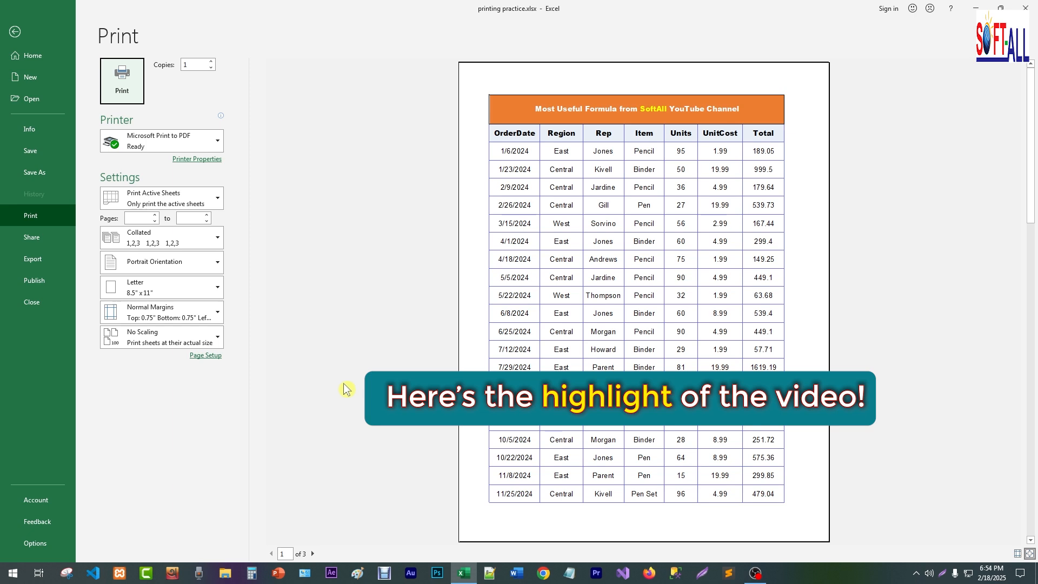
Page through the print preview of the order table to its last page.
click(312, 553)
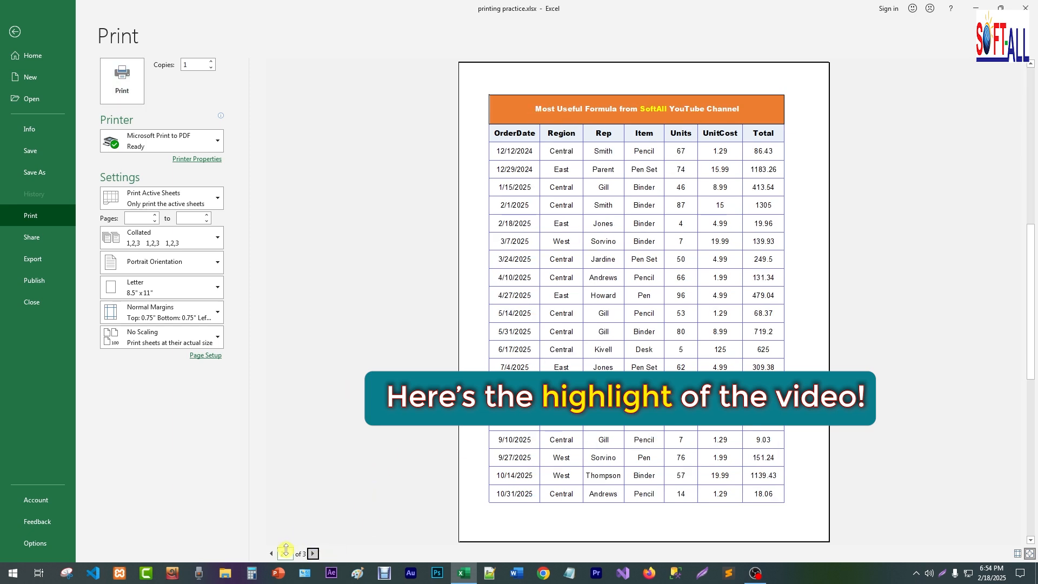
click(313, 554)
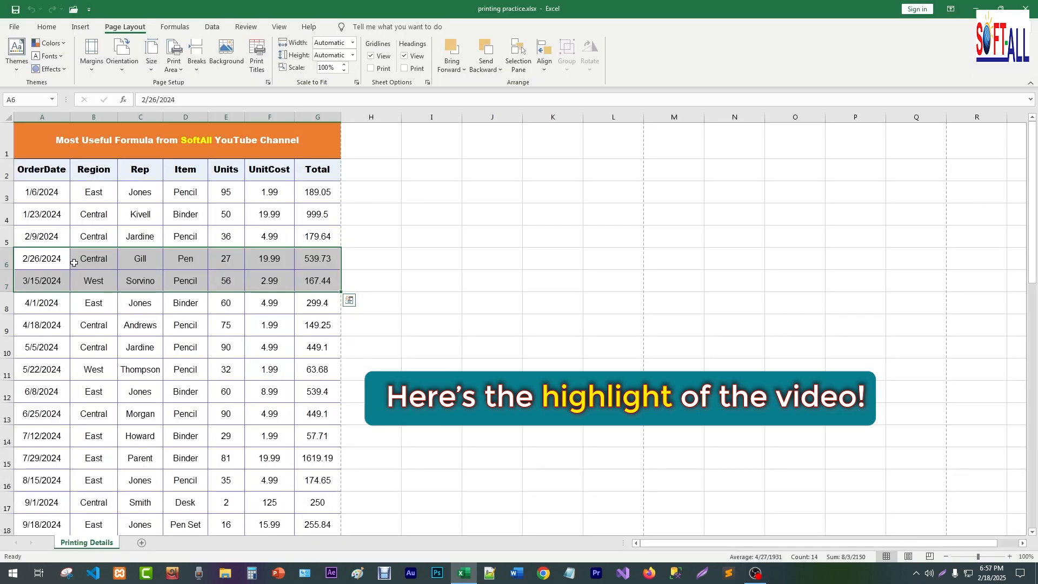
Open the print preview and scale the printout to fit all columns on one page.
key(ctrl+p)
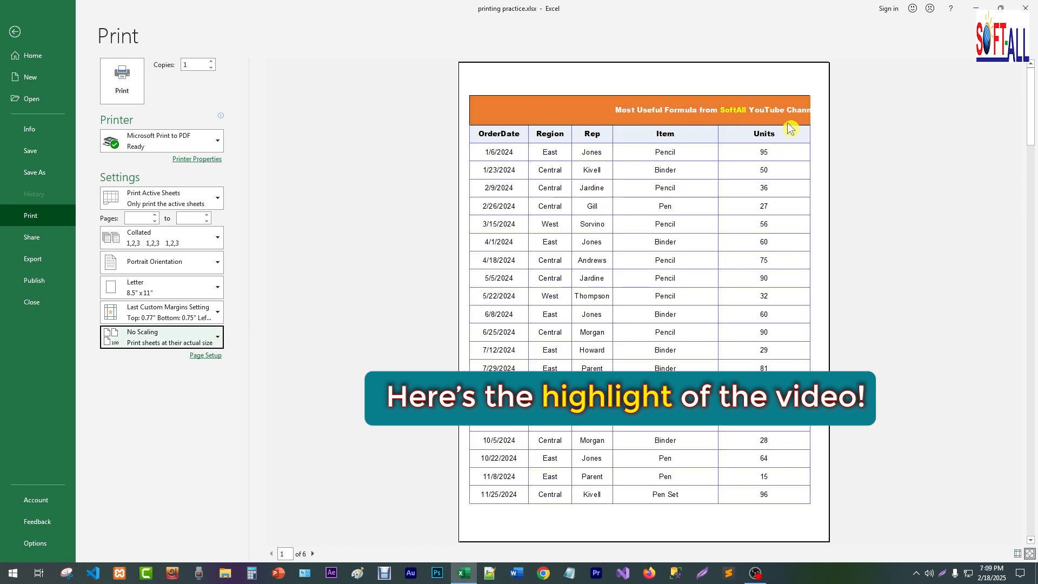
click(144, 339)
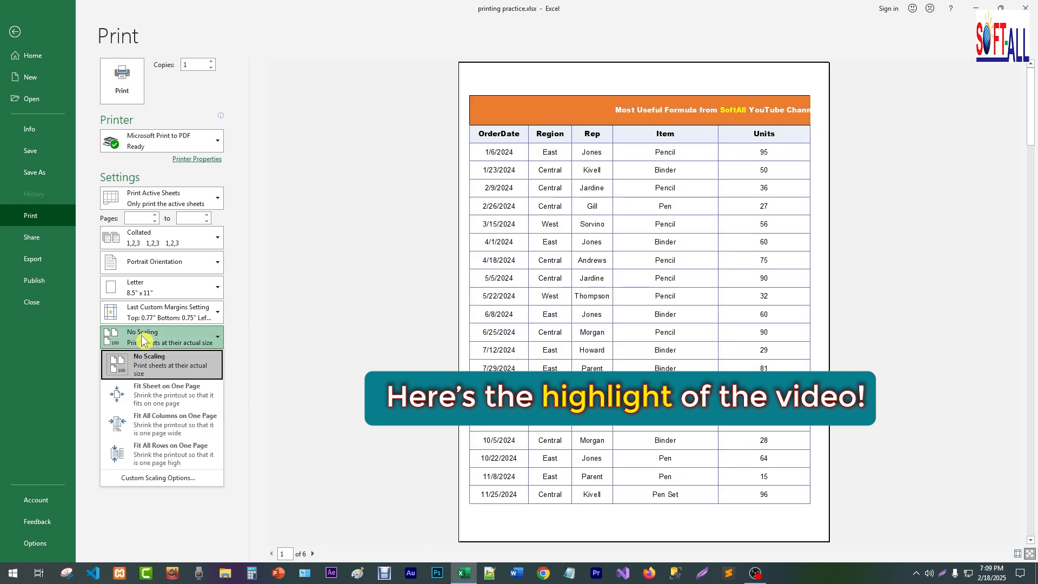
click(152, 424)
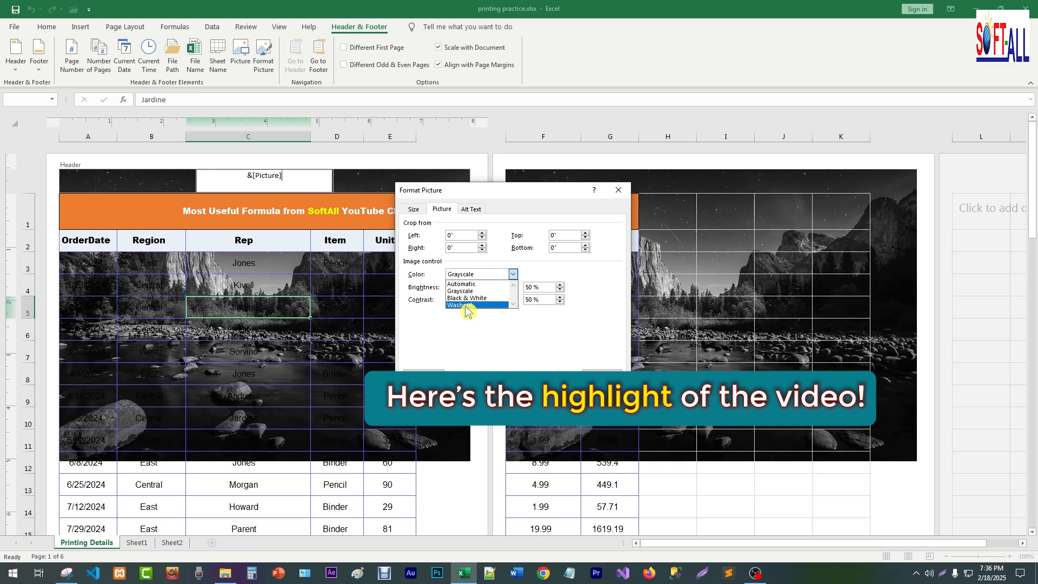
Set the header picture's image control color to Washout.
click(467, 309)
key(Return)
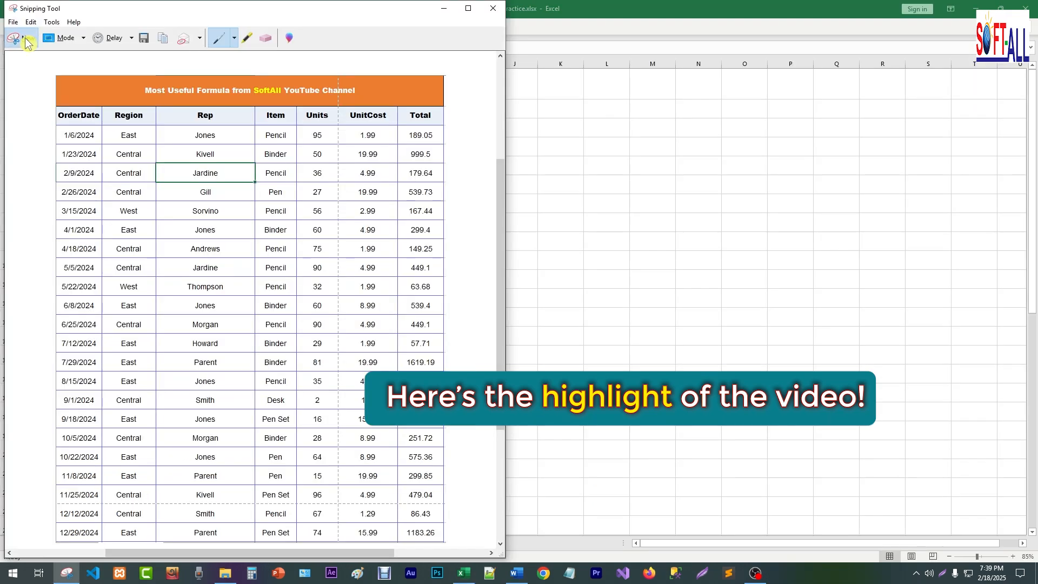
Capture a new snip of the order table and paste it into a new blank Word document.
click(24, 39)
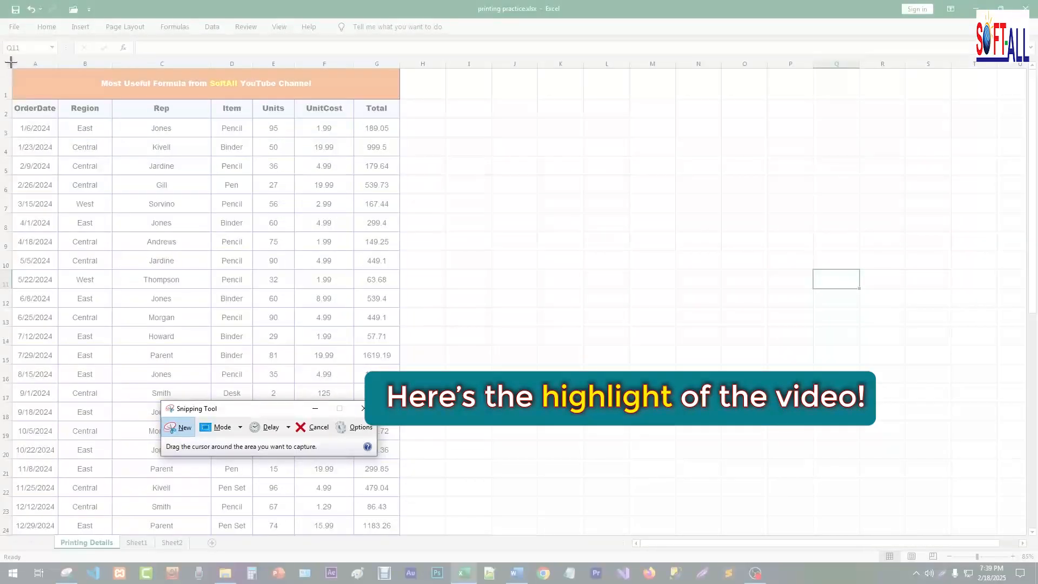
drag(9, 66, 400, 534)
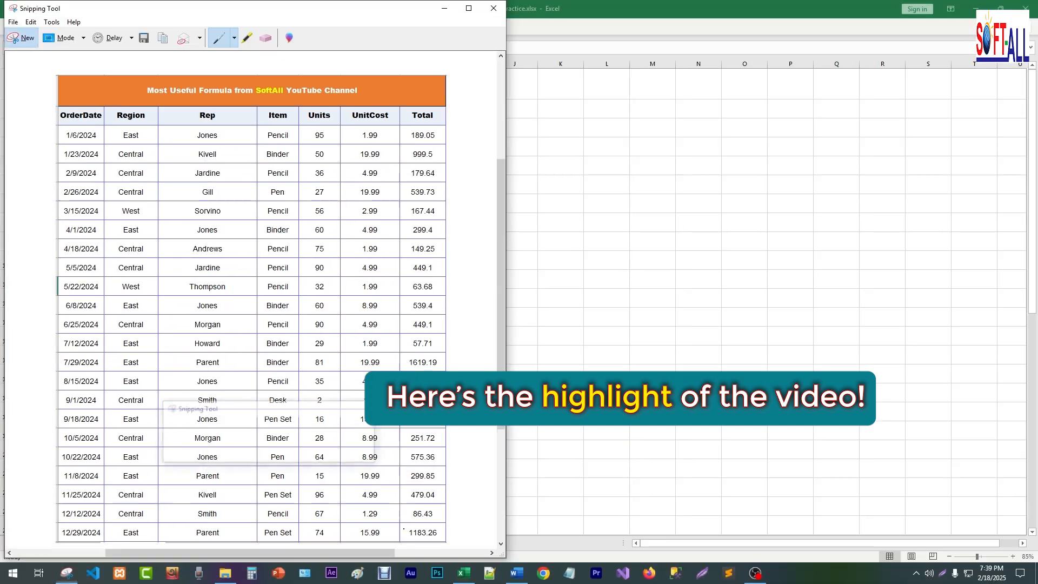
click(517, 573)
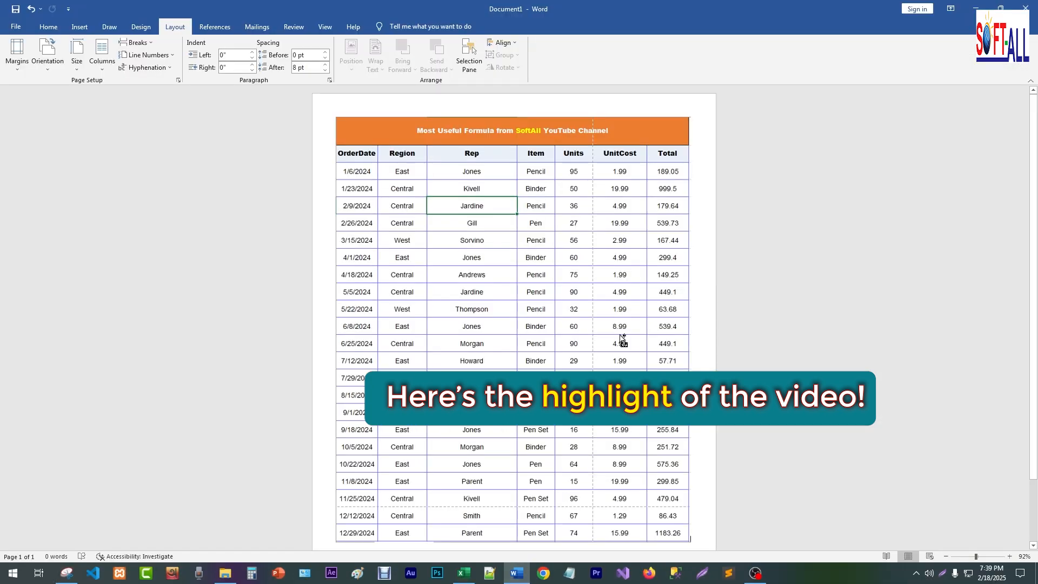
key(ctrl+n)
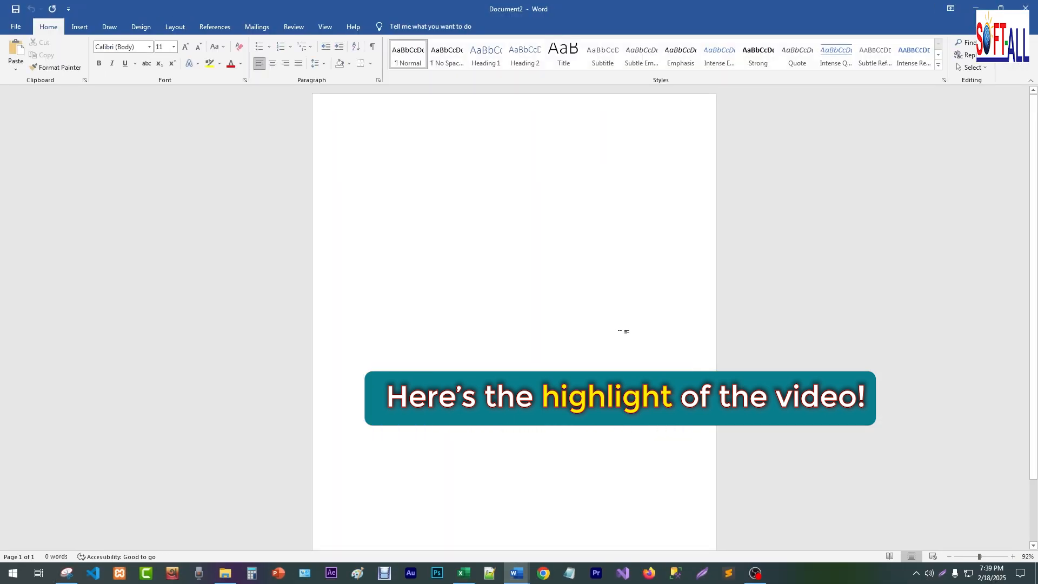
key(ctrl+v)
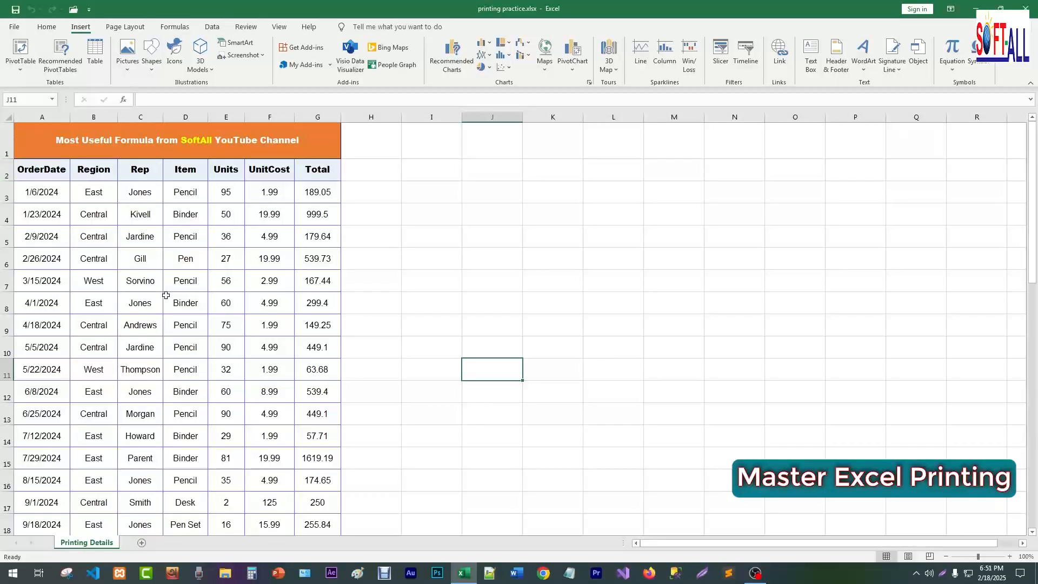
Examine the order table on the Printing Details sheet from its title and headers down to the last row.
scroll(166, 295, down, 5)
scroll(177, 376, down, 4)
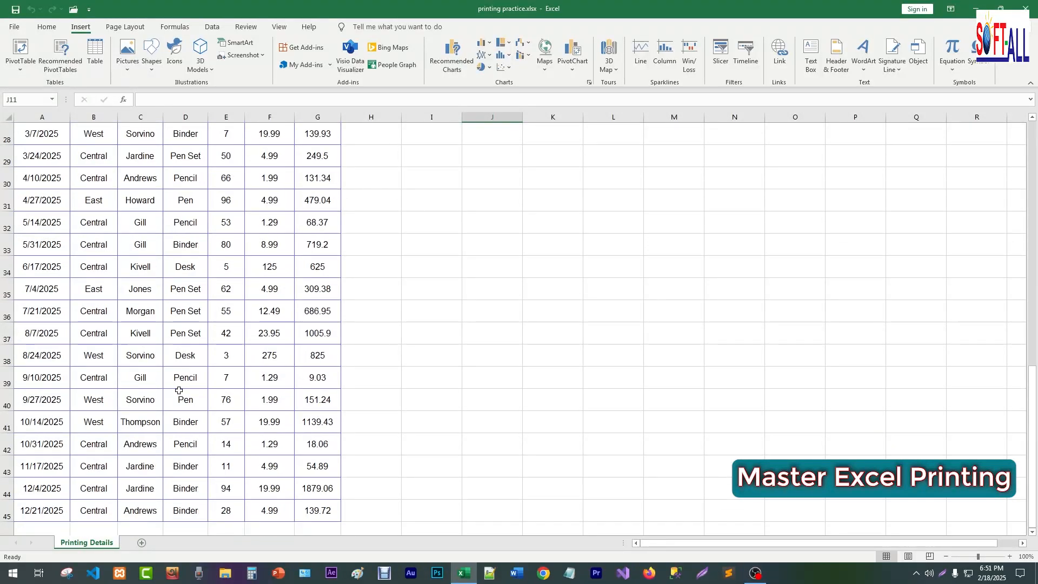
scroll(179, 391, up, 9)
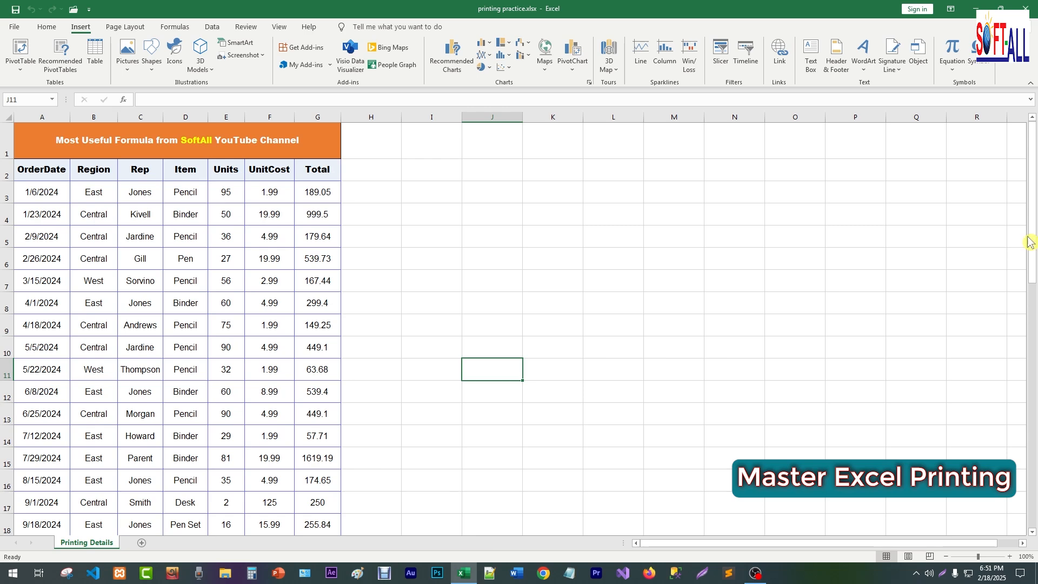
drag(1034, 233, 1000, 177)
drag(36, 190, 324, 492)
scroll(675, 238, down, 6)
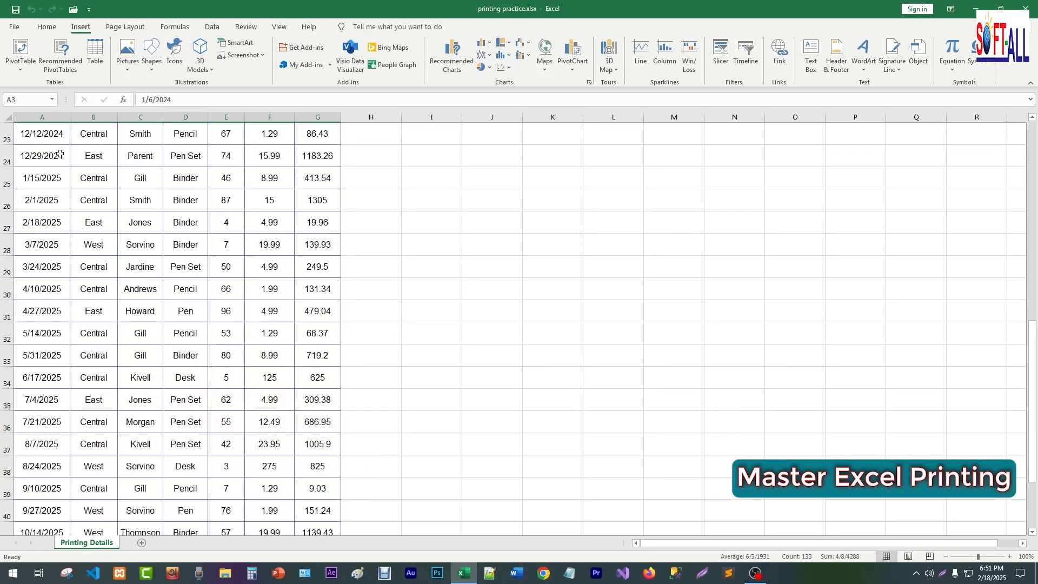
drag(42, 156, 270, 488)
scroll(699, 364, up, 6)
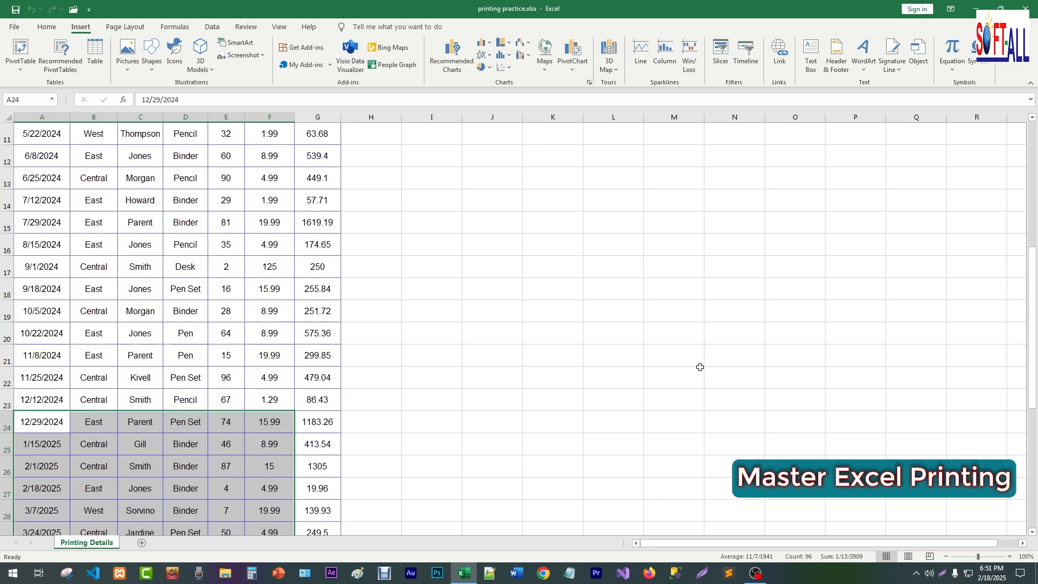
drag(1032, 190, 1016, 155)
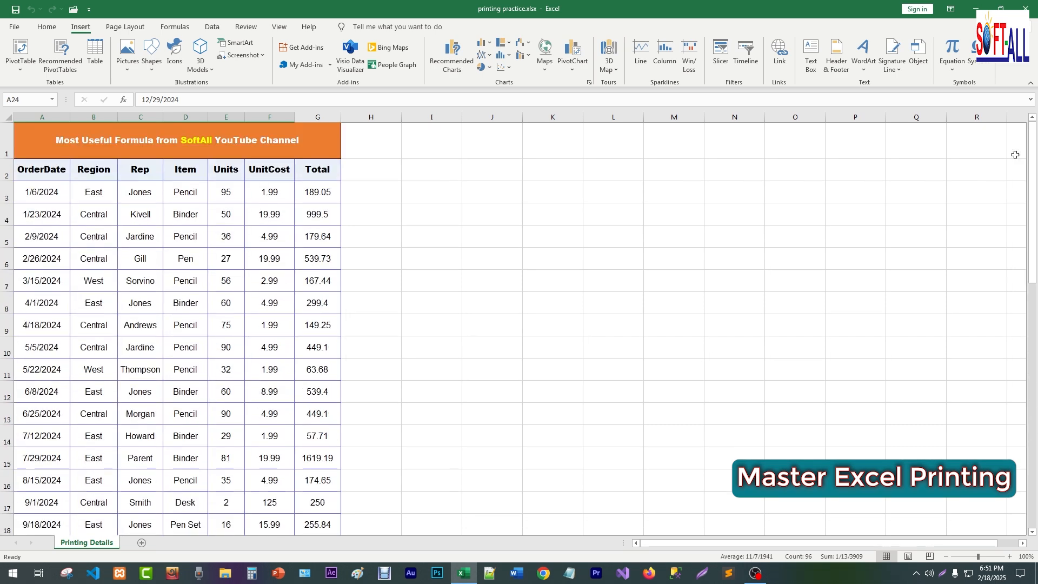
click(178, 279)
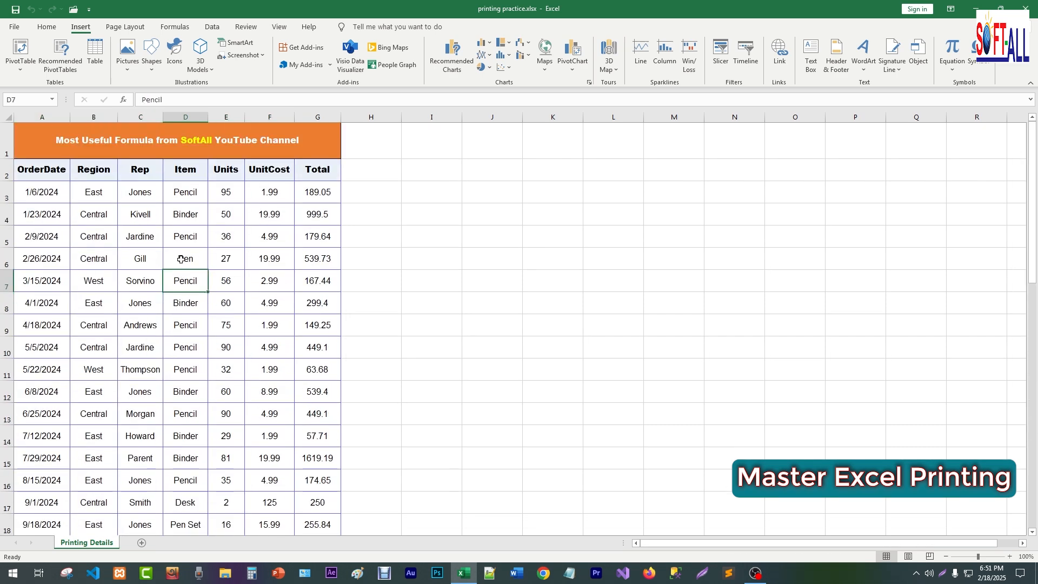
click(253, 265)
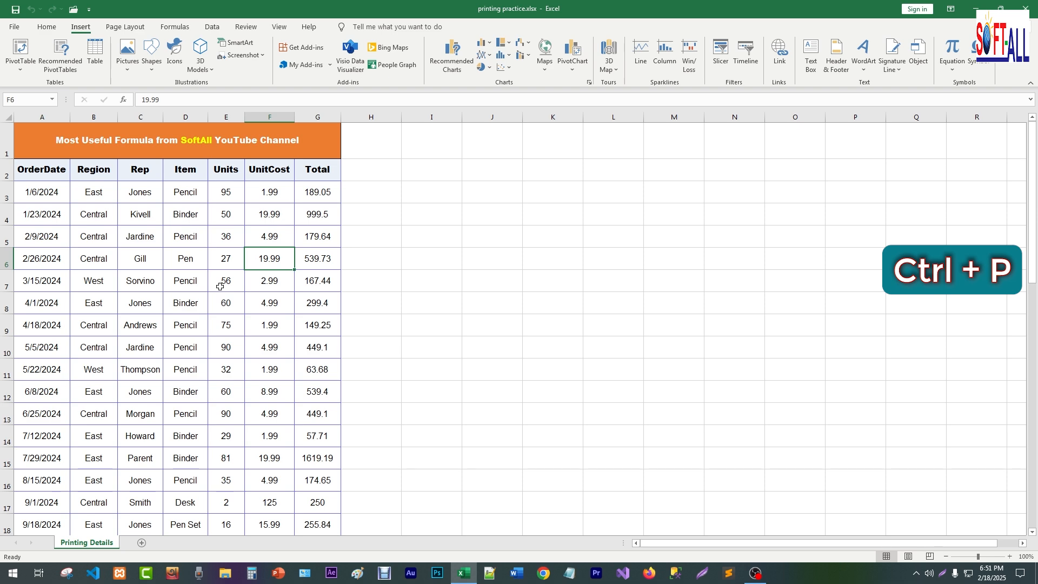
View the sheet's print preview twice, returning to the worksheet each time.
key(ctrl+p)
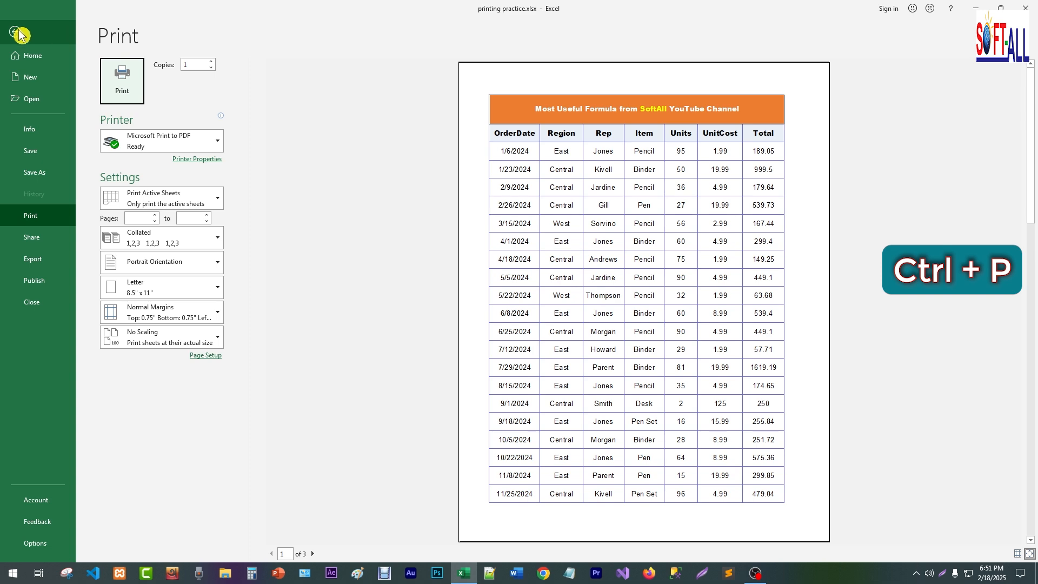
key(Escape)
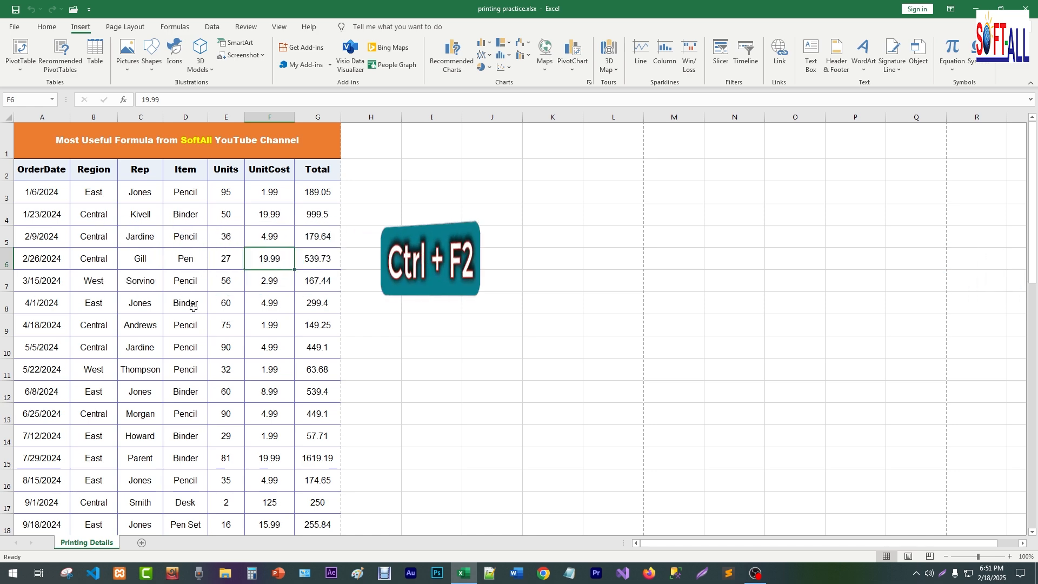
key(ctrl+F2)
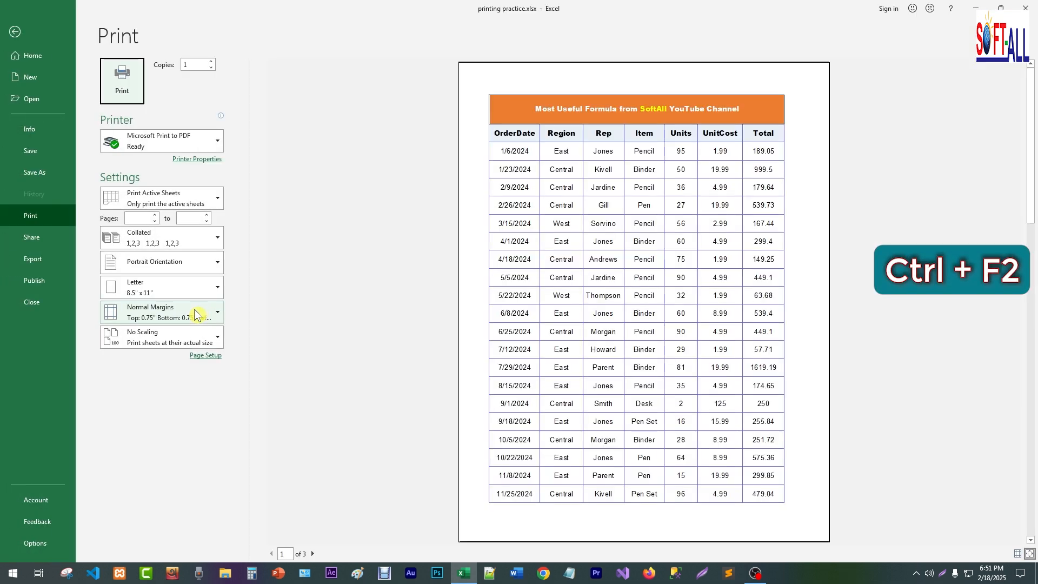
key(Escape)
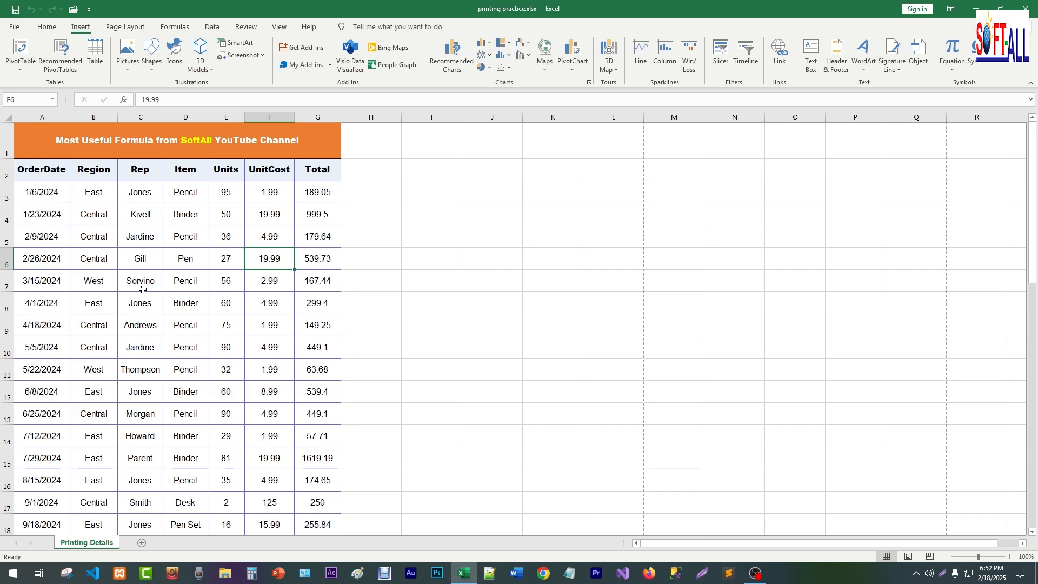
Review every page of the print preview to check where the title and header rows appear, and return to the worksheet.
key(ctrl+F2)
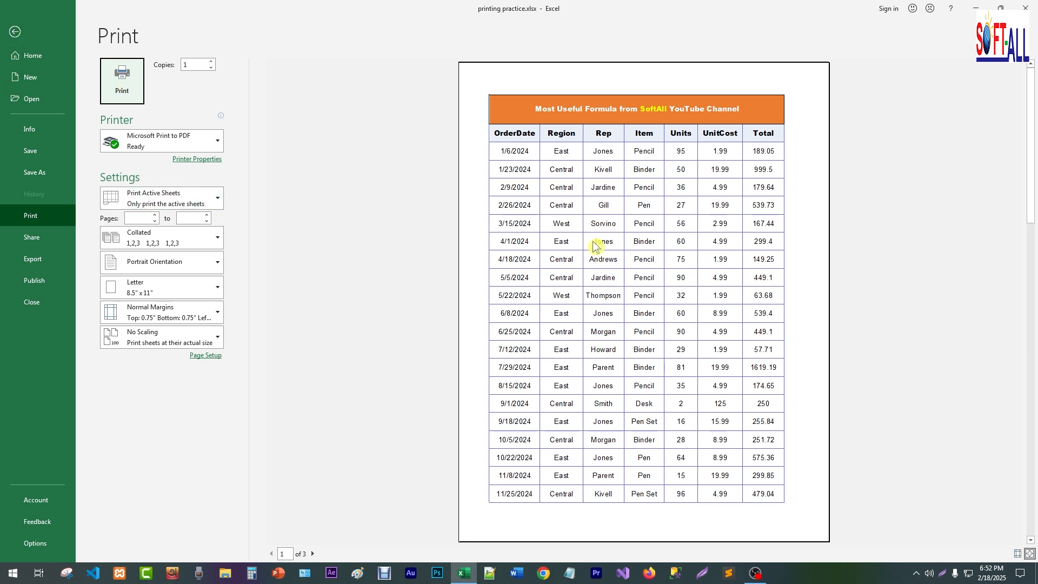
scroll(703, 278, down, 2)
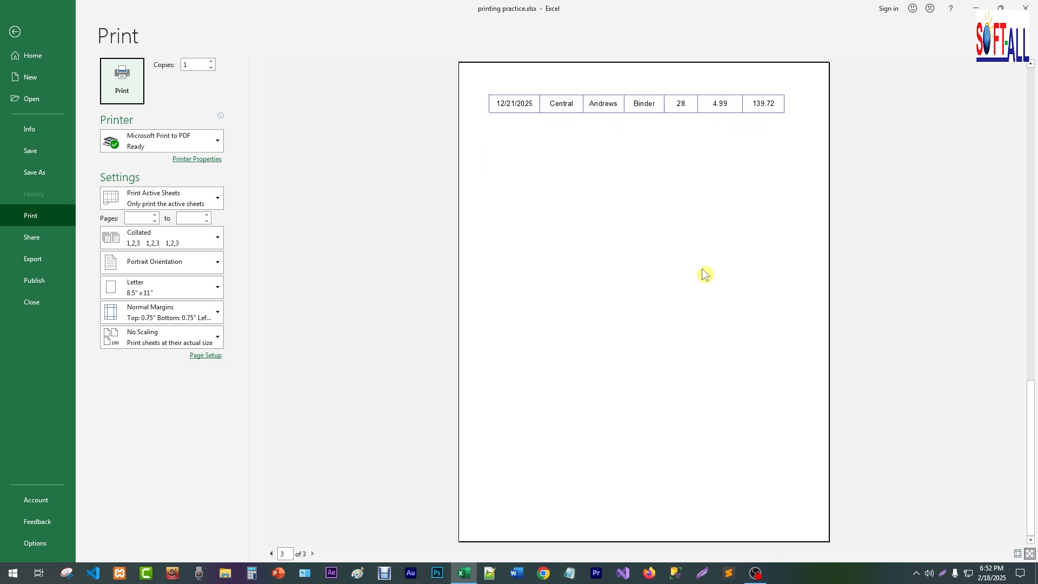
scroll(704, 302, up, 2)
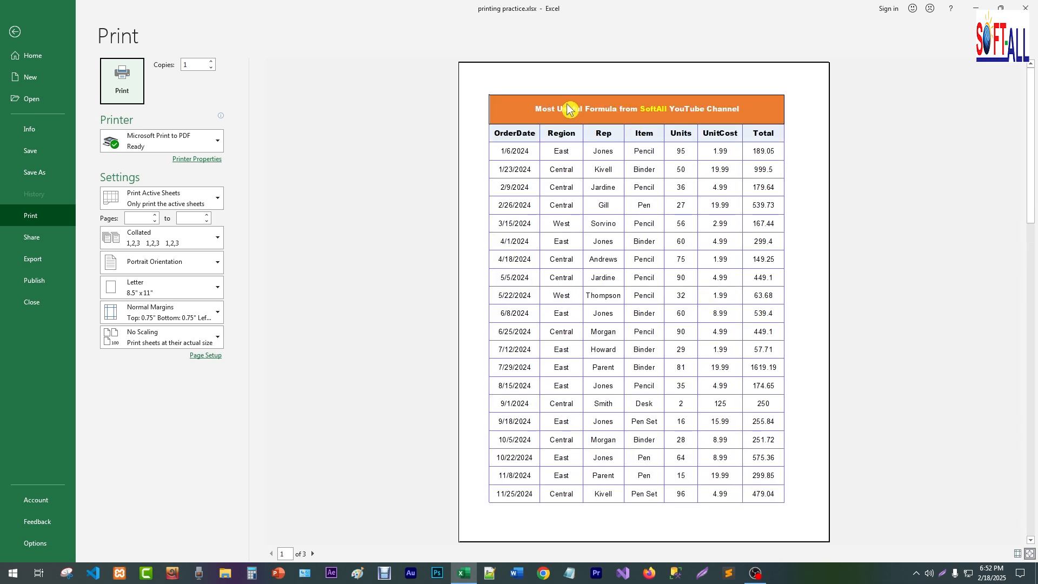
scroll(670, 274, down, 2)
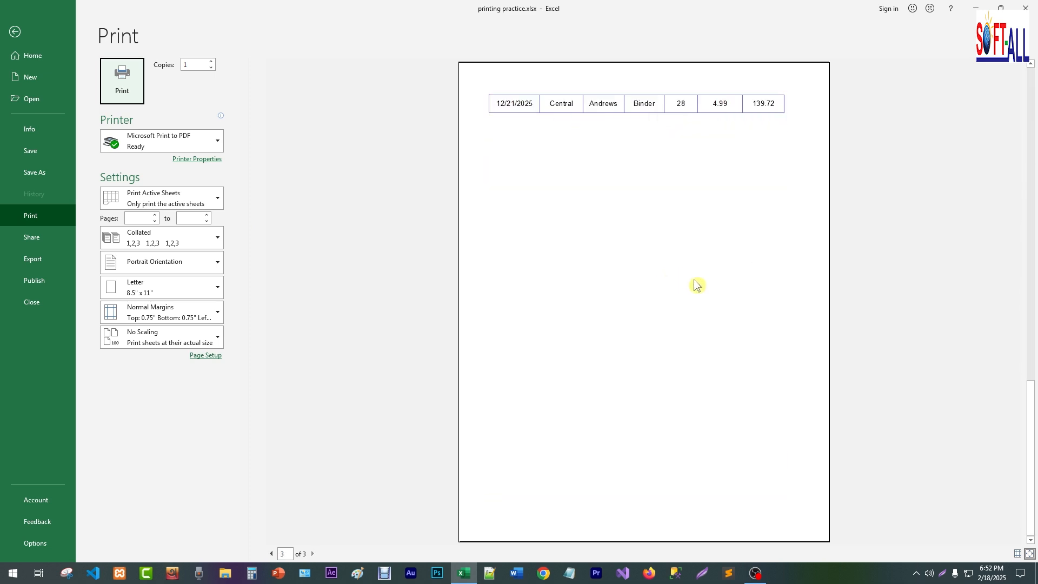
scroll(693, 285, up, 1)
scroll(585, 175, up, 1)
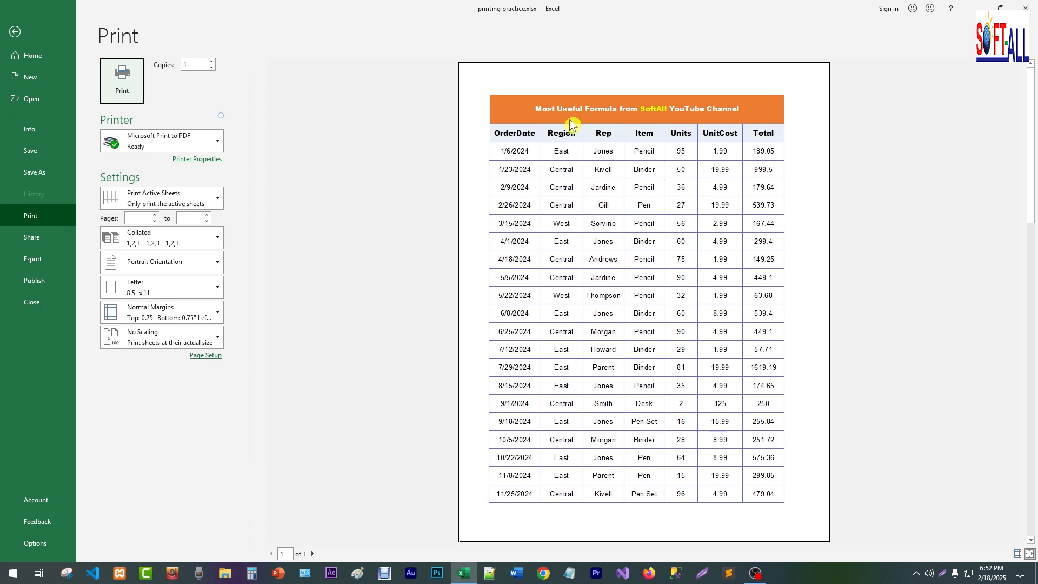
scroll(685, 336, down, 2)
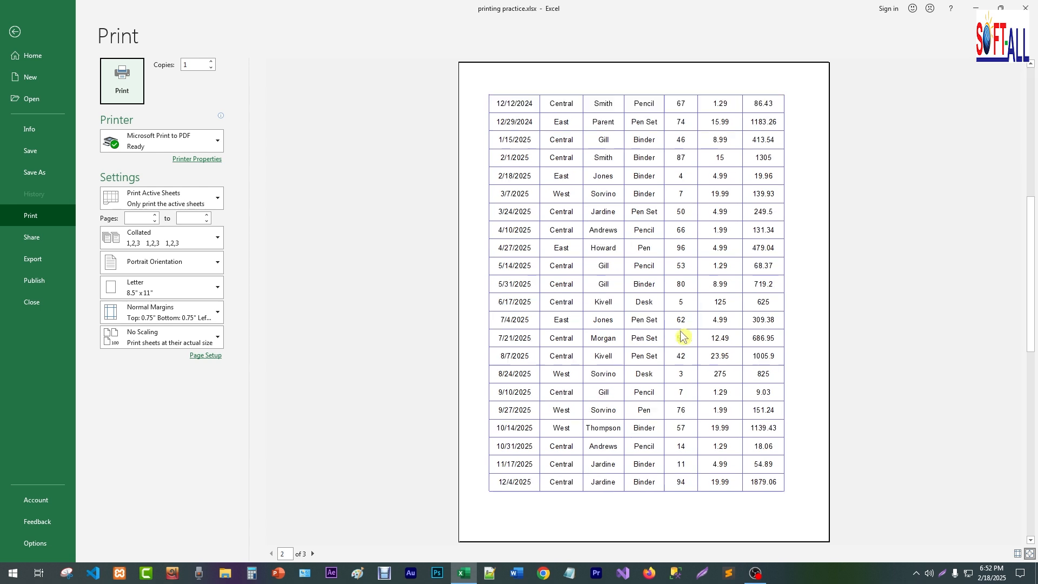
scroll(637, 246, up, 1)
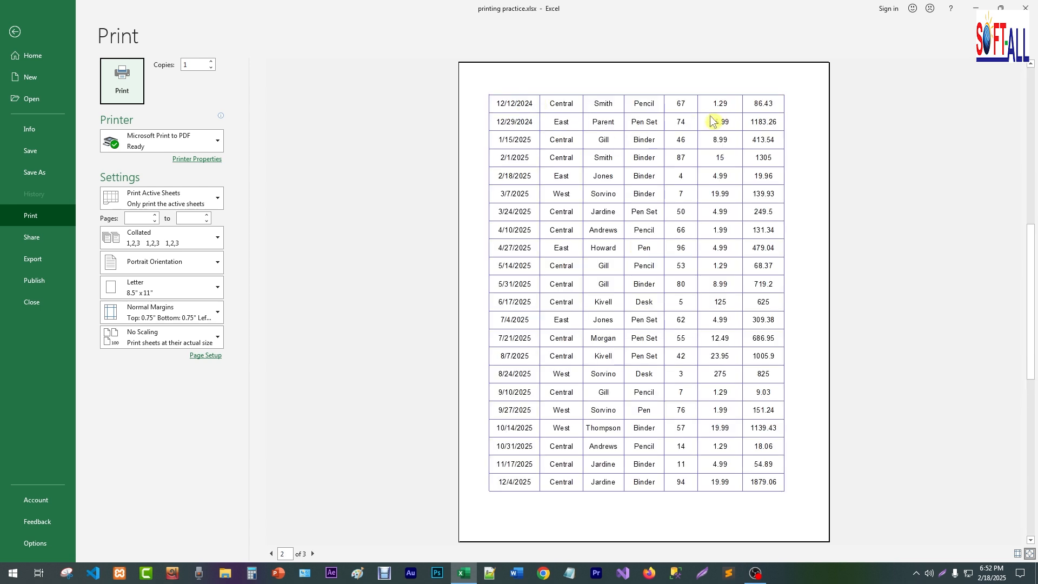
scroll(663, 276, down, 1)
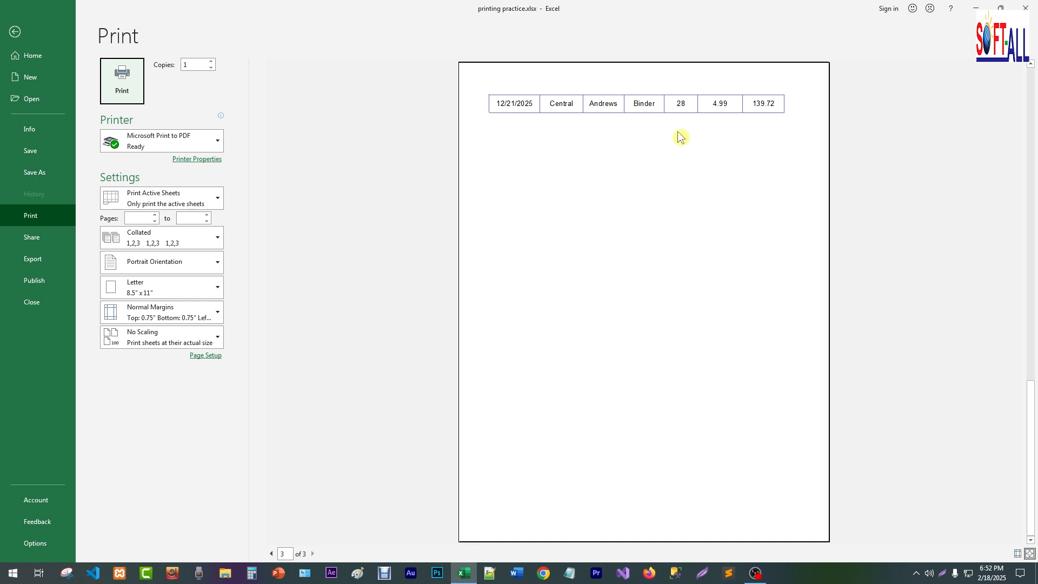
scroll(675, 193, up, 2)
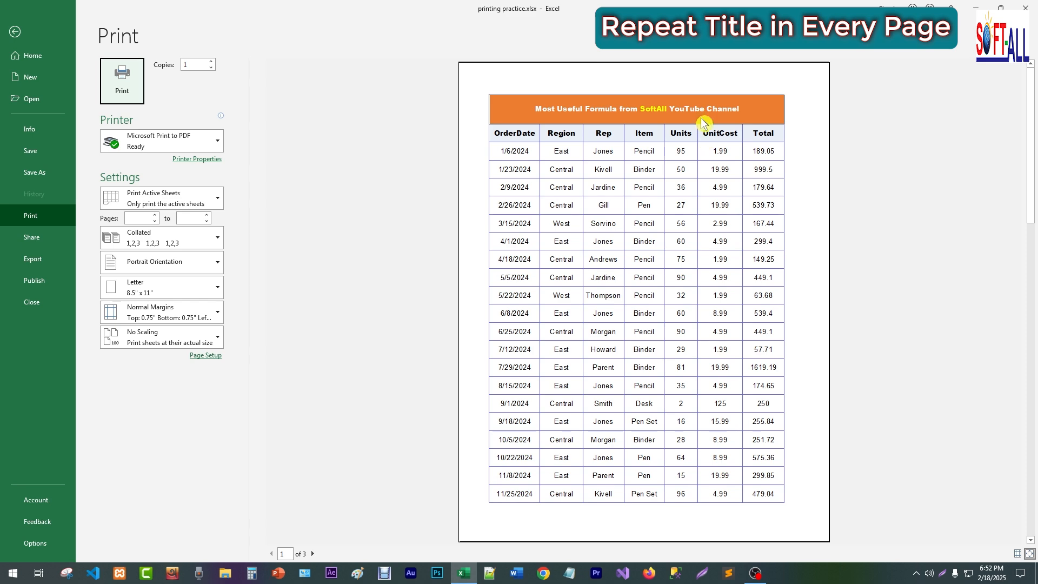
click(15, 33)
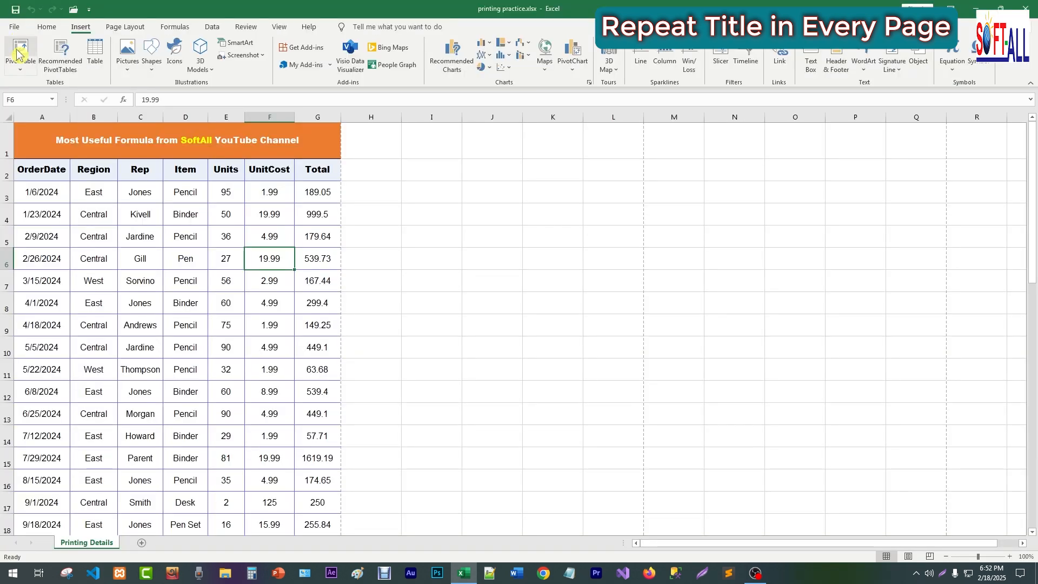
Set header row 2 ($2:$2) as the row to repeat at the top of every printed page.
click(120, 28)
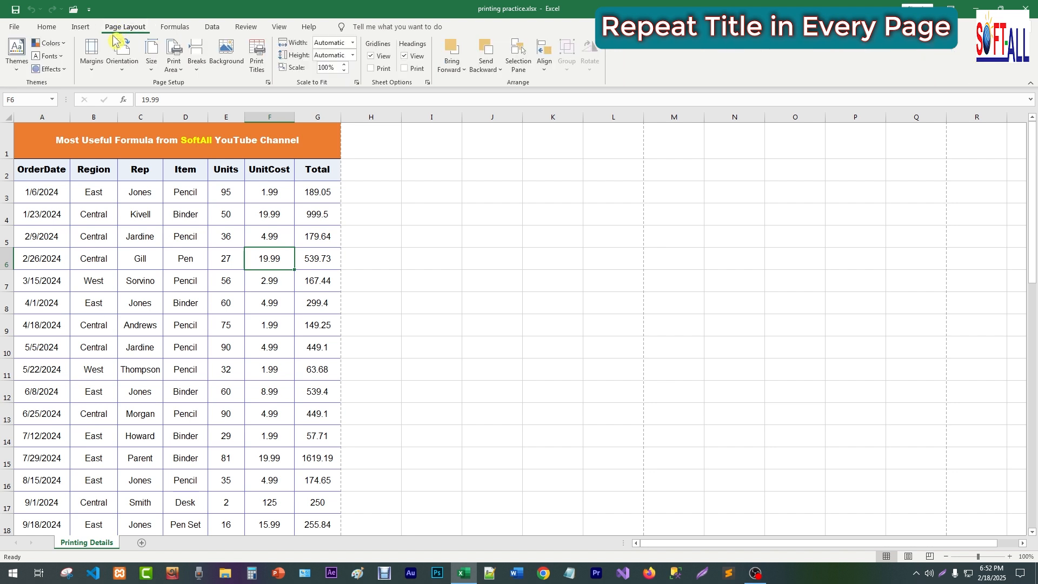
click(255, 71)
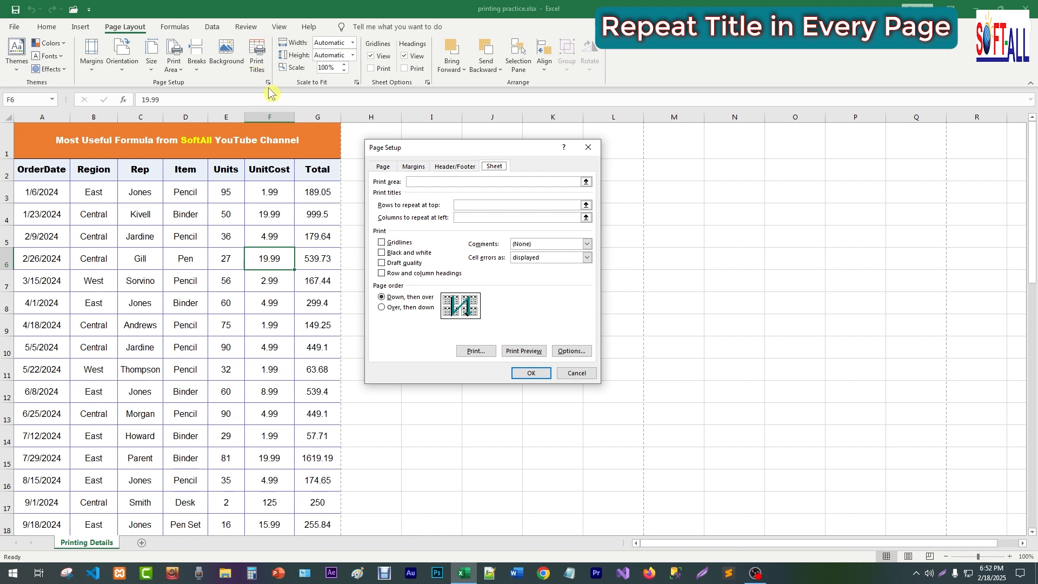
drag(441, 150, 471, 183)
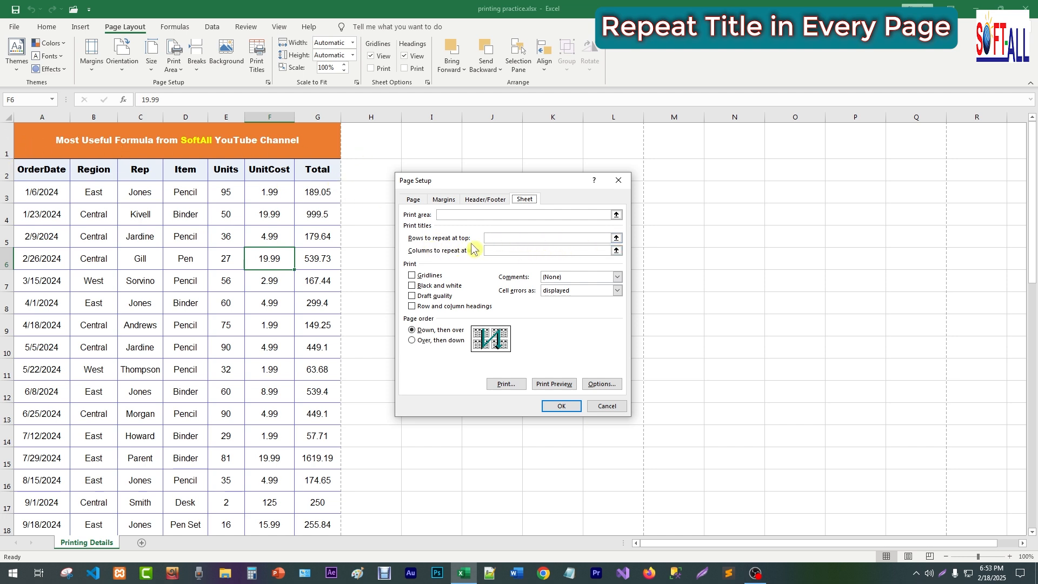
click(506, 237)
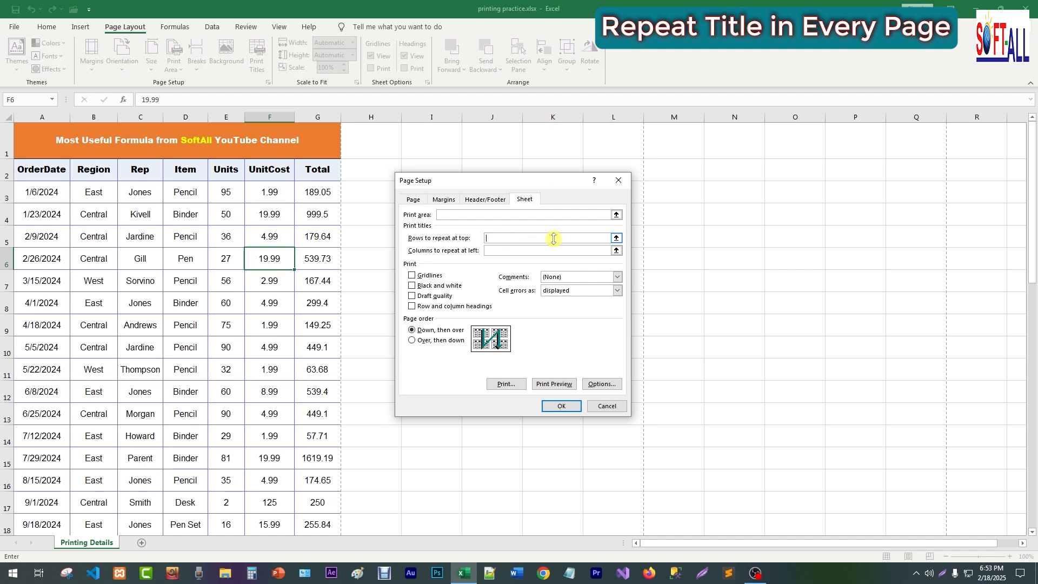
click(5, 171)
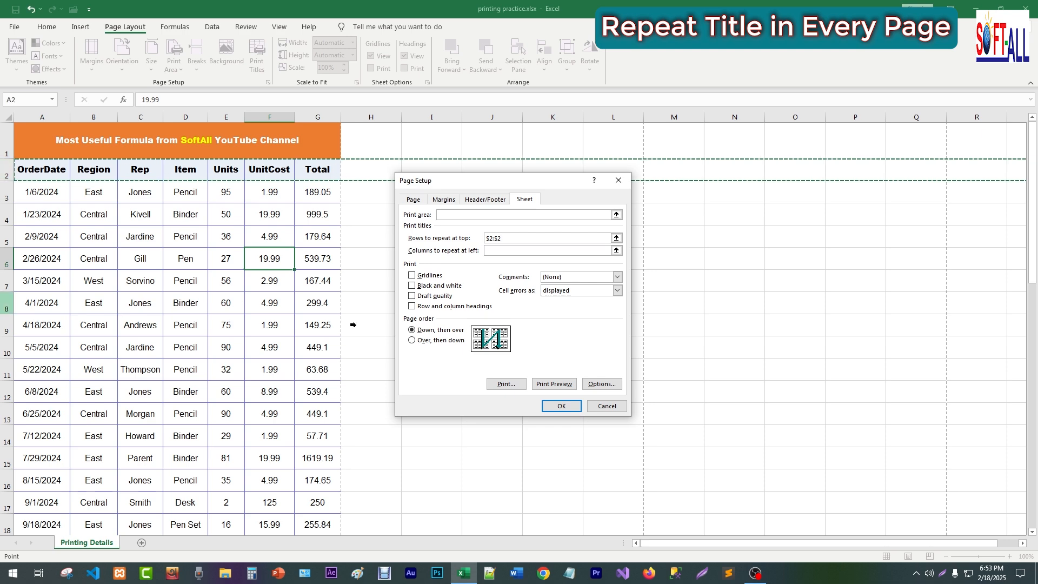
click(560, 408)
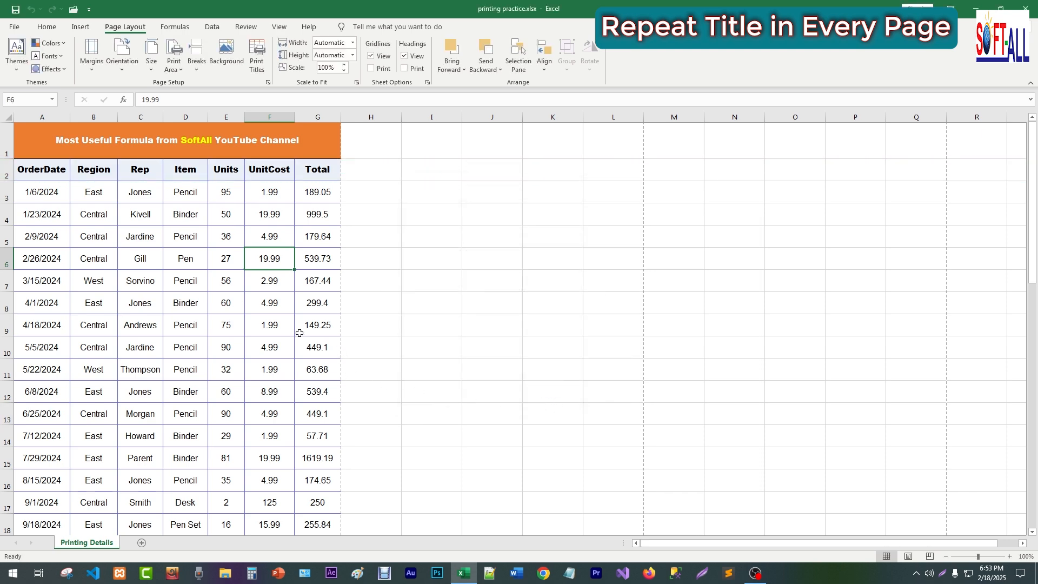
Page through the print preview to check the repeated header row on each page, and return to the worksheet.
key(ctrl+p)
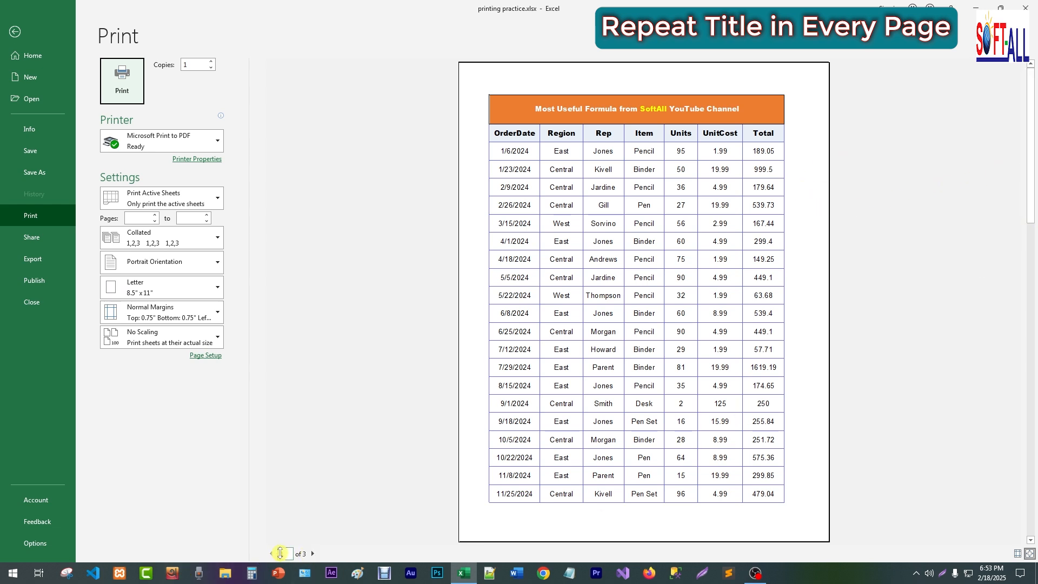
click(313, 554)
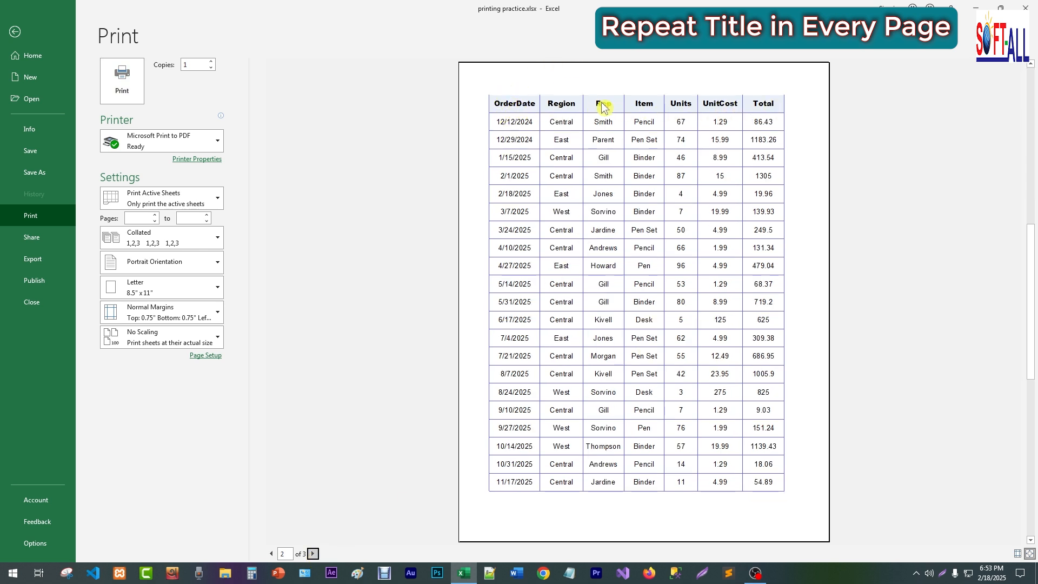
click(314, 553)
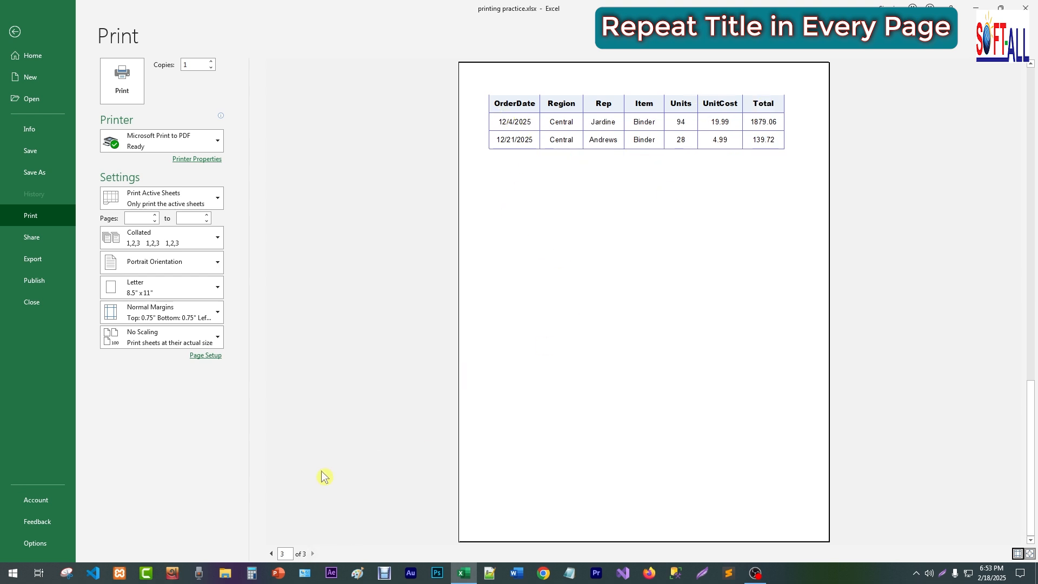
click(270, 554)
click(271, 555)
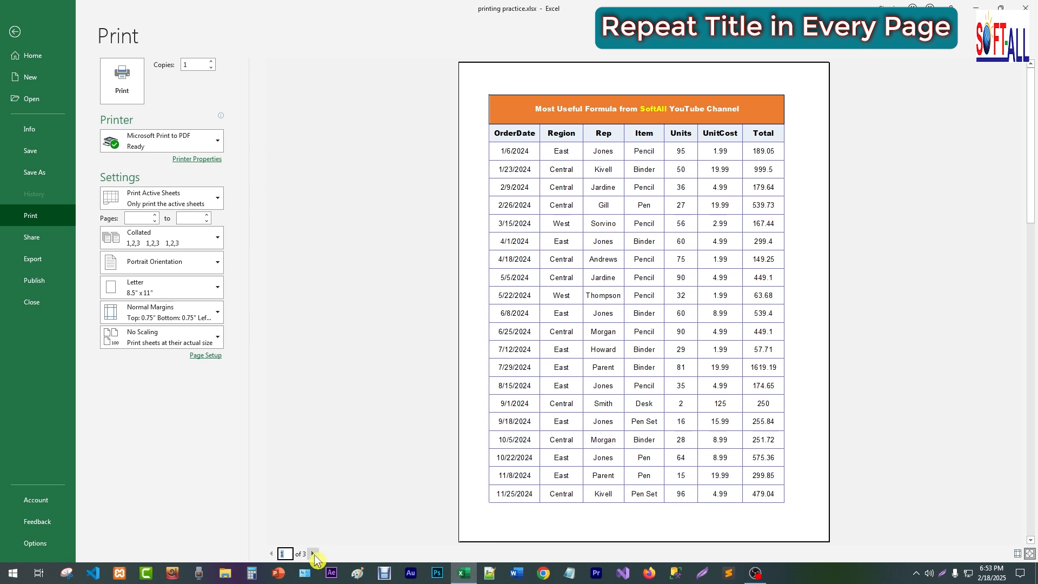
click(287, 553)
click(13, 35)
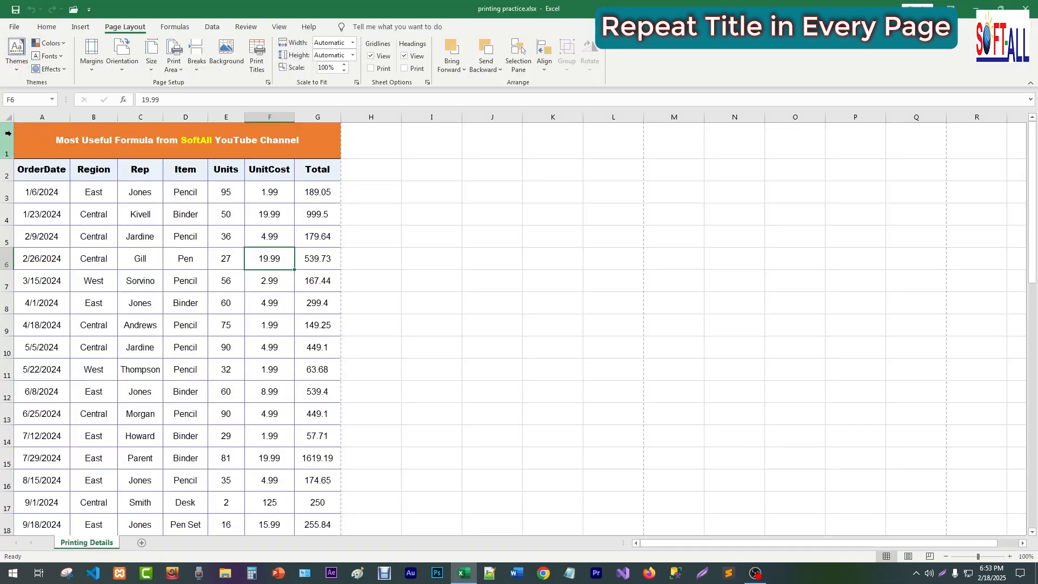
Highlight rows 1 and 2, which hold the title and column headers, and reselect the title cell.
drag(7, 133, 15, 167)
click(28, 149)
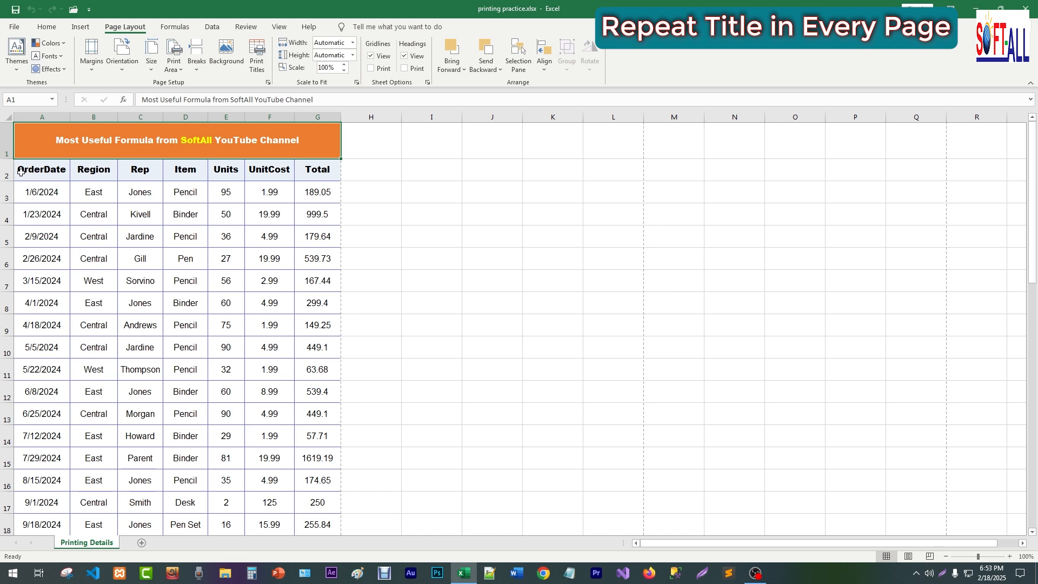
drag(5, 140, 12, 169)
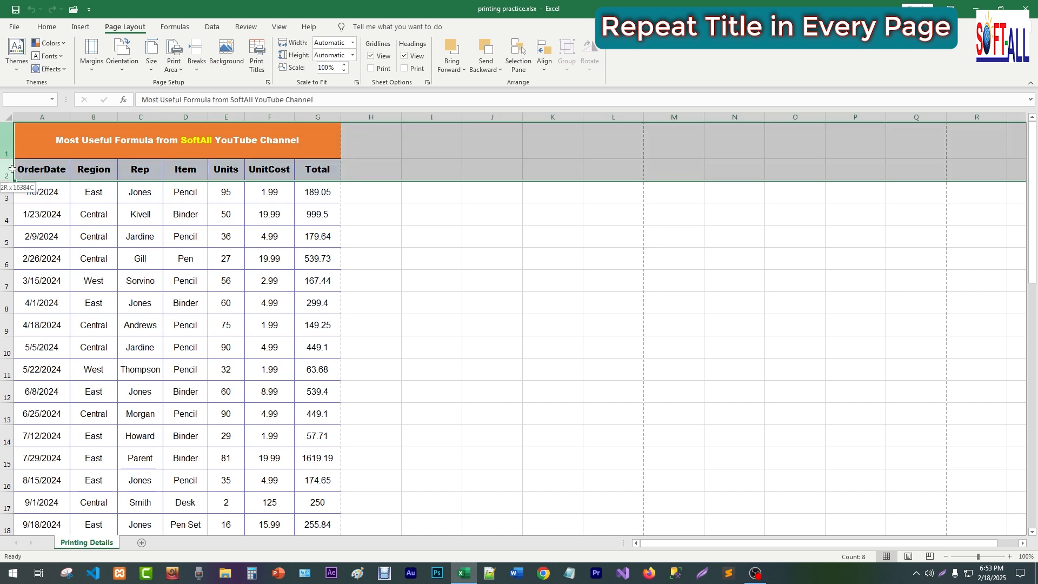
click(155, 146)
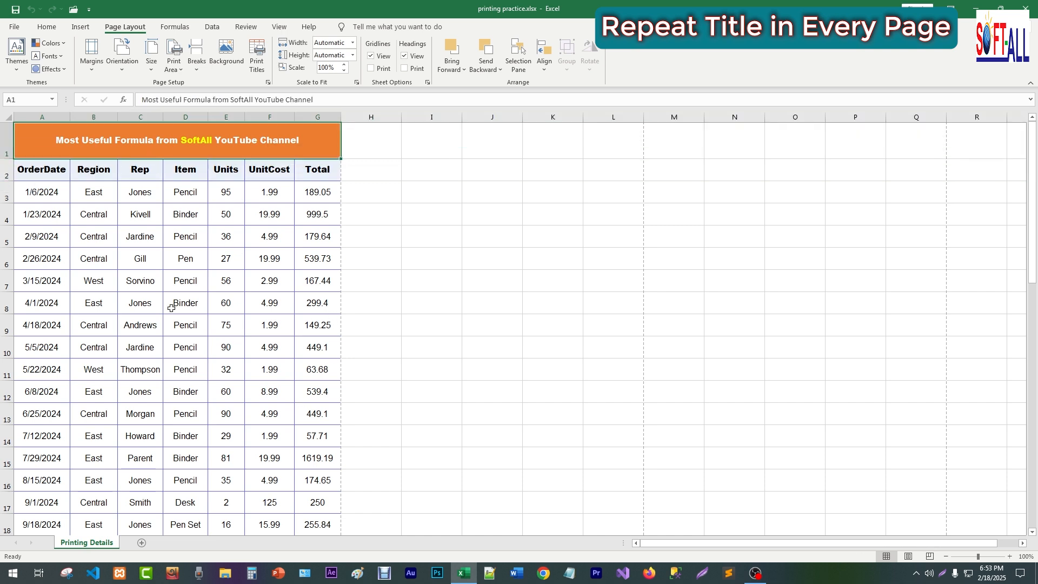
Replace the rows to repeat at the top of printed pages with title and header rows 1 and 2 ($1:$2).
click(257, 65)
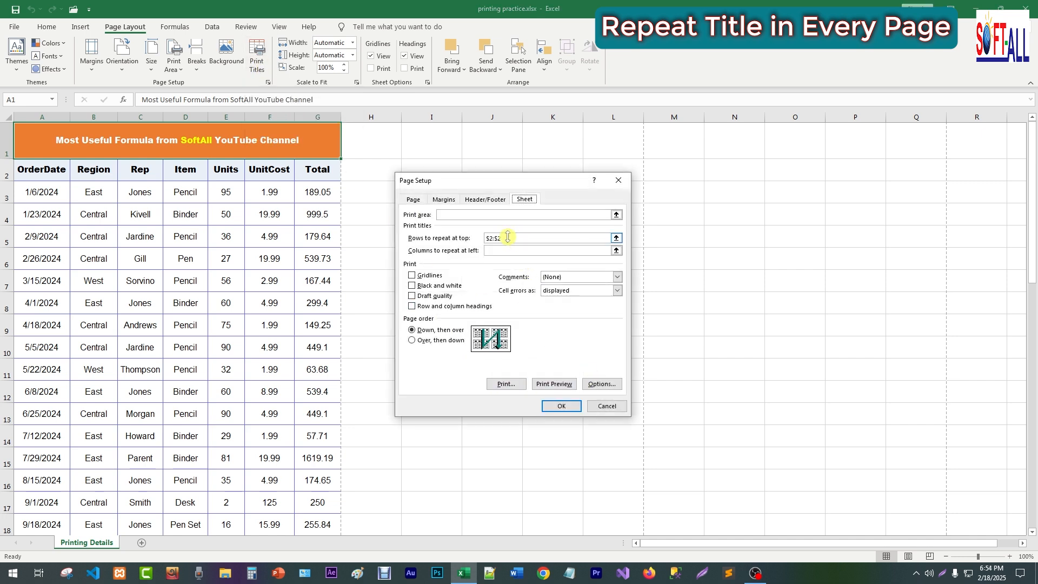
drag(507, 238, 485, 238)
key(BackSpace)
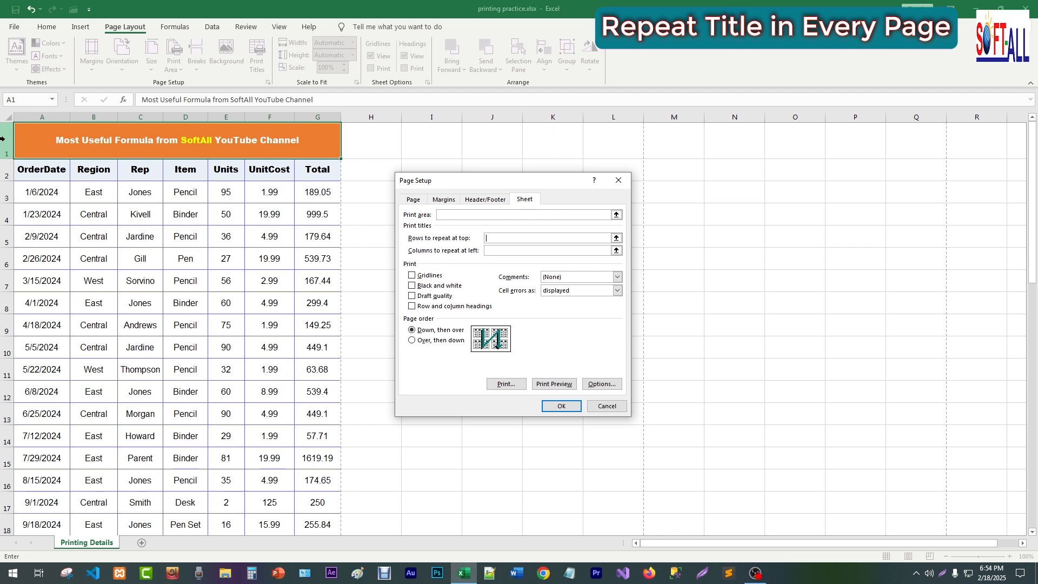
drag(3, 139, 7, 172)
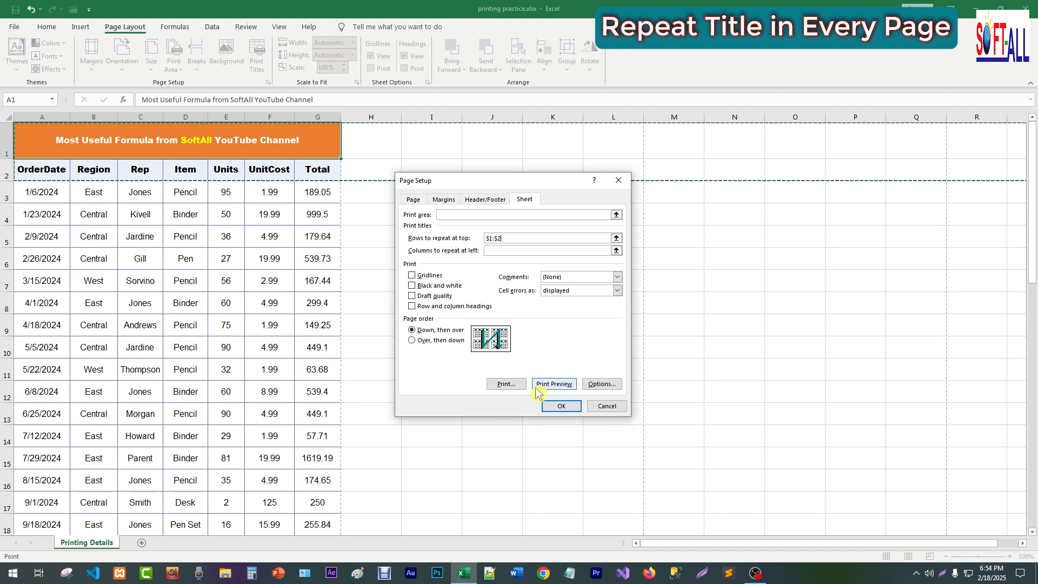
click(560, 406)
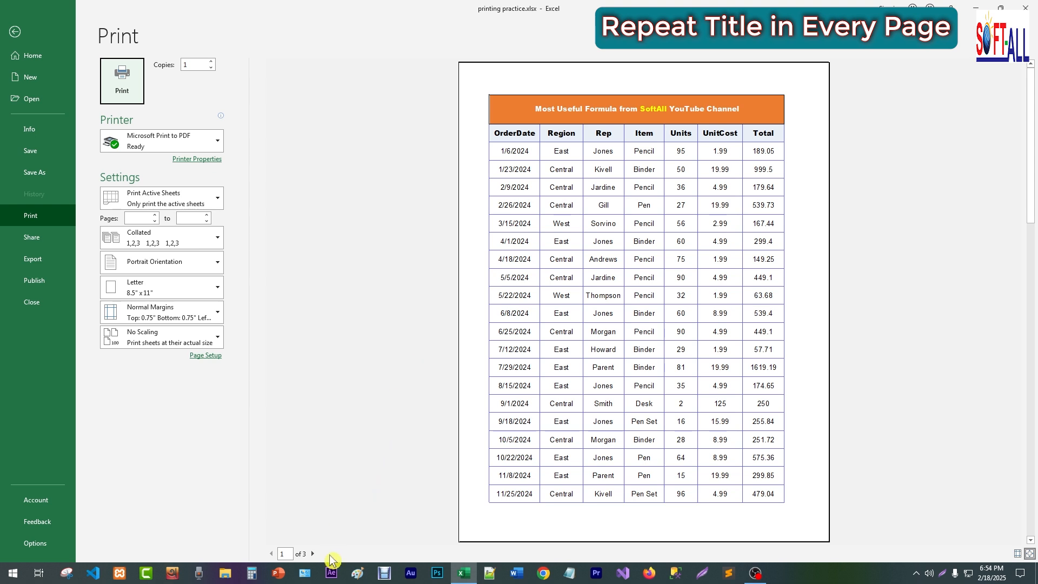
Check pages 2 and 3 of the print preview for both the title and header rows, and return to the worksheet.
click(313, 554)
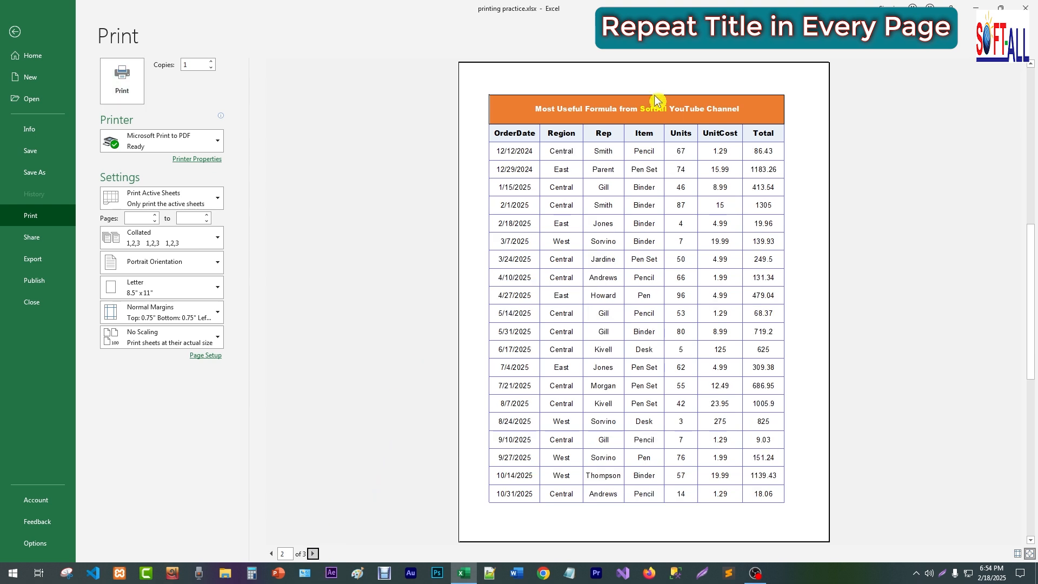
click(282, 554)
click(313, 554)
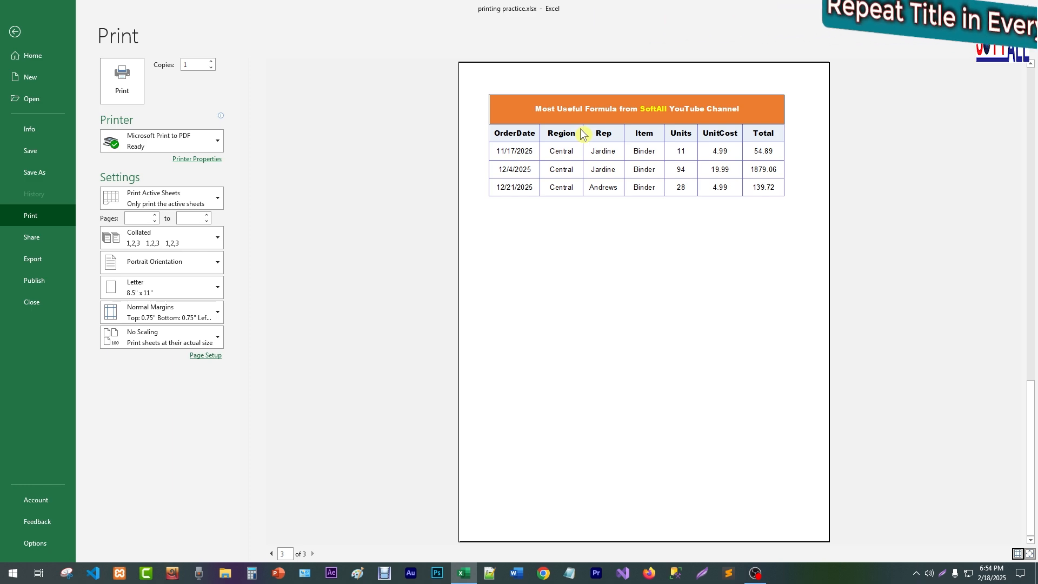
key(Escape)
Clear the rows to repeat at the top from the sheet's print titles.
click(258, 70)
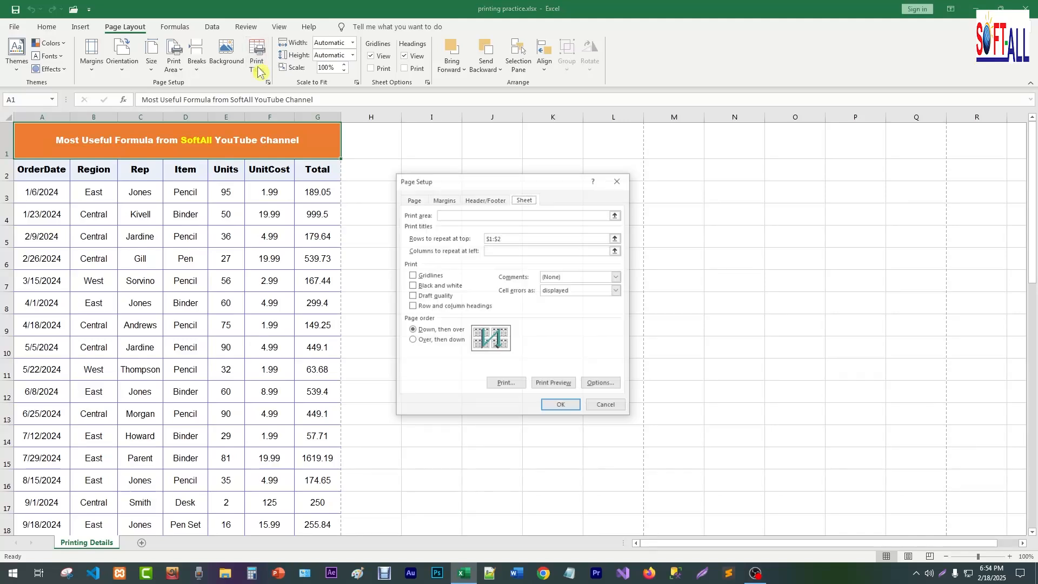
drag(510, 238, 449, 238)
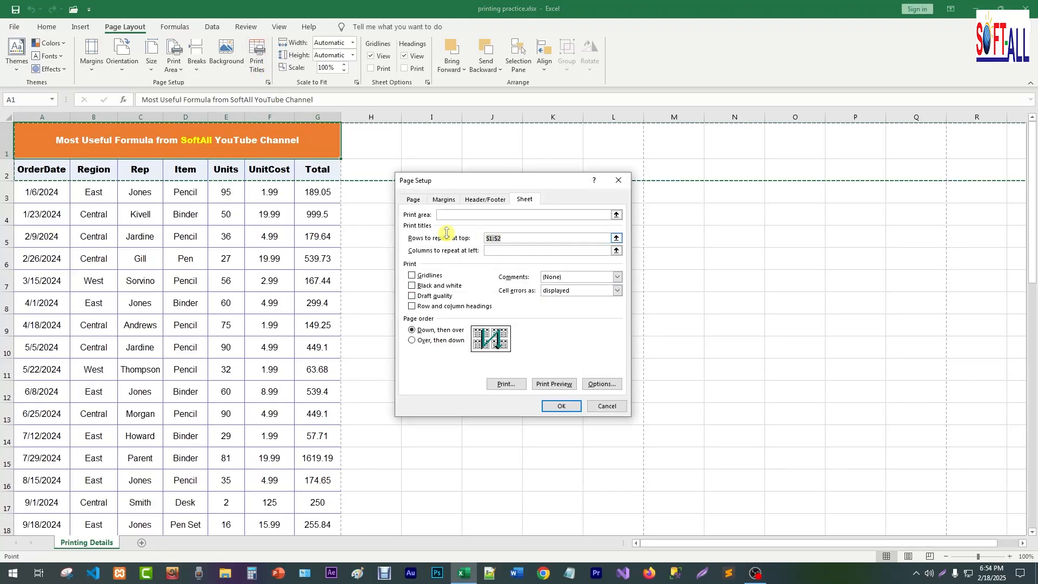
key(BackSpace)
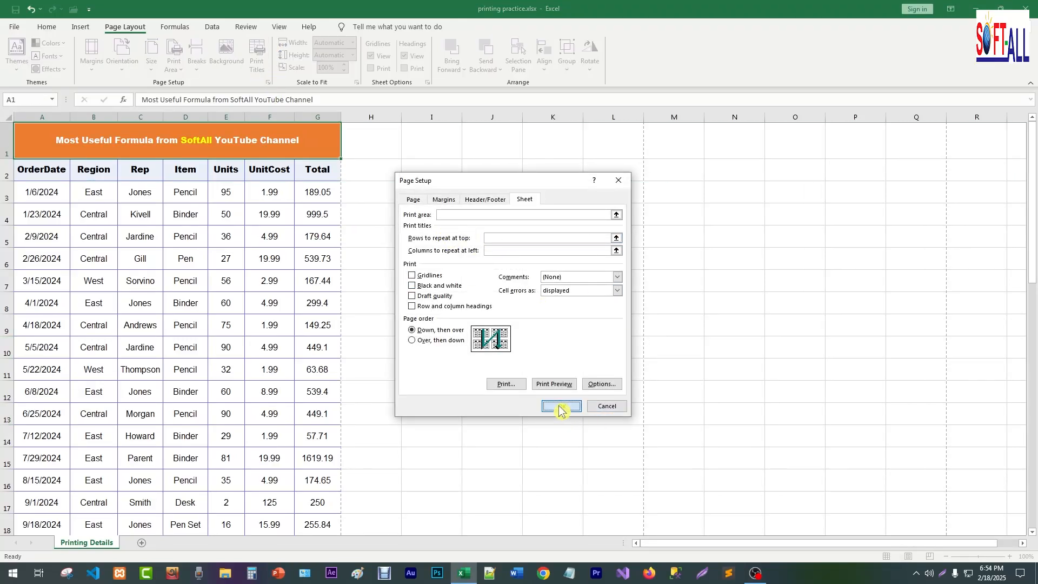
click(562, 407)
Look through the print preview pages with the repeated rows removed, and return to the worksheet.
key(ctrl+p)
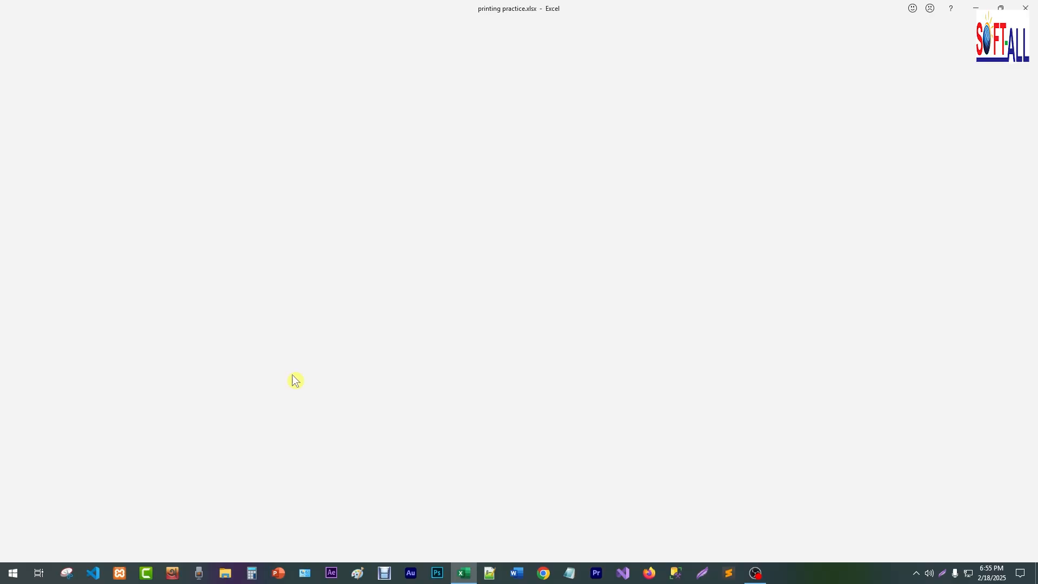
click(312, 554)
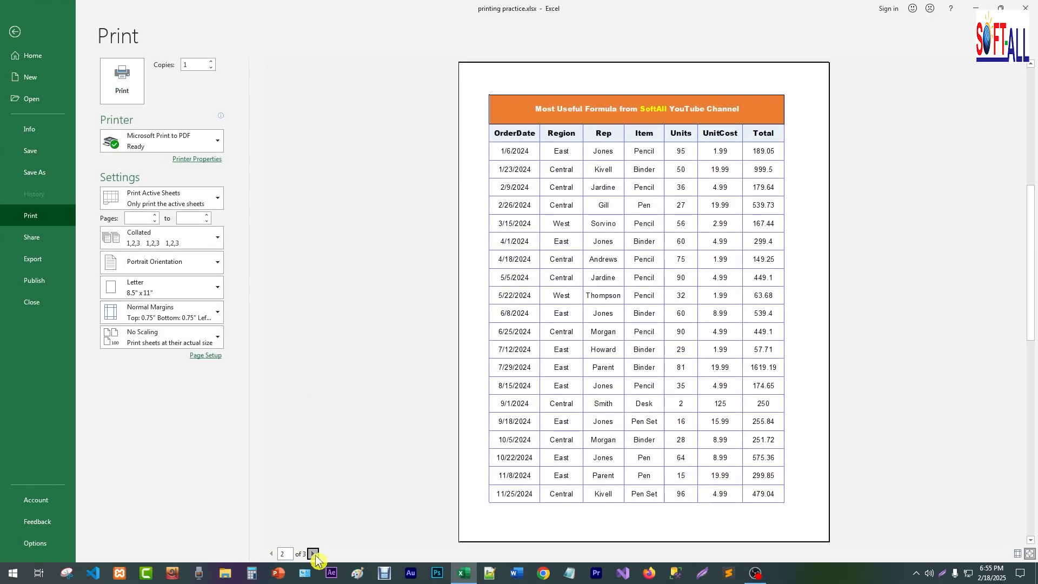
click(313, 554)
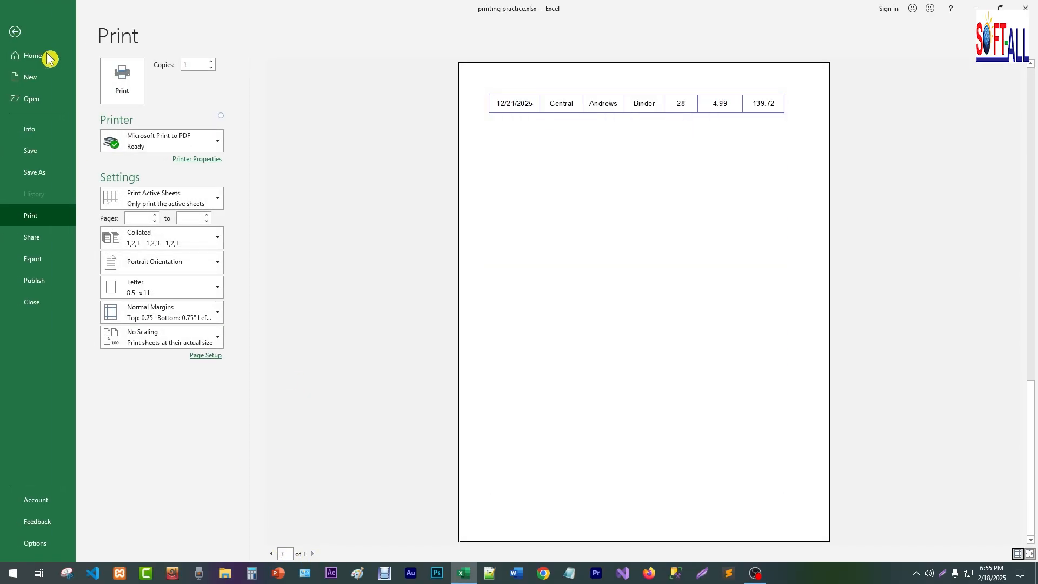
click(16, 31)
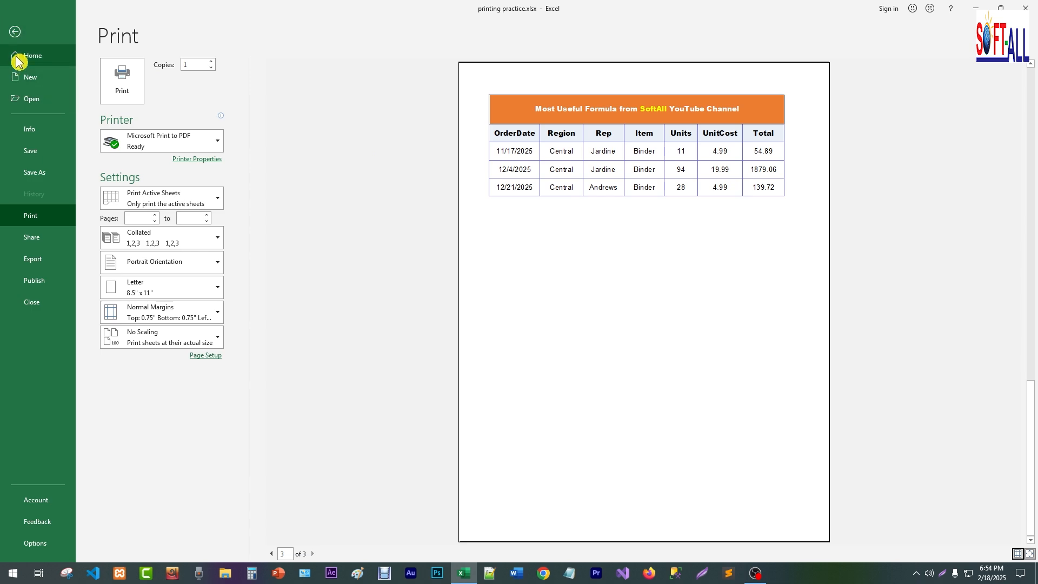
click(14, 36)
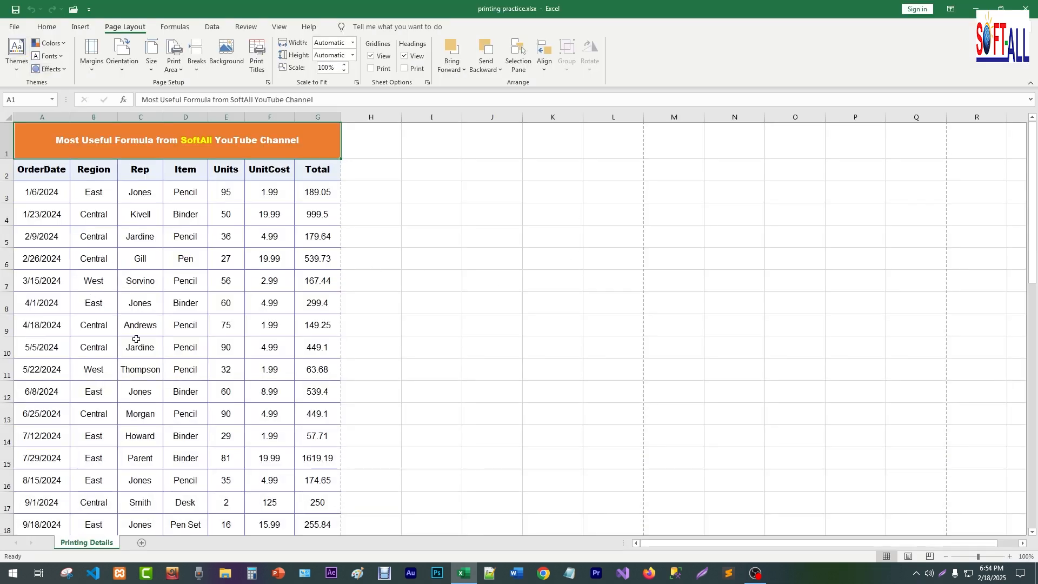
Select the range B4:G11 of the order table as the area to print.
scroll(200, 312, down, 4)
scroll(199, 312, up, 4)
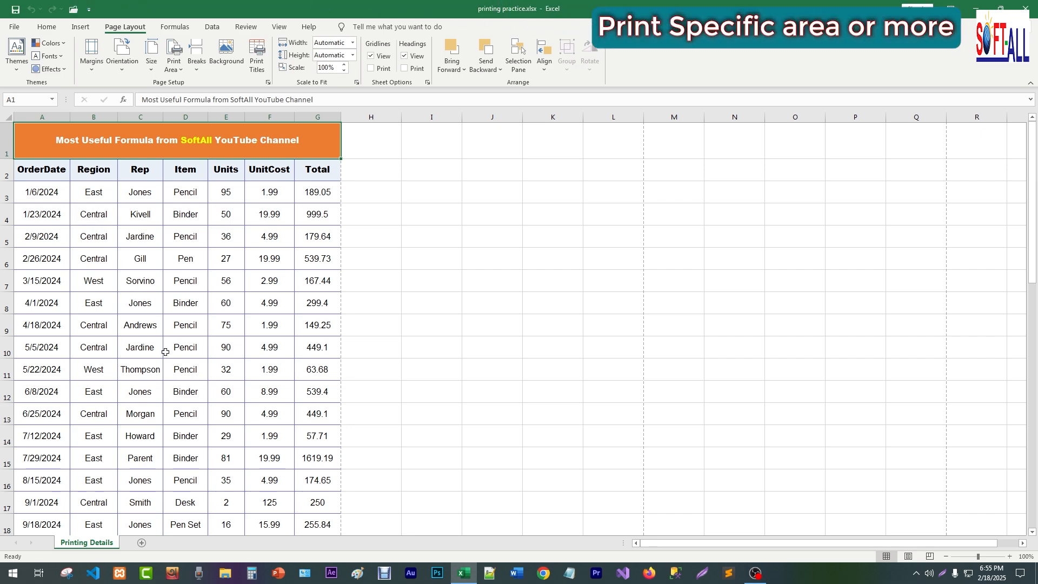
scroll(165, 352, down, 4)
scroll(170, 296, up, 4)
drag(85, 213, 310, 305)
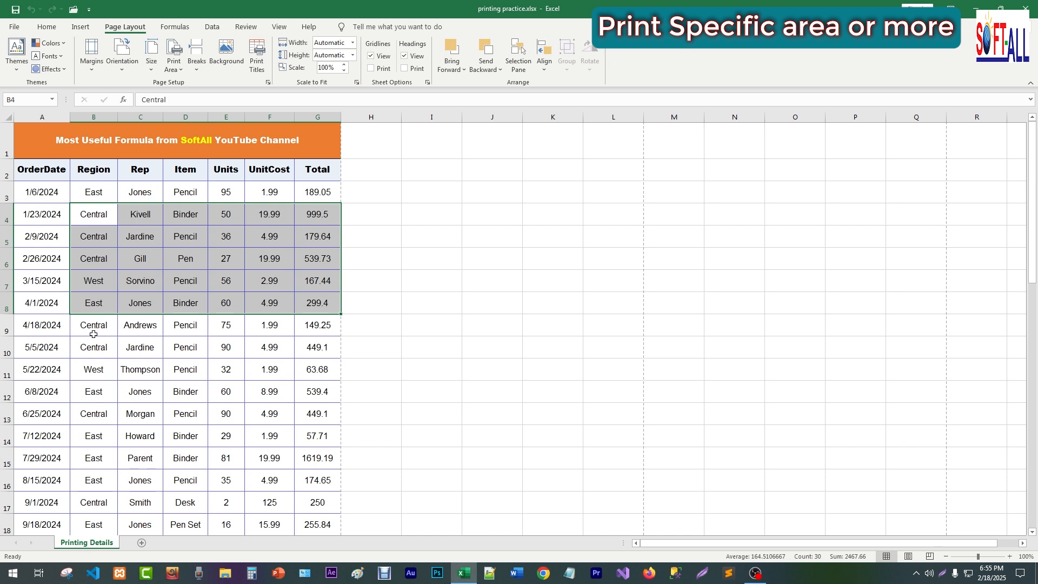
click(91, 235)
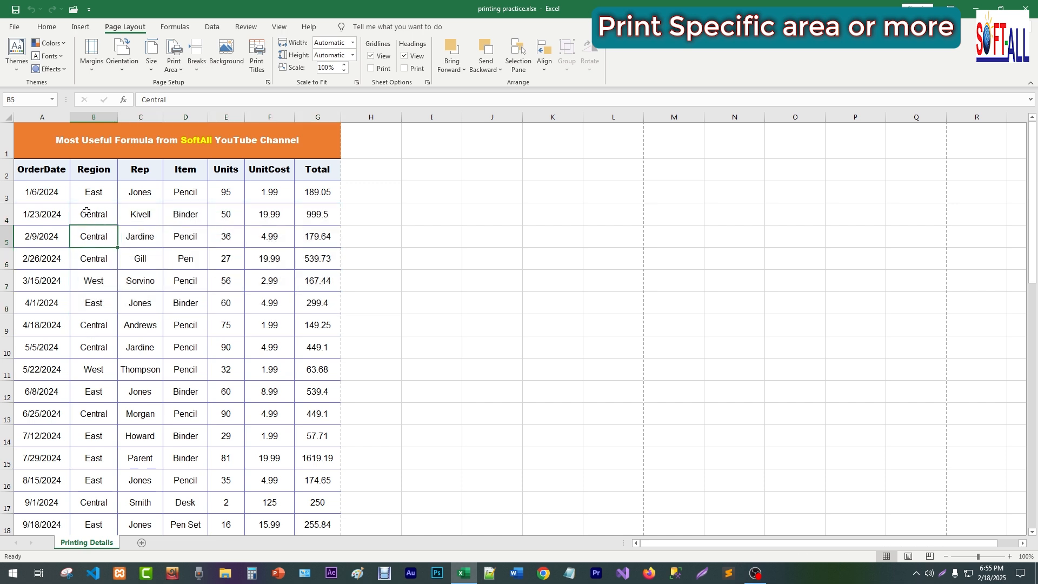
drag(87, 212, 309, 376)
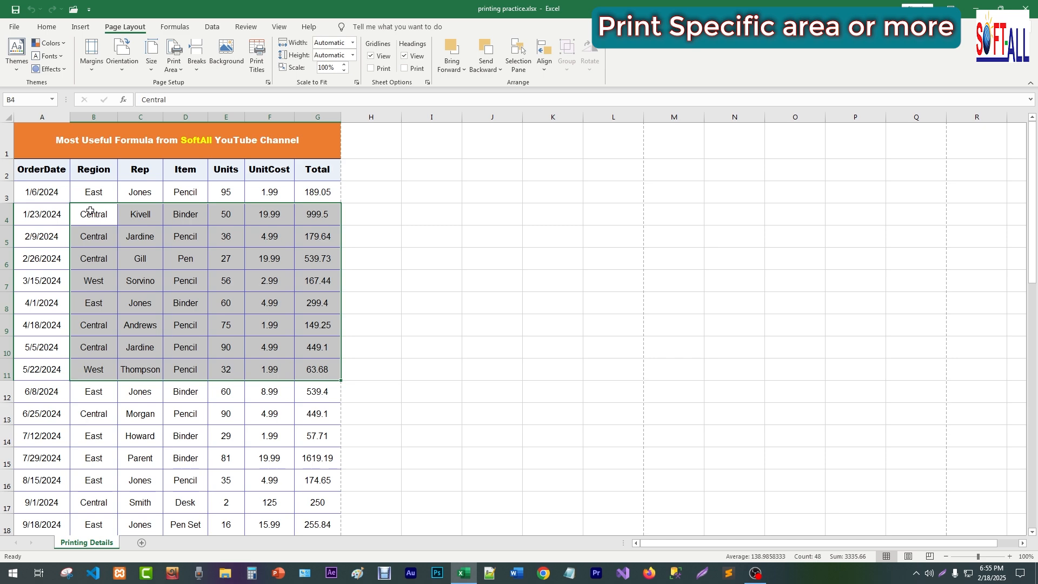
Change the print setting from active sheets to Print Selection so only the selected cells print.
key(ctrl+p)
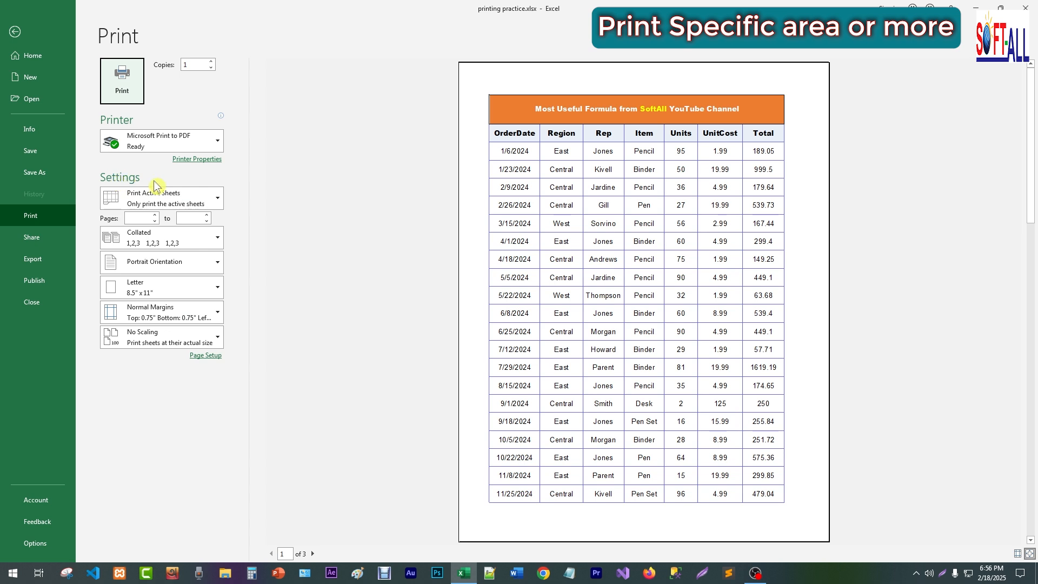
click(218, 200)
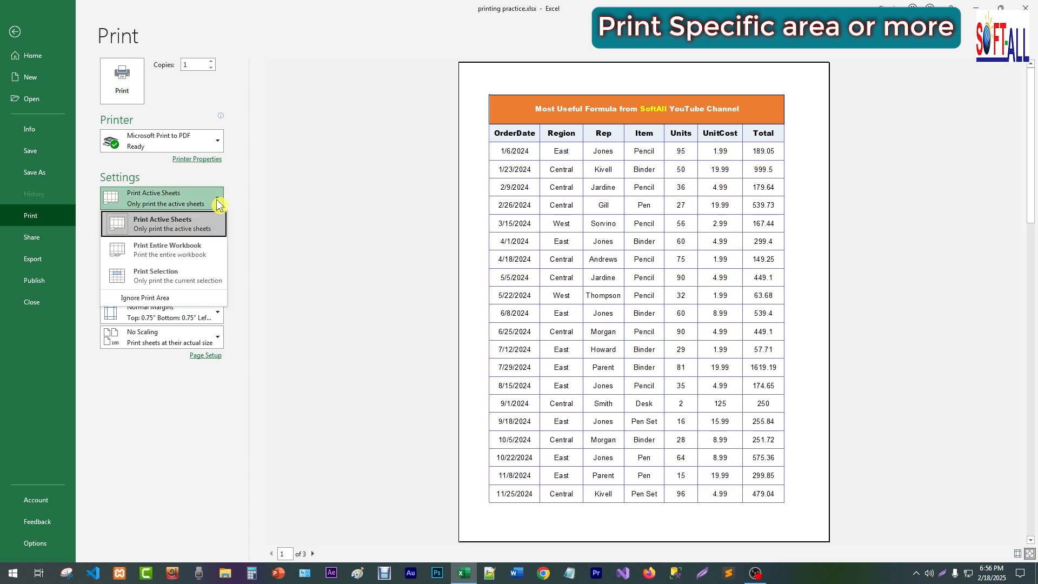
click(159, 282)
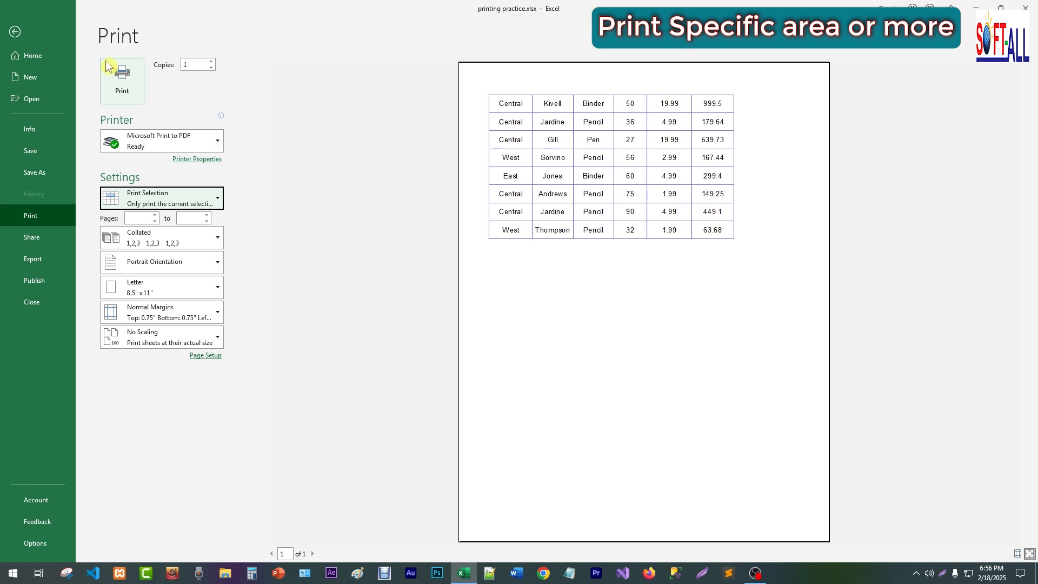
Return to the worksheet and look through the order table from its lower rows back to the title.
click(14, 38)
scroll(184, 371, down, 5)
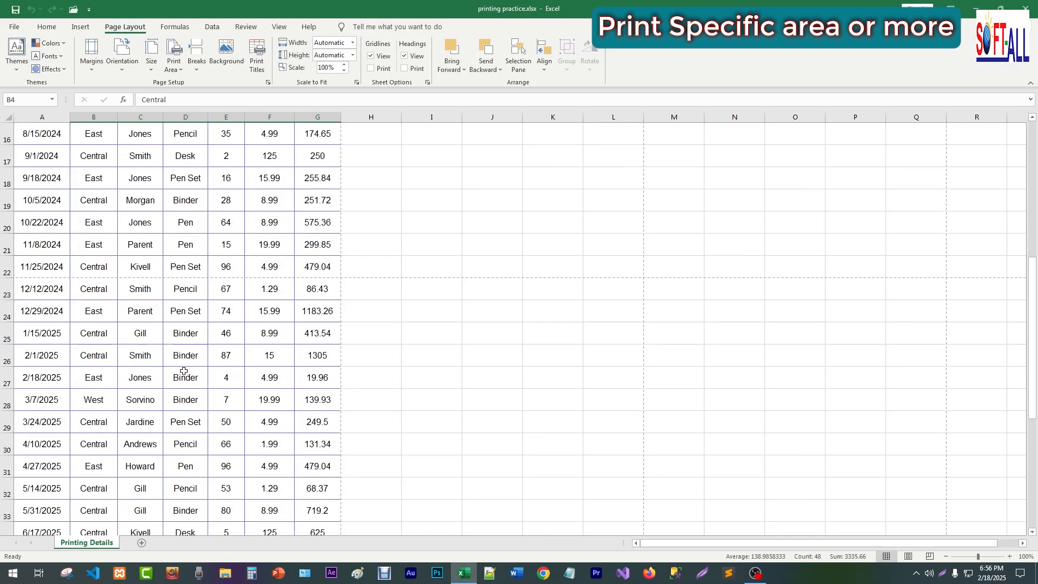
scroll(184, 372, down, 5)
scroll(184, 371, up, 10)
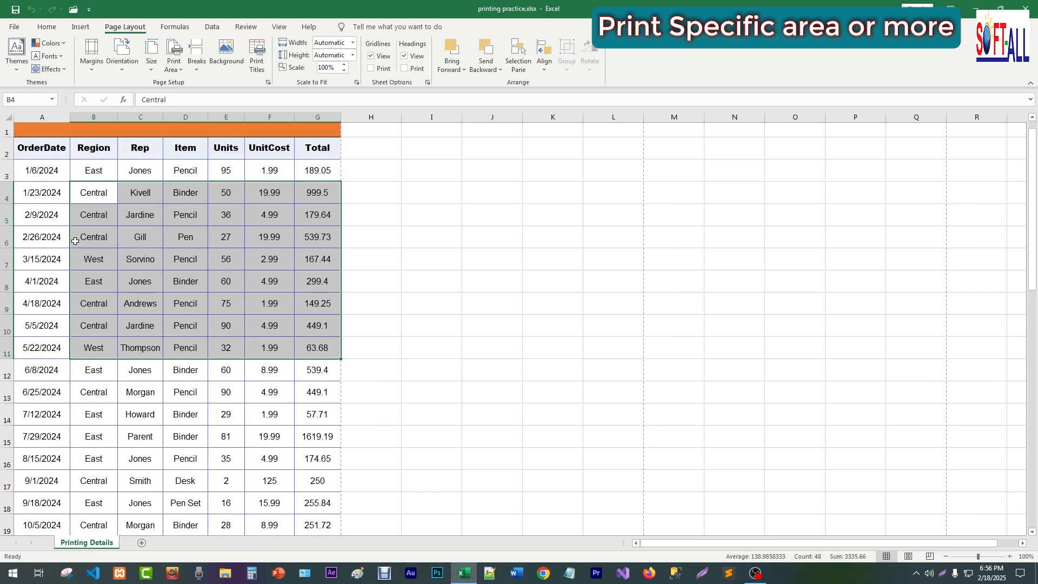
scroll(65, 216, up, 1)
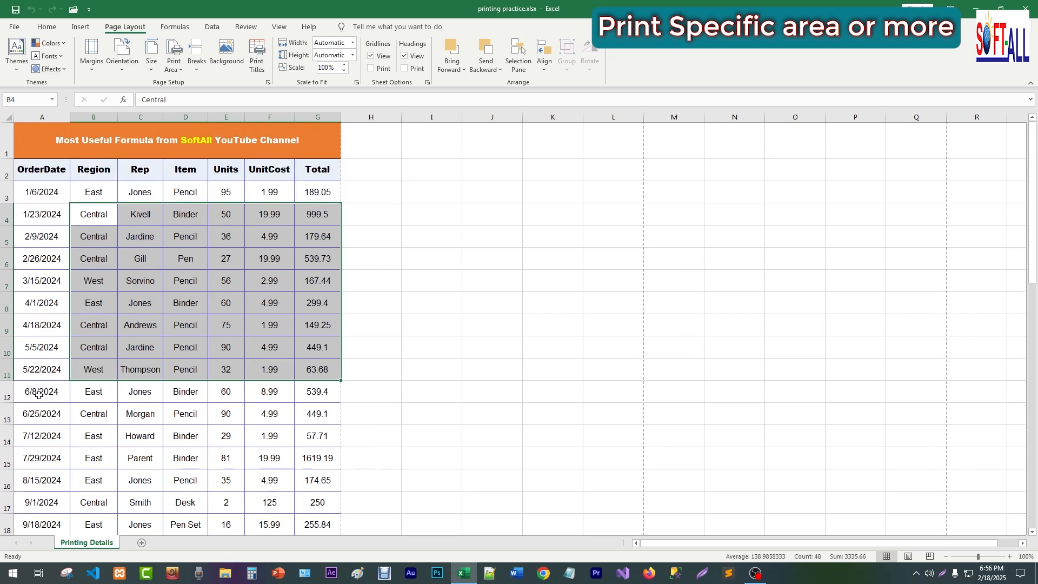
drag(38, 395, 308, 415)
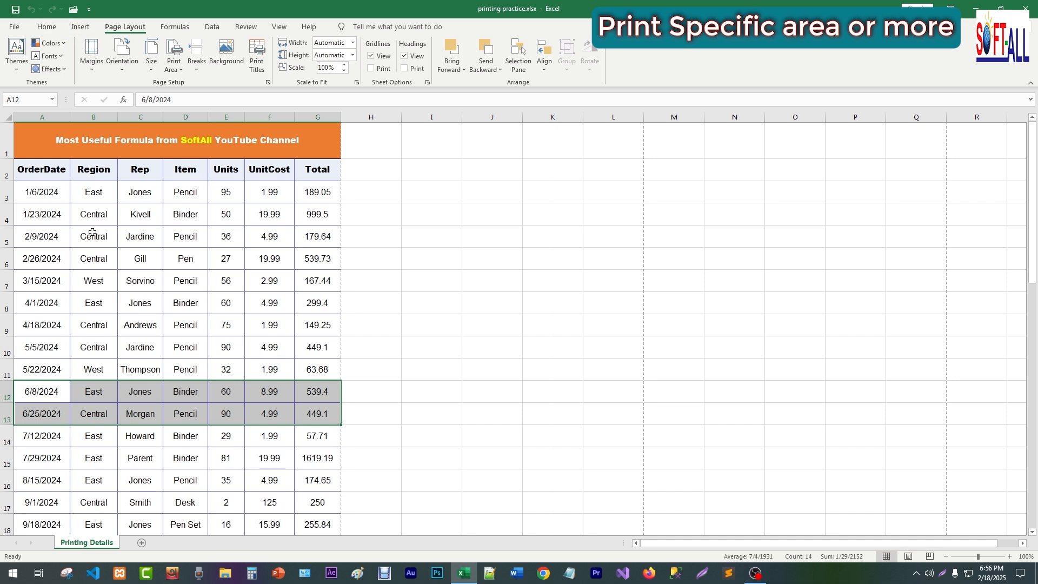
key(ctrl+q)
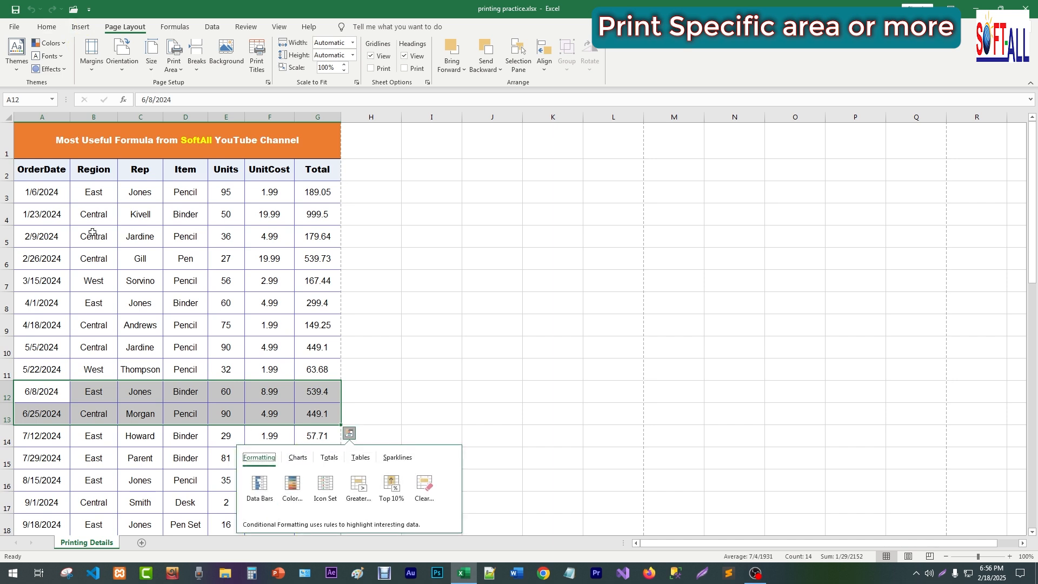
key(Escape)
click(185, 280)
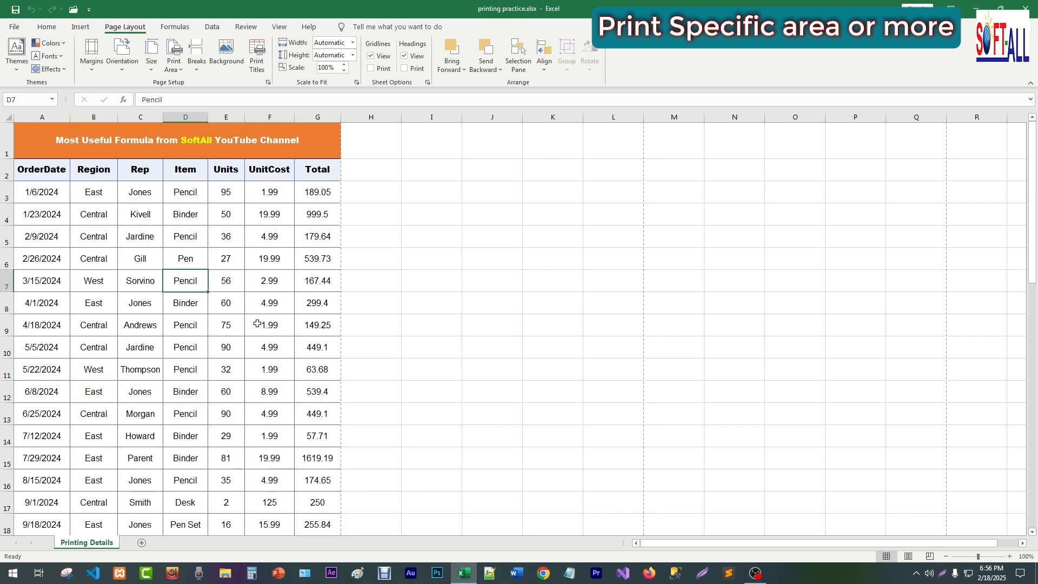
Select the range A6:G7 and preview it with Print Selection as the print setting, and return to the worksheet.
drag(69, 254, 314, 282)
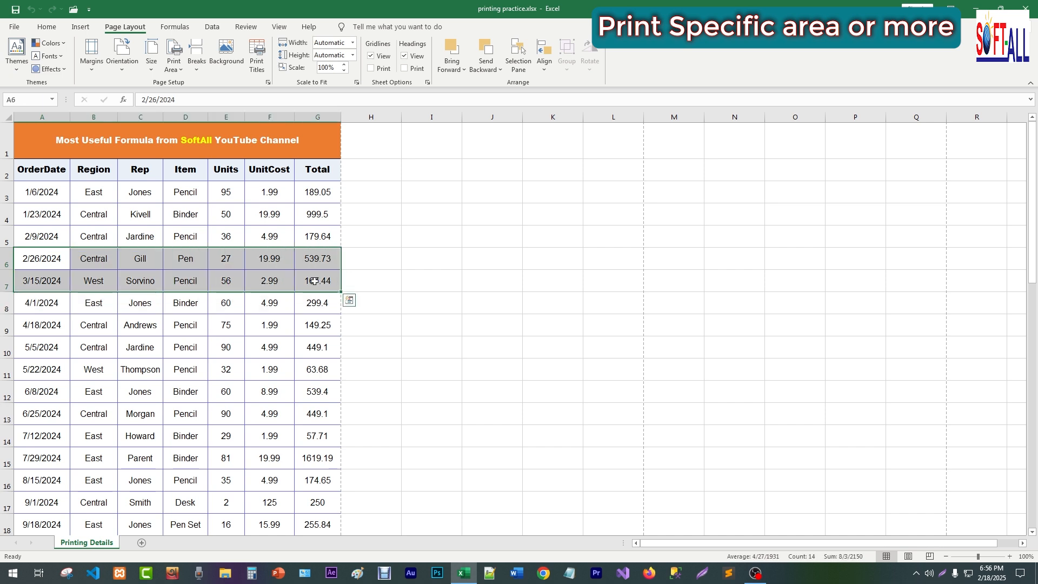
key(ctrl+p)
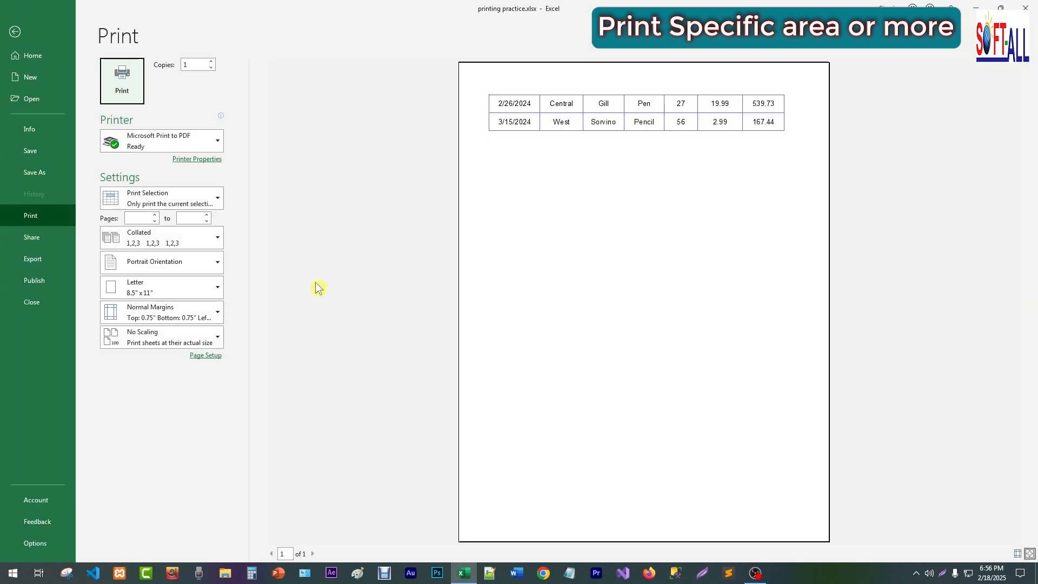
click(163, 203)
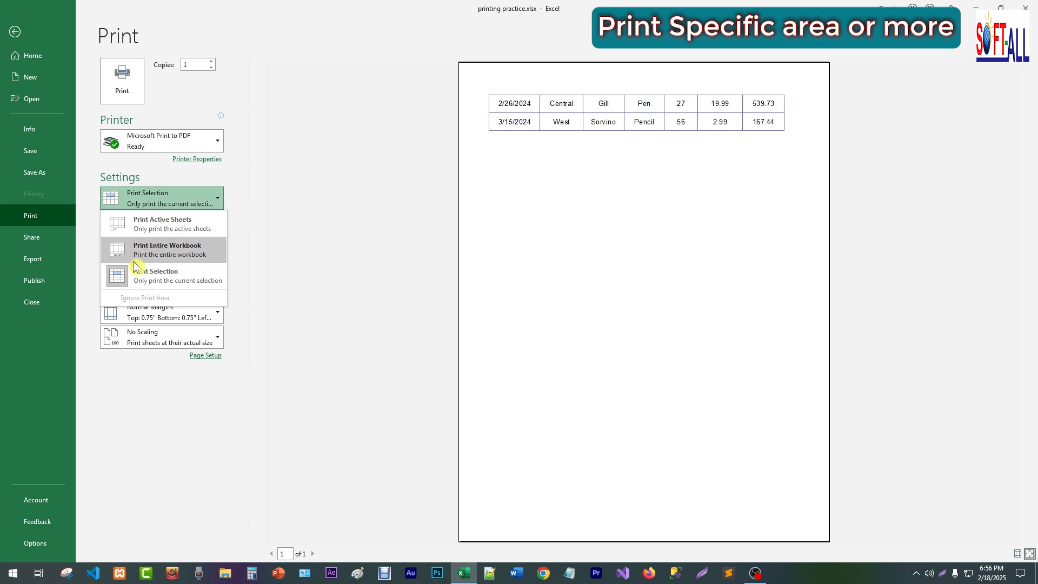
click(150, 281)
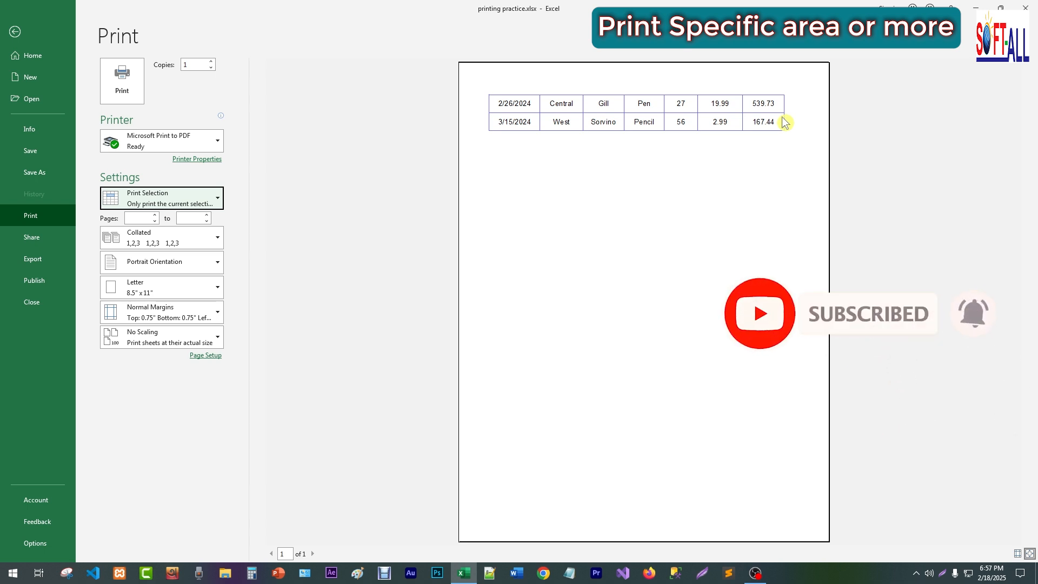
click(14, 31)
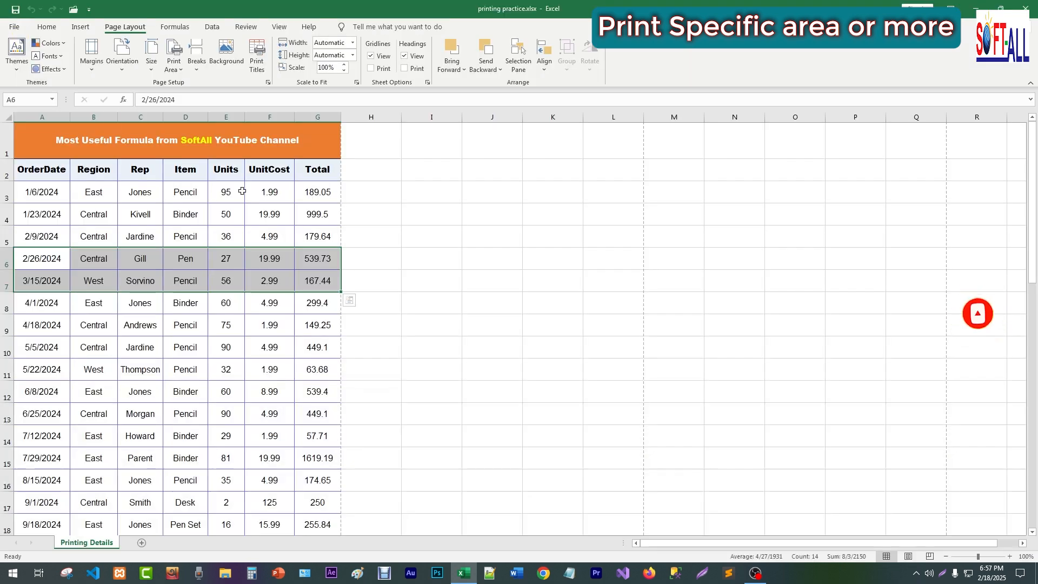
Set row 2 as the row to repeat at the top in the print titles and preview the selected cells with it.
click(263, 65)
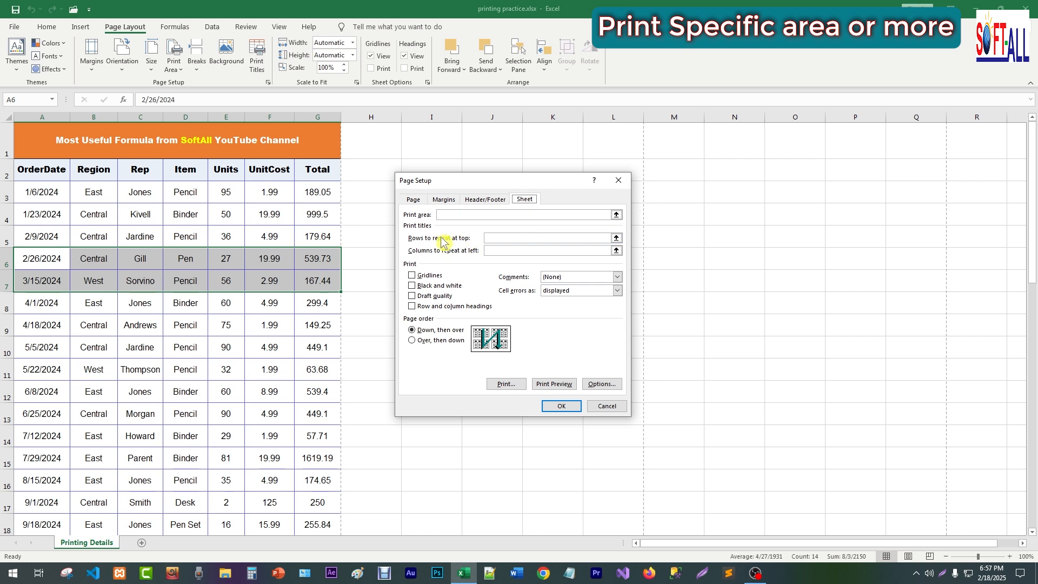
click(499, 239)
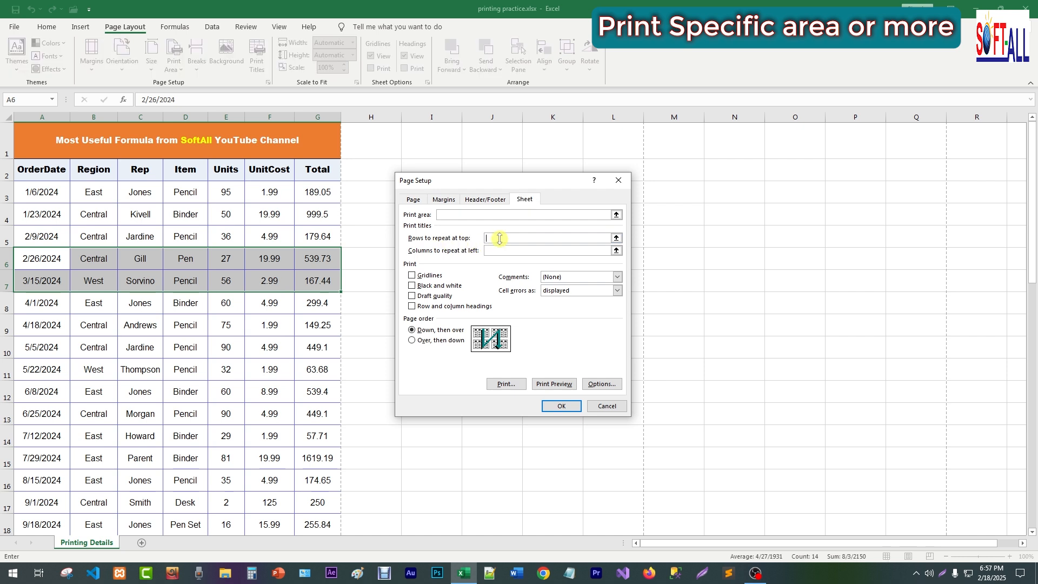
click(6, 171)
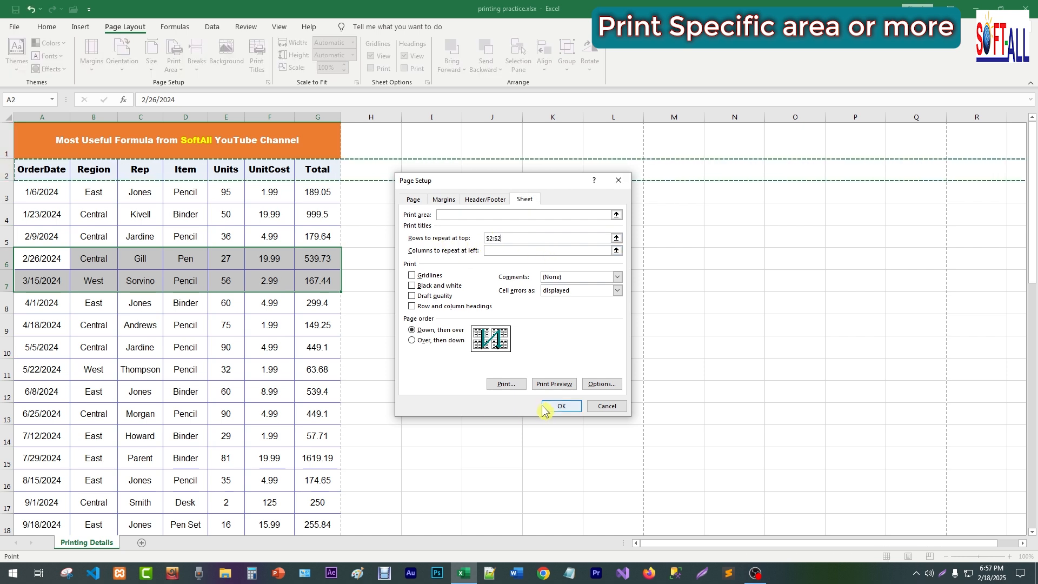
click(560, 406)
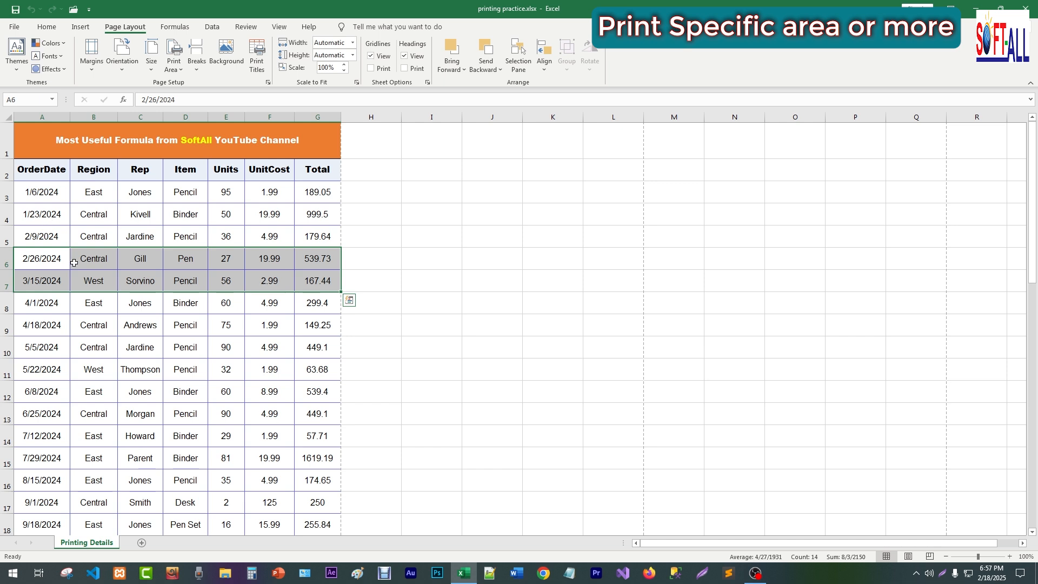
key(ctrl+p)
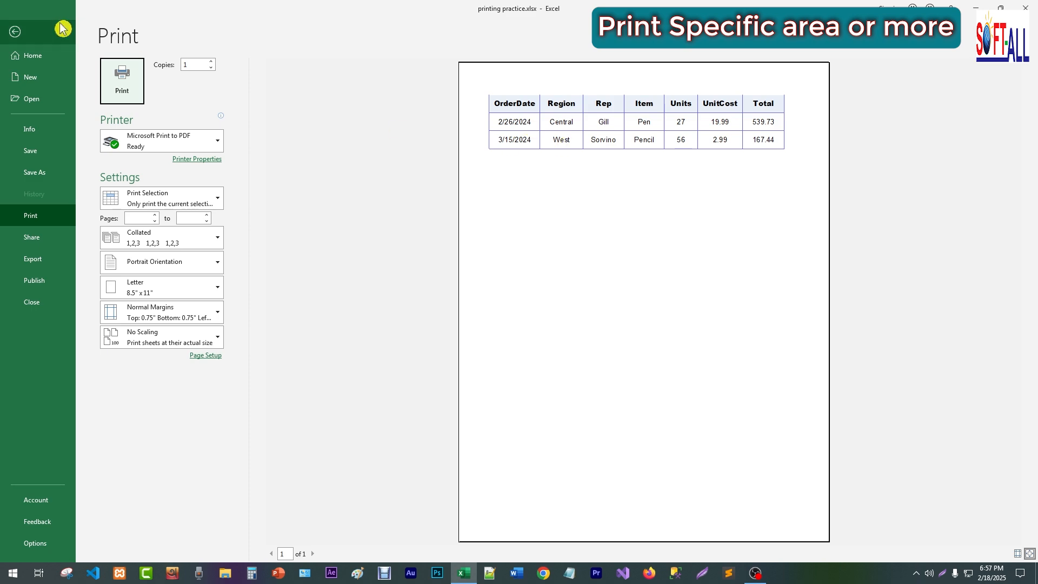
click(15, 32)
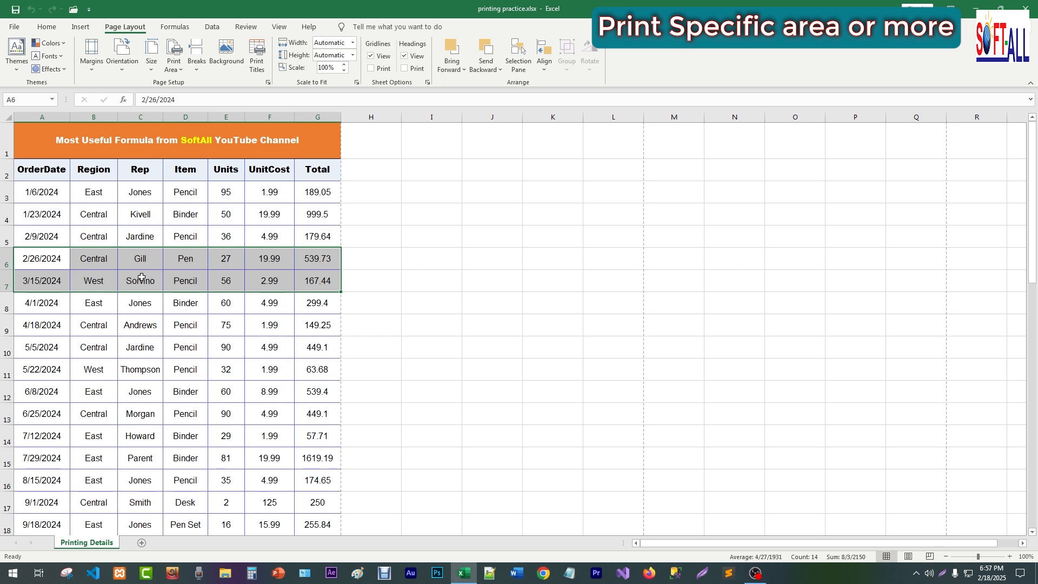
Remove the repeated header row $2:$2 from the sheet's print titles.
click(257, 57)
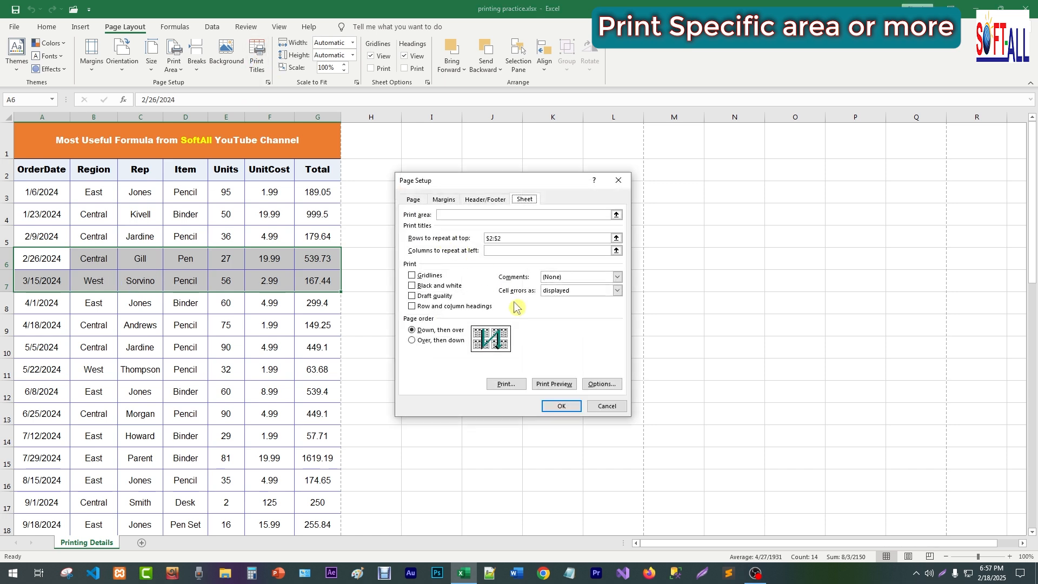
drag(506, 238, 456, 235)
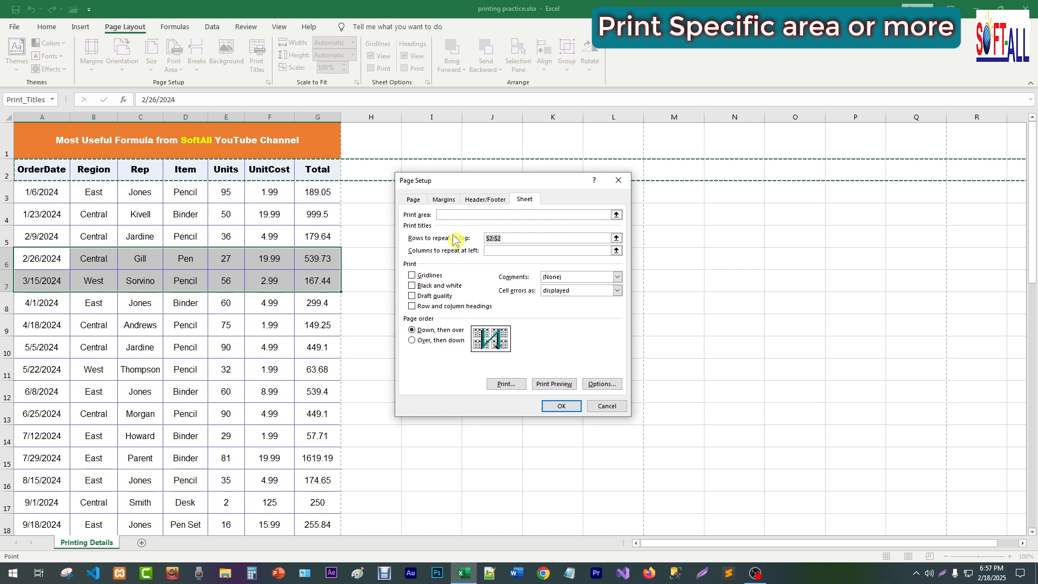
key(Delete)
click(562, 406)
Preview cell D10 alone as the print selection, and switch the print setting to Print Active Sheets.
click(168, 352)
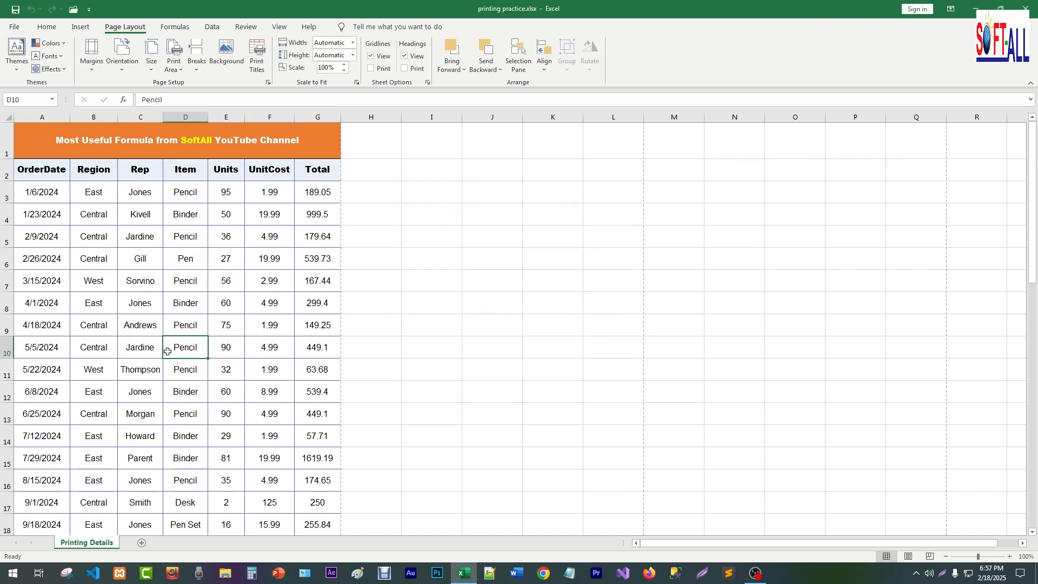
key(ctrl+p)
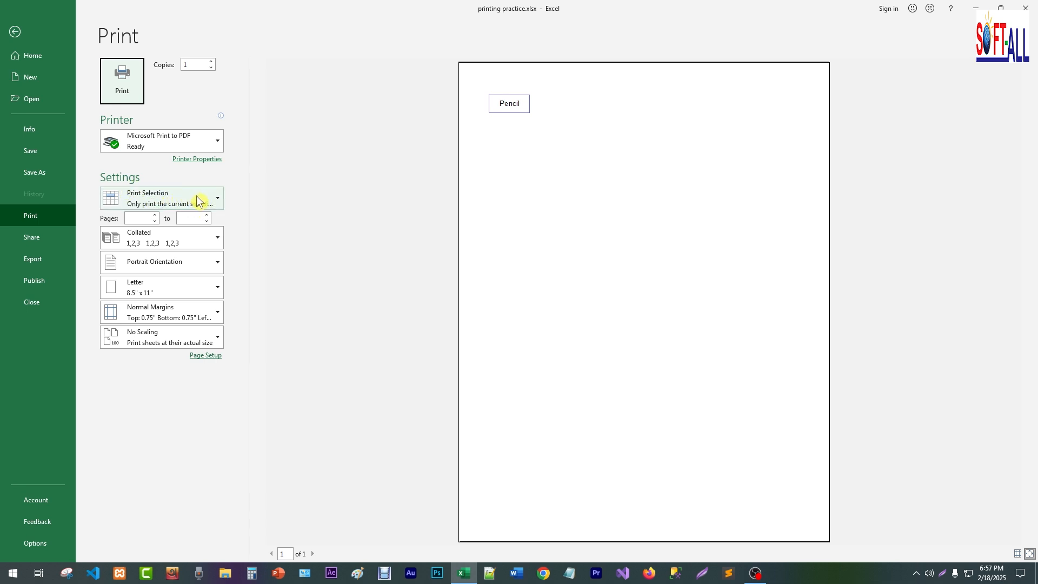
click(15, 32)
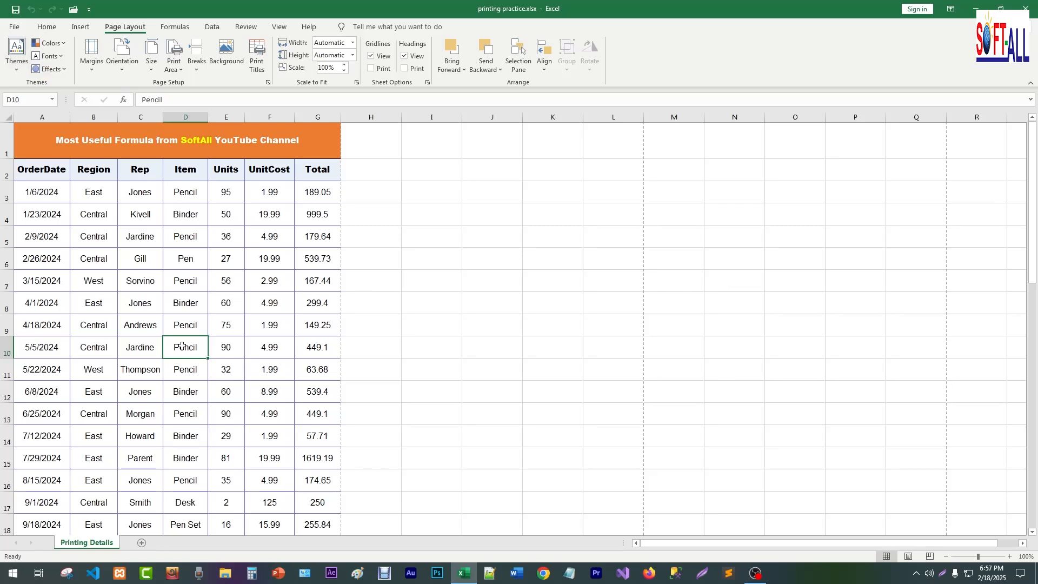
key(ctrl+p)
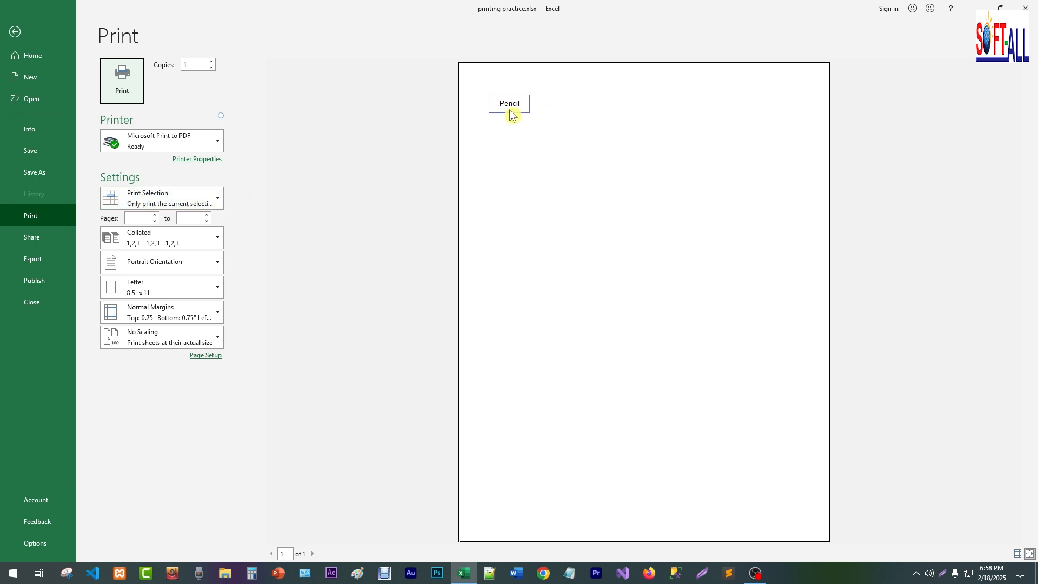
click(200, 200)
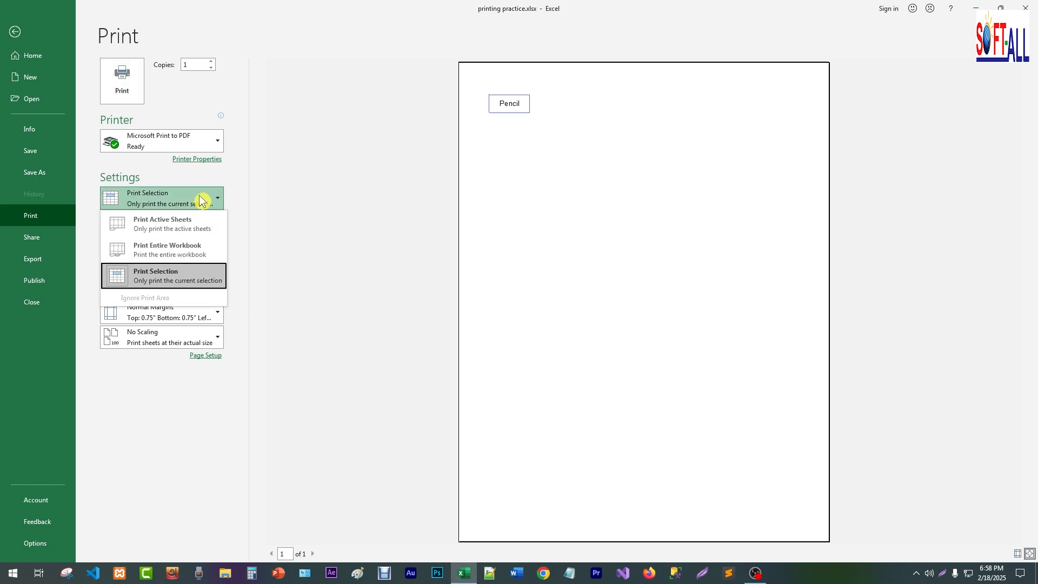
click(167, 224)
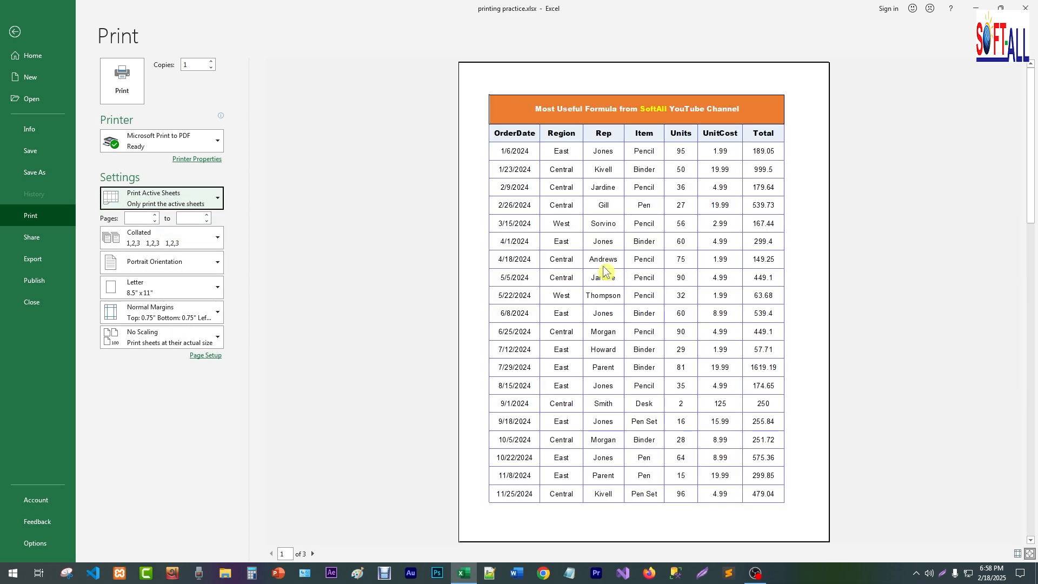
click(13, 35)
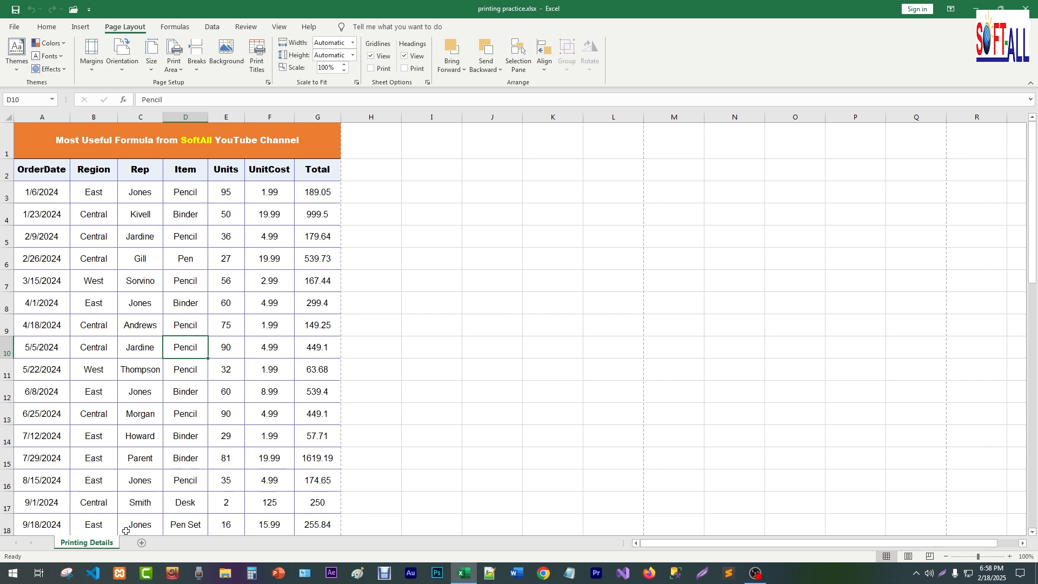
Add two new sheets to the workbook and enter "Softall" in cell H11 of Sheet1.
click(142, 544)
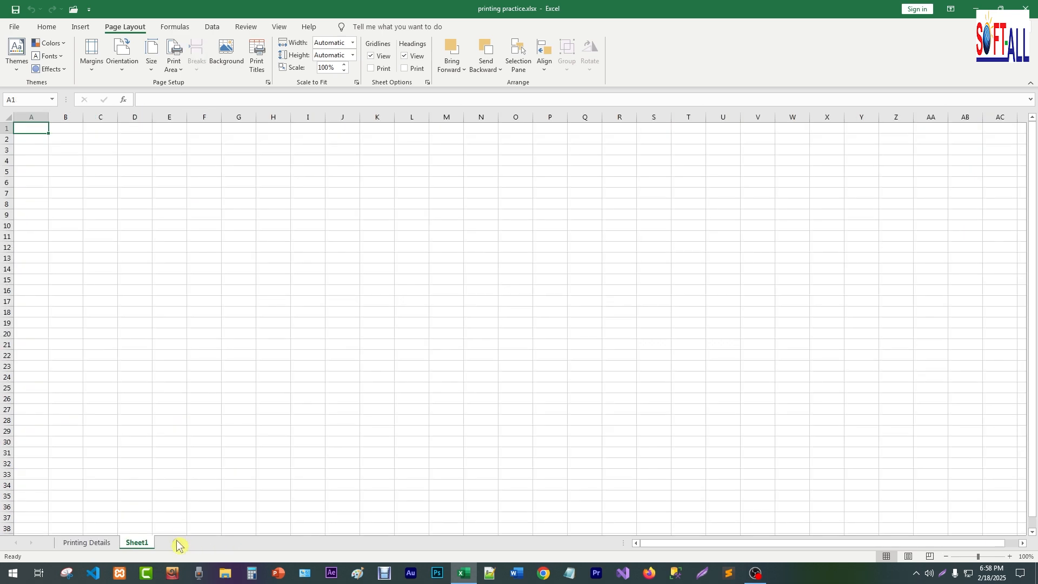
click(177, 543)
click(136, 542)
click(267, 239)
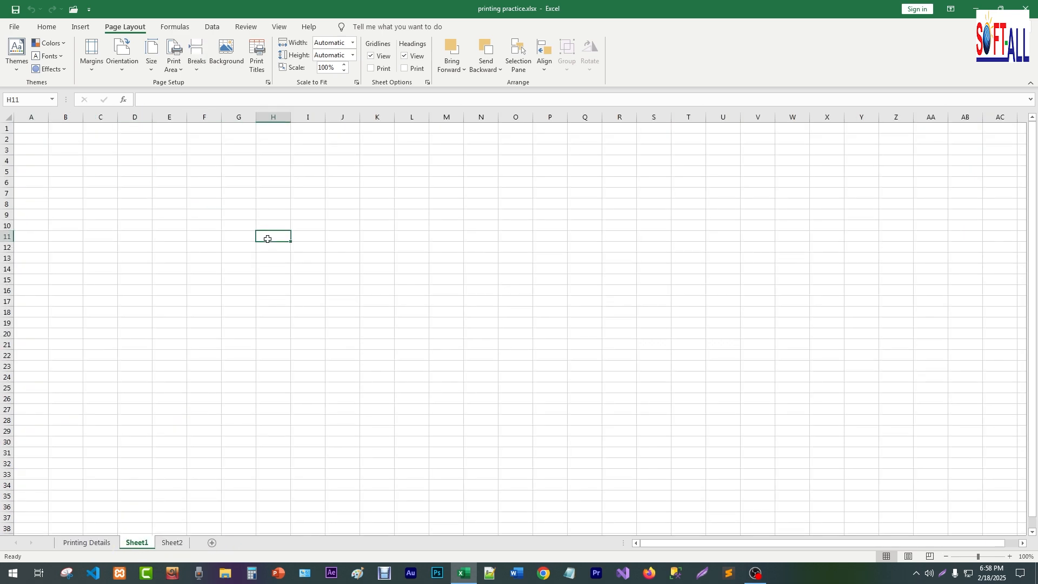
text(Softall)
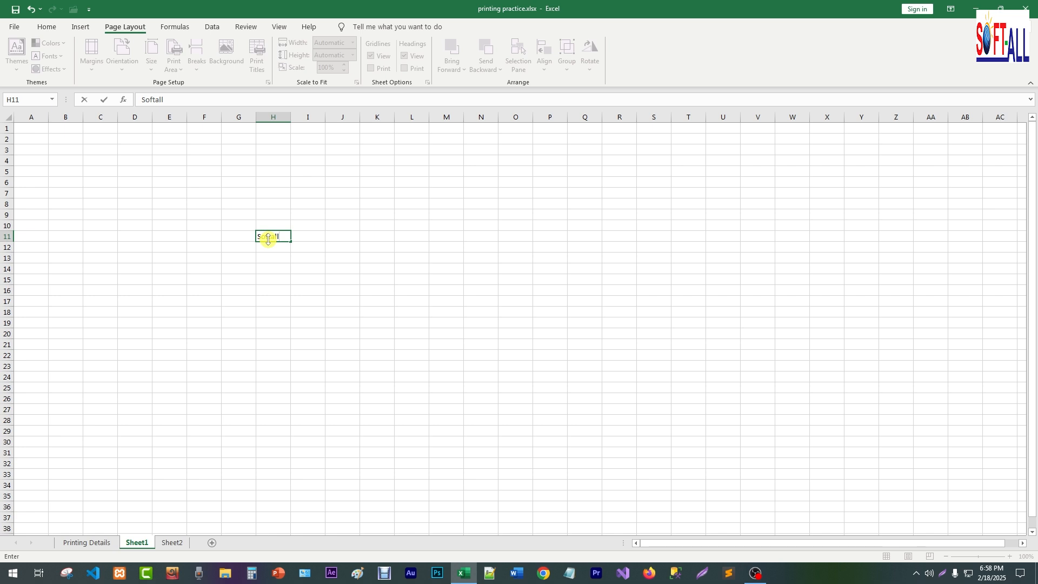
Enter "Softall 2" in cell J15 of Sheet2.
click(173, 544)
click(329, 282)
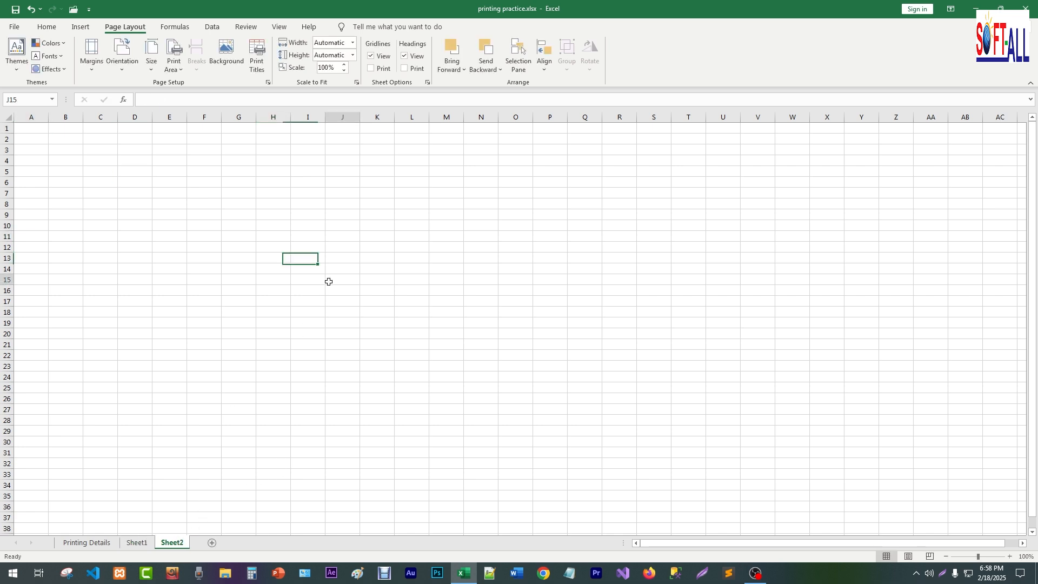
text(Softall 2)
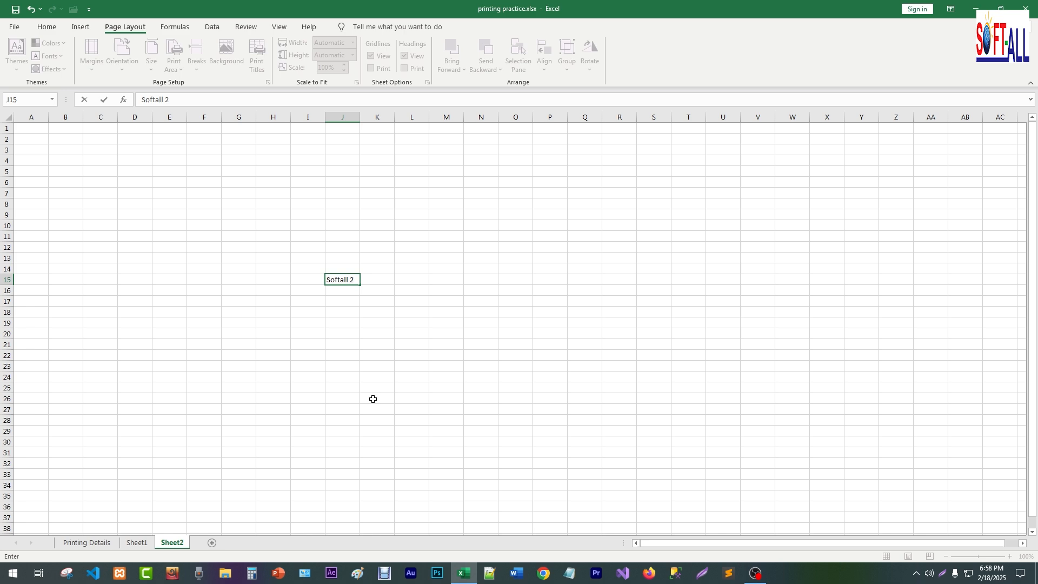
click(373, 399)
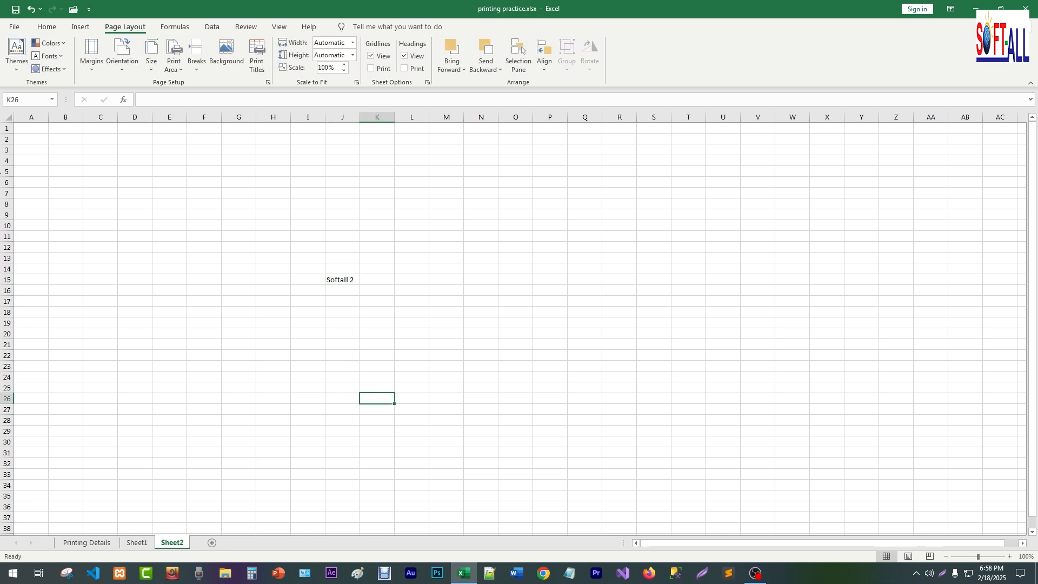
Go back to the Printing Details sheet and check its print preview under Print Active Sheets.
click(86, 543)
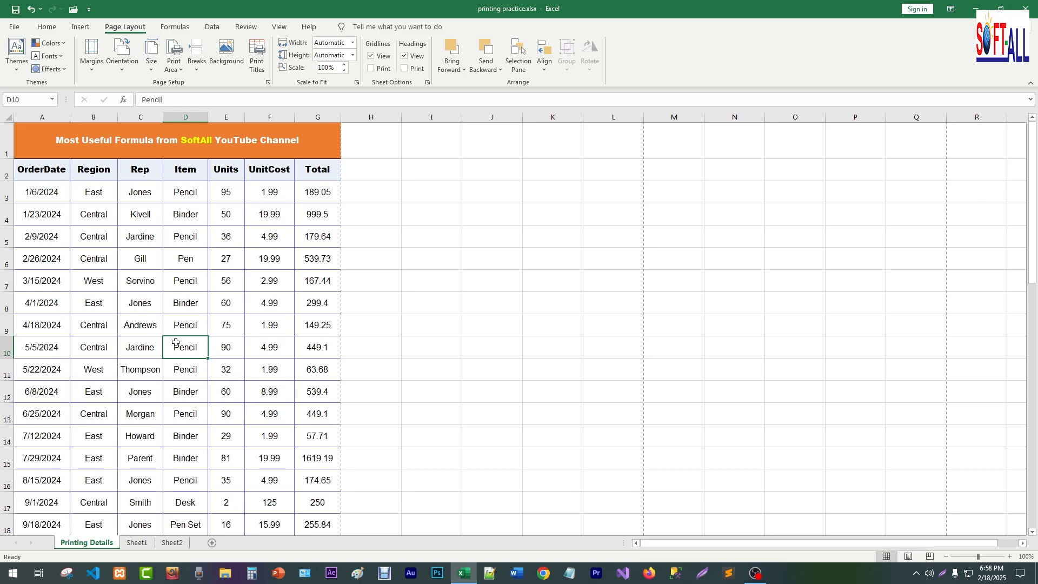
key(ctrl+p)
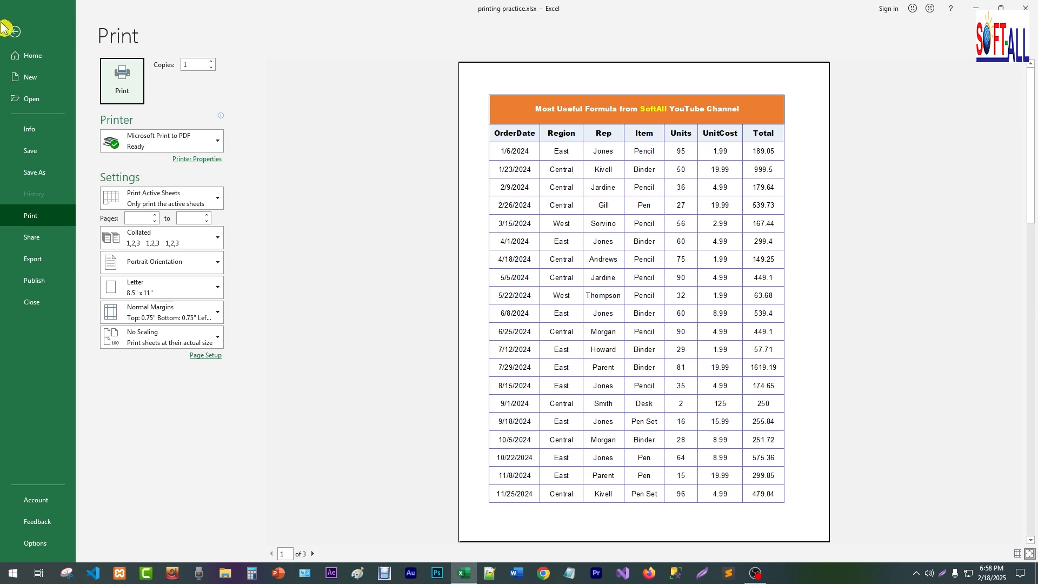
key(Escape)
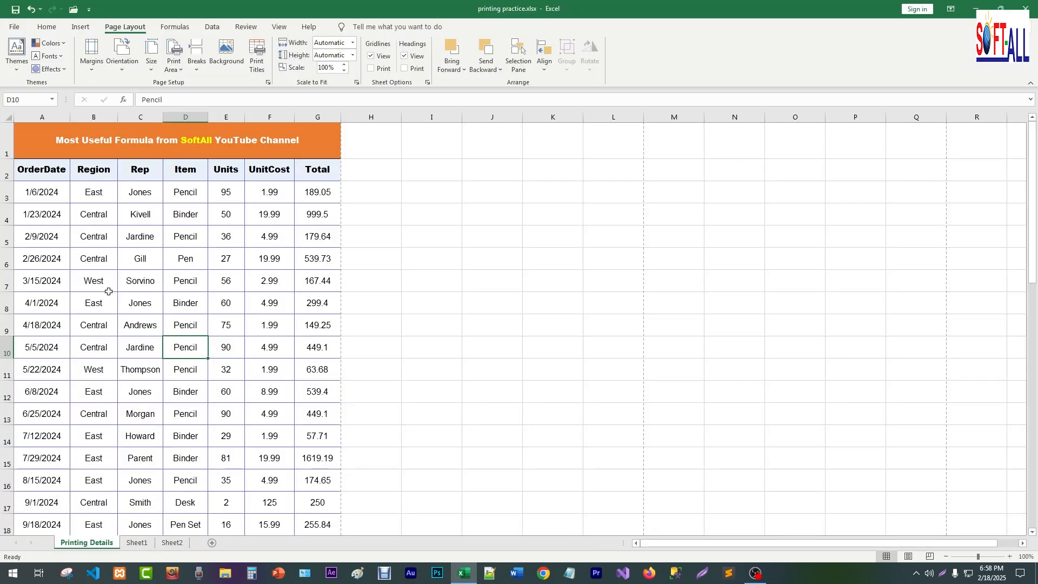
Preview Sheet1's printout under Print Active Sheets, and return to the Printing Details sheet.
scroll(109, 291, down, 5)
scroll(109, 291, up, 5)
click(137, 542)
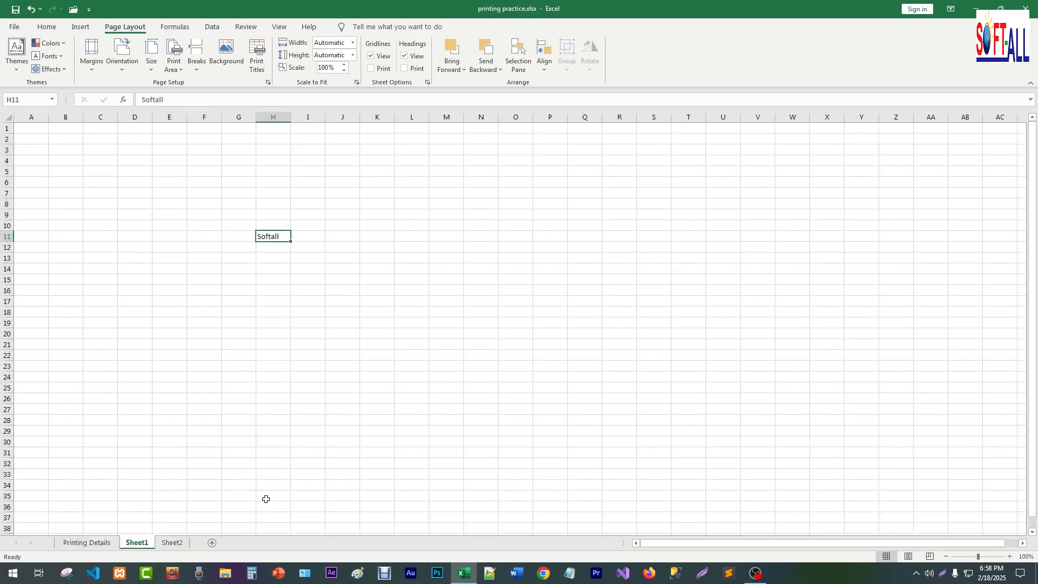
click(273, 309)
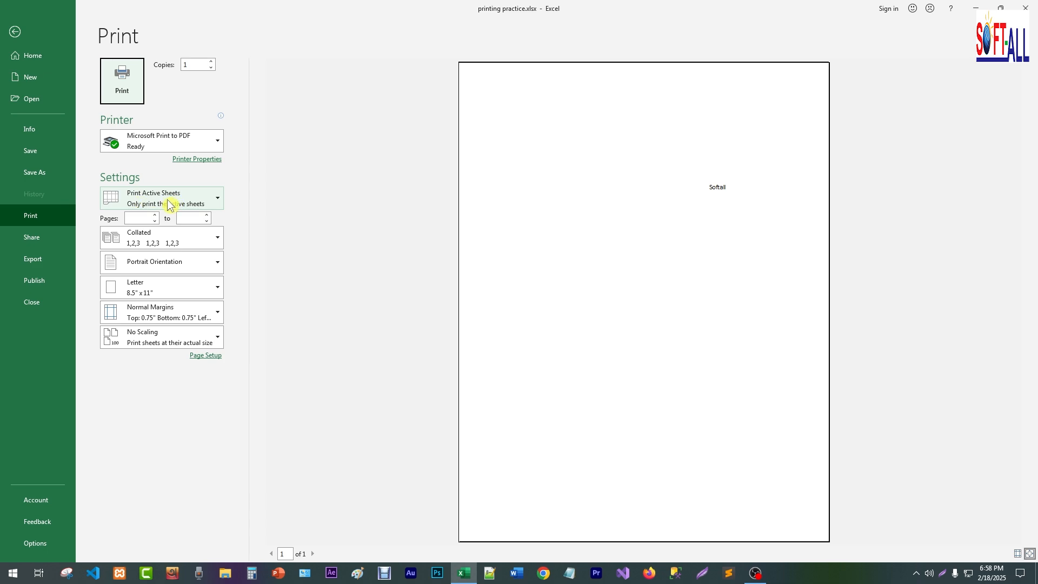
click(17, 34)
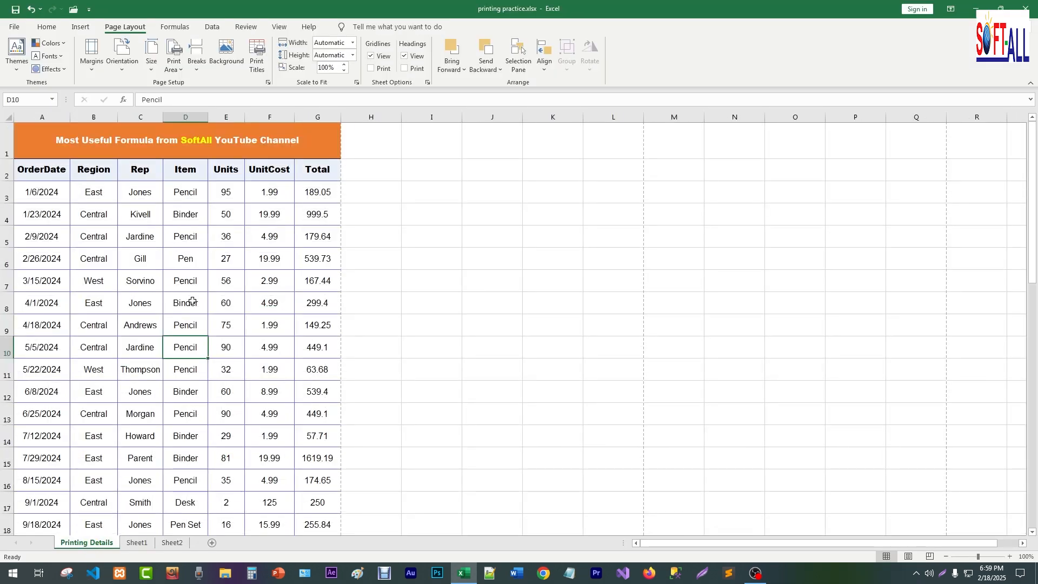
Switch the print setting of the Printing Details sheet to Print Entire Workbook and return to the sheet.
key(ctrl+p)
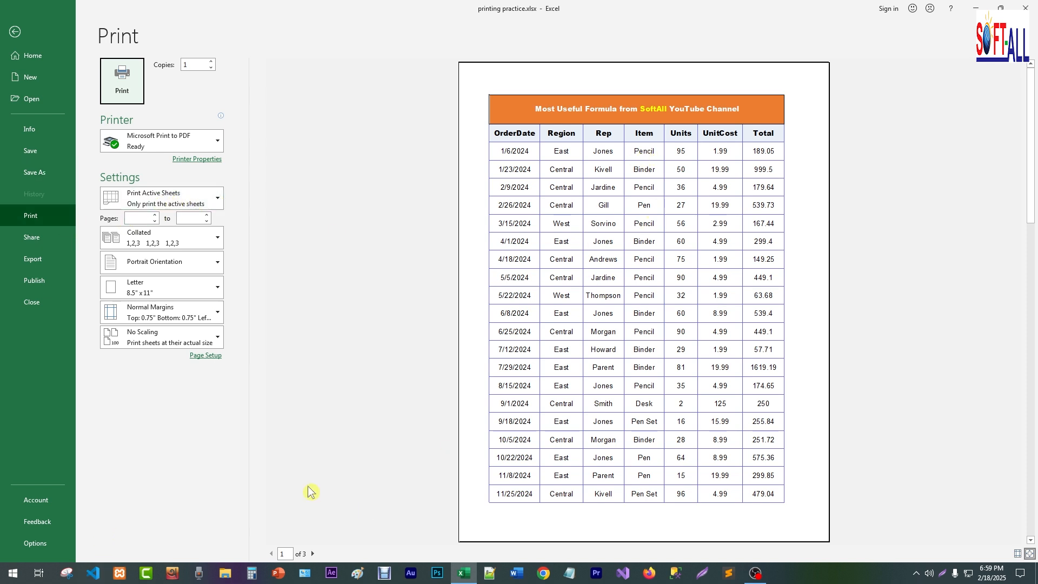
scroll(692, 323, down, 2)
scroll(665, 294, up, 2)
click(186, 199)
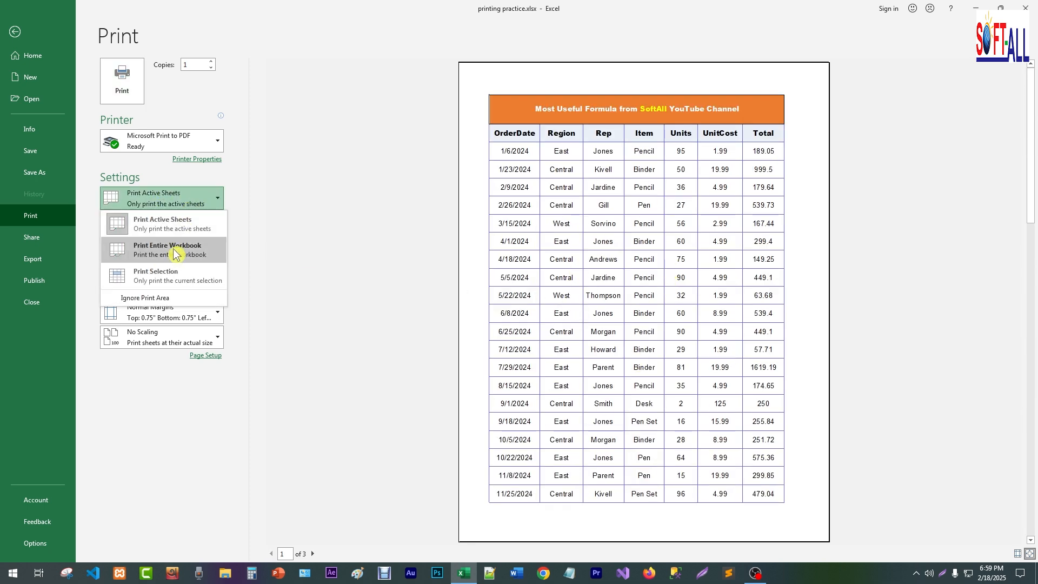
click(167, 255)
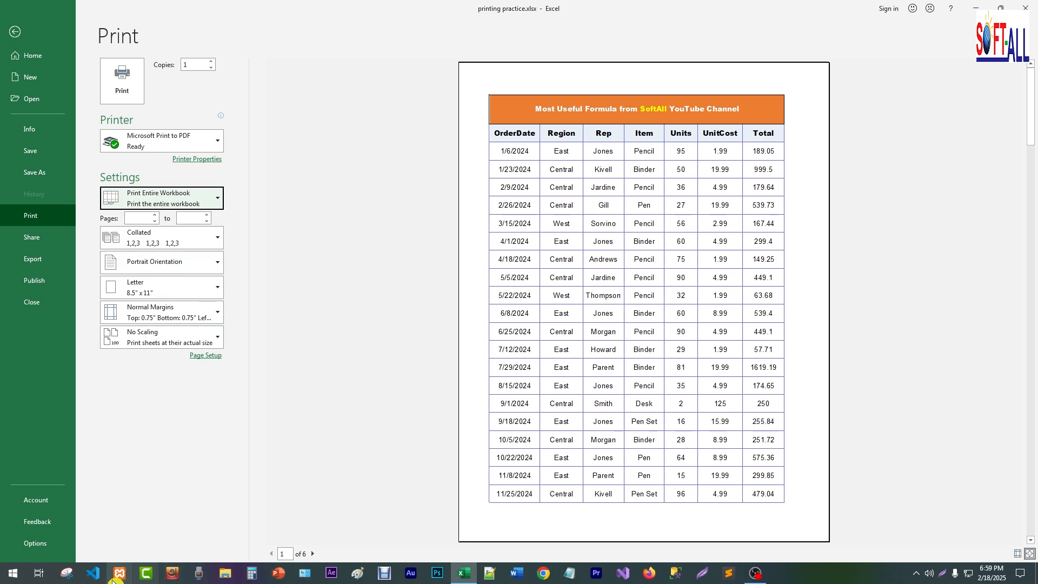
click(18, 33)
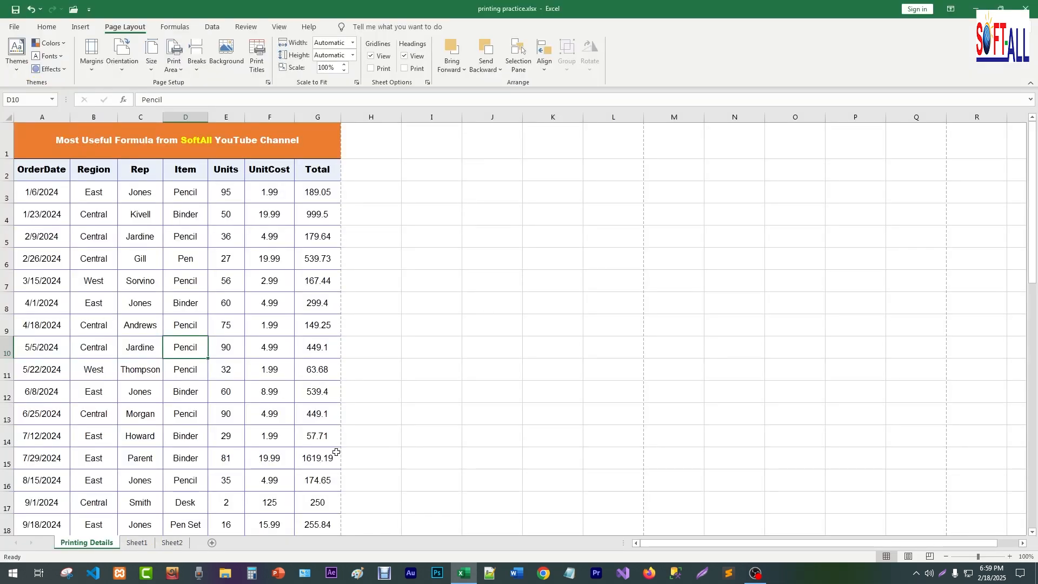
Page through the print preview of the entire workbook from the first page to the last.
key(ctrl+p)
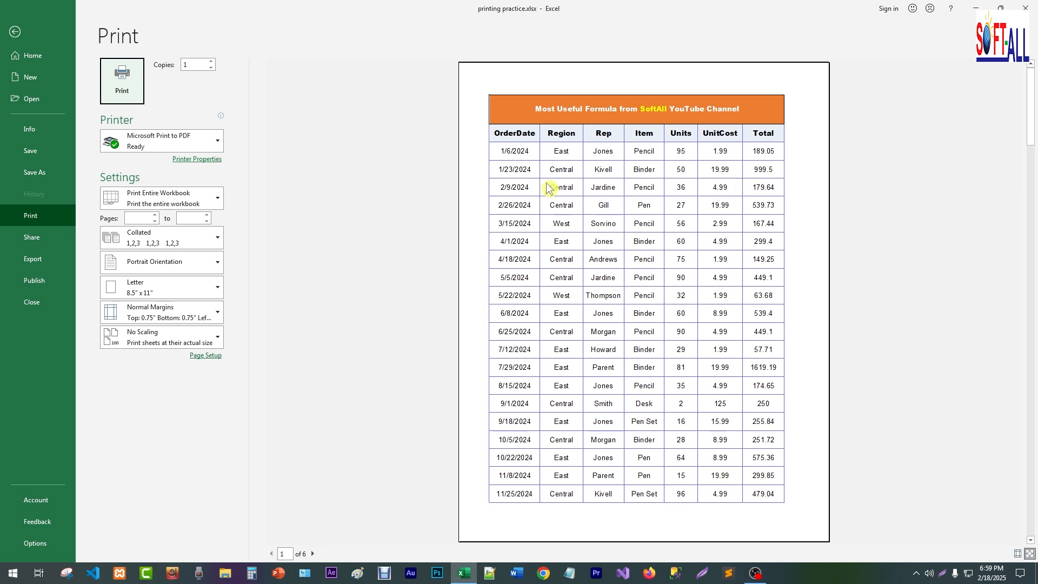
click(312, 554)
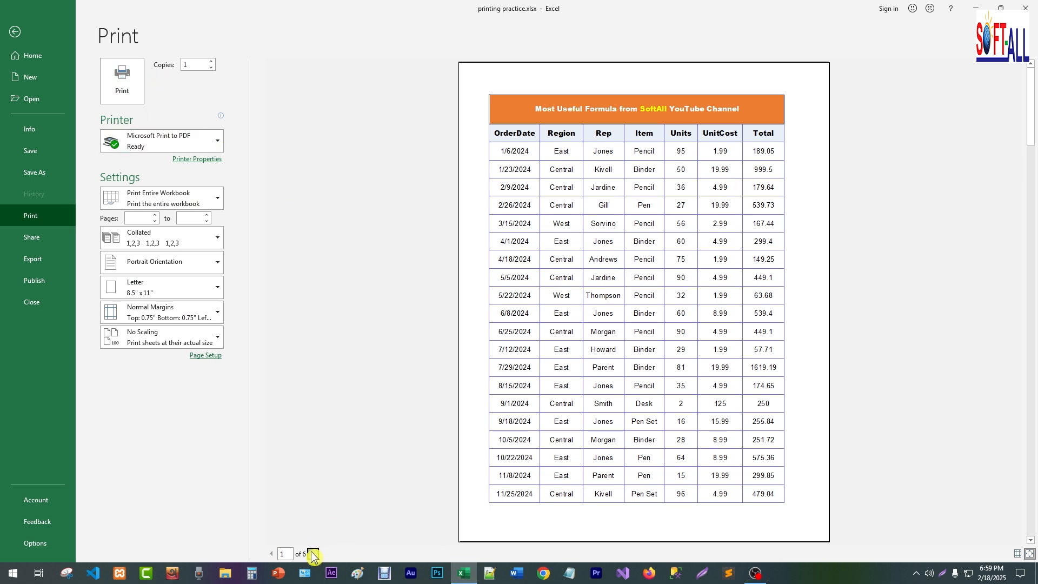
click(312, 554)
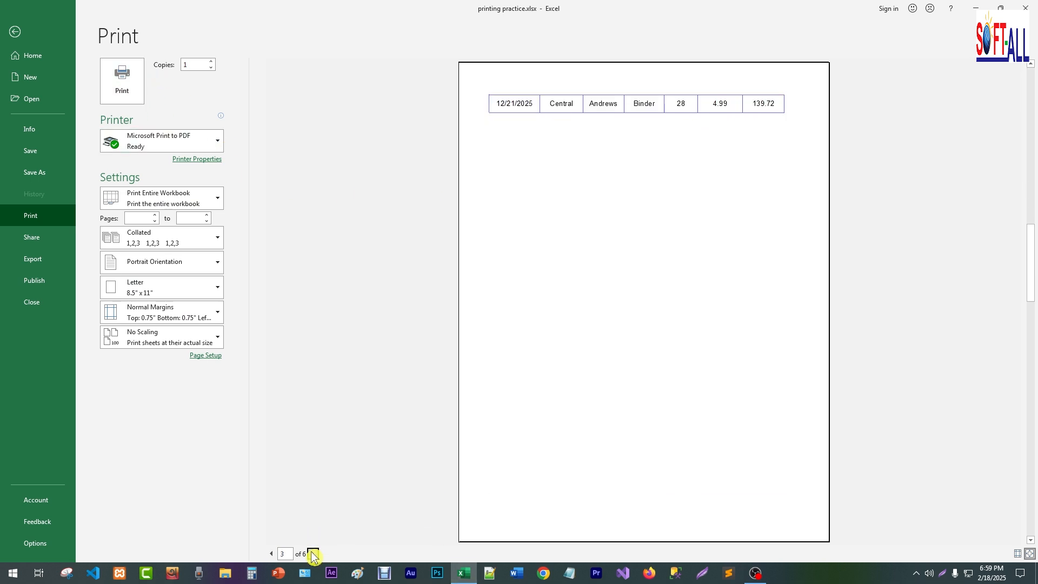
click(313, 554)
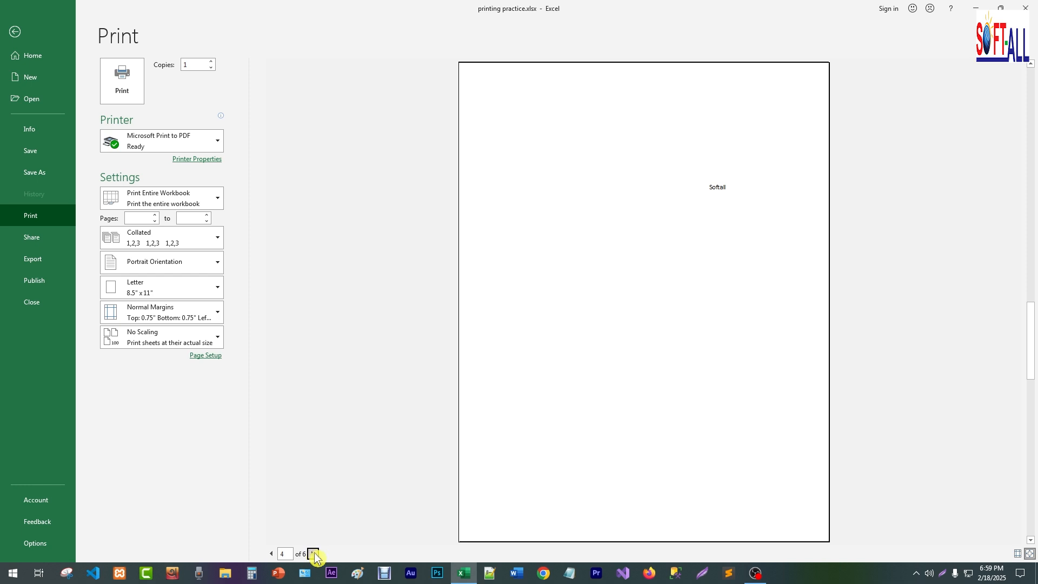
click(312, 553)
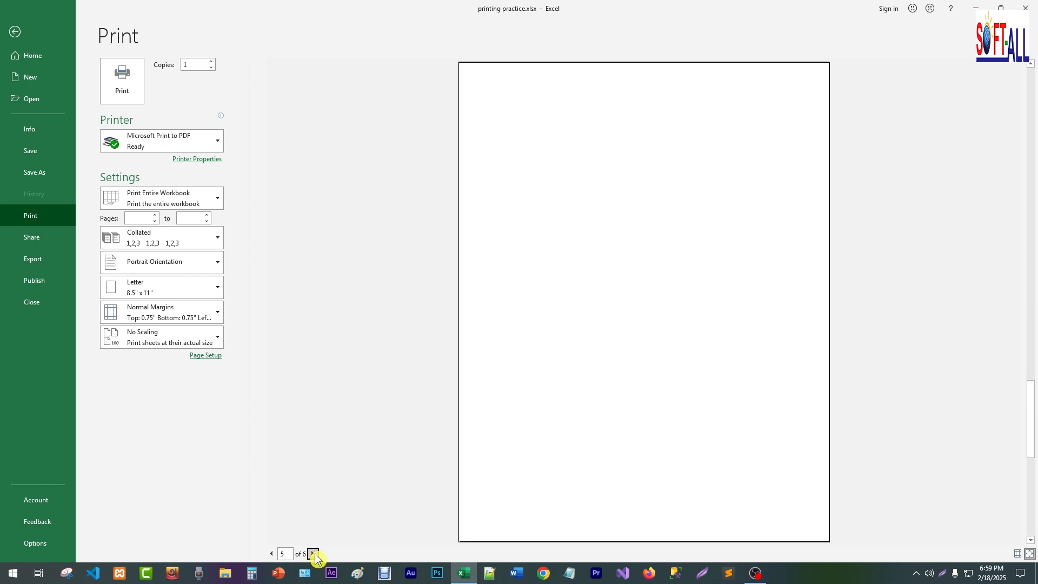
click(313, 553)
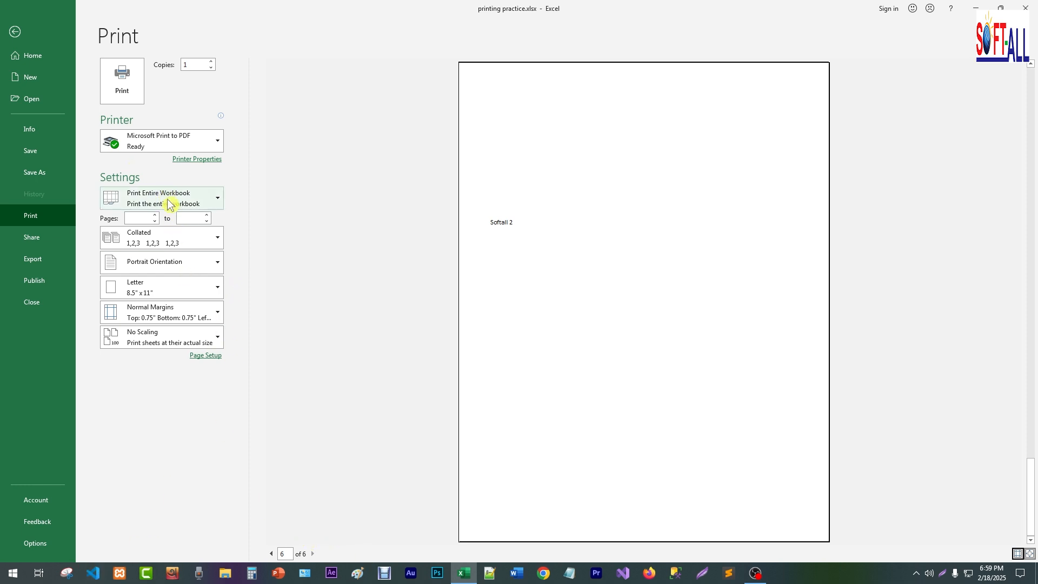
Compare the Print Active Sheets and Print Selection previews, leave the setting on Print Active Sheets and return to the sheet.
click(188, 200)
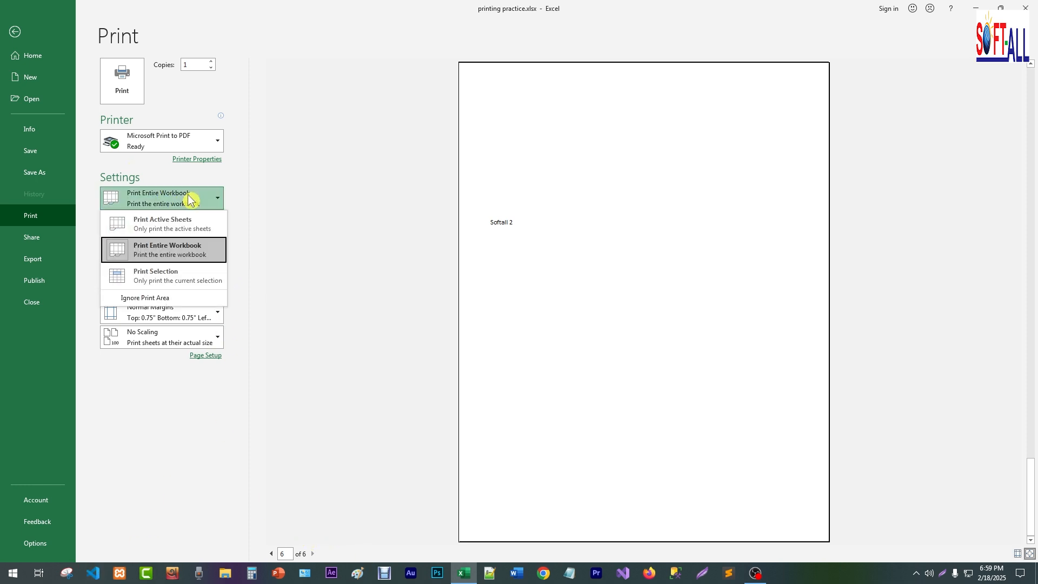
click(157, 223)
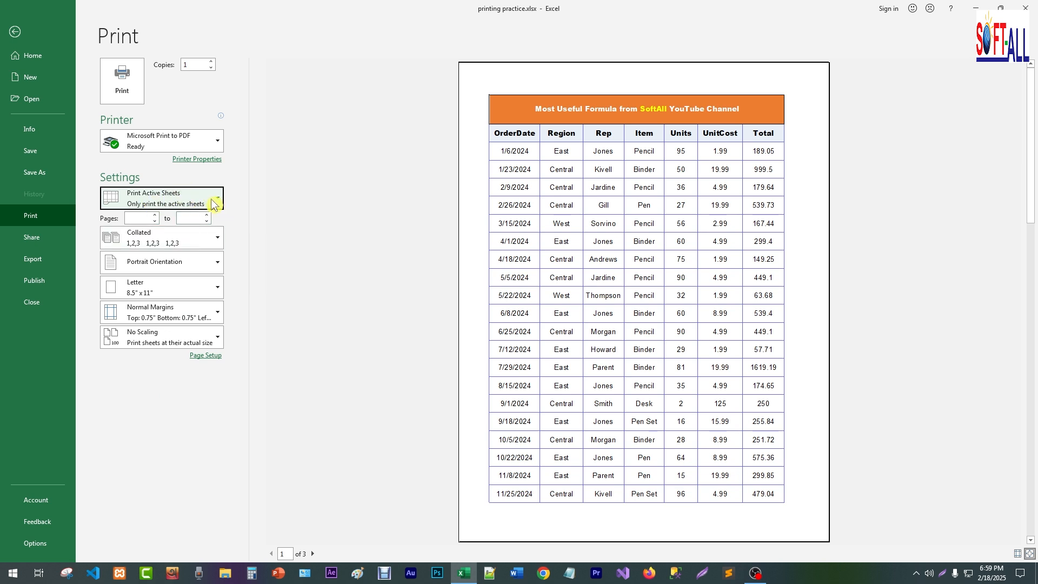
click(160, 203)
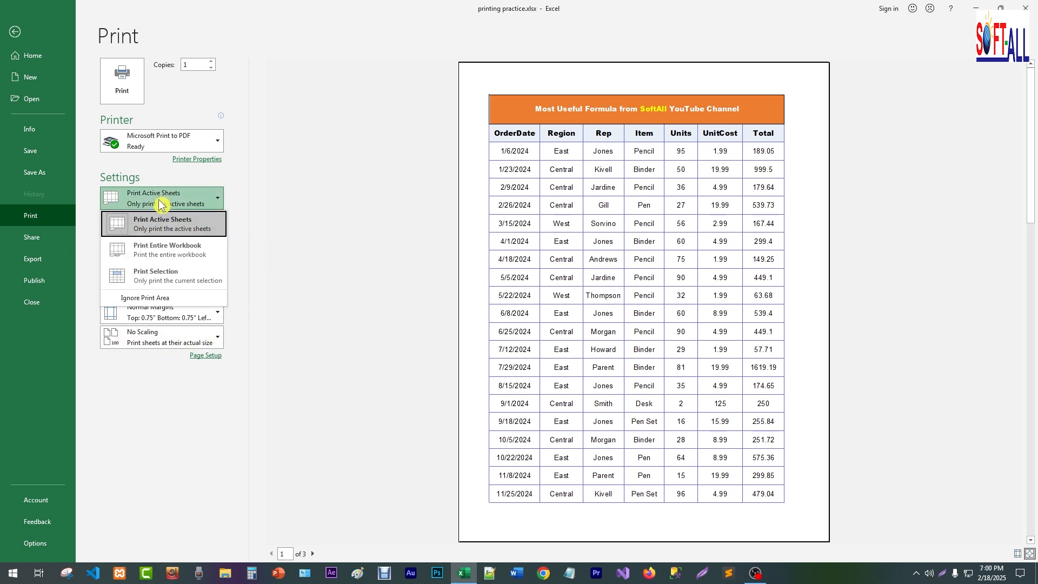
click(151, 277)
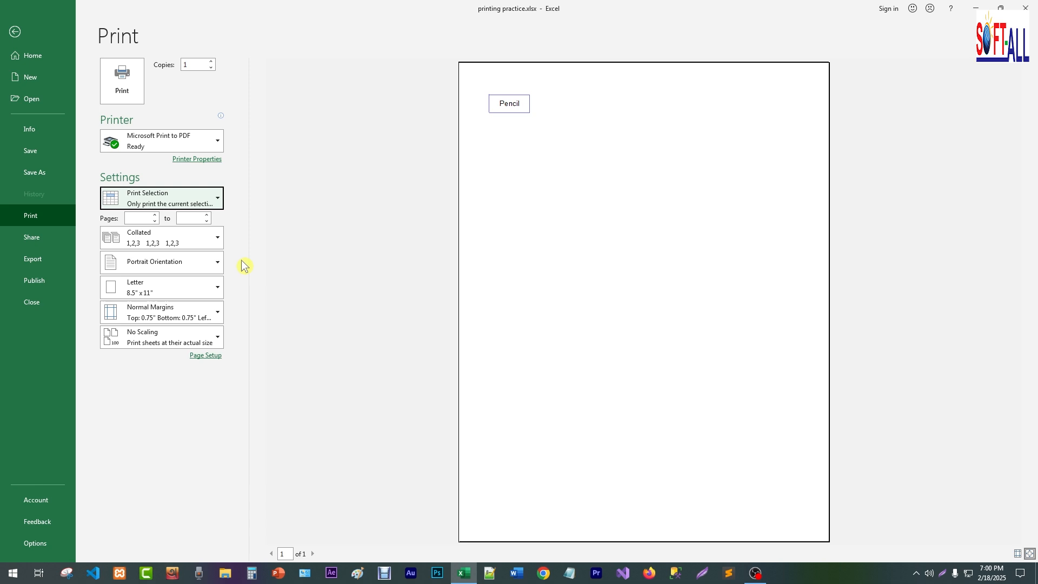
click(167, 203)
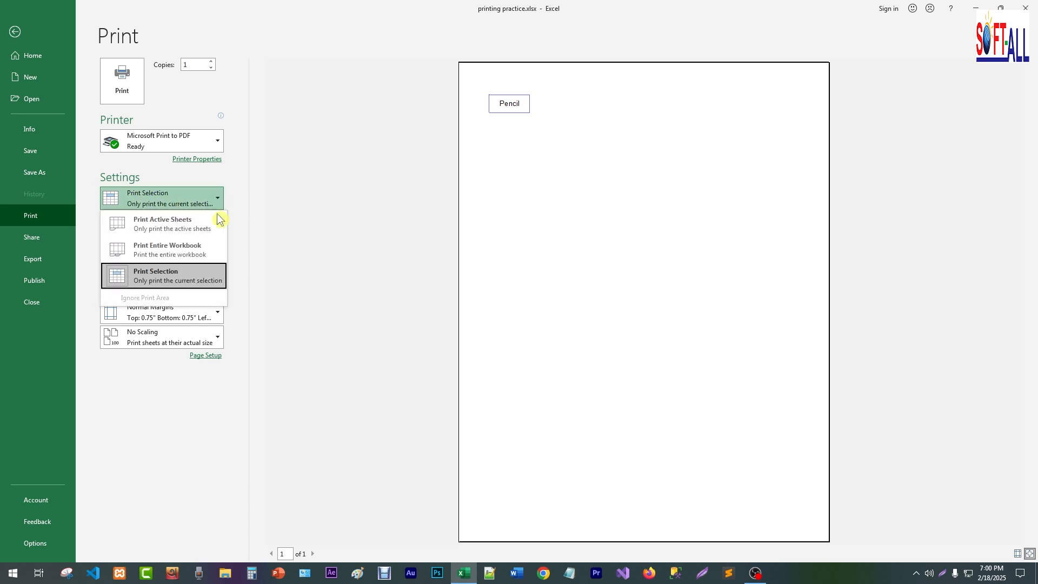
click(148, 224)
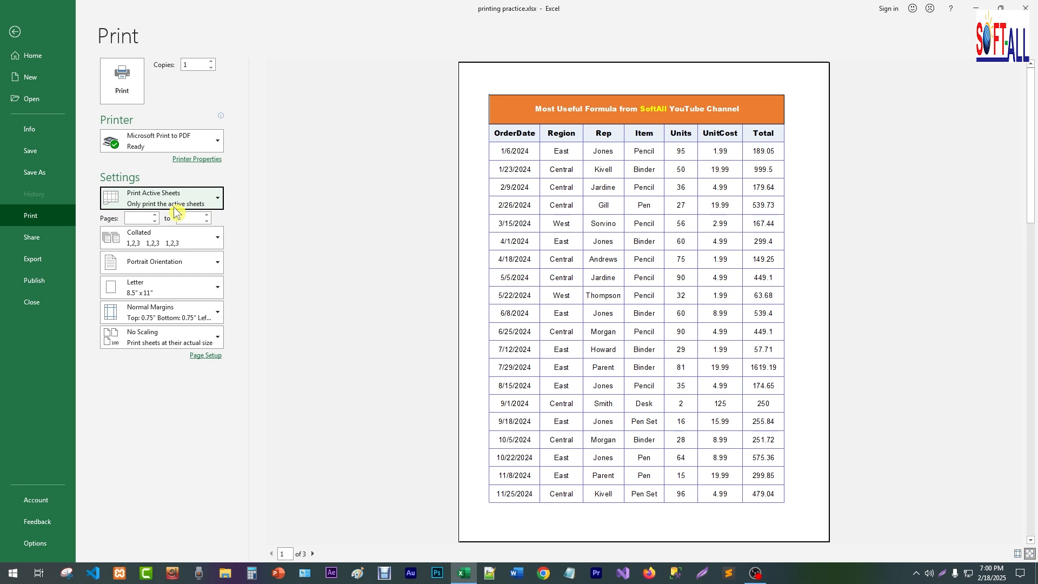
key(Escape)
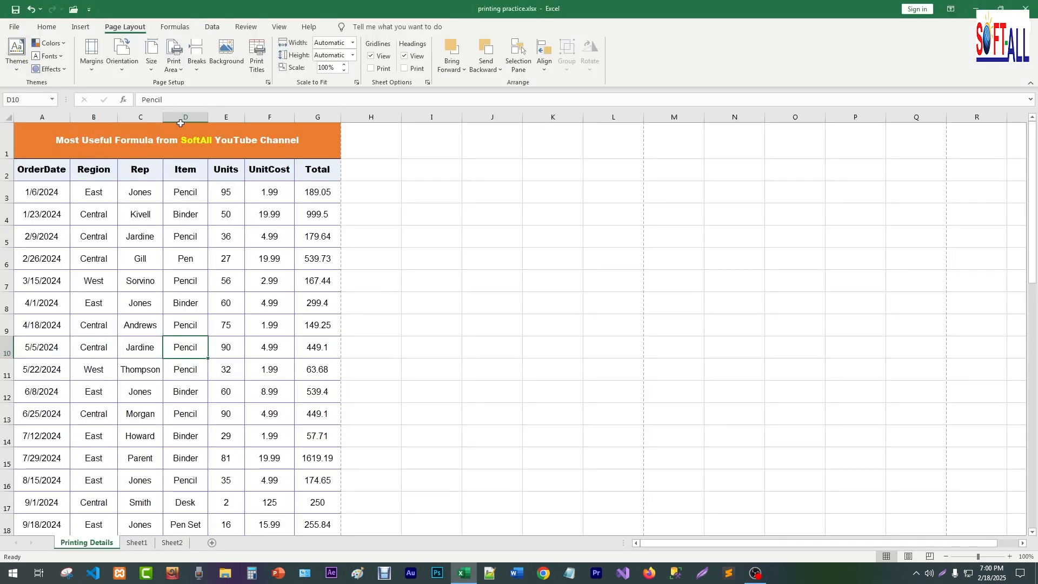
Widen all columns of the Printing Details sheet equally so the table extends past the page break.
click(8, 117)
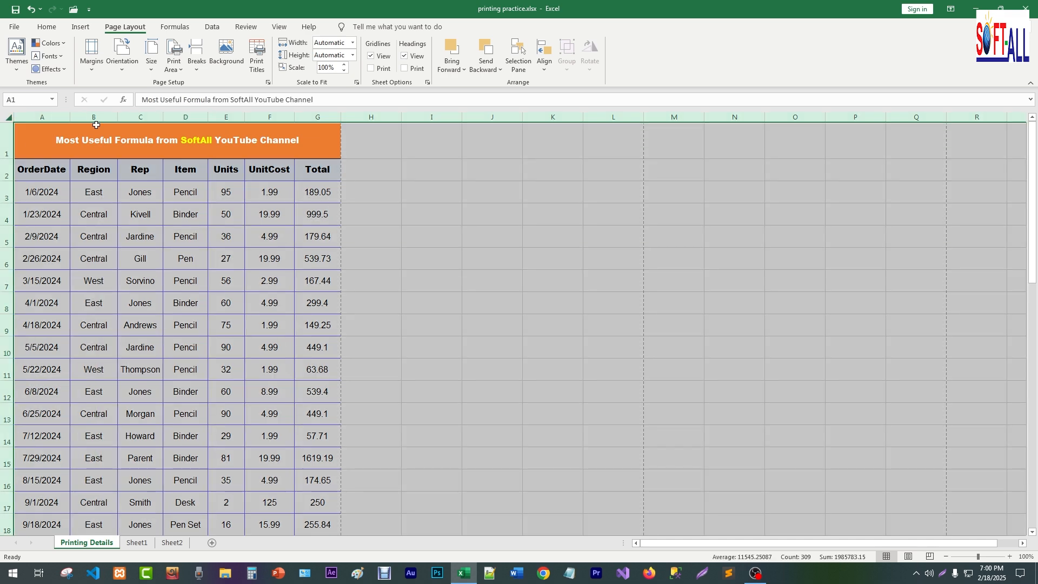
drag(70, 118, 79, 119)
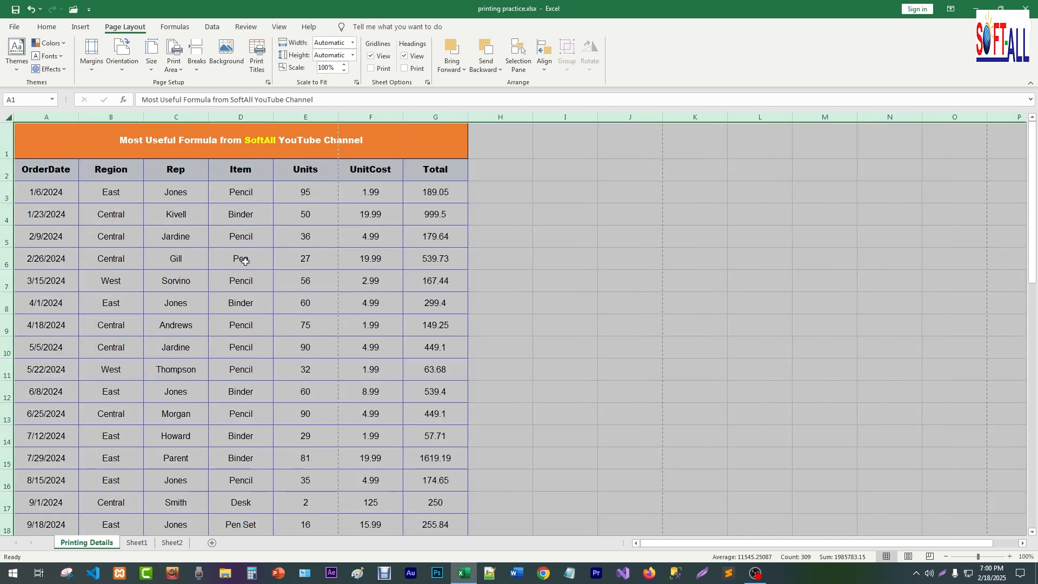
click(511, 257)
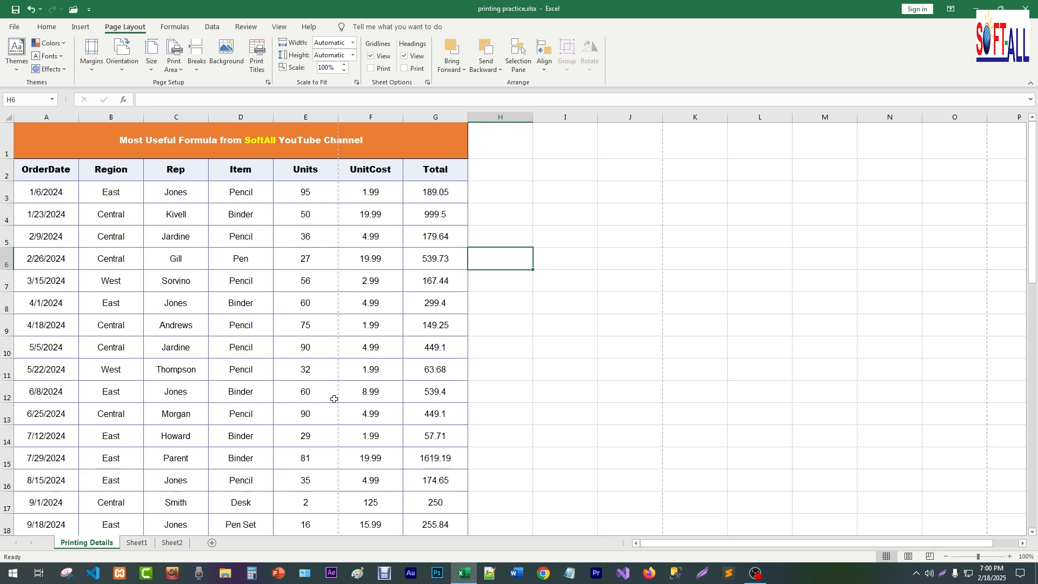
Check where the page breaks cut the widened table, both on the sheet and in the print preview.
scroll(331, 397, down, 15)
scroll(371, 325, up, 5)
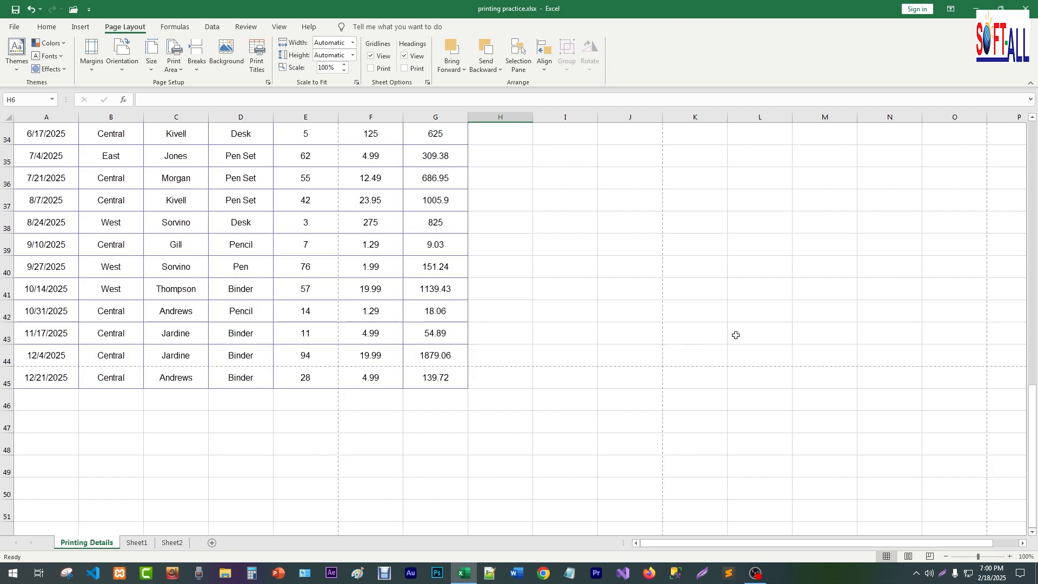
scroll(673, 378, up, 3)
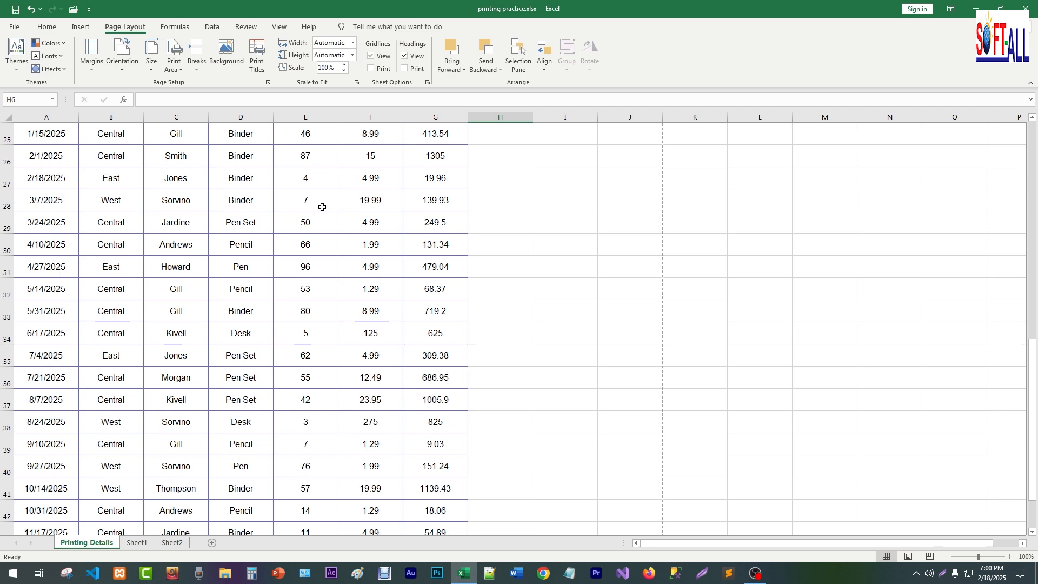
scroll(140, 244, up, 8)
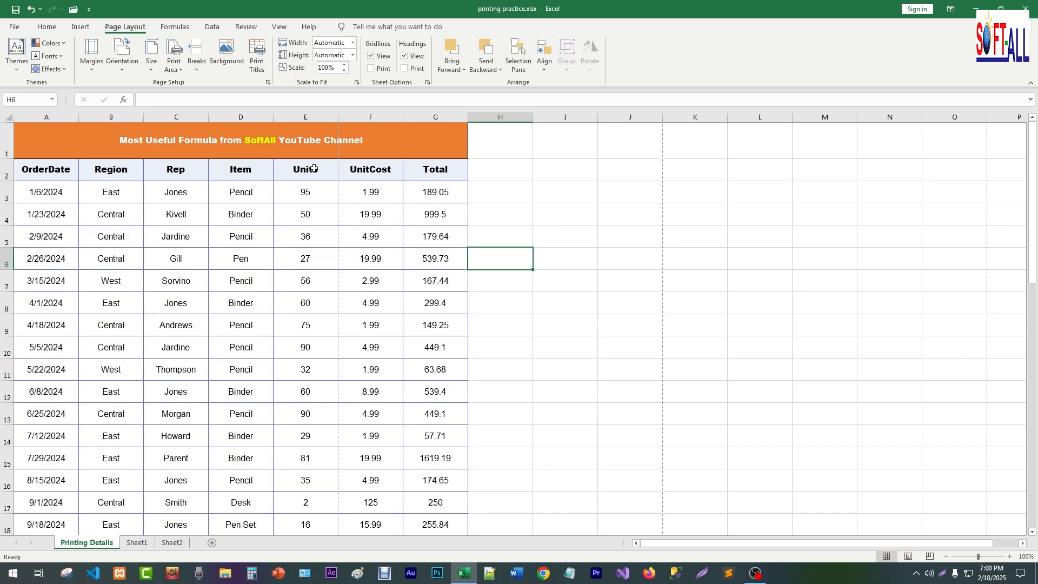
key(ctrl+p)
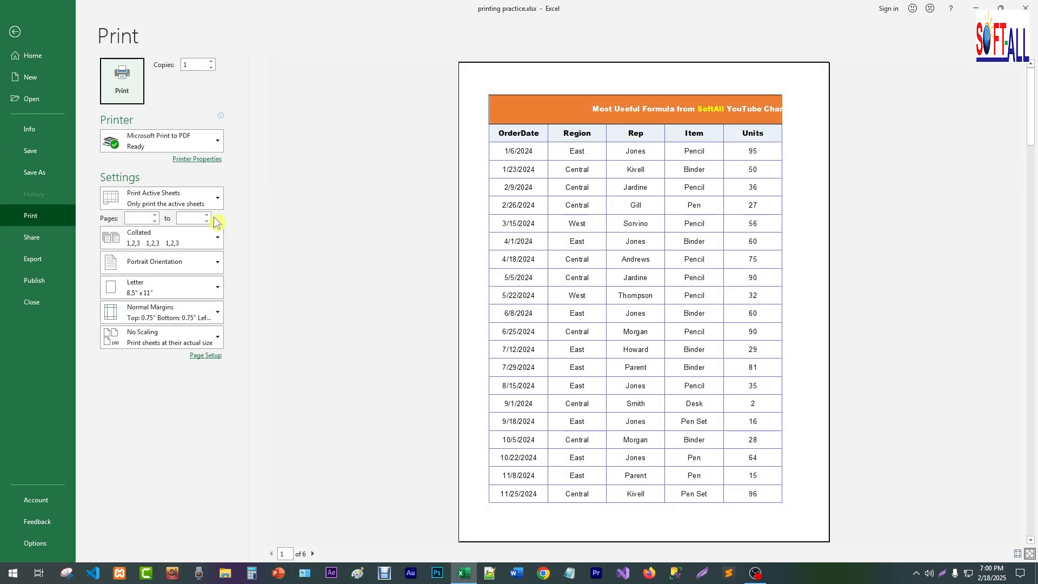
click(15, 32)
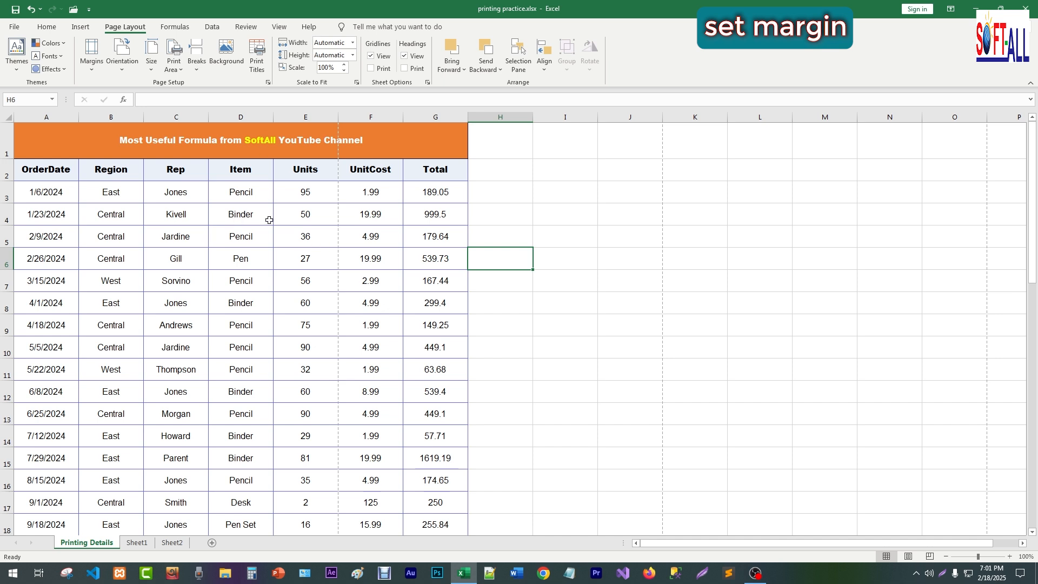
View the custom margin settings in Page Setup and close them without changes.
click(92, 75)
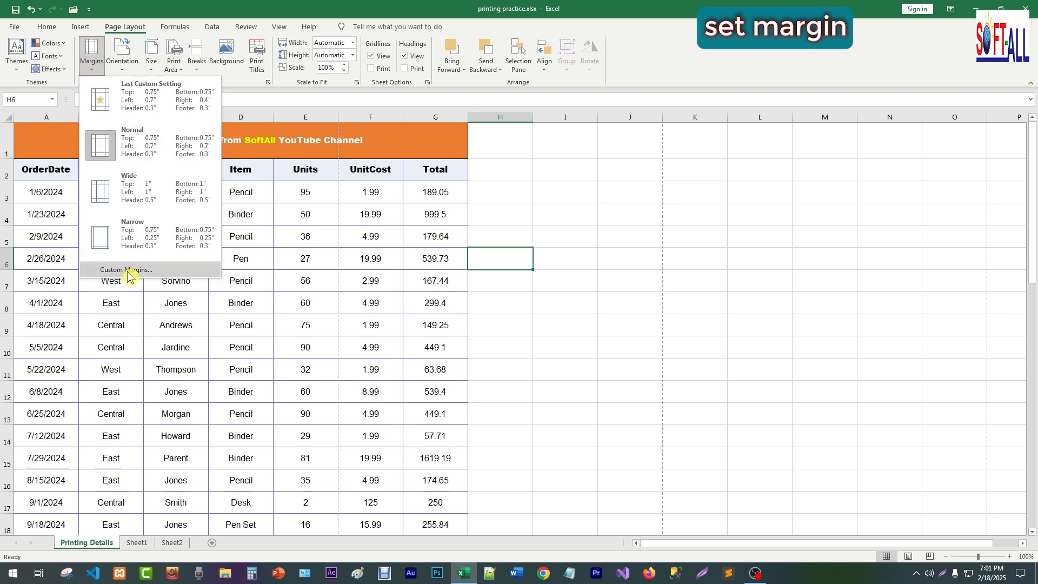
click(128, 270)
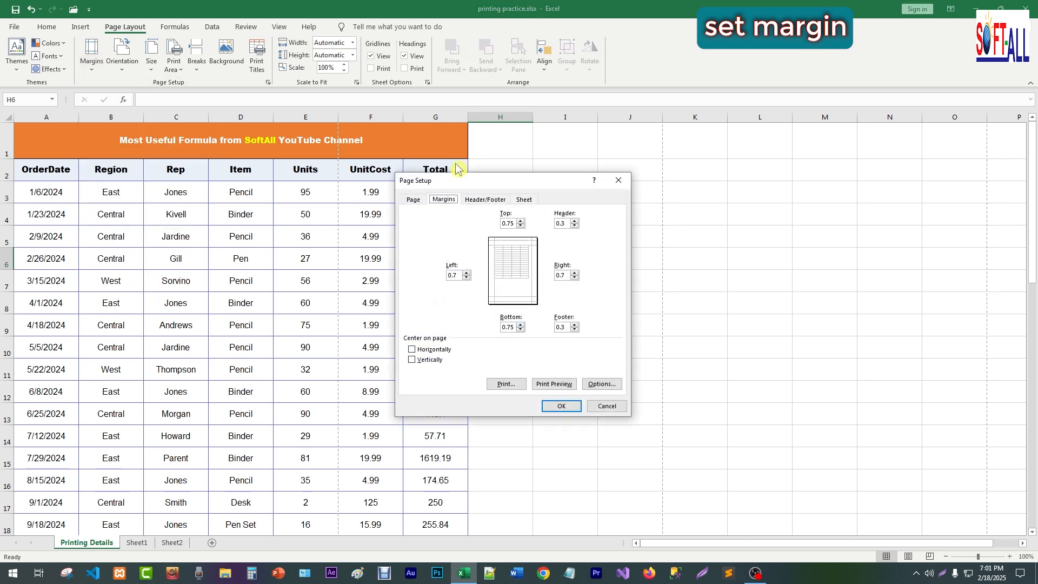
click(619, 182)
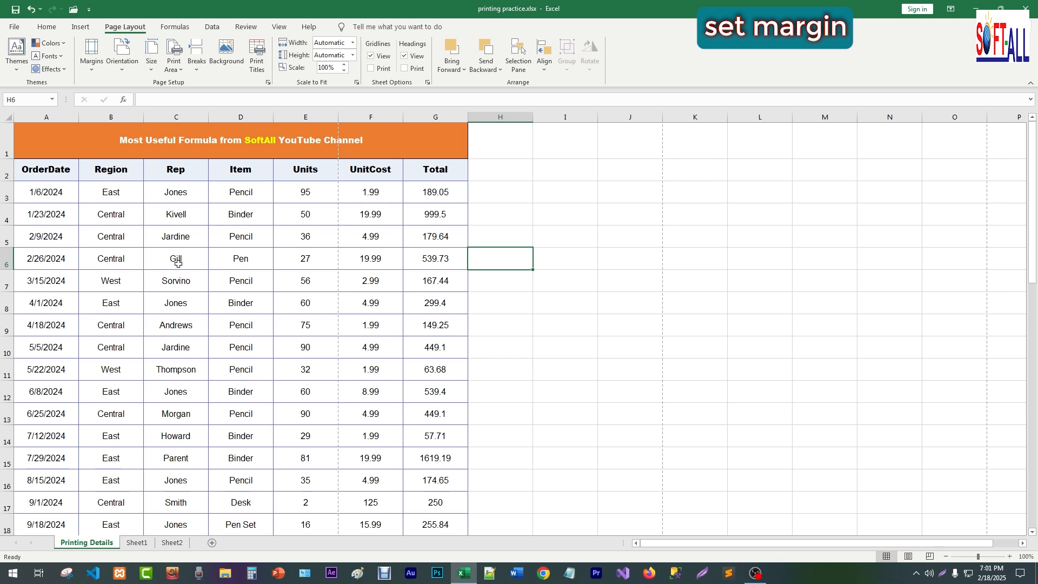
In the print preview, show the margin and column guides and narrow the Region, Rep, Item and Units columns so UnitCost fits on page one.
key(ctrl+p)
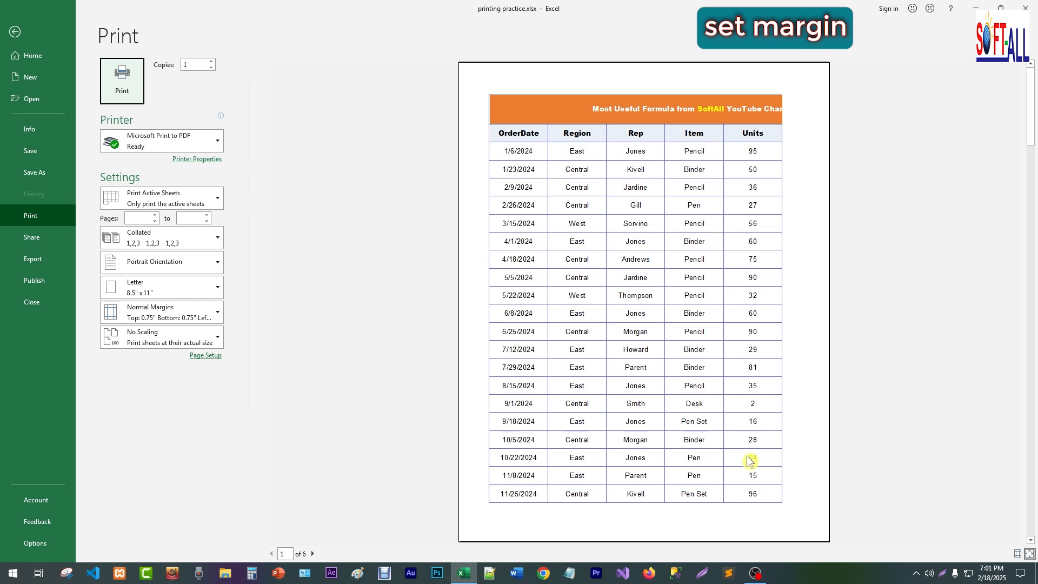
click(1019, 555)
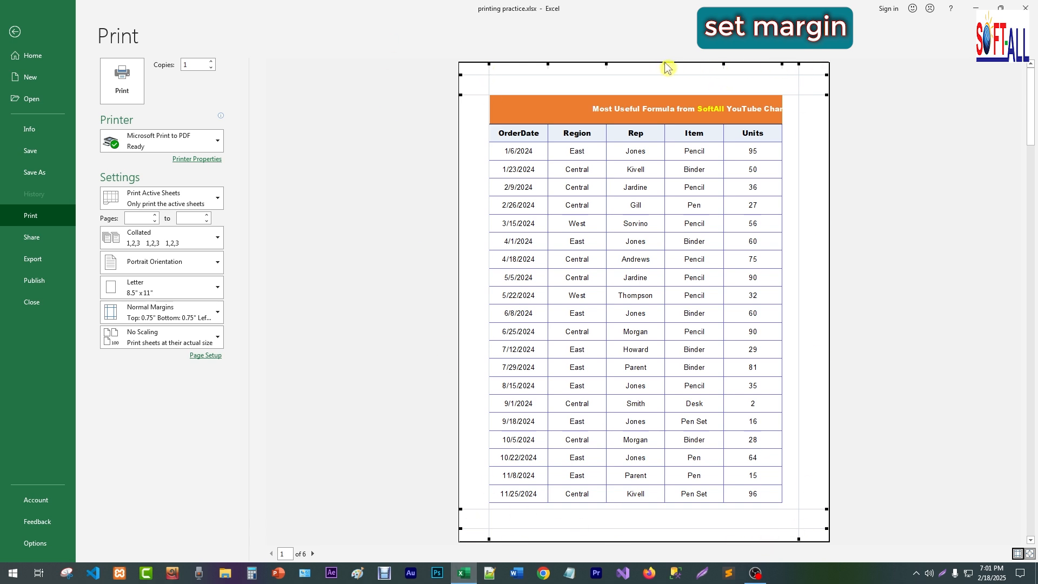
drag(665, 64, 703, 64)
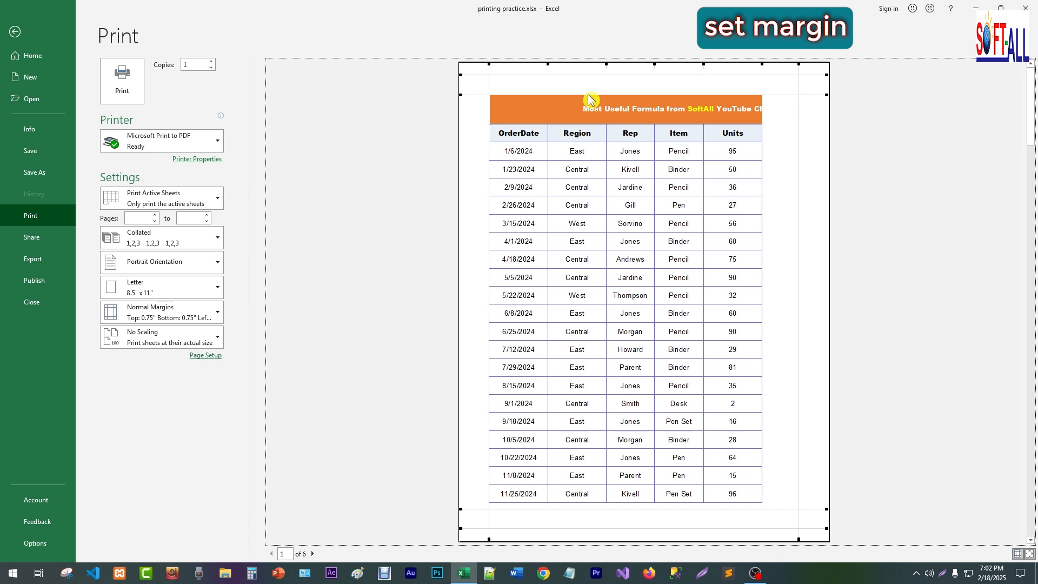
drag(606, 64, 598, 64)
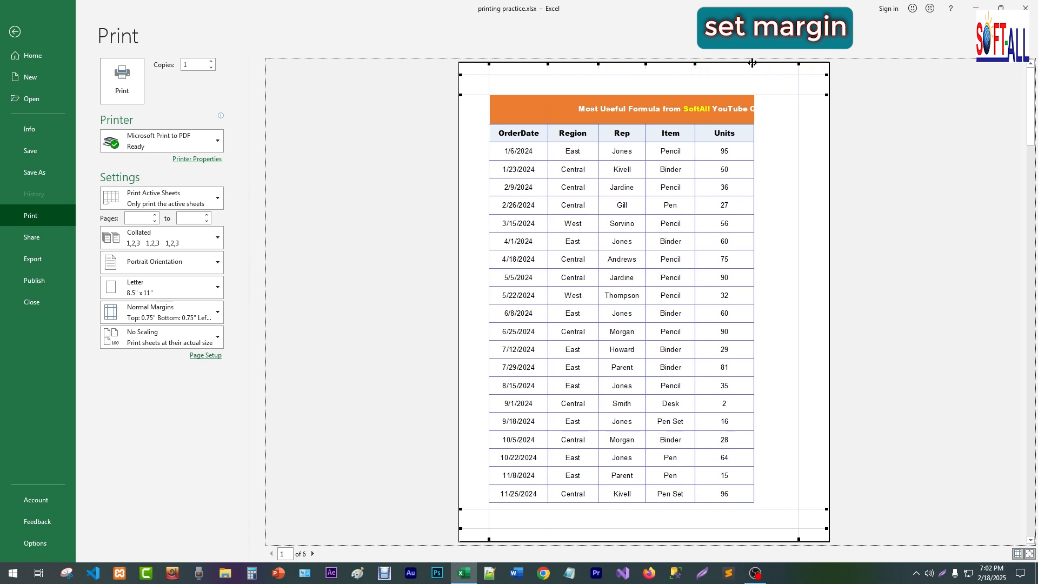
mouse_move(754, 63)
mouse_down()
mouse_move(728, 64)
mouse_move(737, 69)
mouse_up()
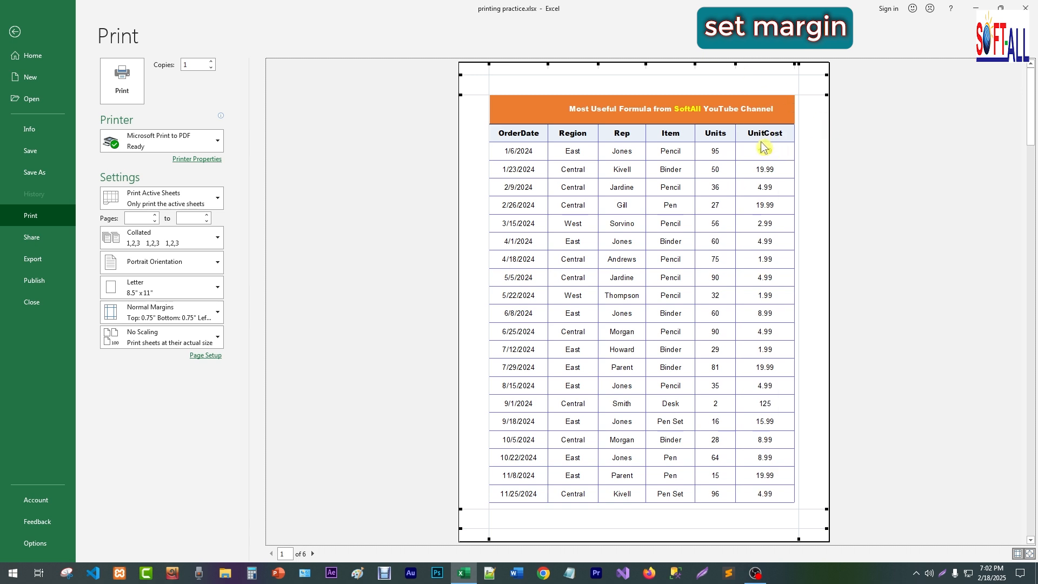
Reduce the left margin to about 0.38" and the right to about 0.34", and narrow the columns until Total fits on the first page.
drag(799, 64, 811, 64)
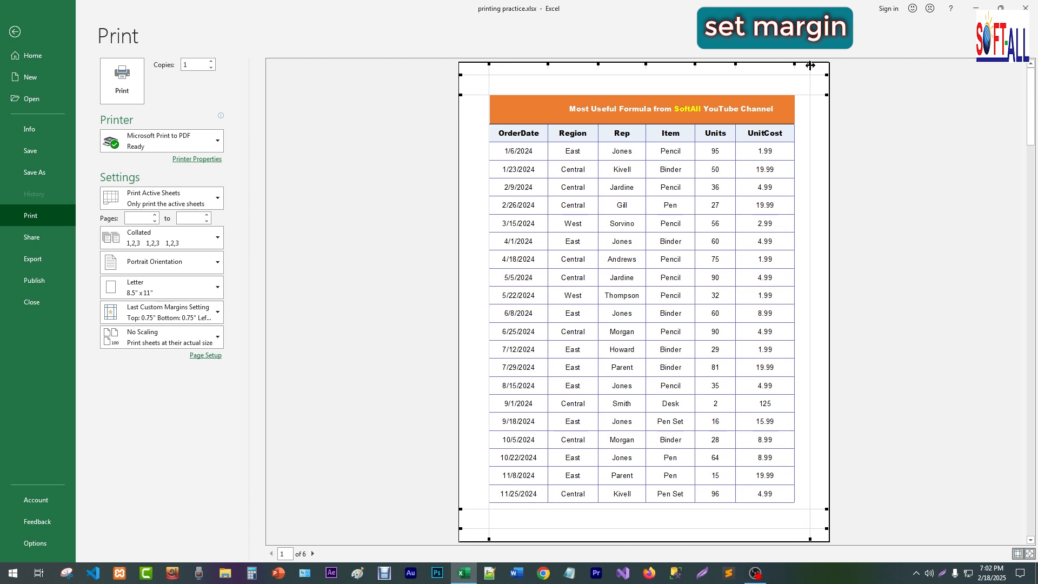
drag(487, 64, 461, 95)
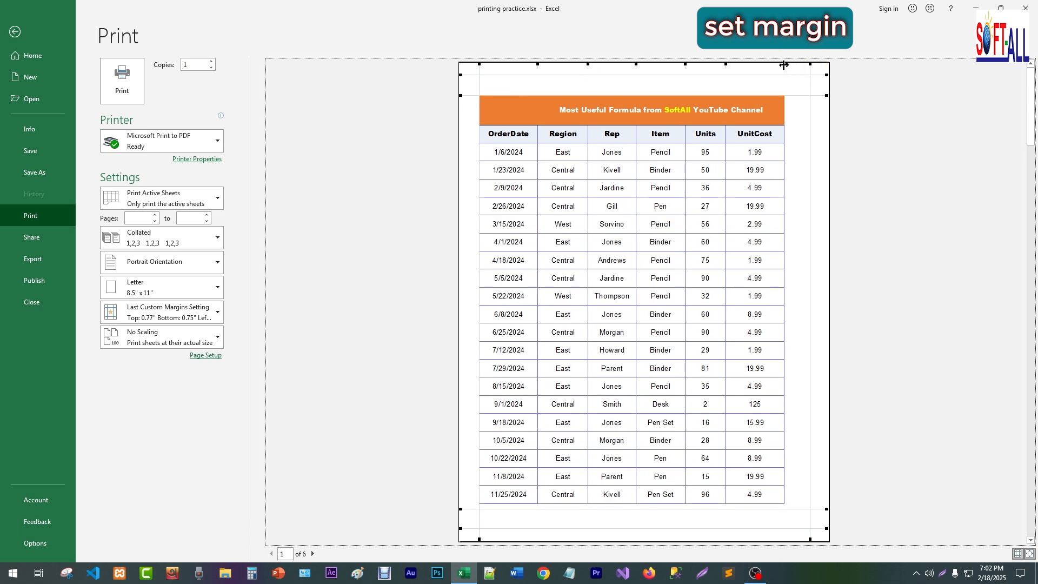
drag(811, 61, 814, 62)
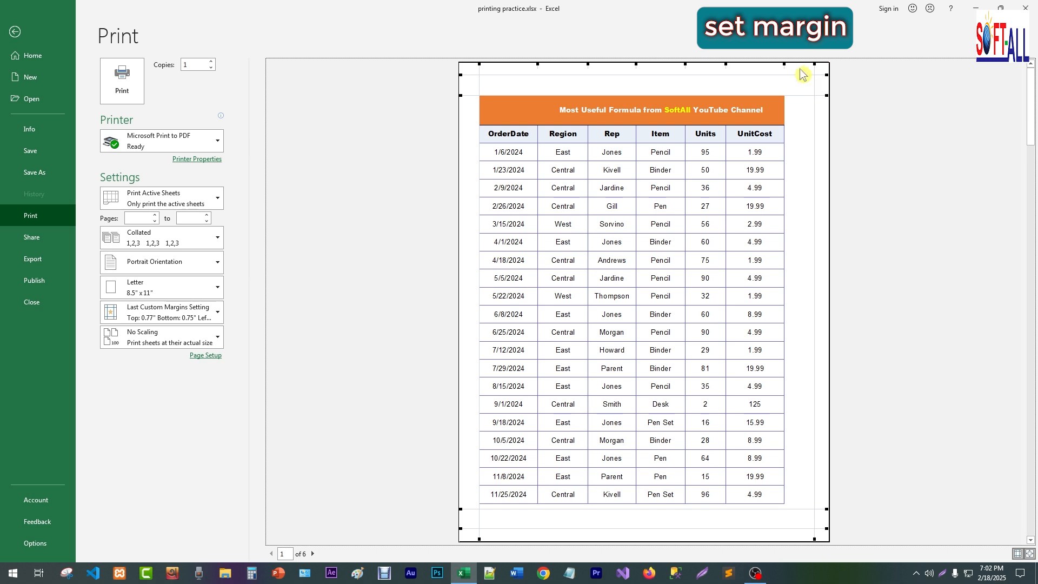
drag(479, 65, 475, 65)
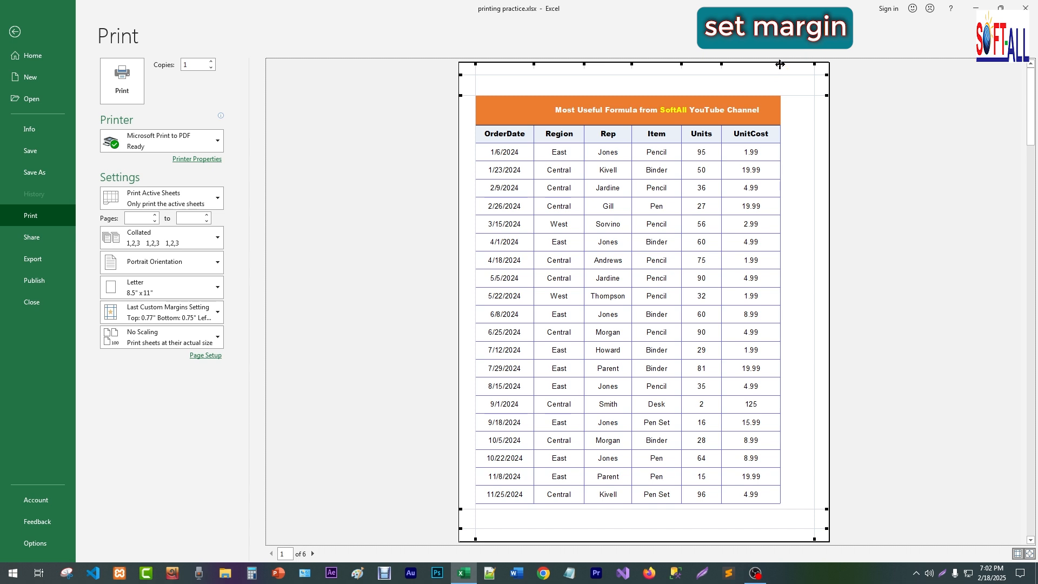
drag(781, 65, 577, 63)
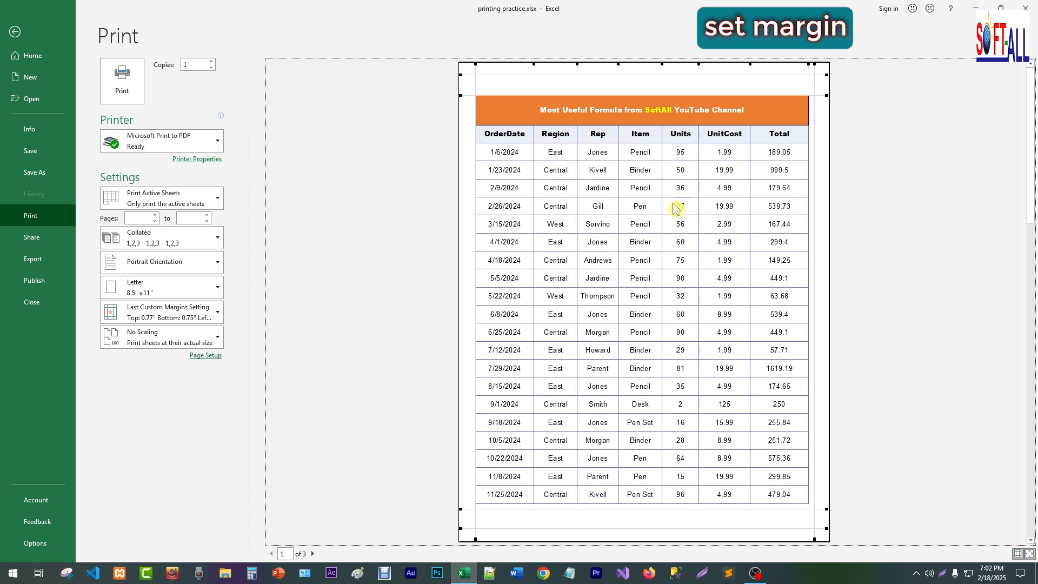
Compare the preview with margin guides shown and hidden, view the page enlarged and in full, and return to the sheet.
click(1019, 558)
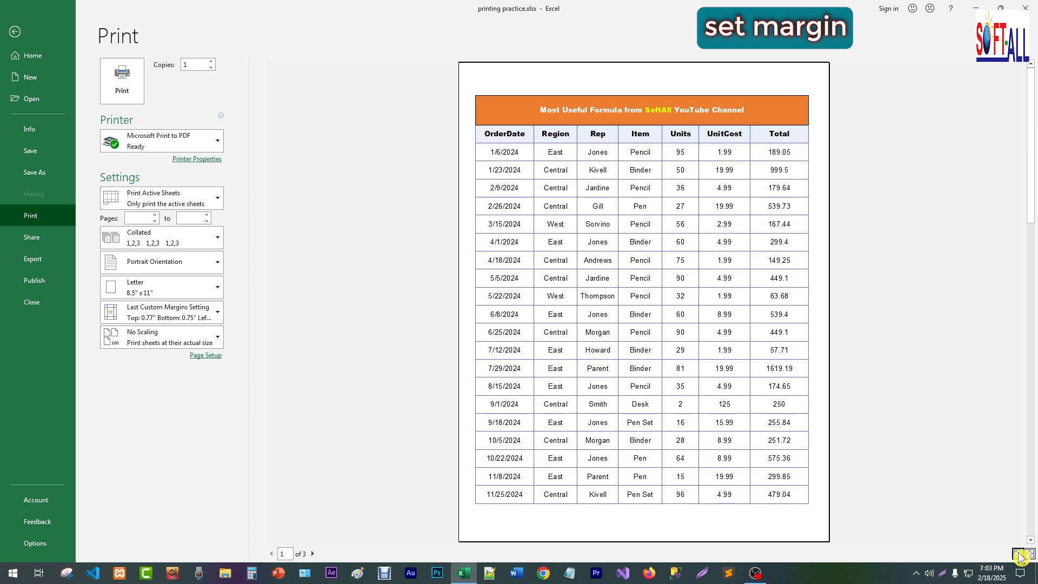
click(1019, 558)
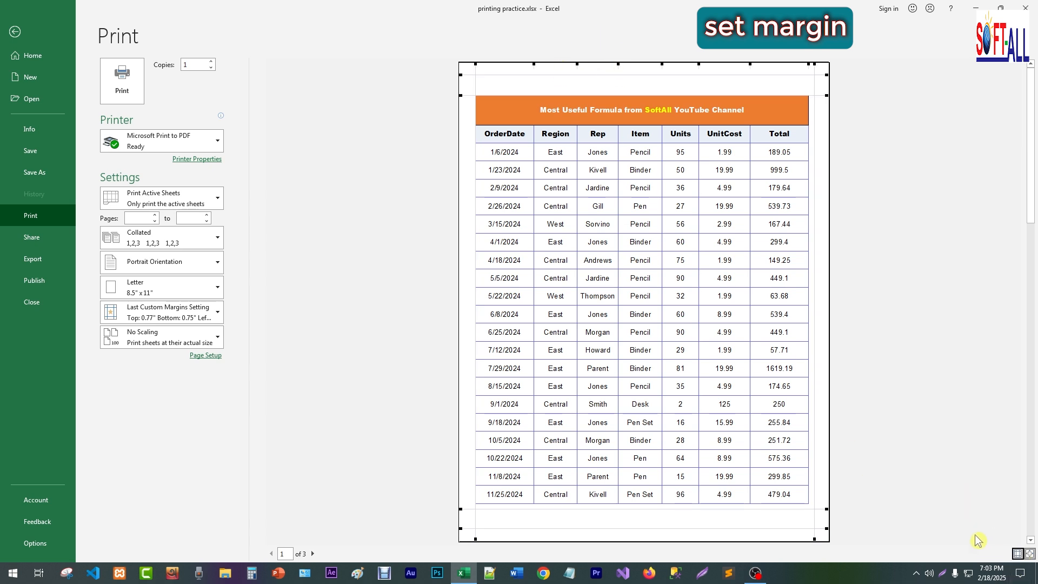
click(1019, 557)
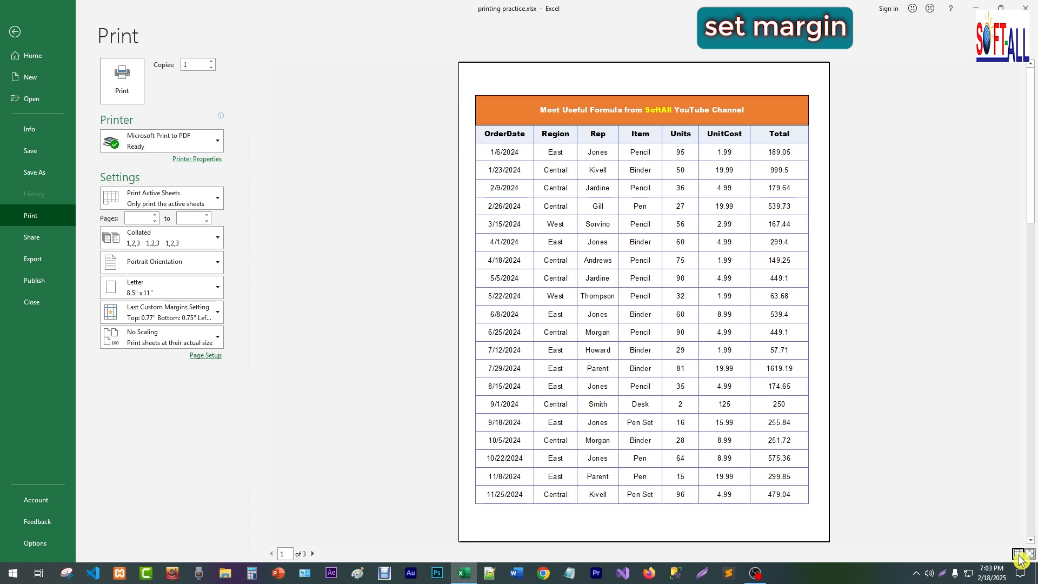
click(1020, 559)
click(1020, 560)
click(1030, 554)
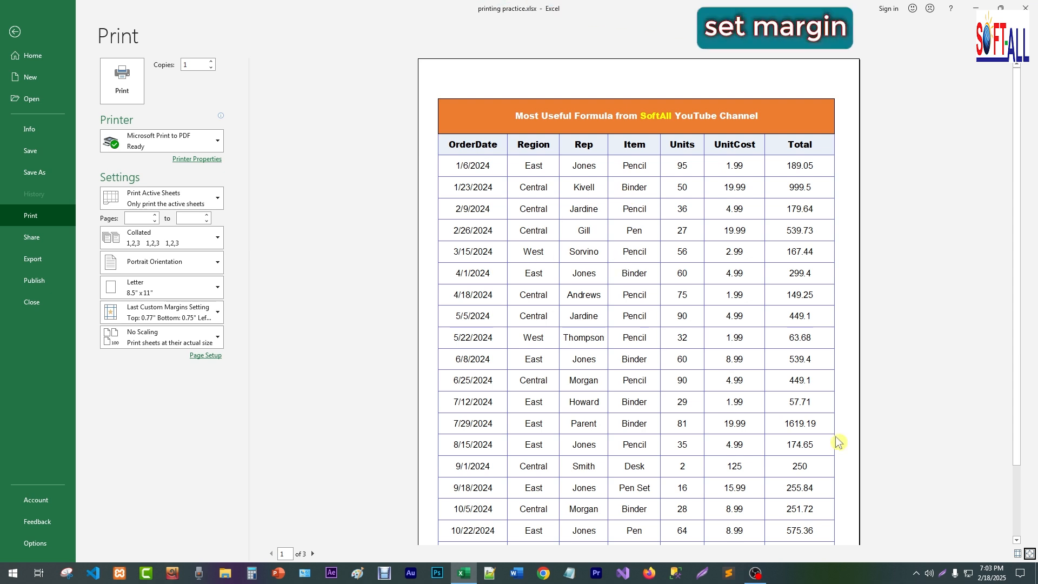
click(1030, 554)
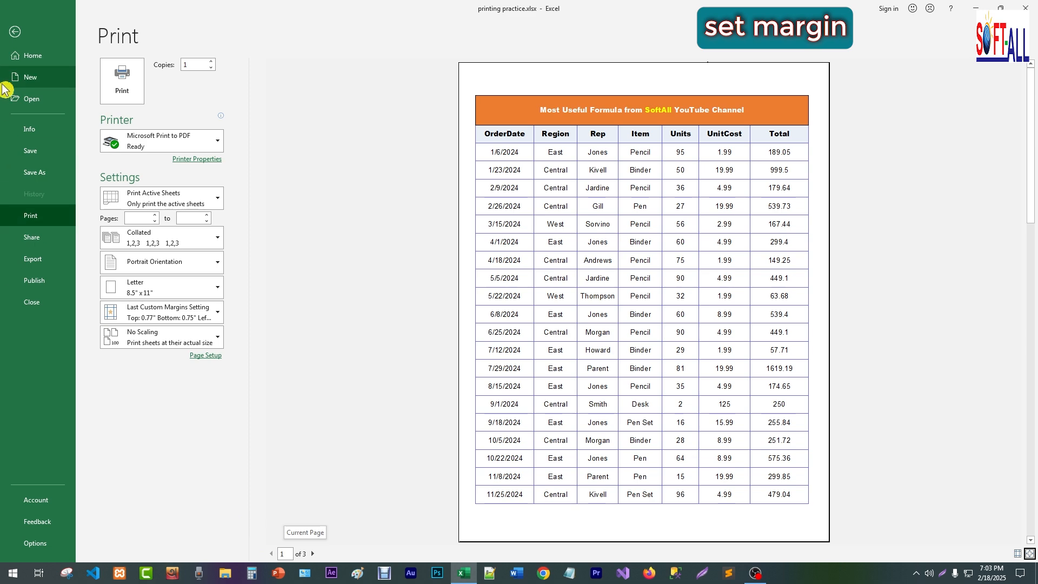
click(13, 35)
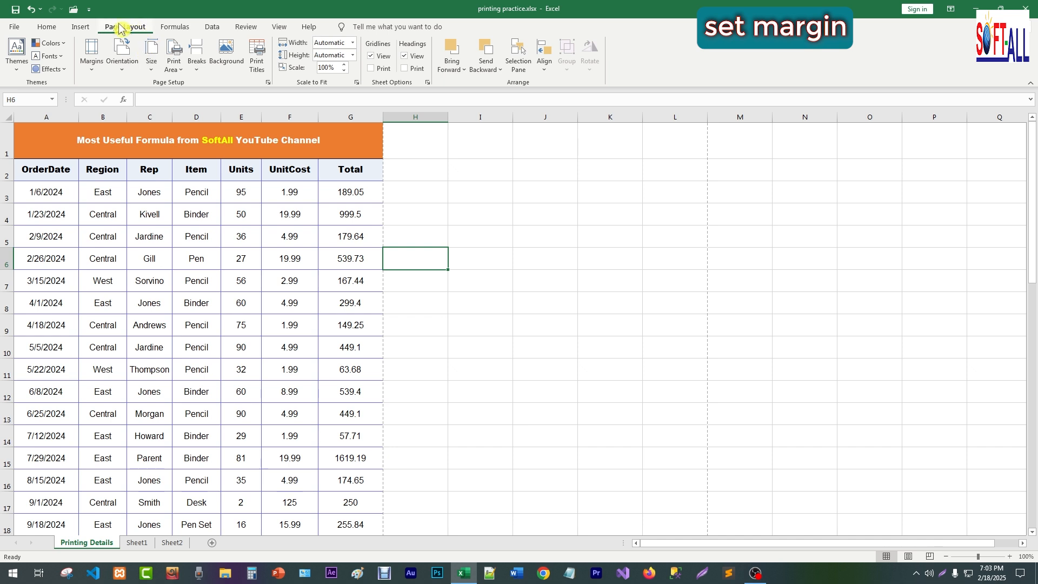
Set the left margin to 0.25 inches in the custom page margins.
click(91, 63)
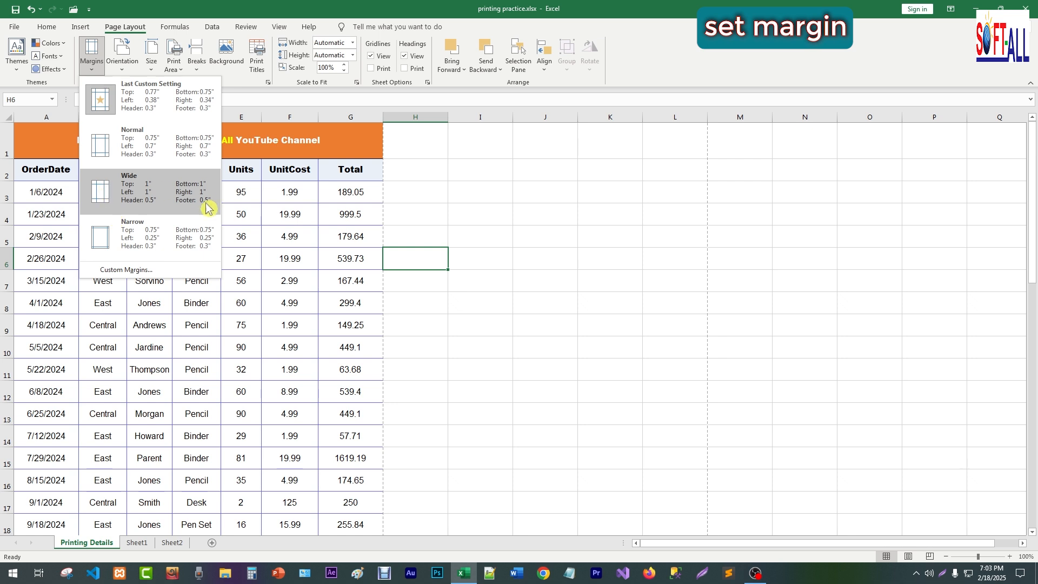
click(140, 272)
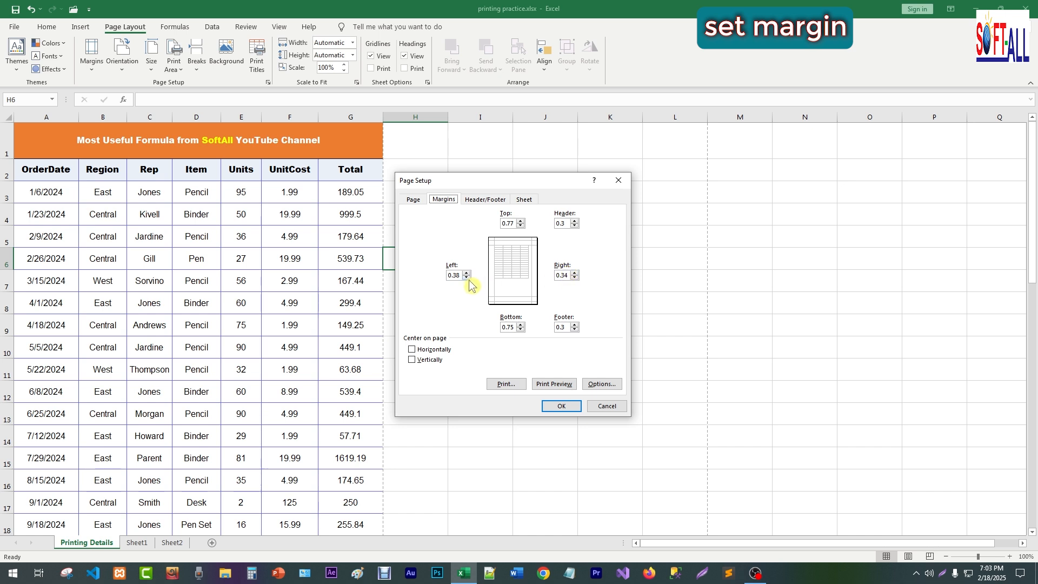
double_click(467, 278)
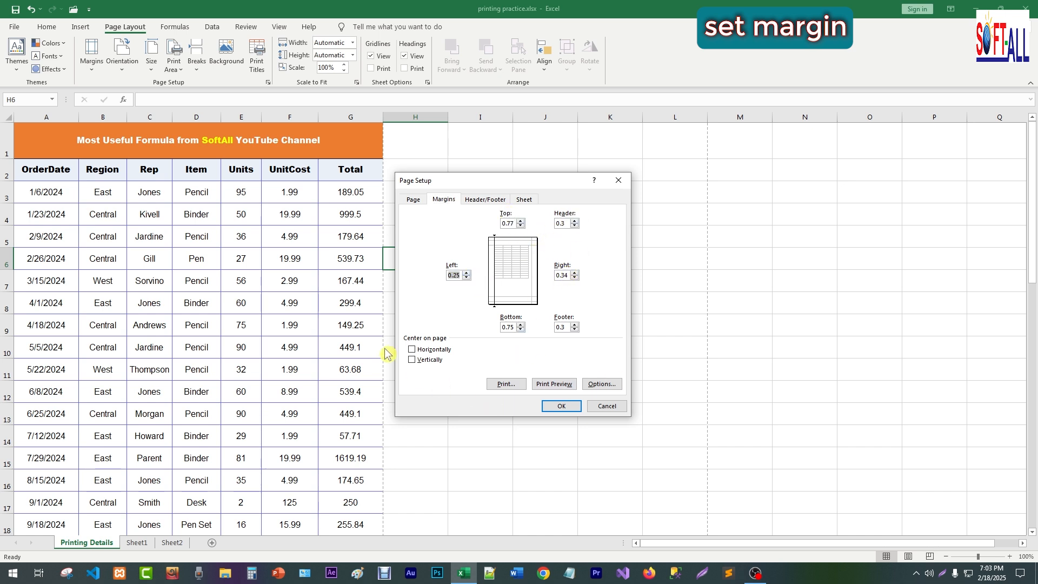
click(565, 410)
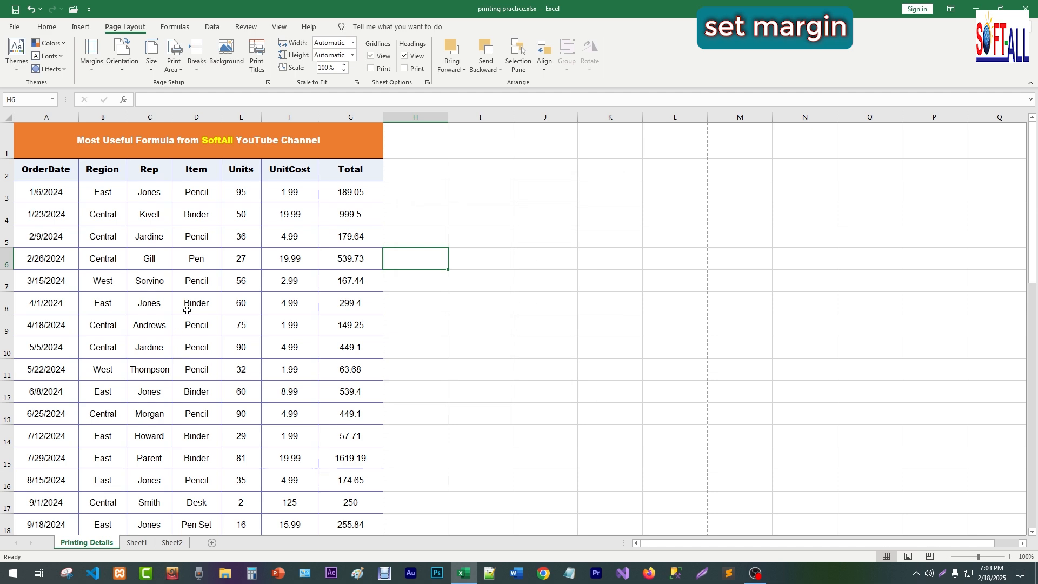
Examine where the dashed page break lines fall along the Total column and near the end of the table.
click(409, 287)
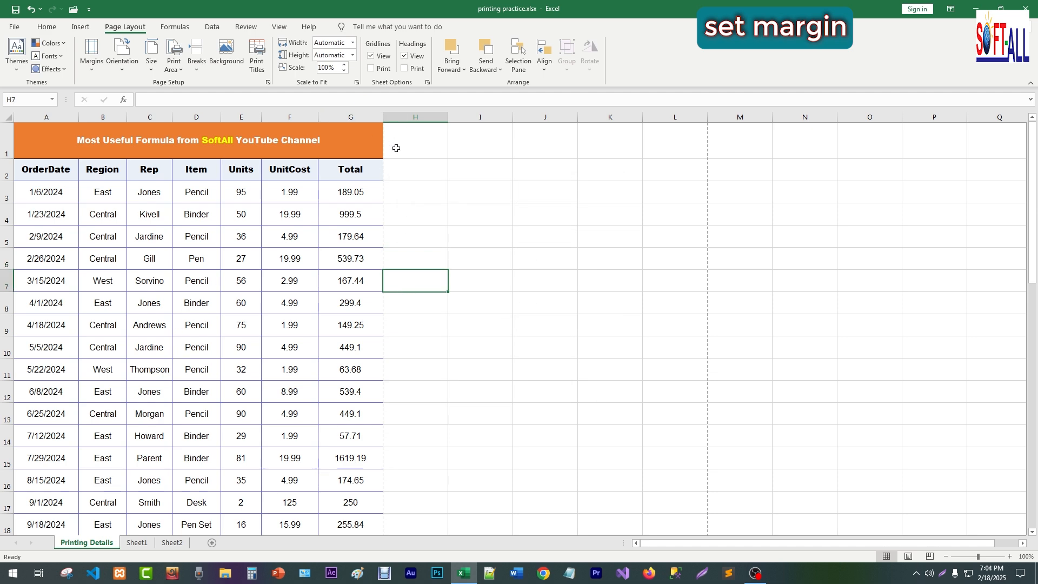
scroll(376, 238, down, 8)
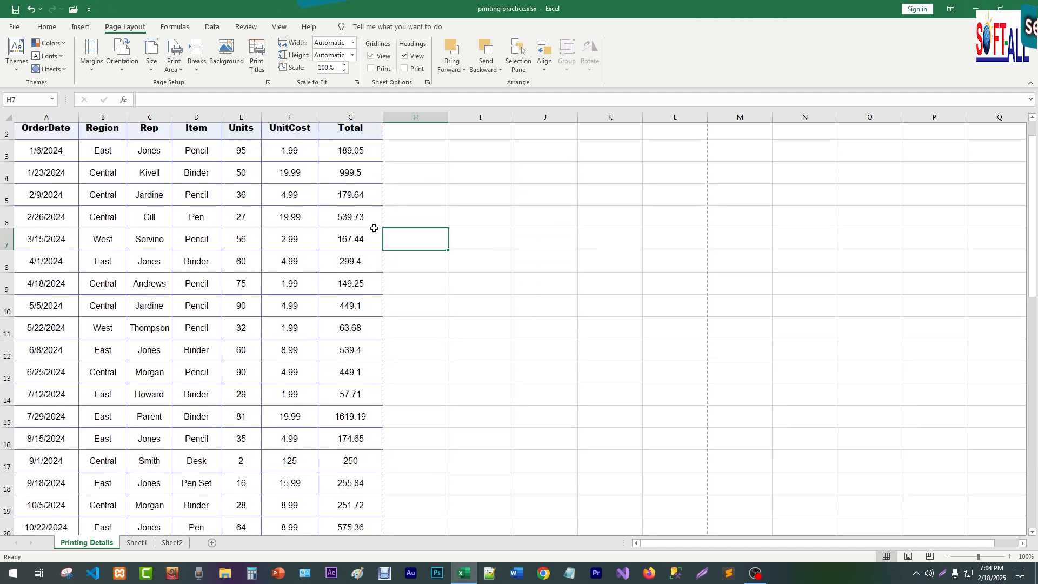
scroll(380, 280, down, 3)
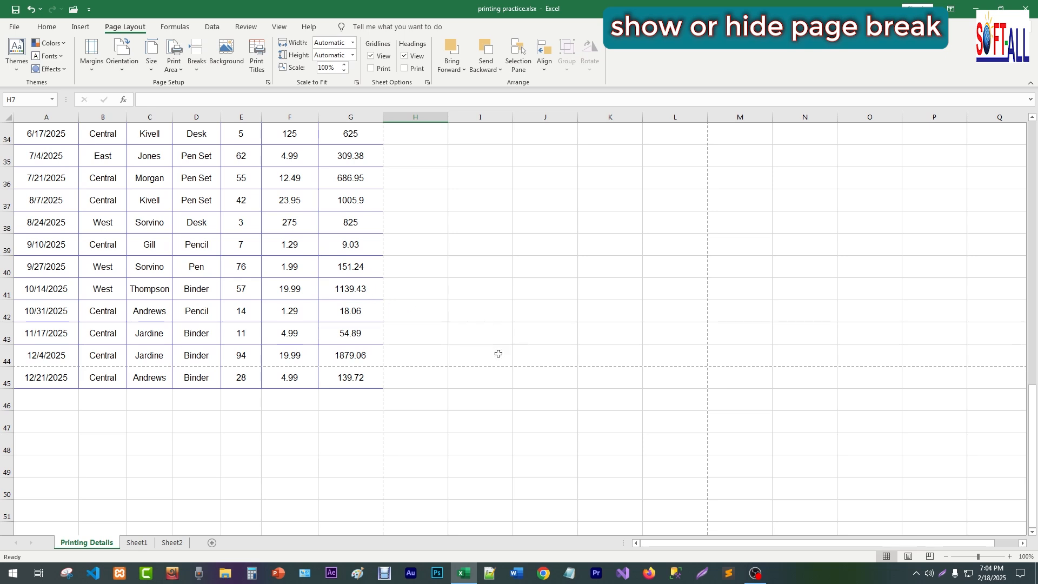
scroll(496, 354, down, 2)
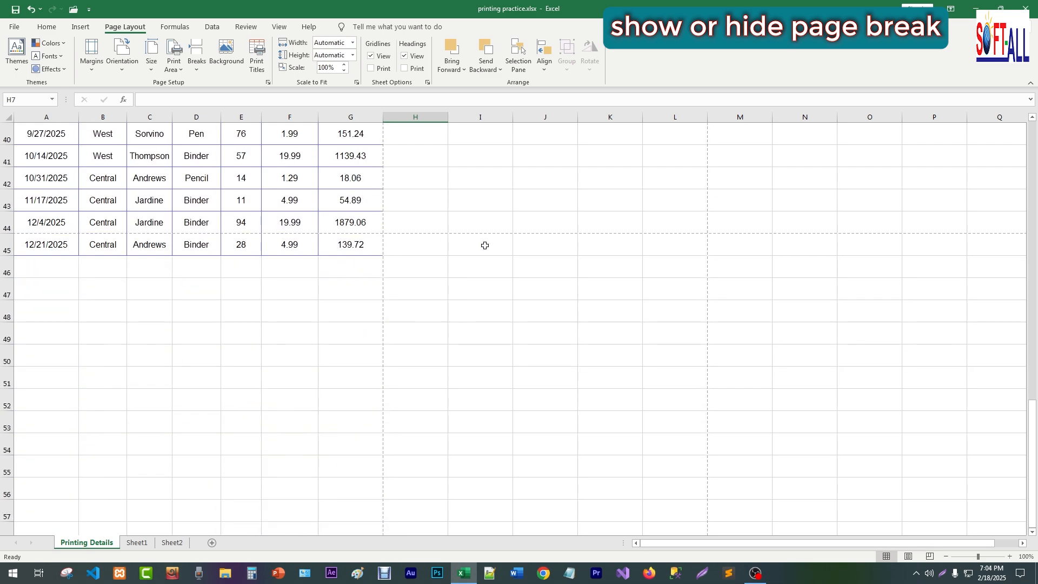
scroll(343, 369, up, 9)
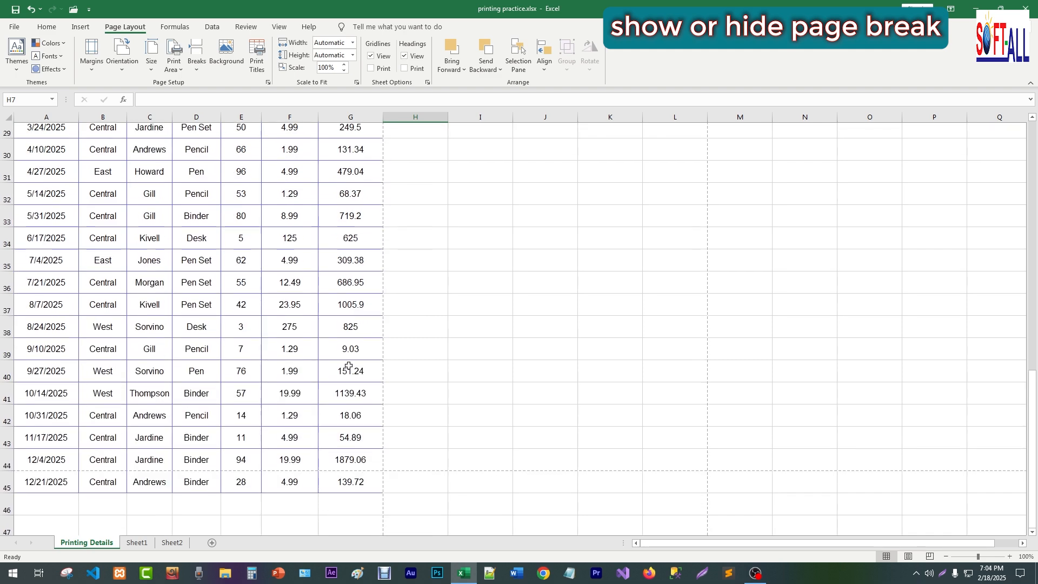
scroll(384, 255, up, 4)
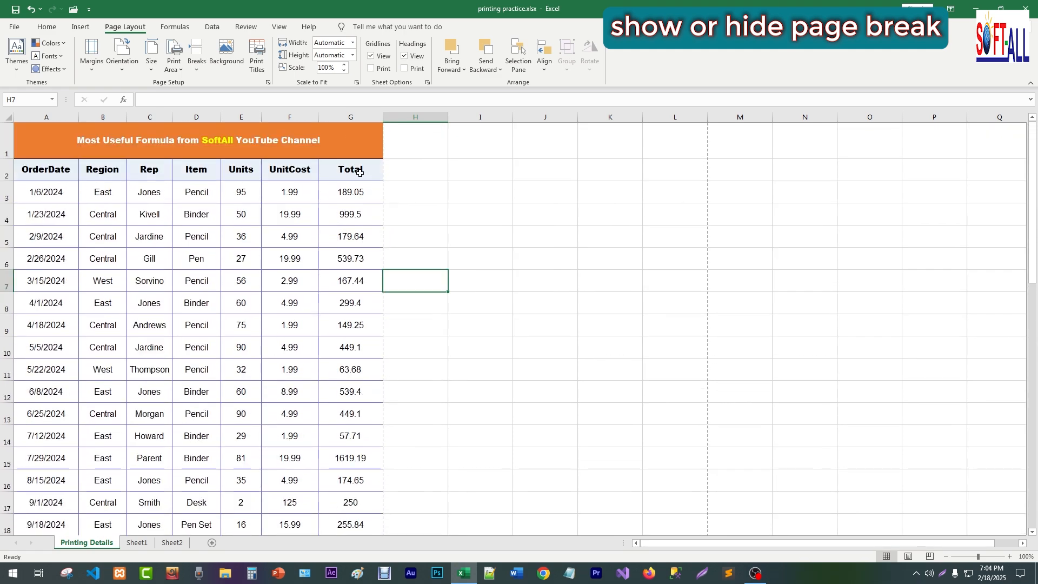
Turn off Show page breaks in the advanced display options for the Printing Details worksheet.
click(13, 28)
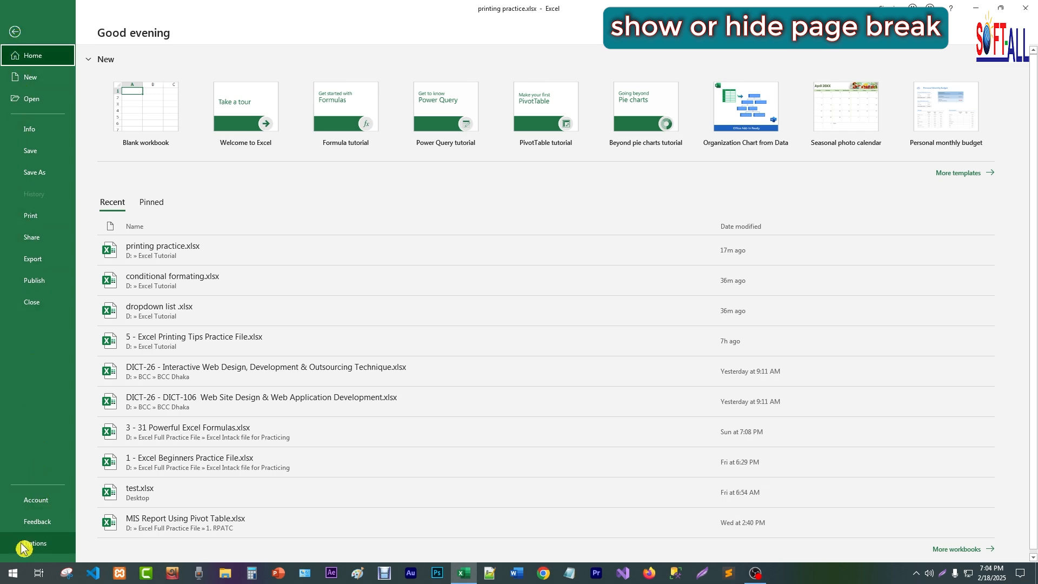
click(38, 549)
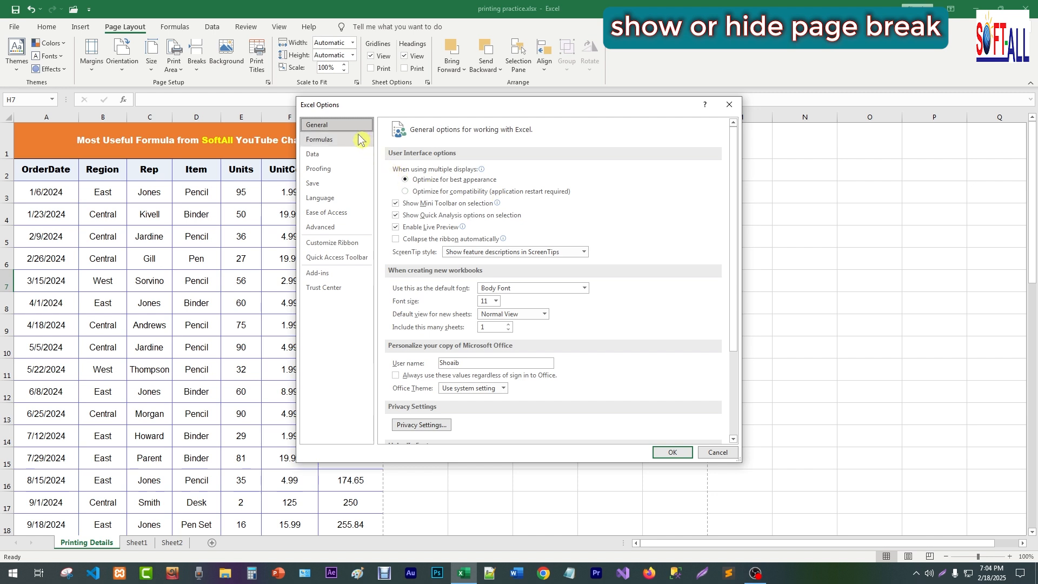
click(322, 231)
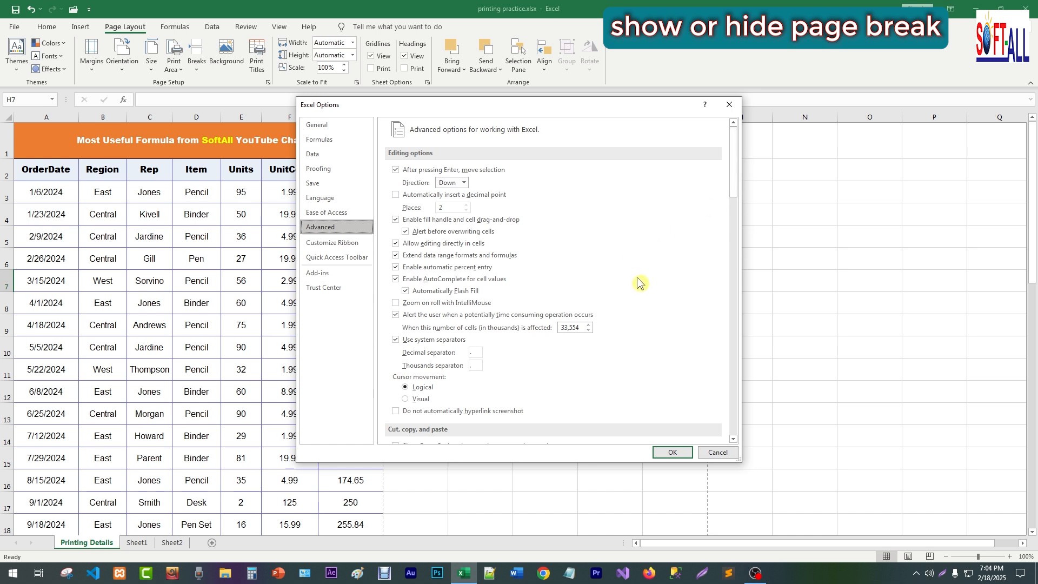
scroll(638, 282, down, 6)
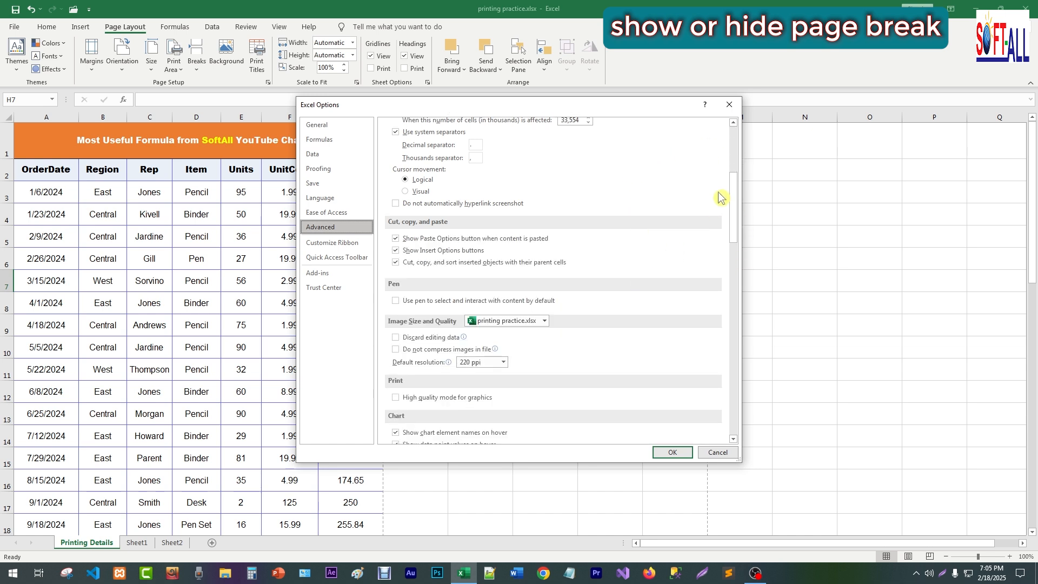
drag(730, 210, 734, 288)
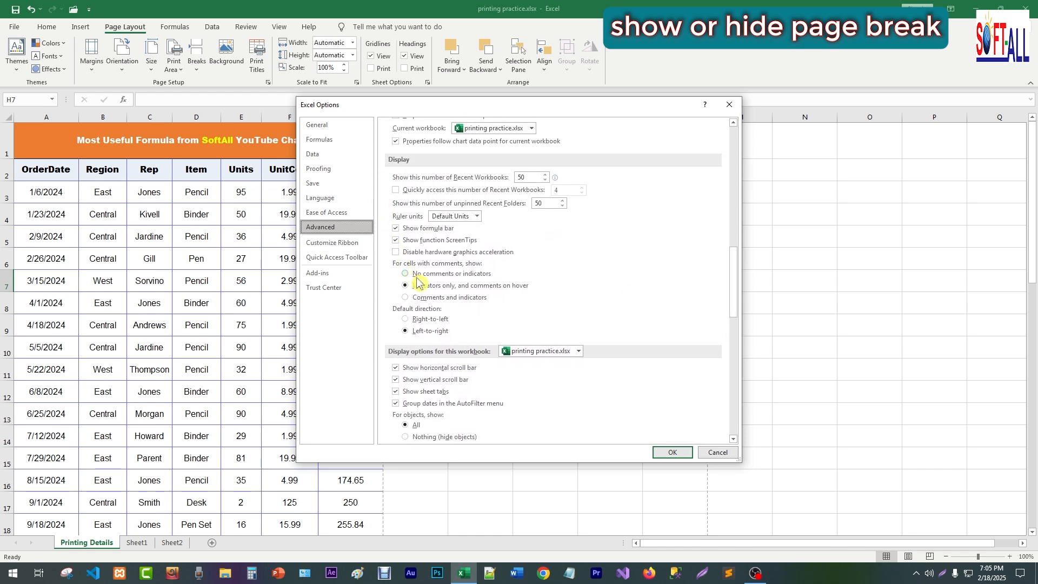
scroll(470, 319, down, 3)
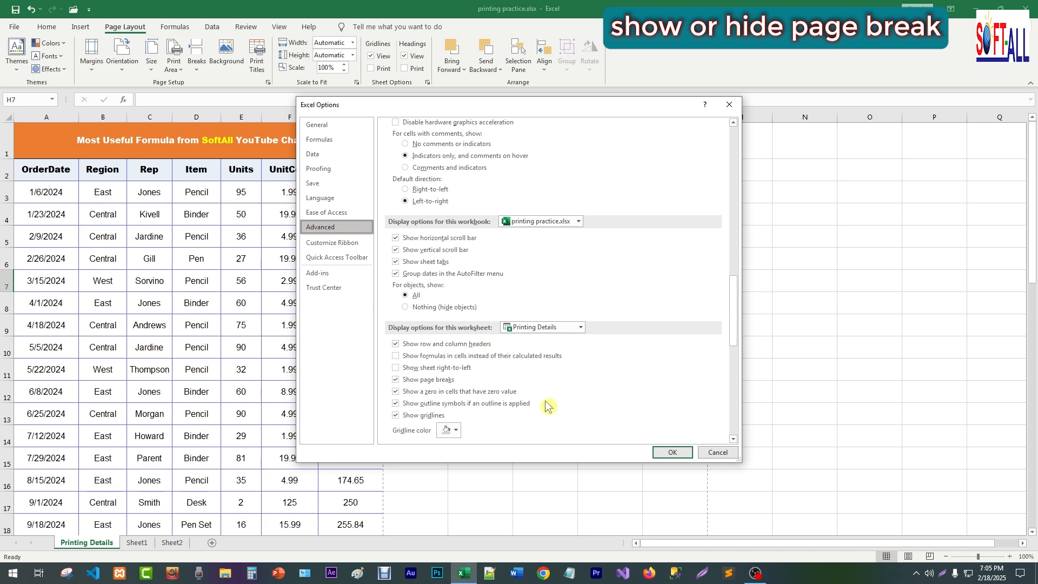
scroll(545, 403, up, 5)
scroll(544, 403, down, 2)
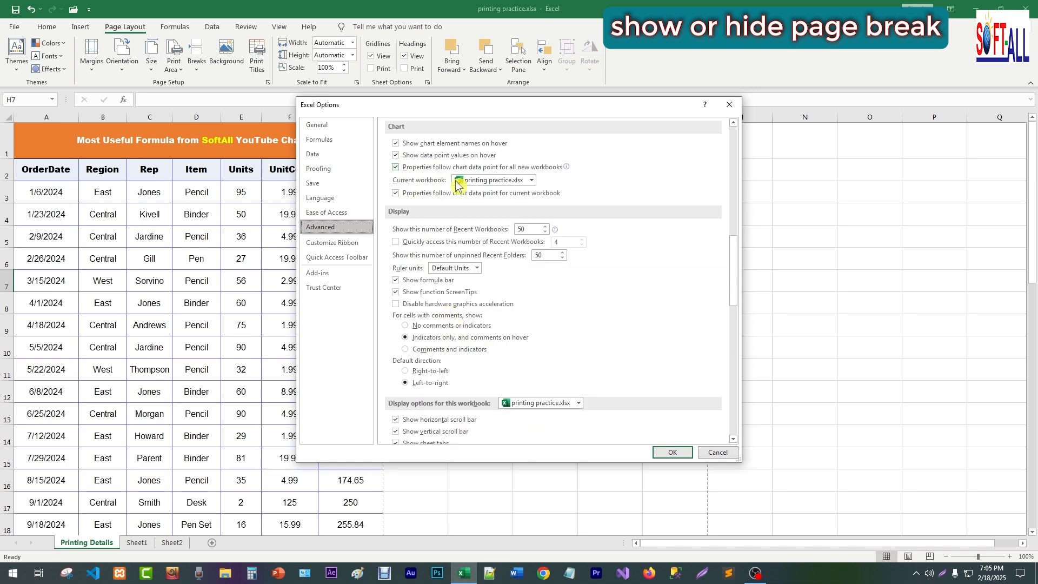
scroll(435, 216, down, 3)
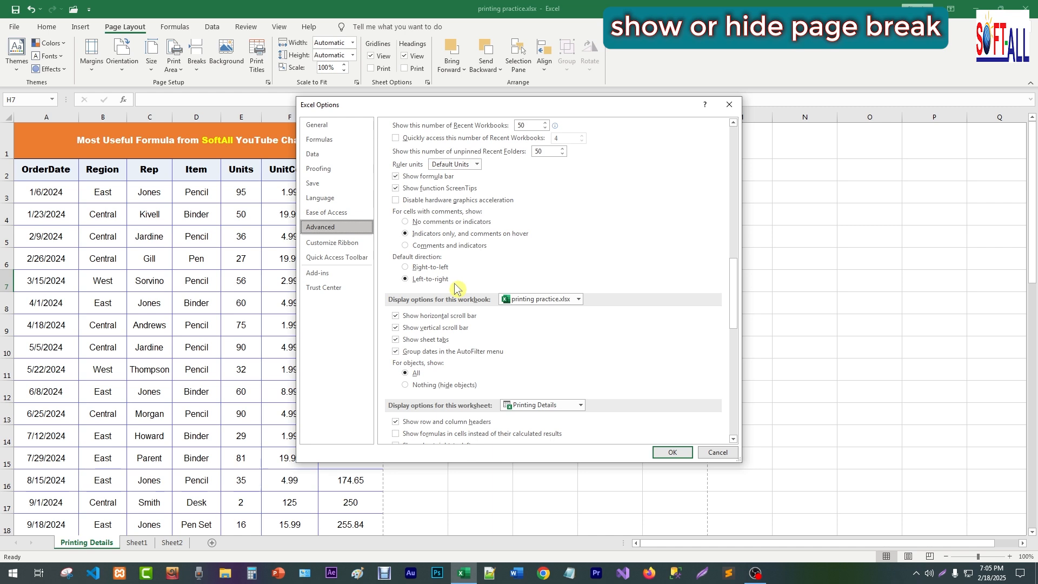
scroll(454, 286, down, 4)
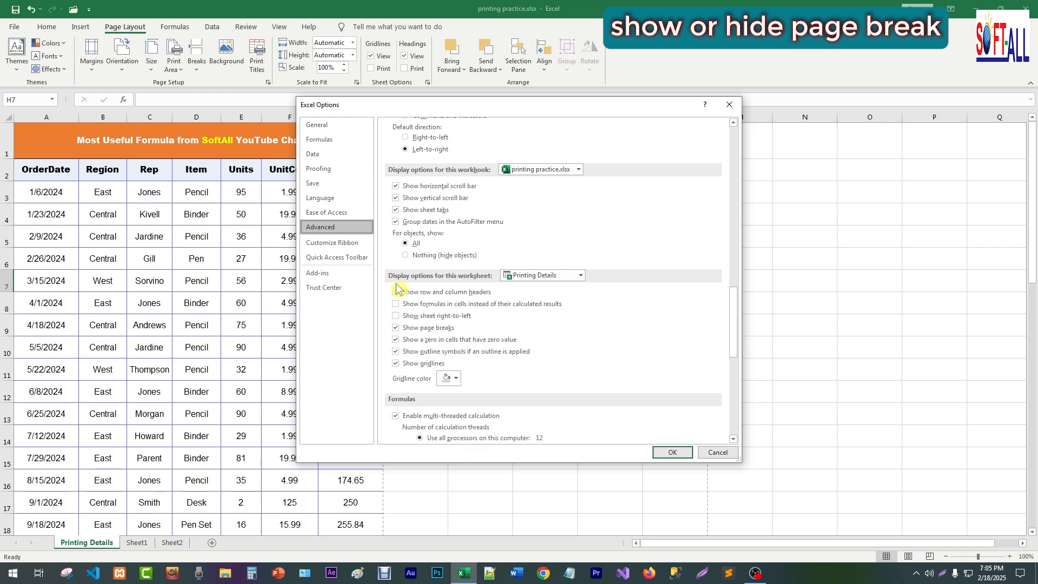
click(396, 328)
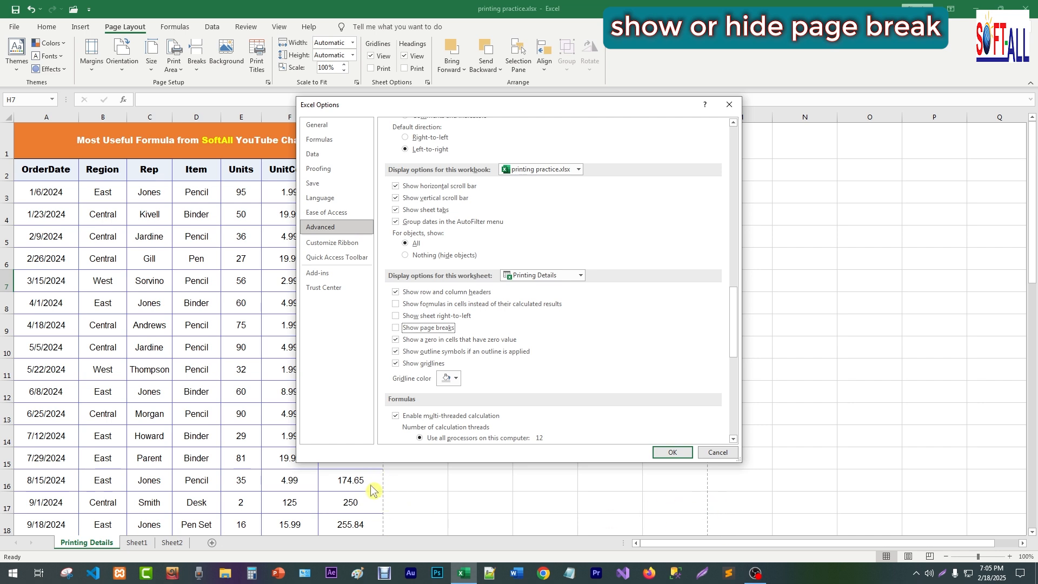
click(671, 452)
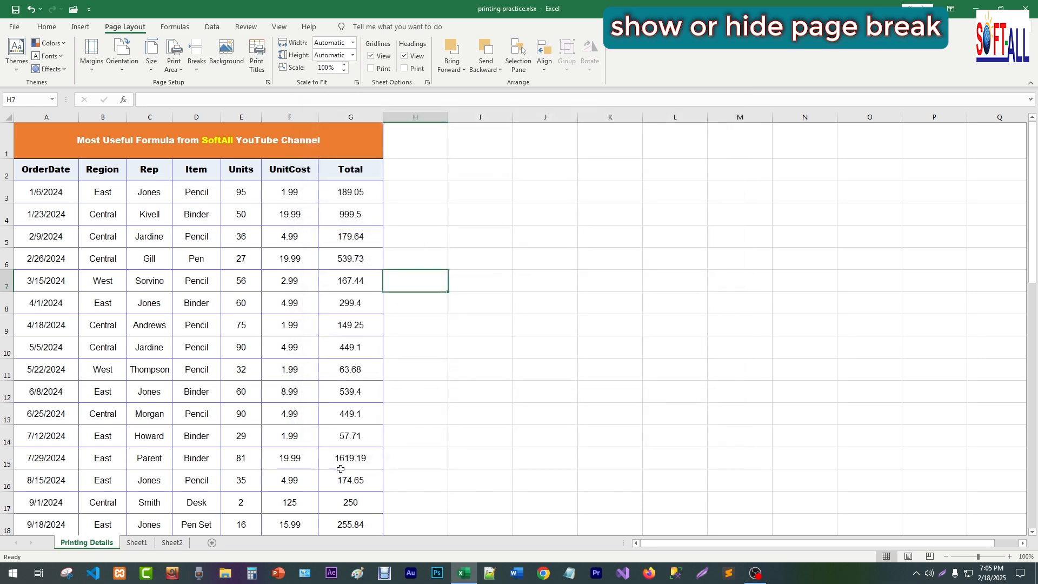
Turn Show page breaks on again in the advanced display options for the Printing Details worksheet.
click(15, 31)
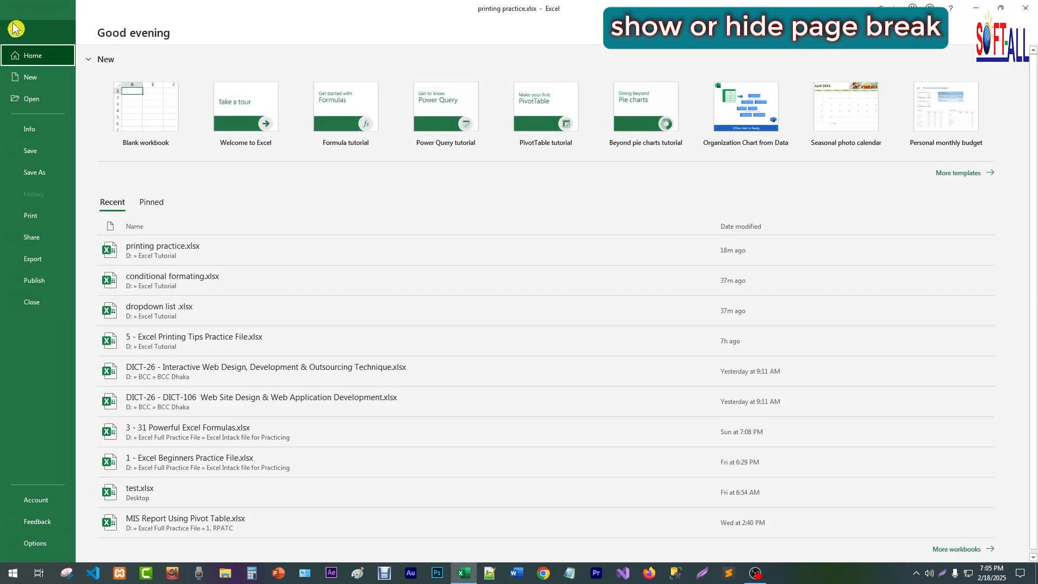
click(34, 543)
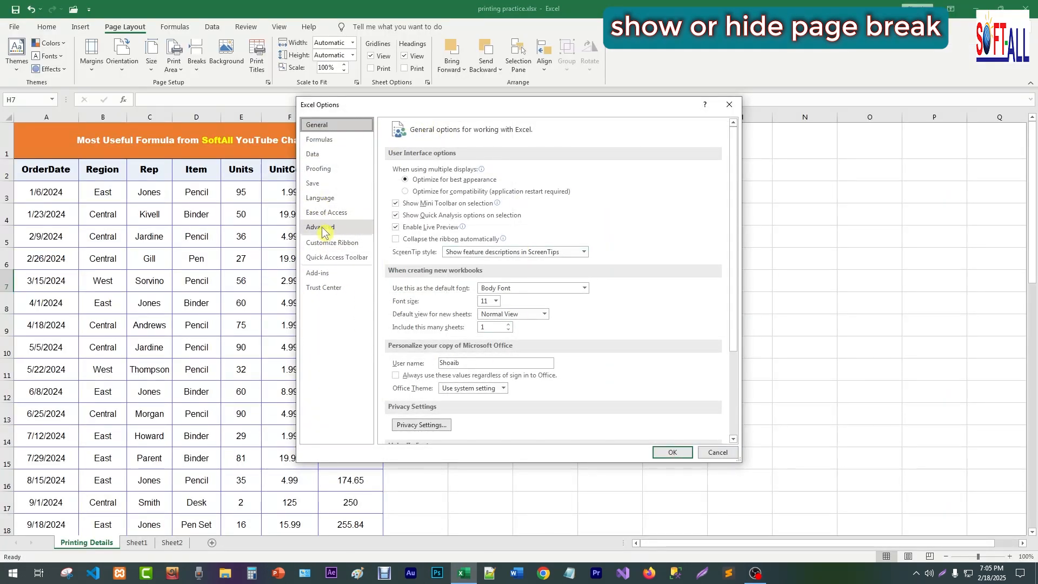
click(323, 228)
scroll(437, 353, down, 10)
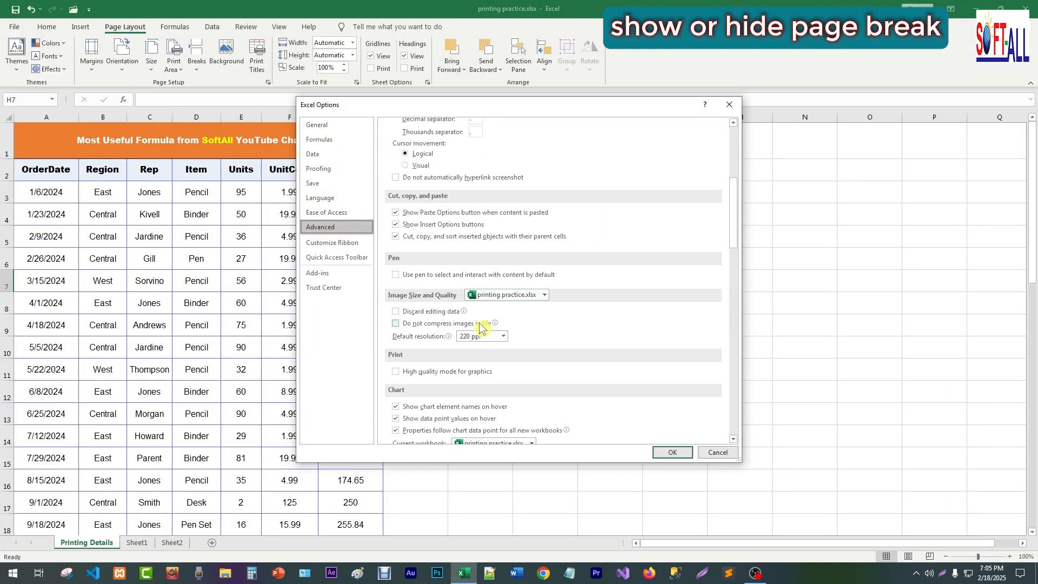
scroll(466, 320, down, 3)
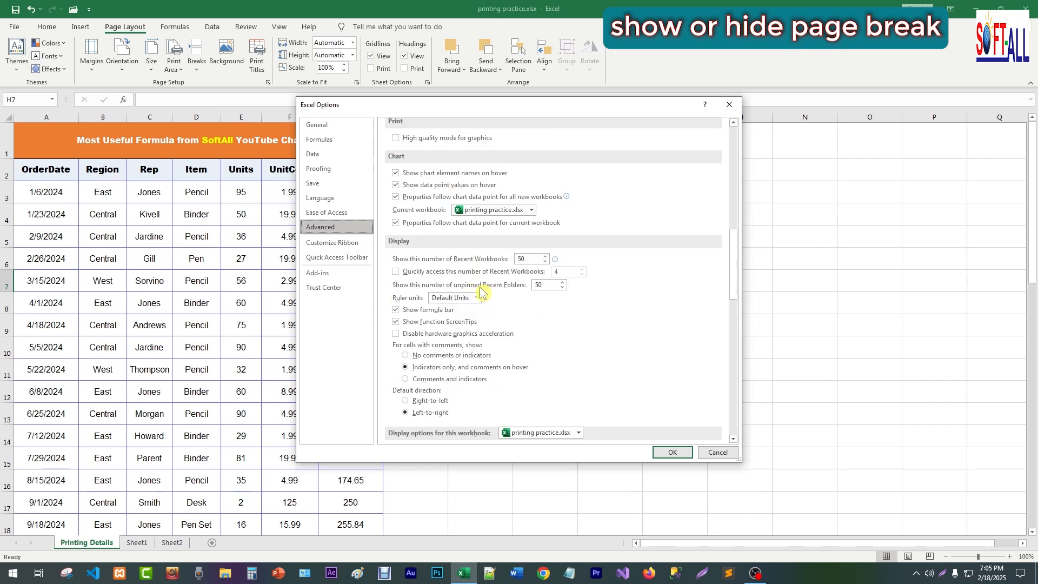
scroll(440, 354, down, 3)
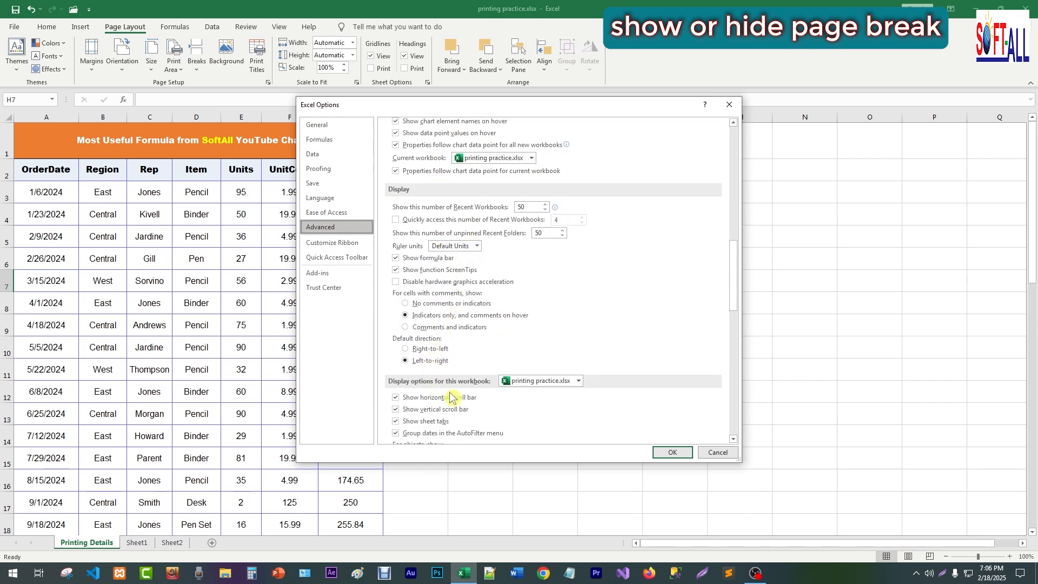
scroll(448, 398, down, 3)
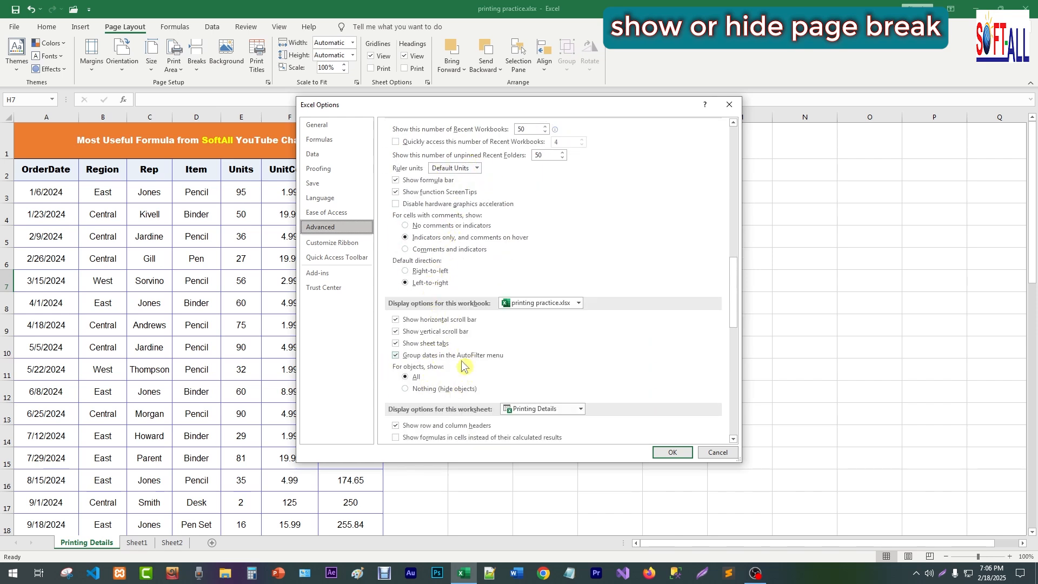
scroll(462, 363, down, 3)
click(427, 384)
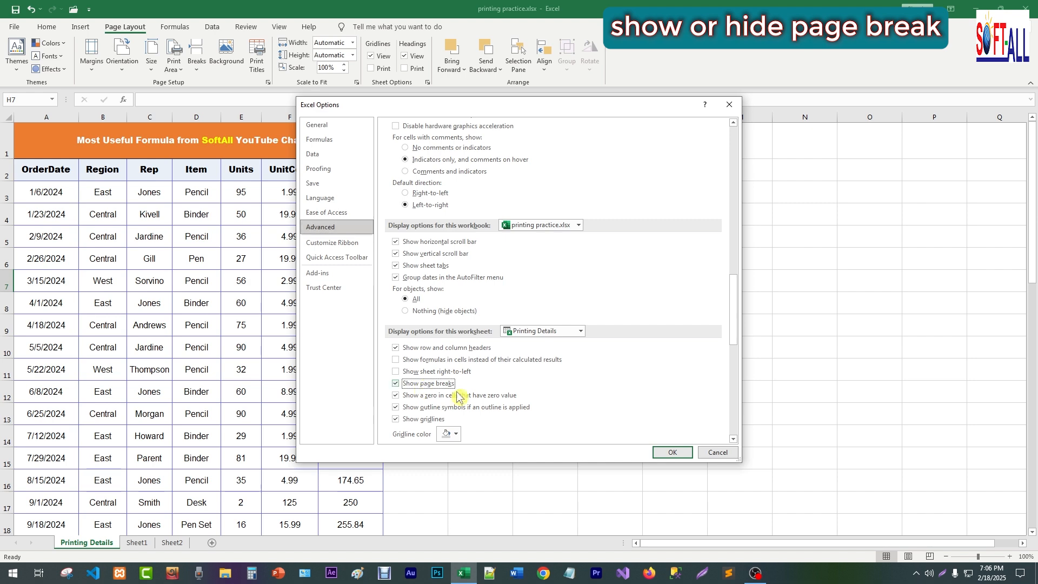
click(670, 453)
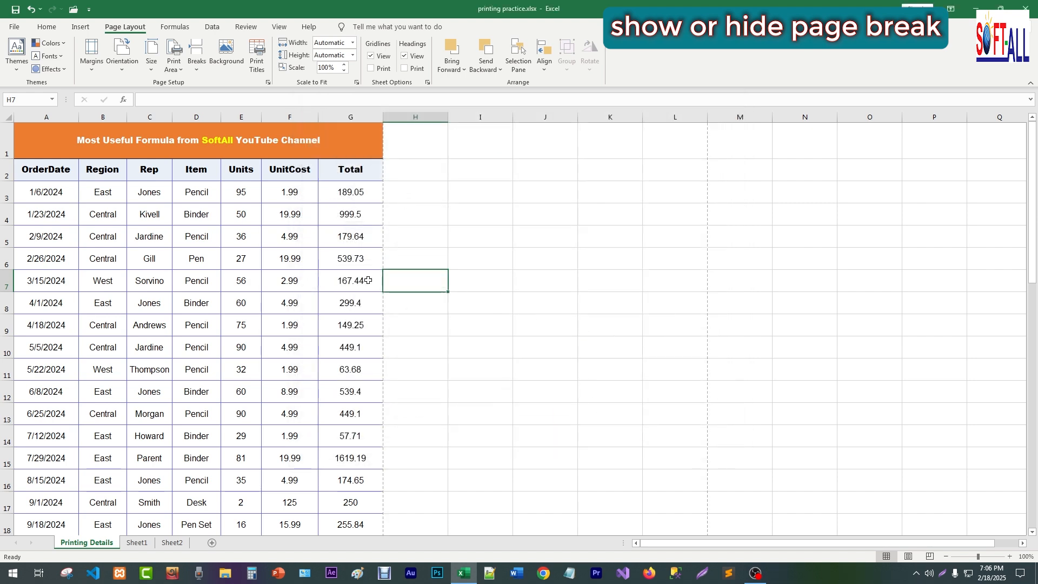
Set the page orientation to Landscape, check the page in the print preview, and return to the sheet.
click(572, 406)
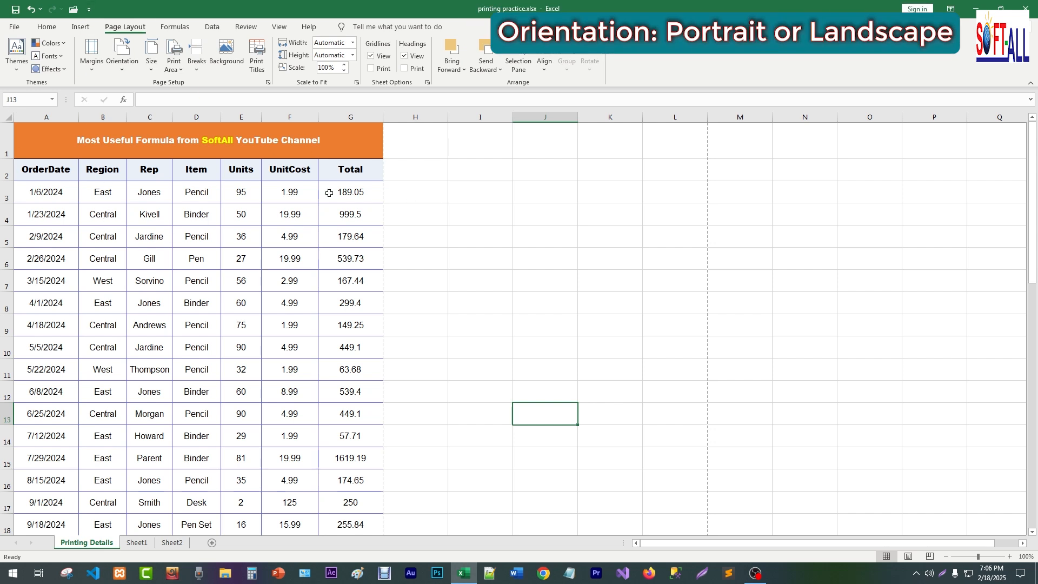
drag(40, 137, 173, 337)
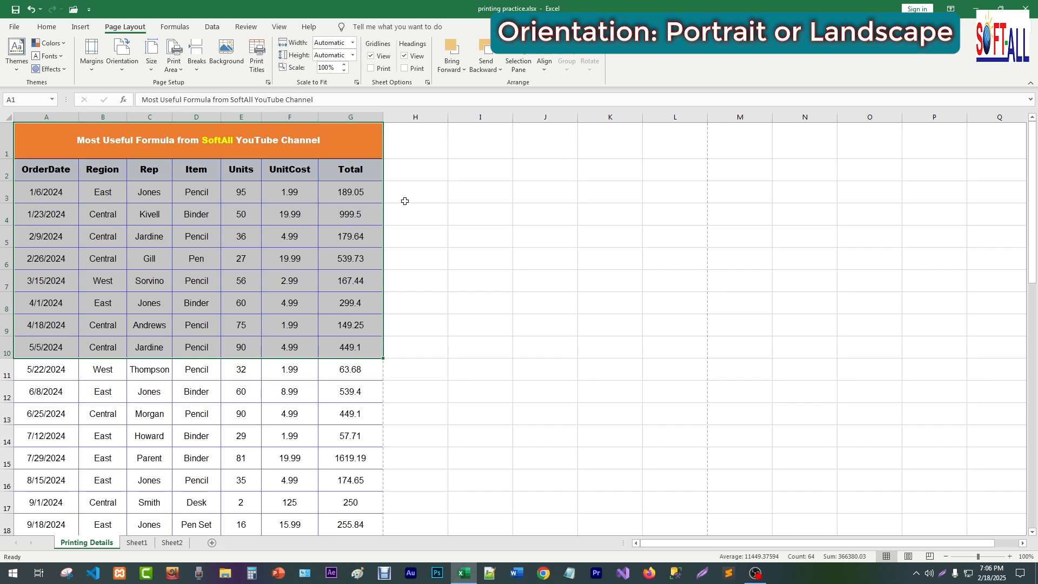
click(106, 143)
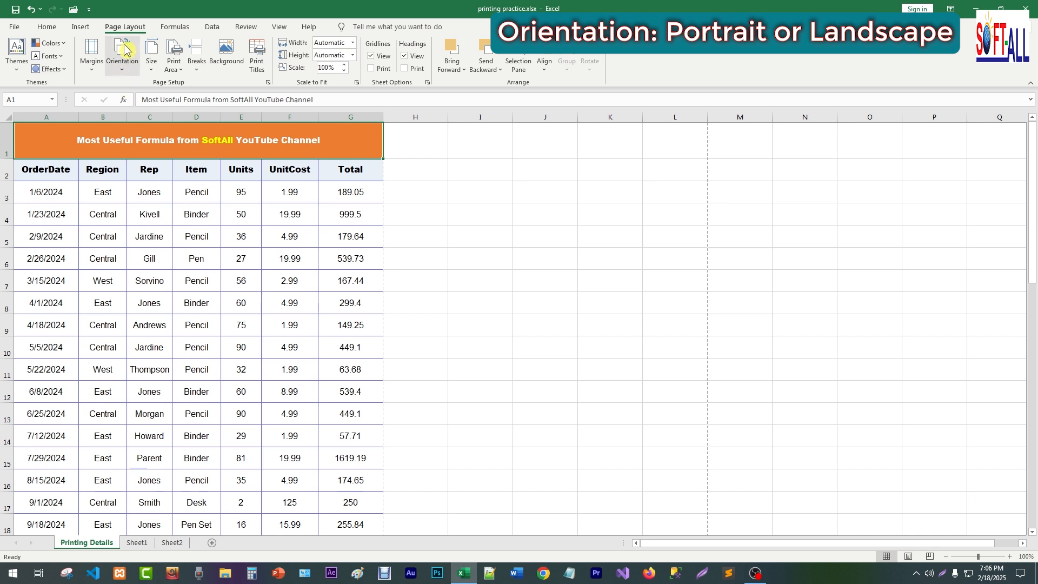
click(123, 73)
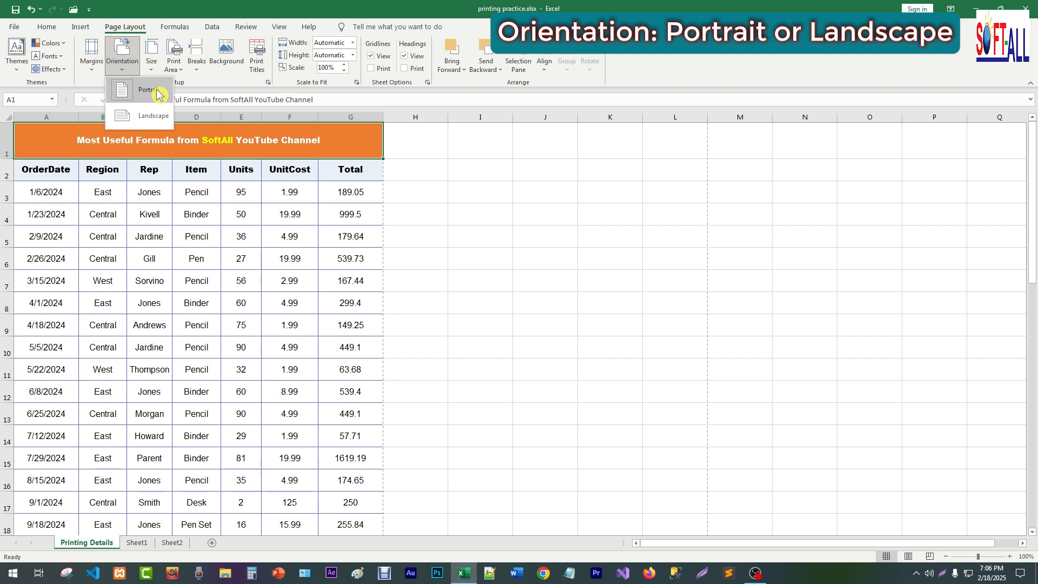
click(123, 122)
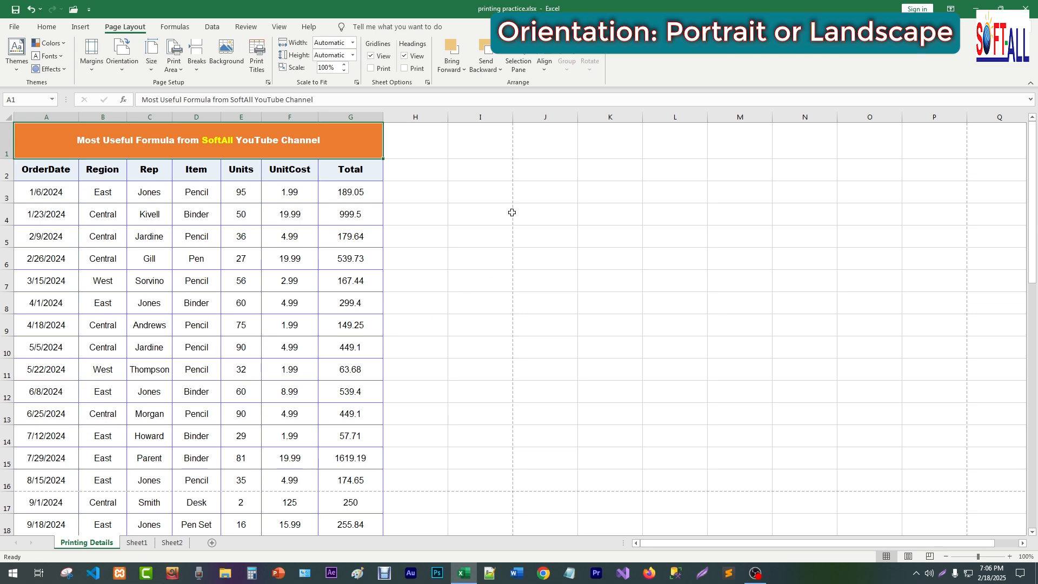
key(ctrl+p)
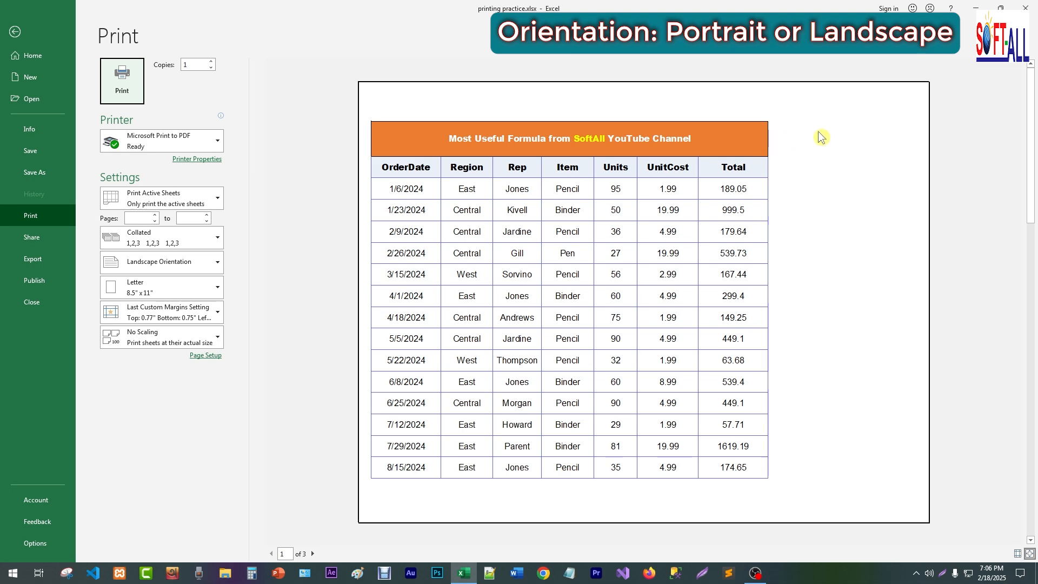
click(12, 34)
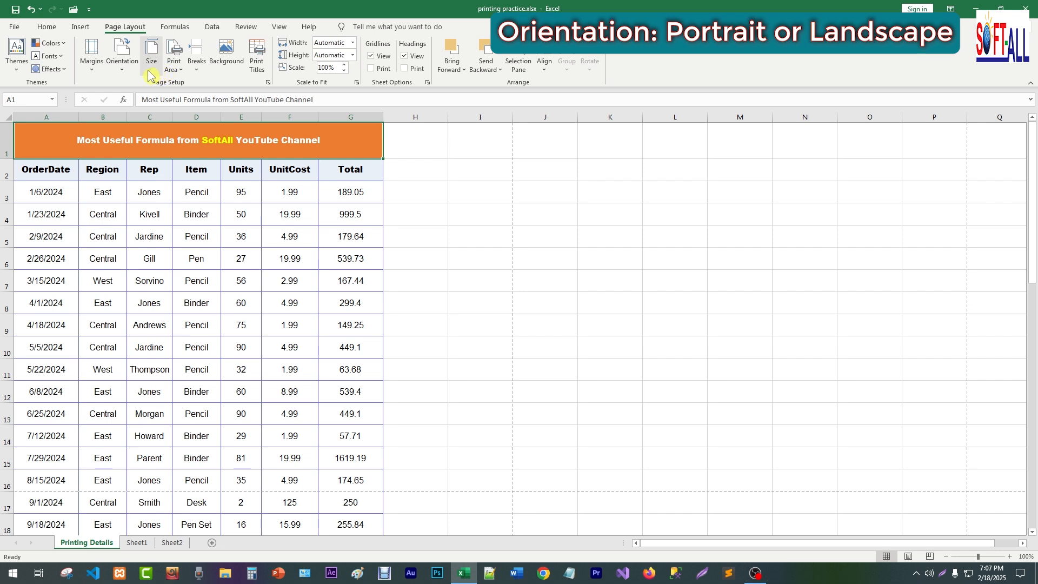
Switch the page orientation back to Portrait and show the sheet in the print preview.
click(116, 73)
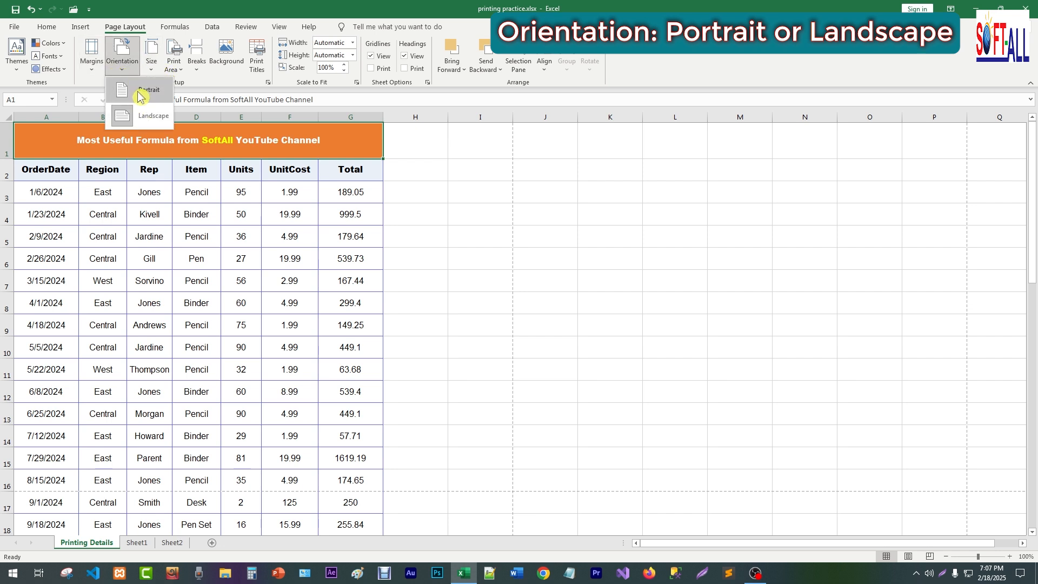
click(143, 119)
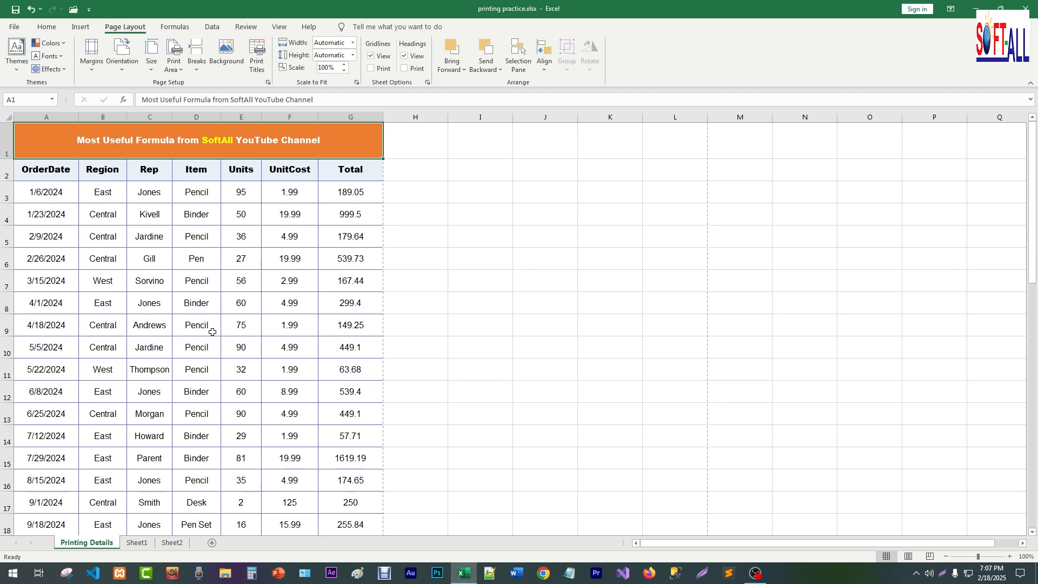
key(ctrl+p)
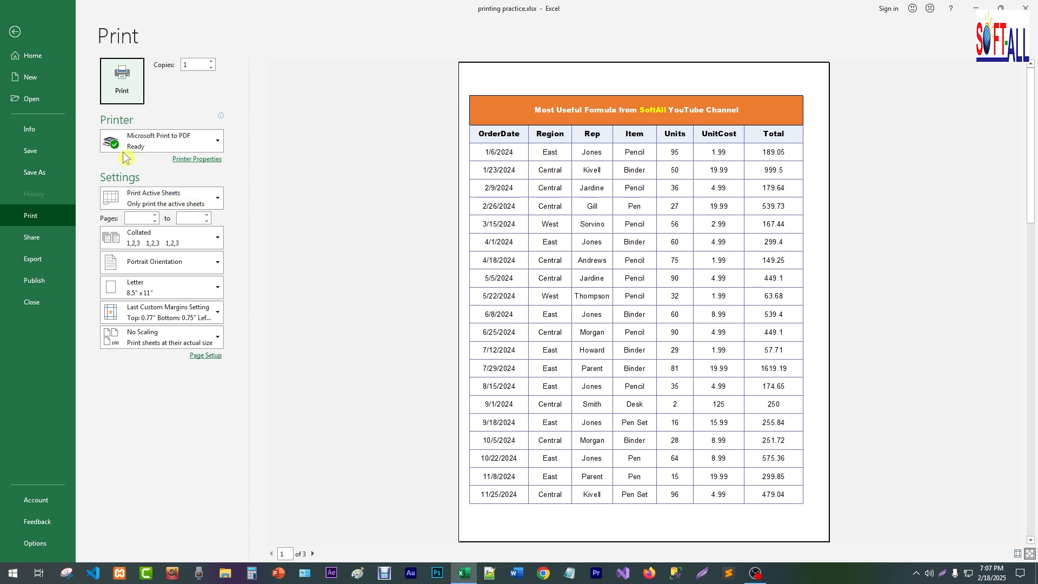
Set the number of print copies to 10.
double_click(189, 65)
double_click(193, 63)
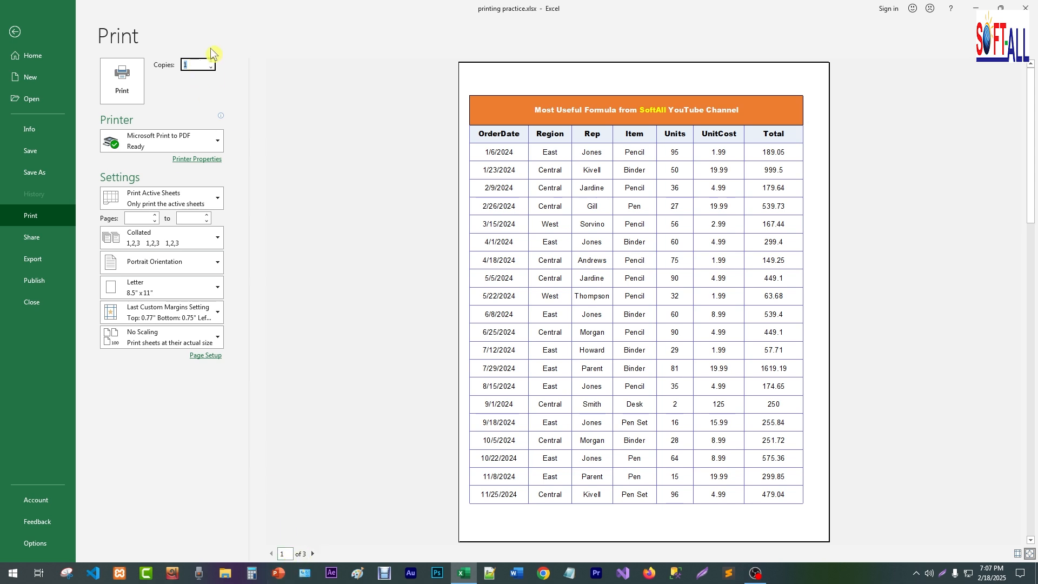
double_click(201, 66)
text(0)
click(190, 76)
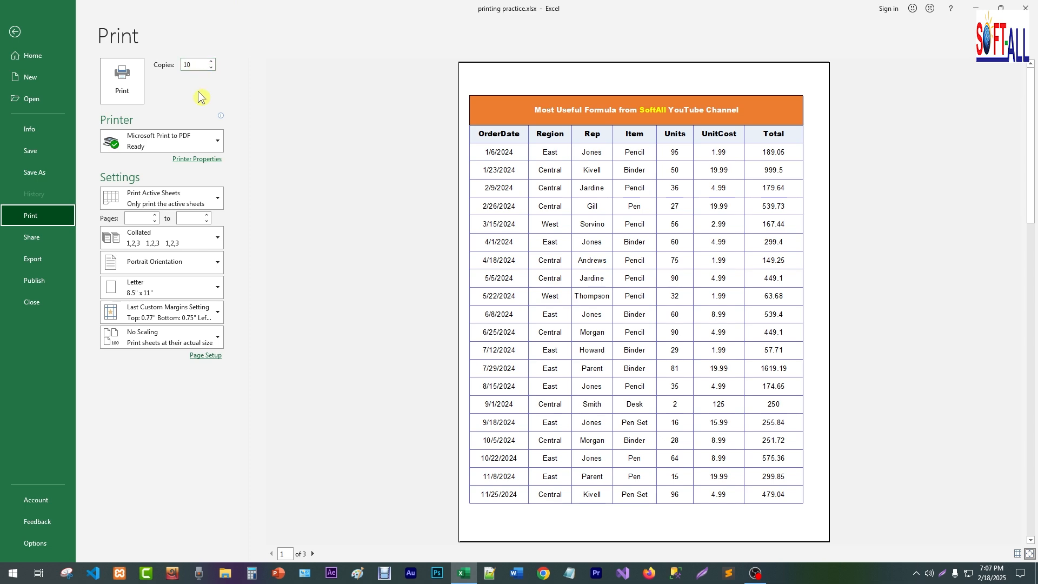
Reset the number of copies to 1, start printing with Microsoft Print to PDF, and cancel saving the output.
drag(194, 64, 149, 56)
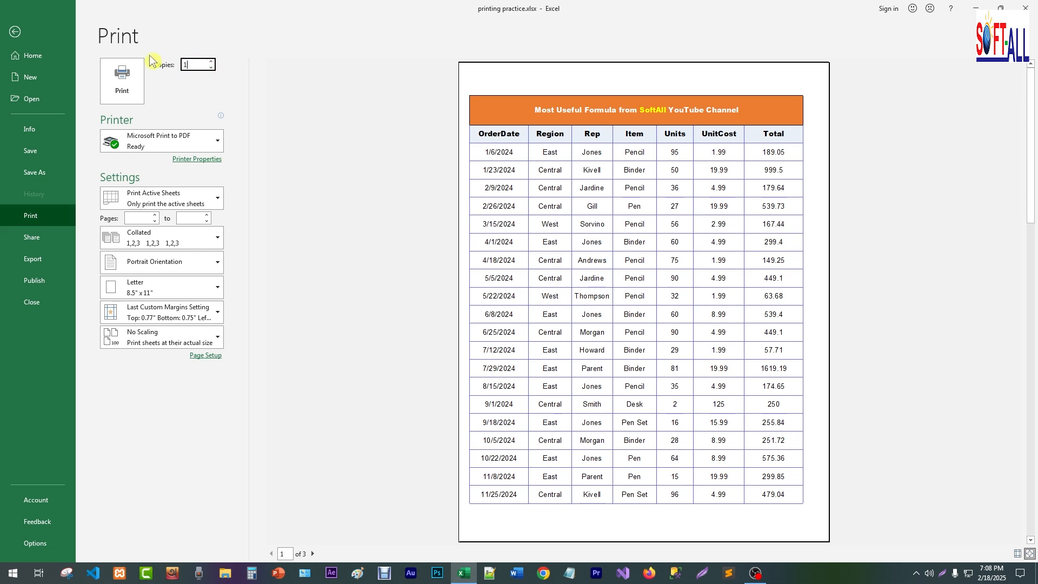
click(122, 80)
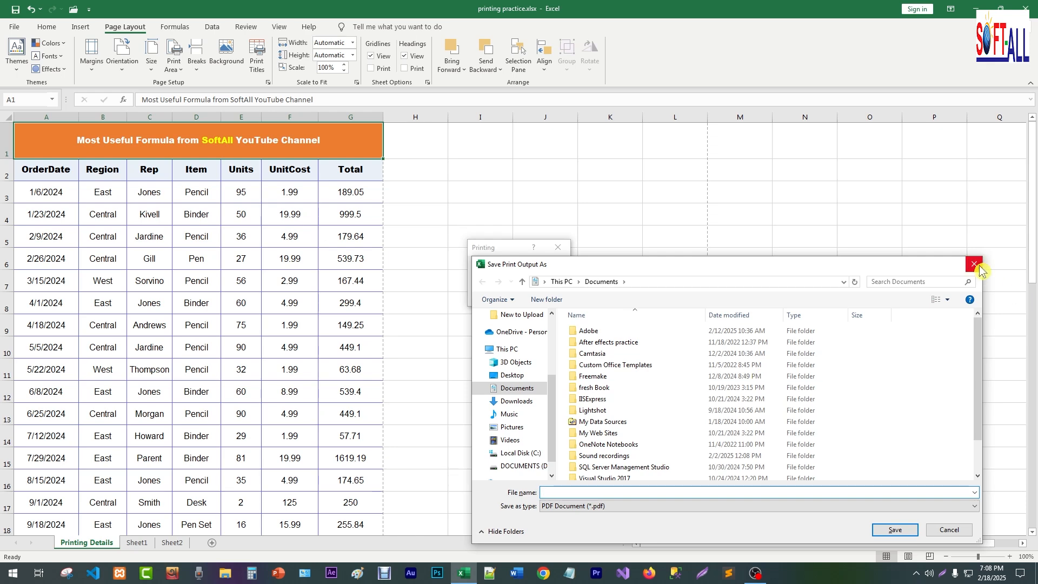
click(974, 264)
Set the print scaling to Fit Sheet on One Page, check the preview, and return to the sheet.
key(ctrl+p)
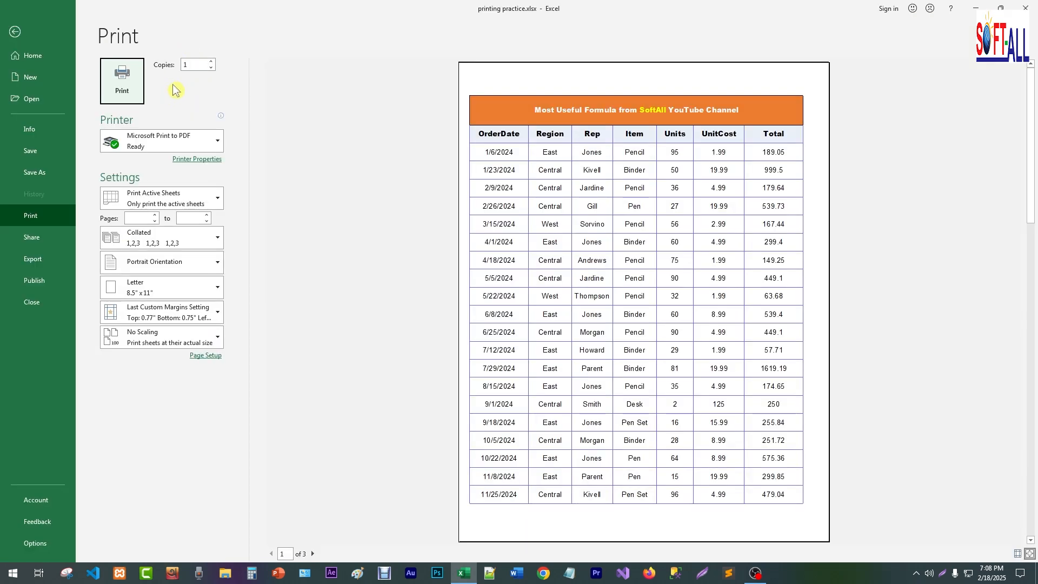
click(155, 266)
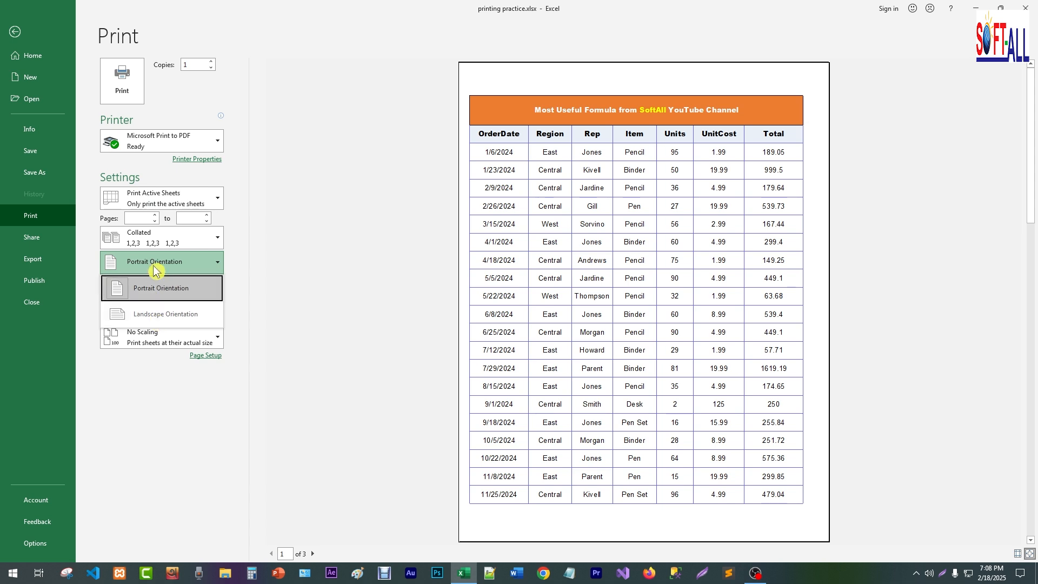
click(154, 264)
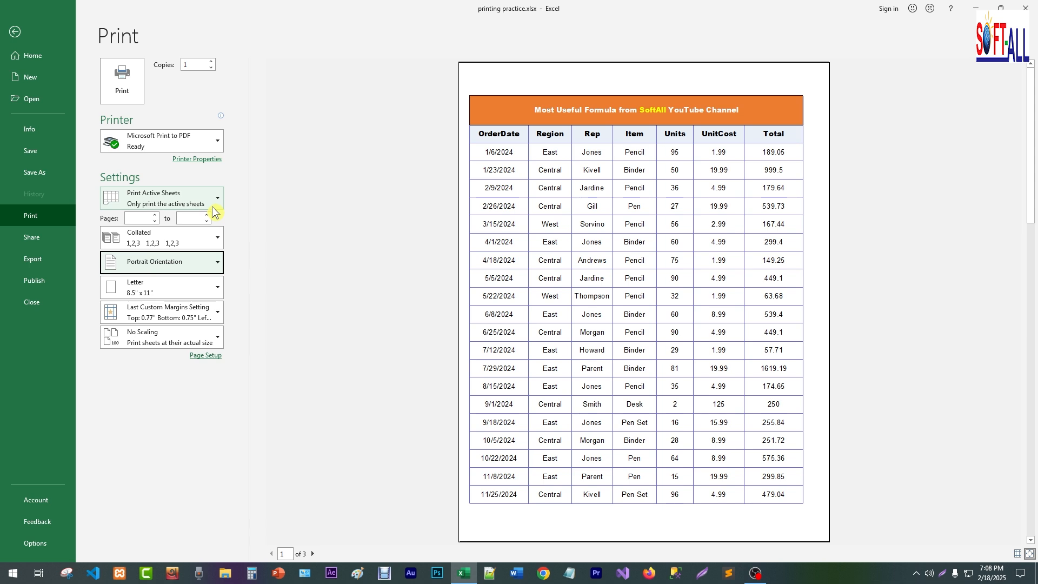
click(166, 340)
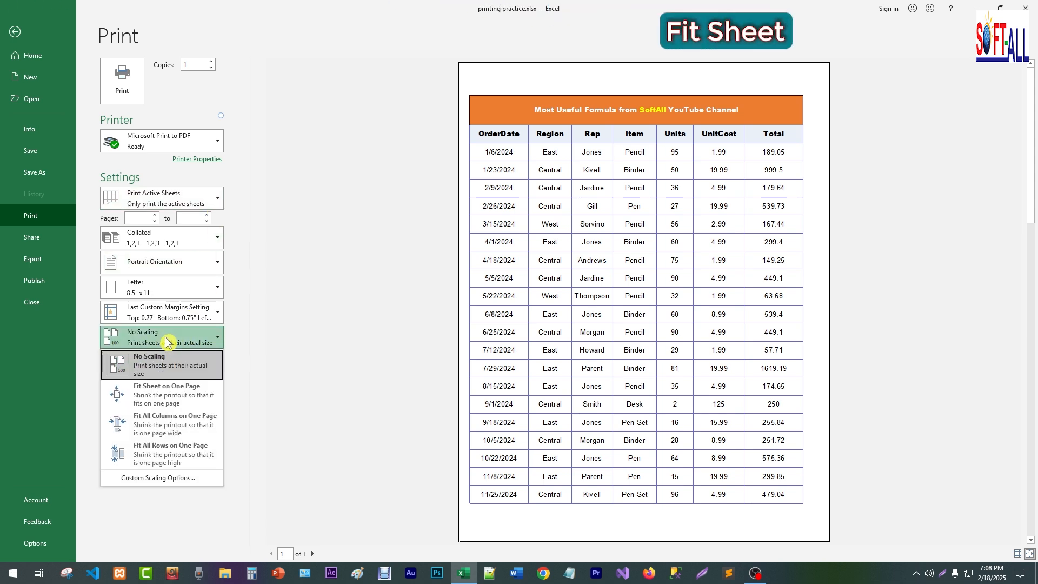
click(165, 398)
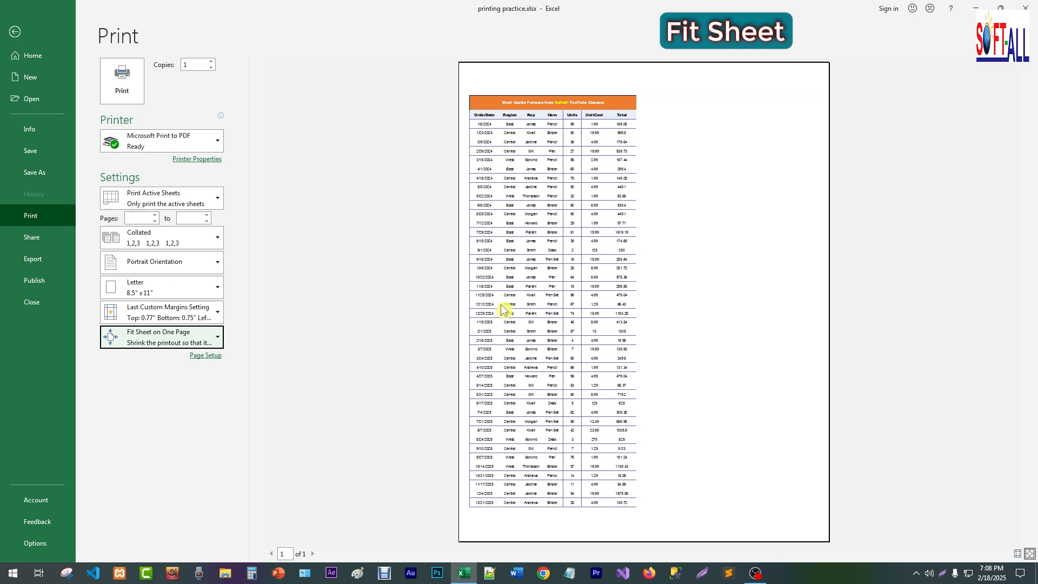
click(14, 32)
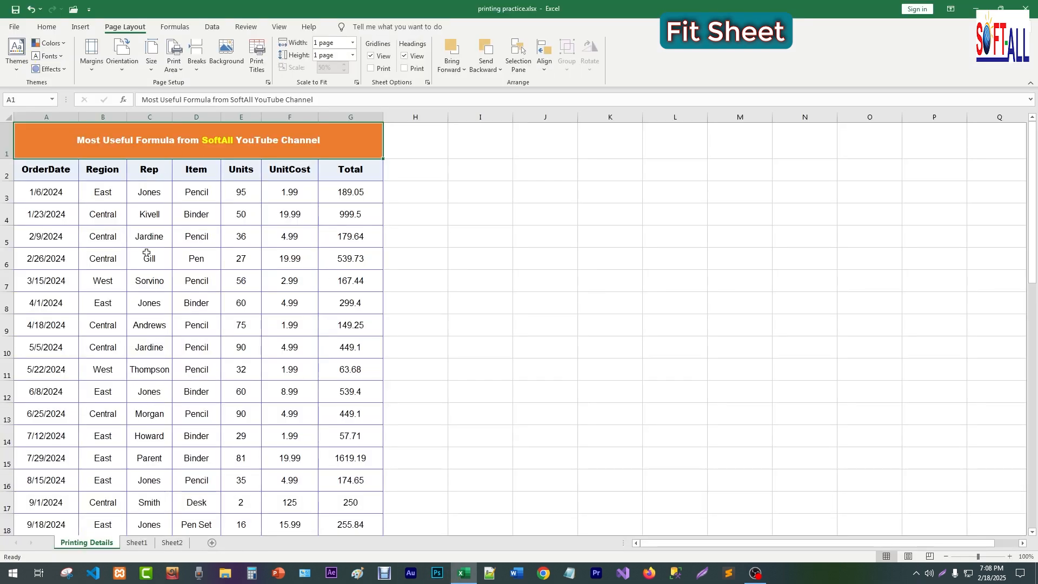
Change the print scaling to Fit All Columns on One Page, check the preview, and return to the sheet.
key(ctrl+p)
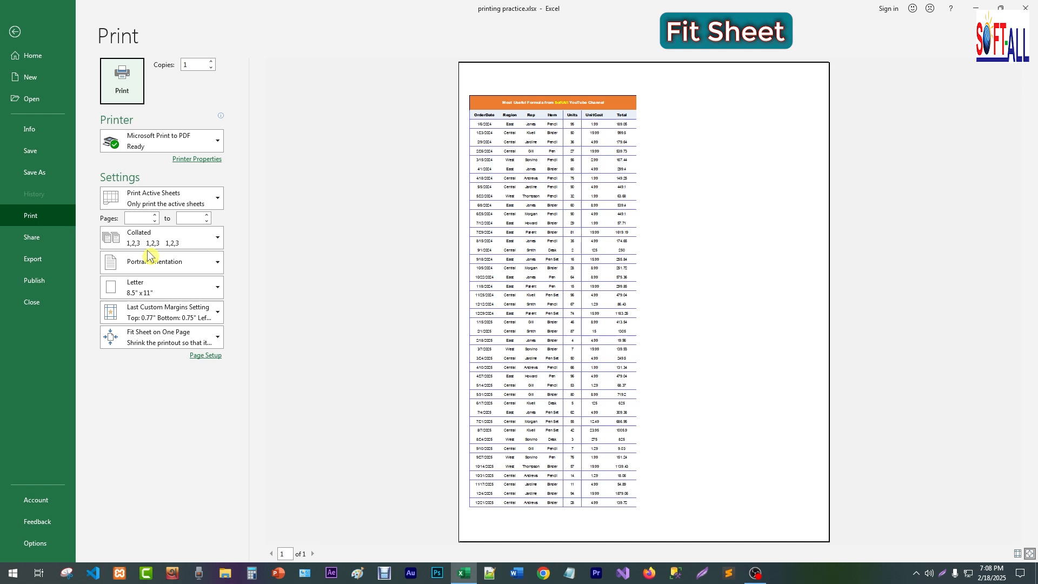
click(168, 337)
click(167, 338)
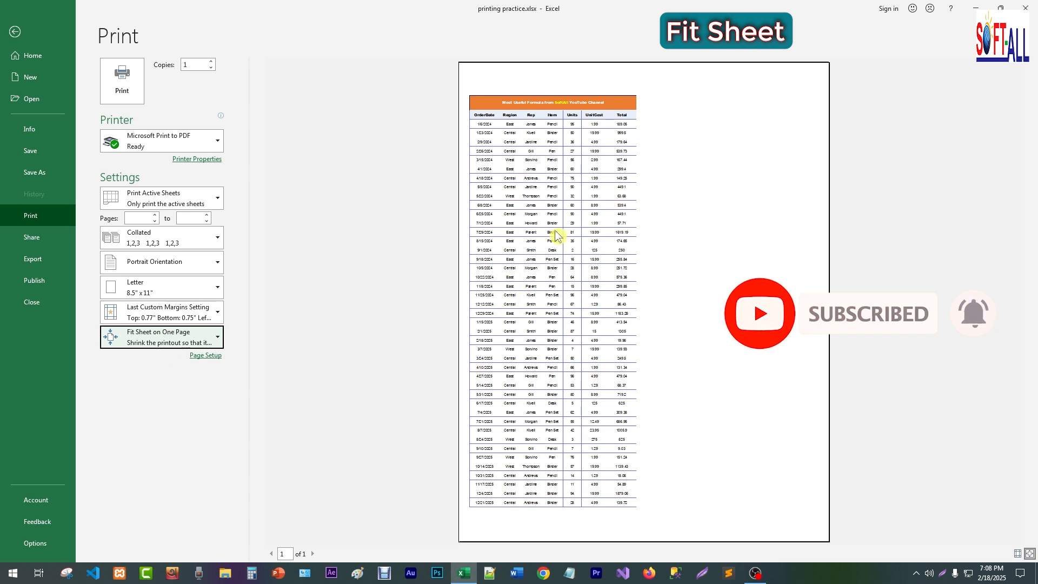
click(203, 341)
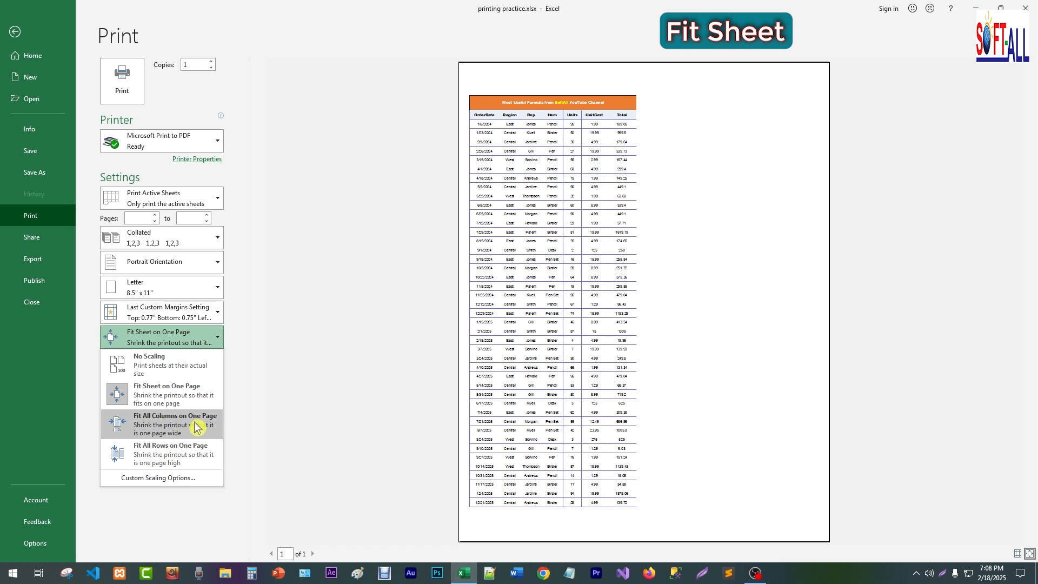
click(163, 427)
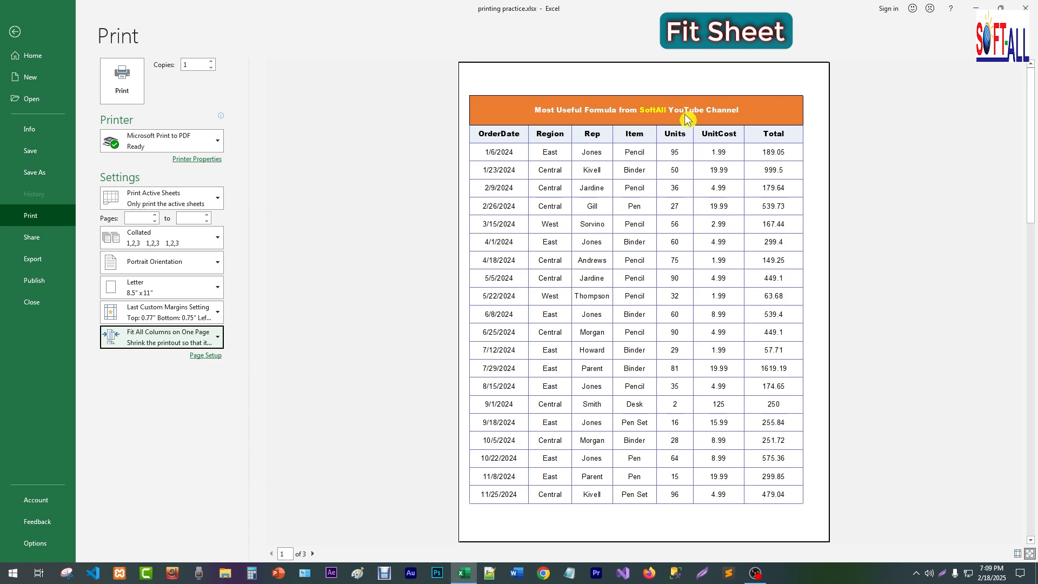
click(15, 34)
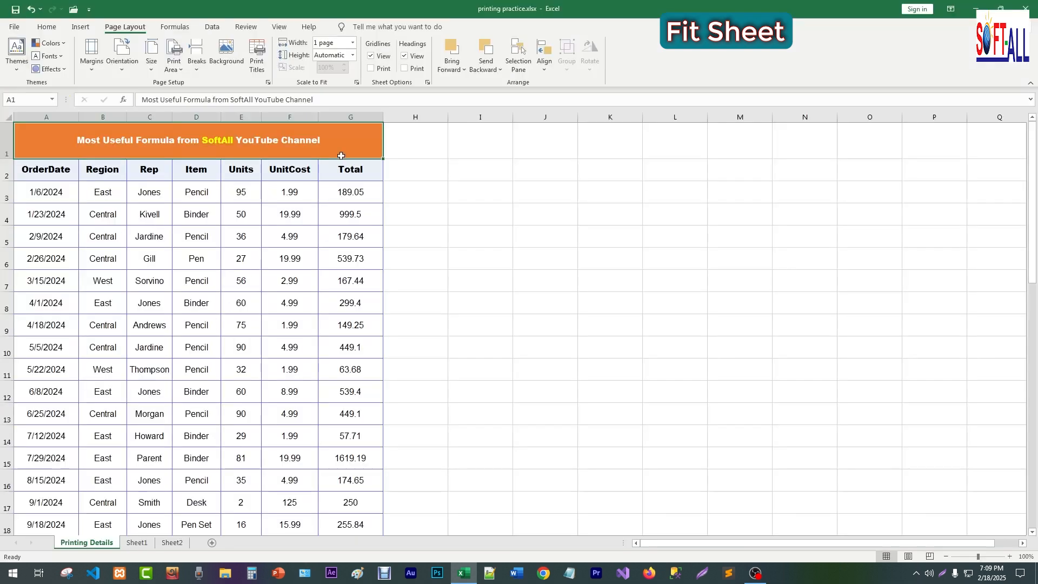
Widen the UnitCost, Units and Item columns of the table.
drag(347, 115, 368, 115)
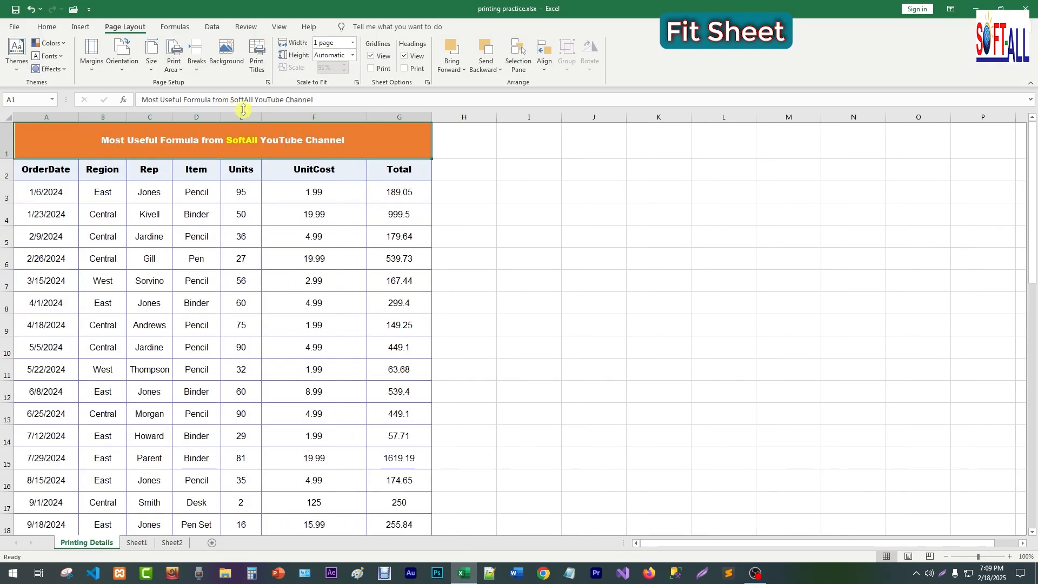
drag(261, 117, 323, 119)
drag(221, 112, 289, 115)
Compare the widened table in the print preview with No Scaling and with Fit All Columns on One Page.
key(ctrl+p)
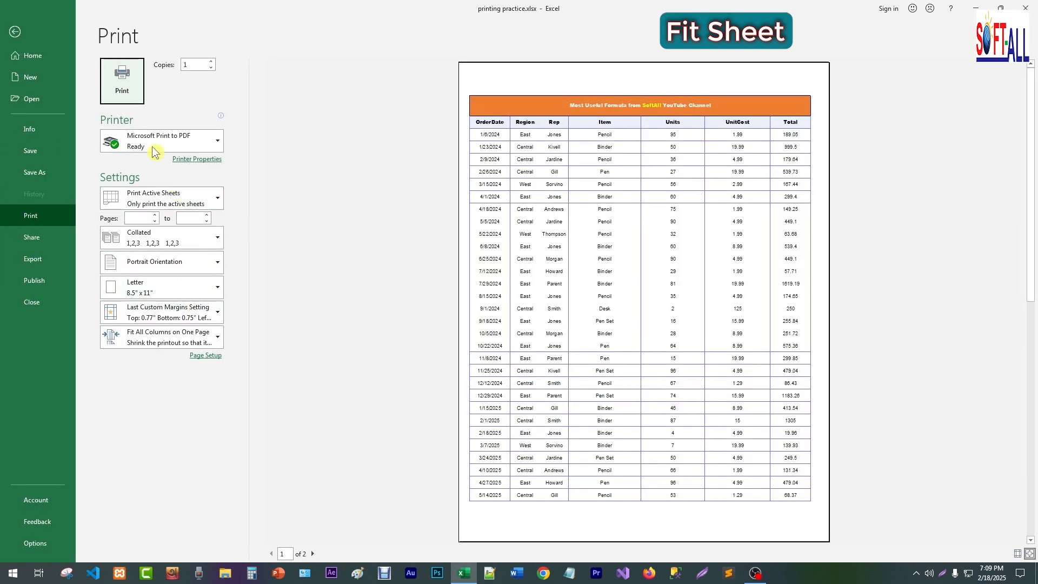
click(167, 336)
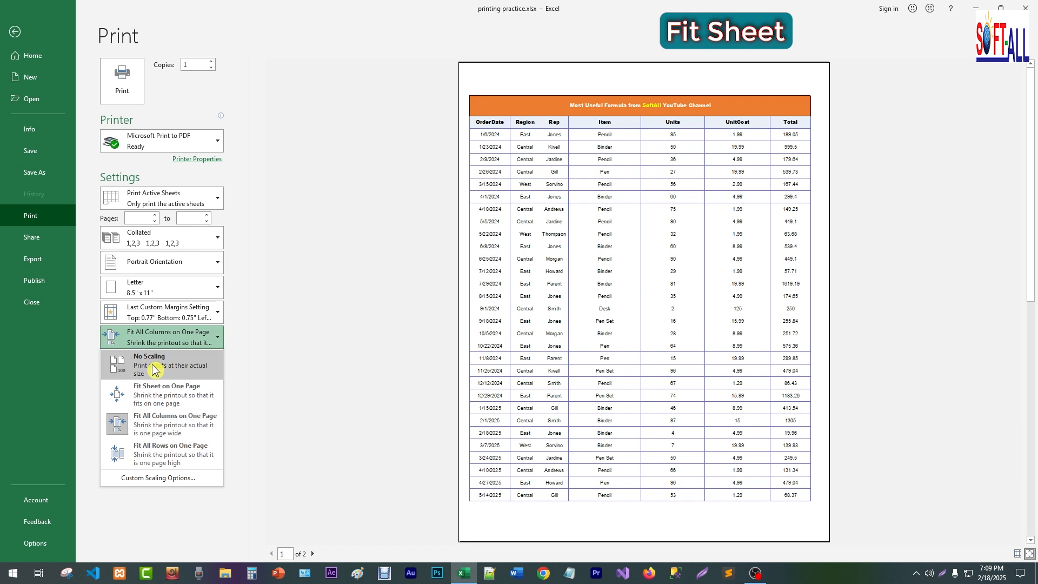
click(154, 365)
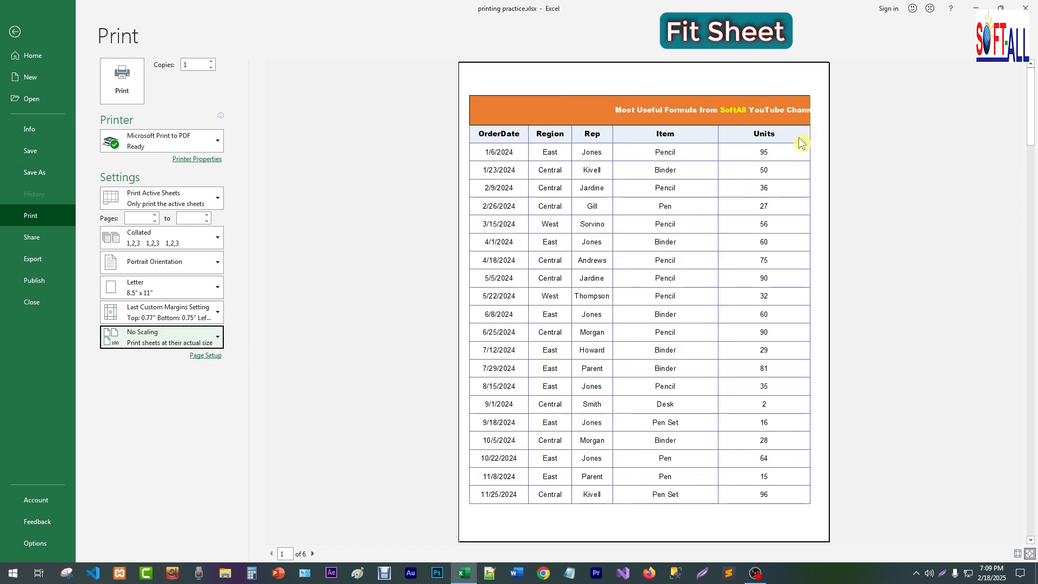
click(142, 340)
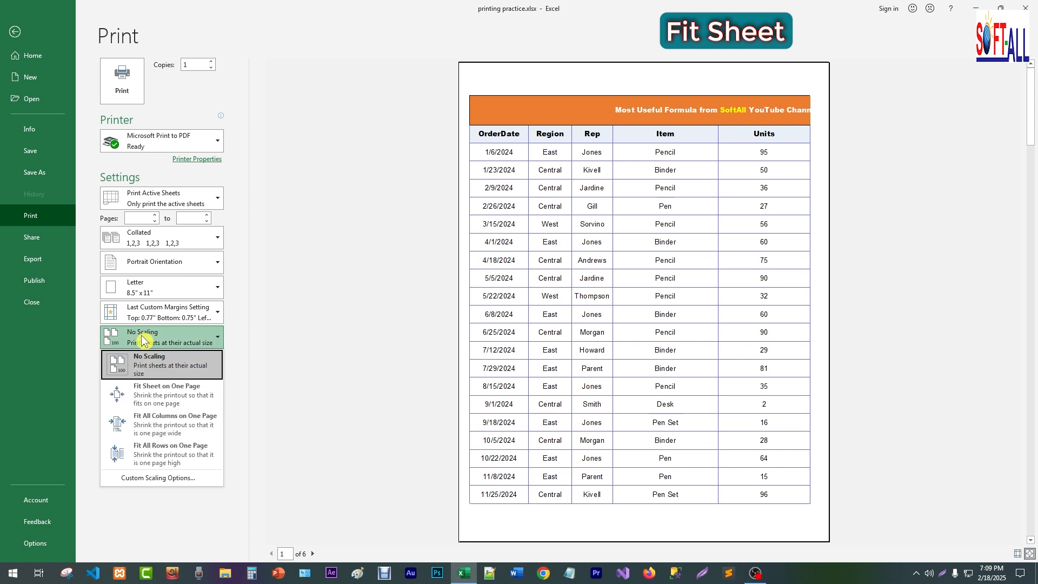
click(151, 424)
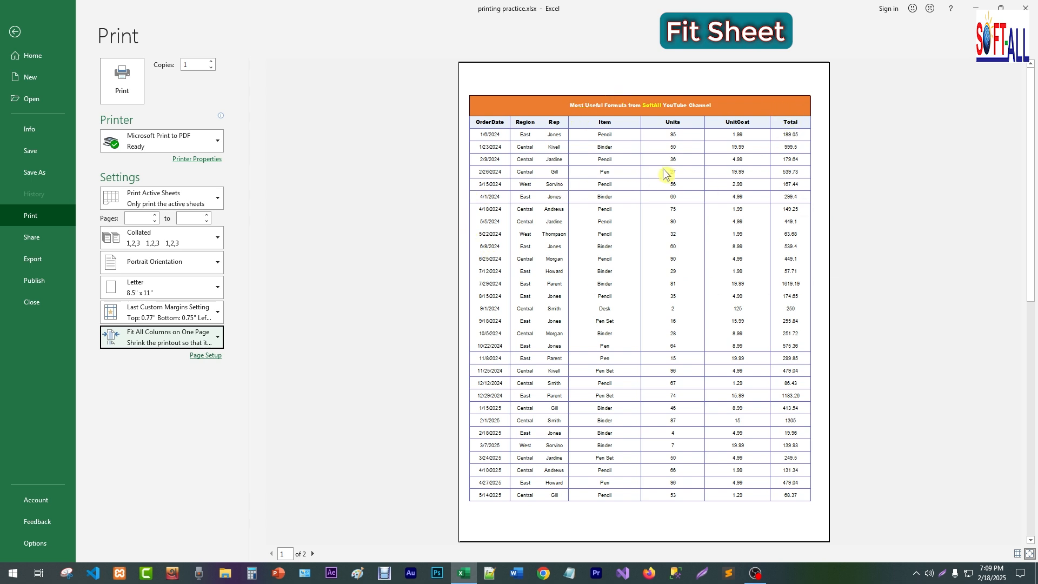
Show the margins in the preview, widen the Region and Rep columns there, and set the scaling to Fit All Rows on One Page.
click(1018, 552)
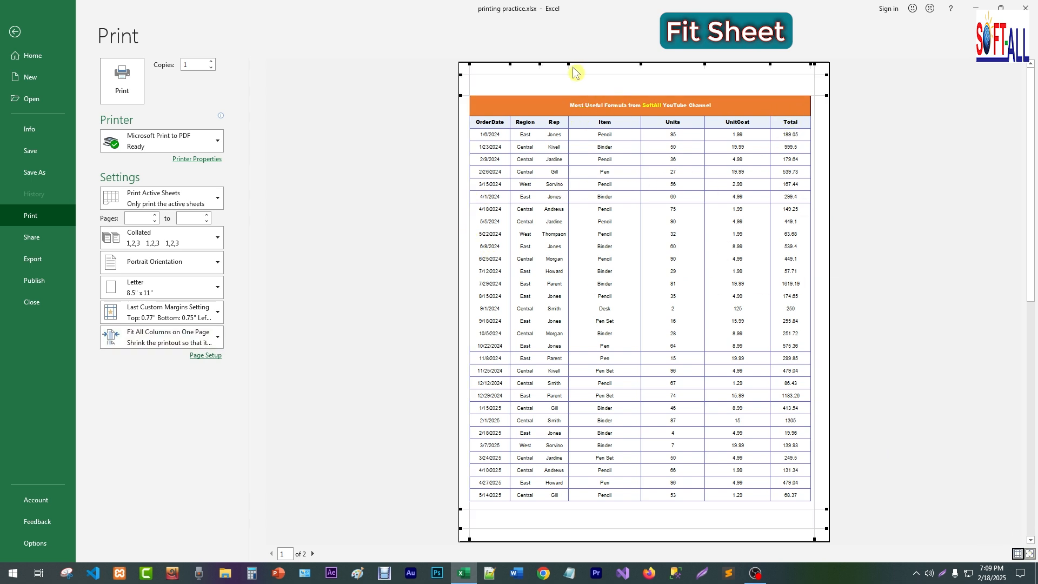
mouse_move(568, 63)
mouse_down()
mouse_move(579, 63)
mouse_move(560, 79)
mouse_up()
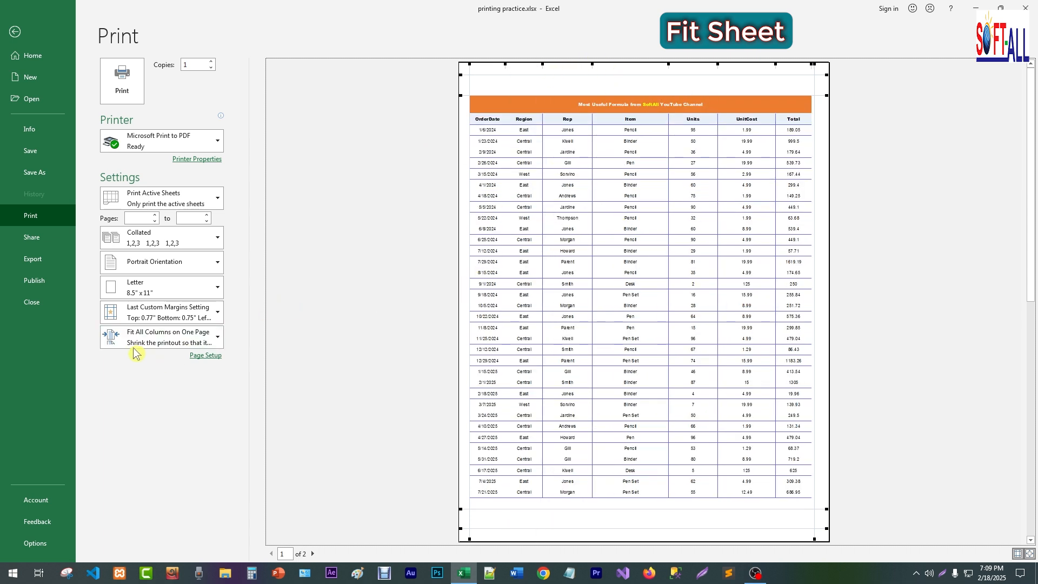
click(188, 342)
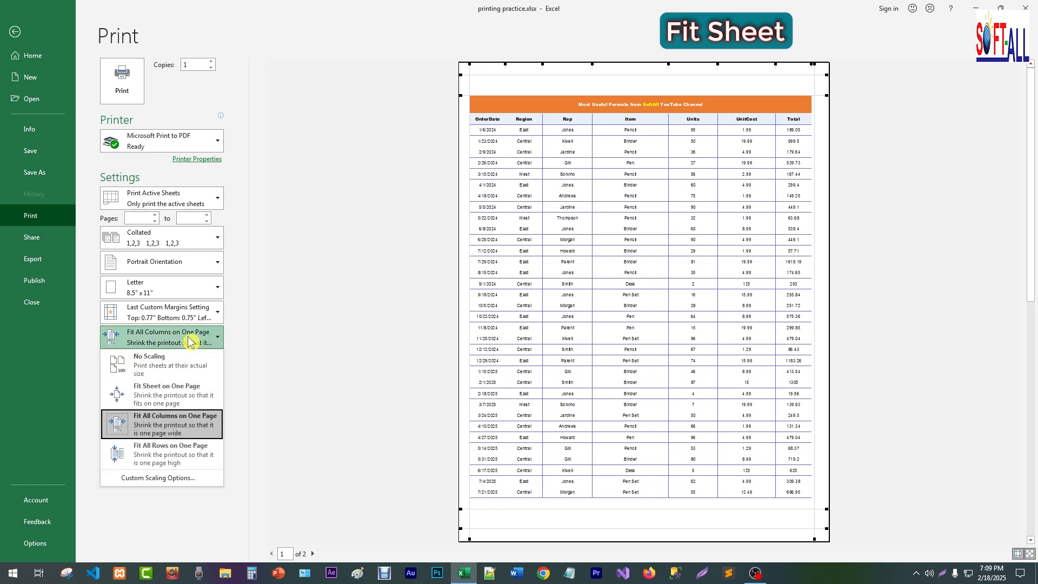
click(168, 459)
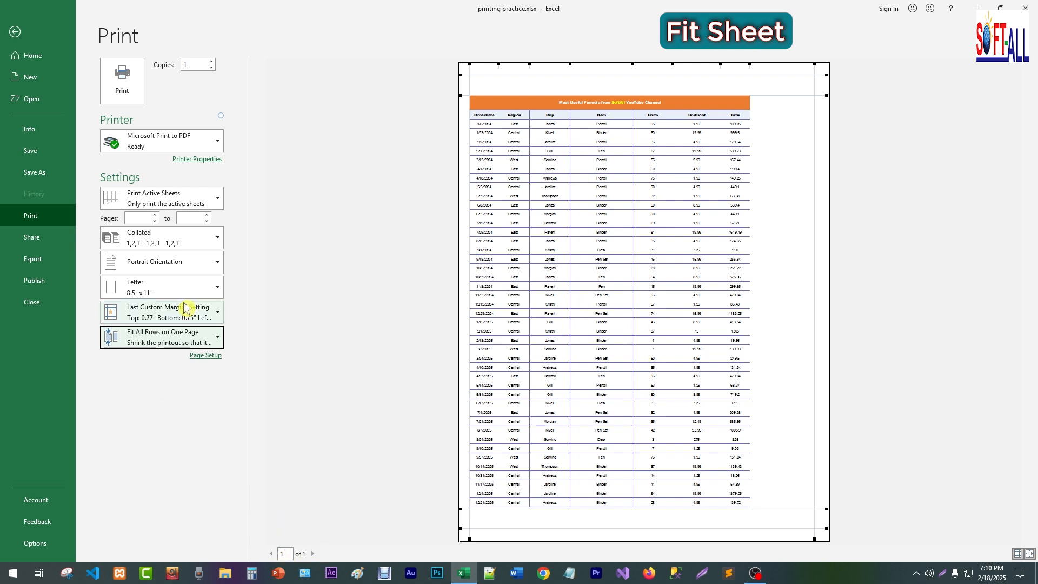
Switch the print scaling to Fit All Columns on One Page for comparison, and reset it to No Scaling.
click(218, 337)
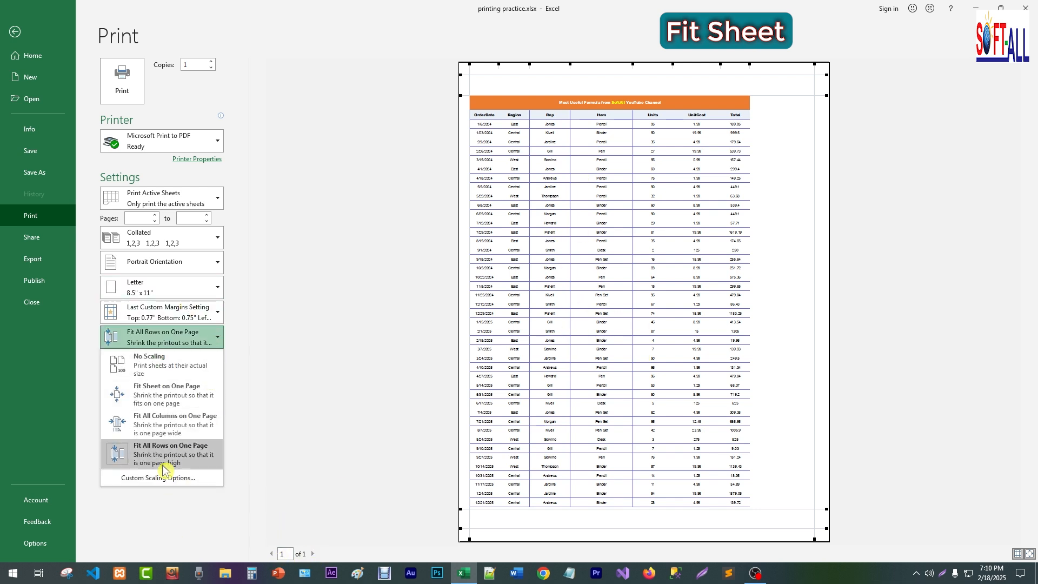
click(159, 429)
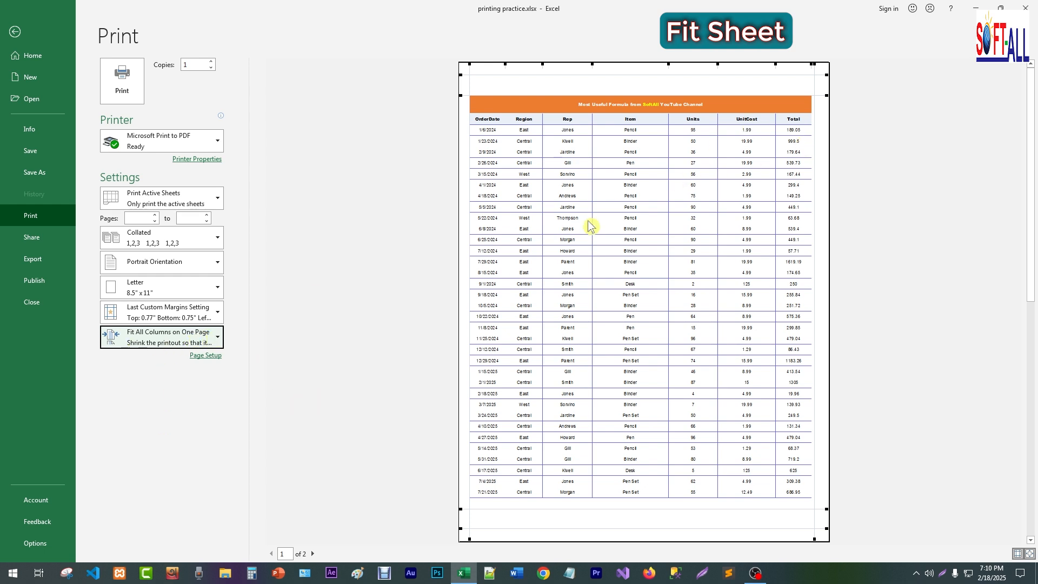
click(282, 551)
click(166, 336)
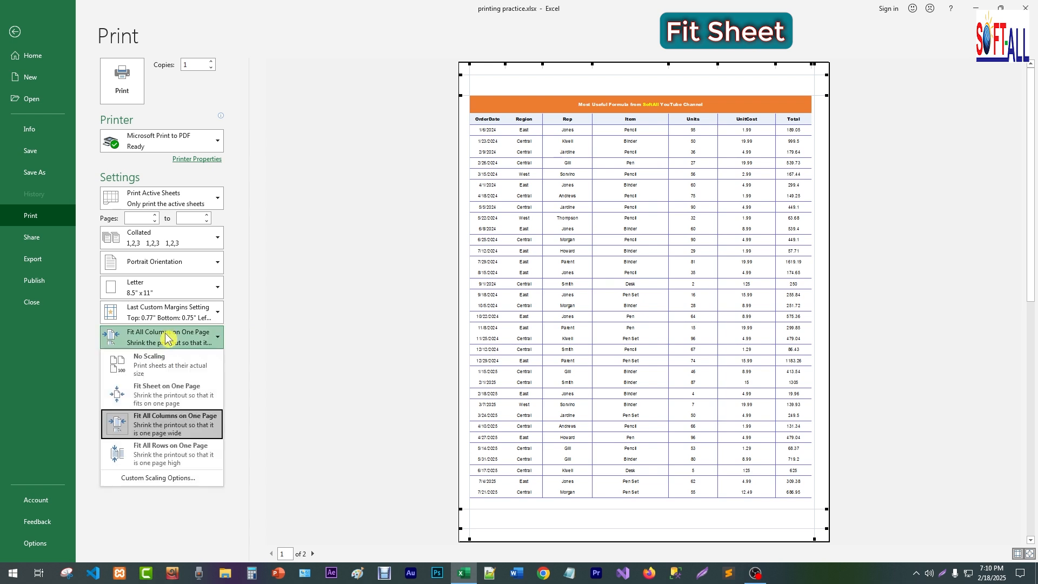
click(155, 364)
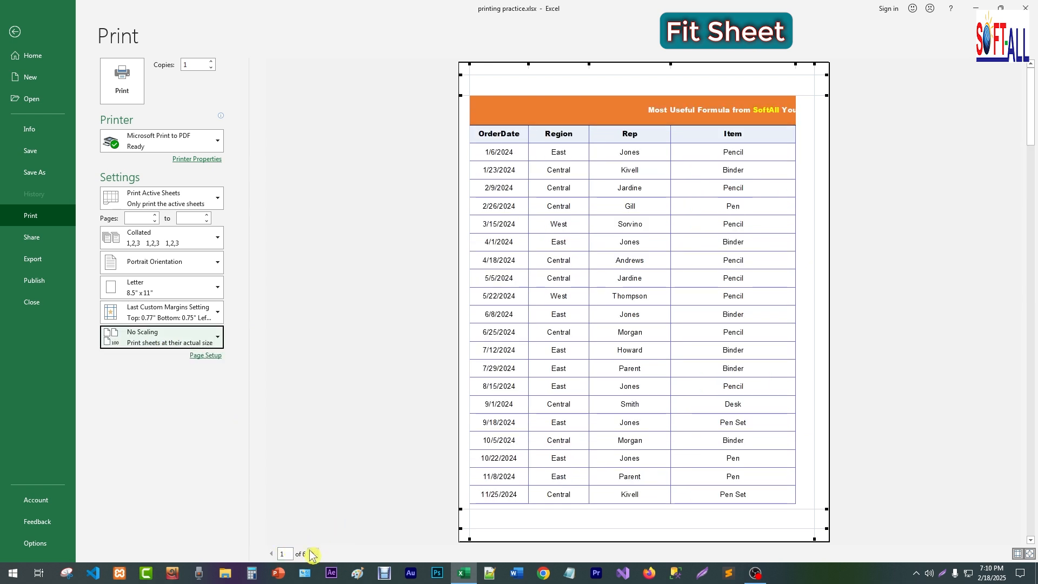
Look at the print range choices, keep Print Active Sheets, browse the preview, and examine the page breaks on the sheet.
click(157, 198)
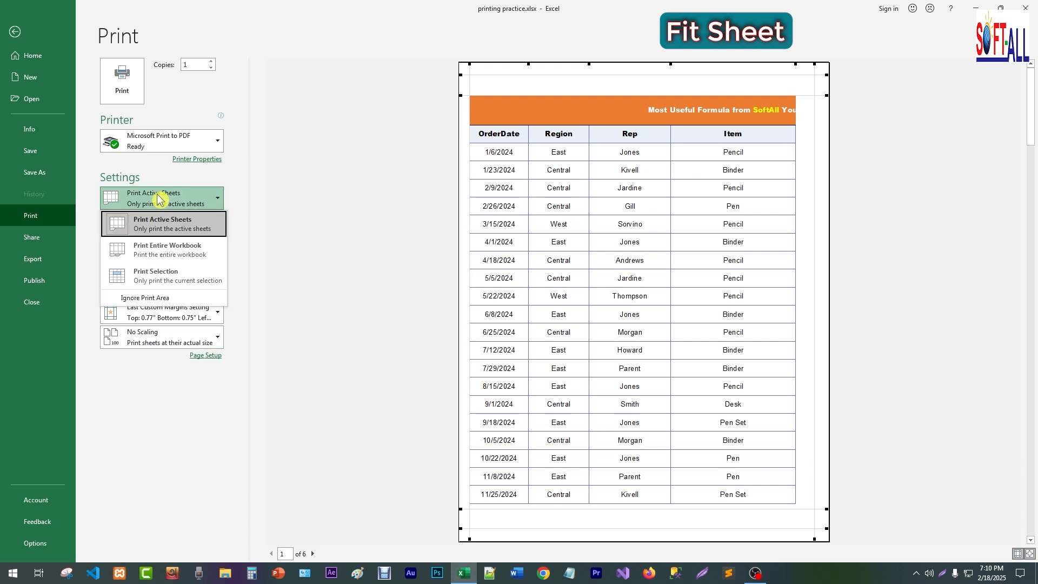
click(160, 223)
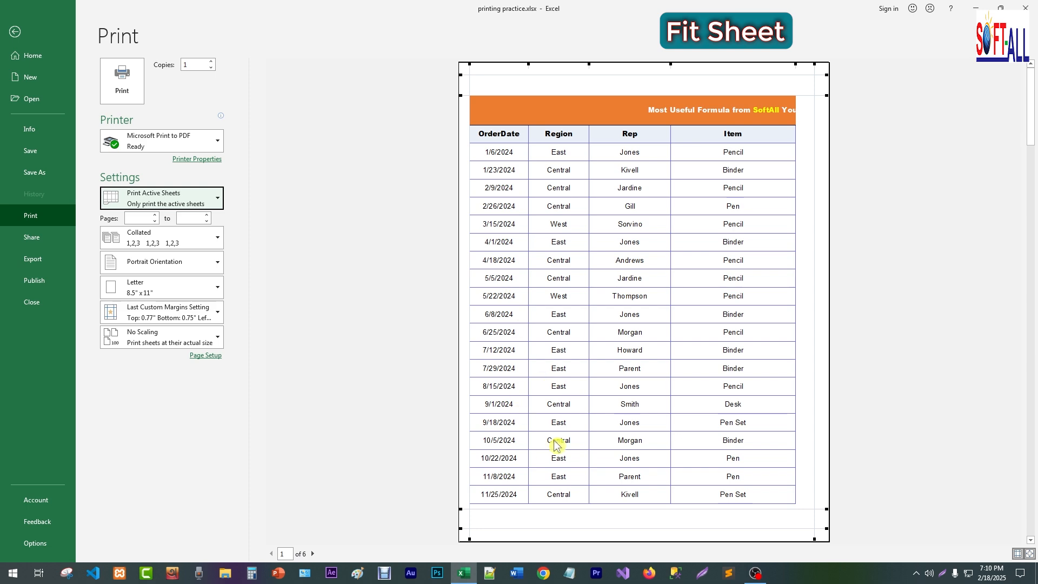
scroll(690, 287, down, 1)
scroll(686, 291, up, 1)
scroll(684, 292, down, 1)
scroll(684, 291, up, 1)
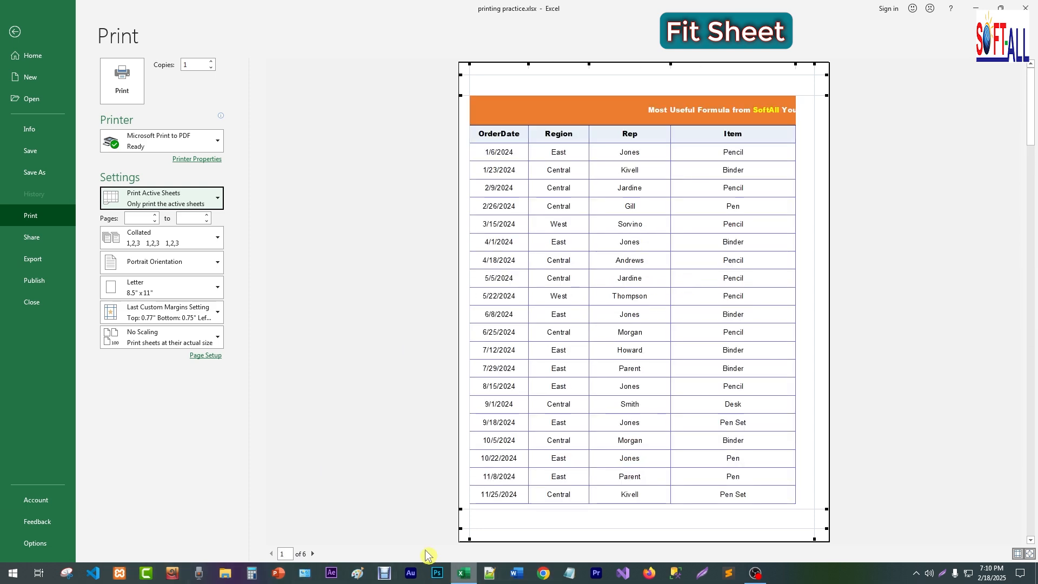
click(19, 36)
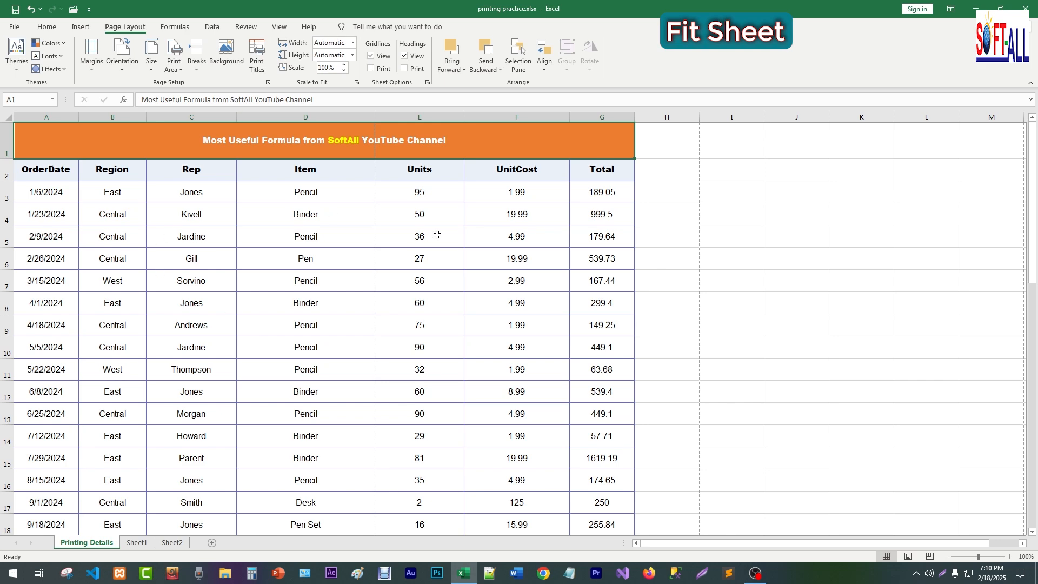
scroll(514, 262, down, 6)
scroll(276, 305, up, 6)
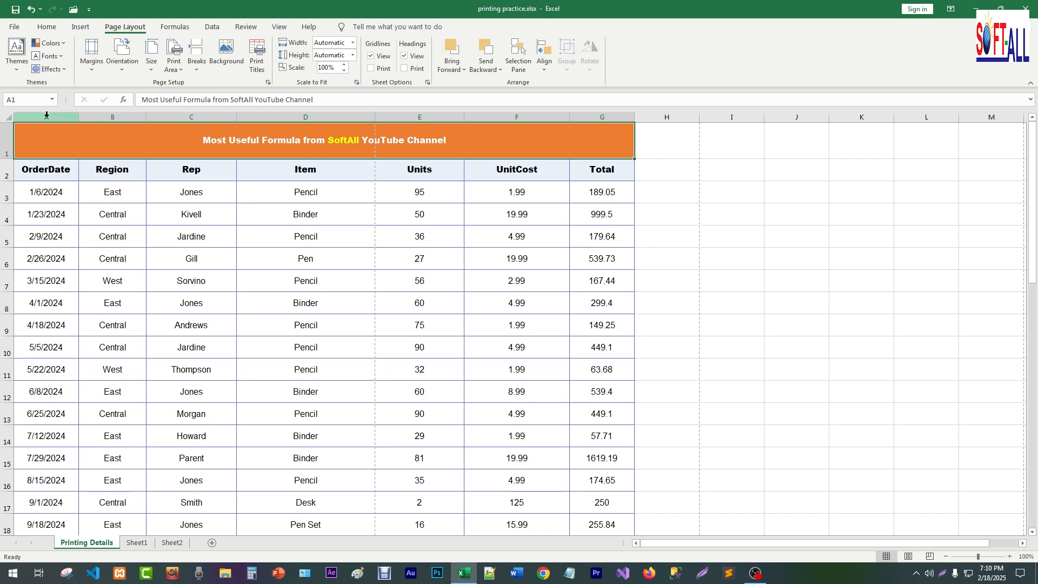
Narrow all columns of the sheet together so the table fits one page width, and check it in the print preview.
click(8, 118)
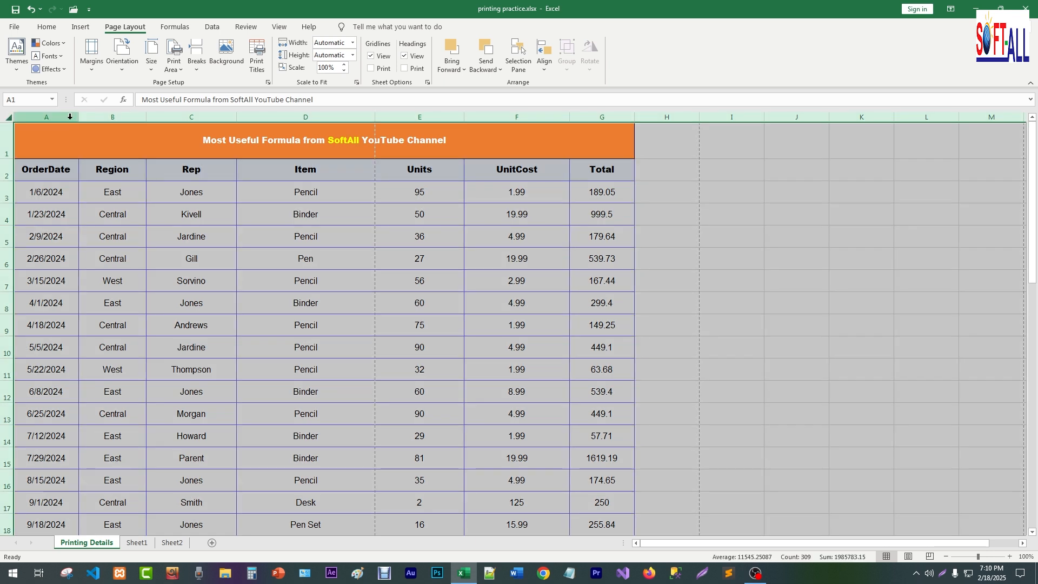
drag(145, 119, 132, 119)
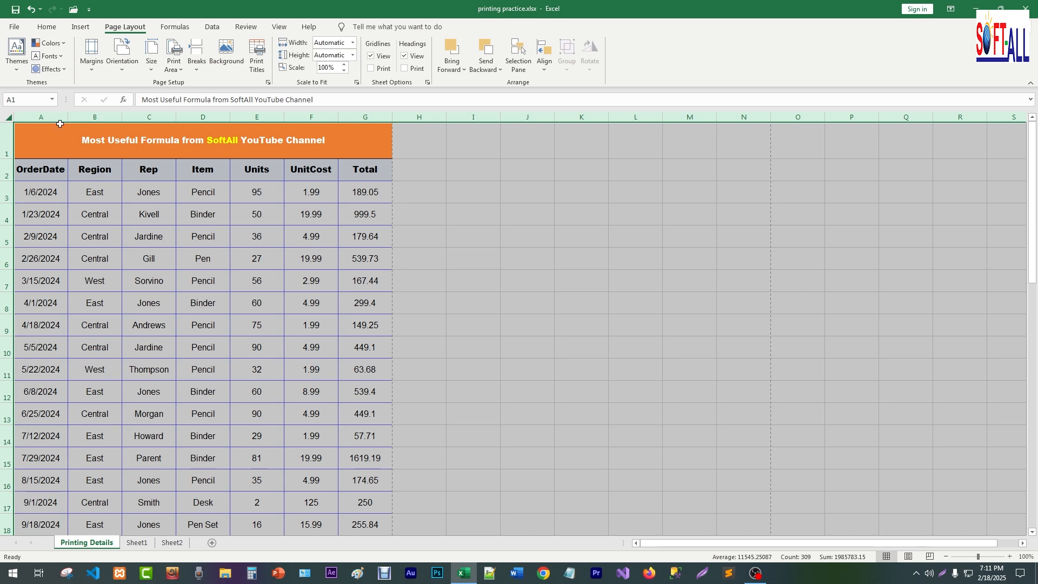
click(44, 148)
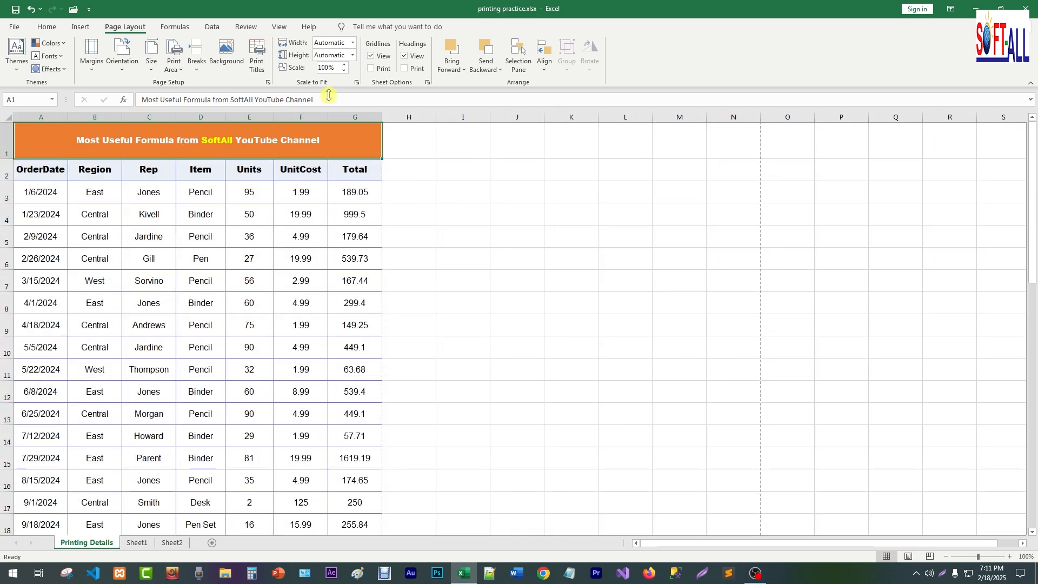
key(ctrl+p)
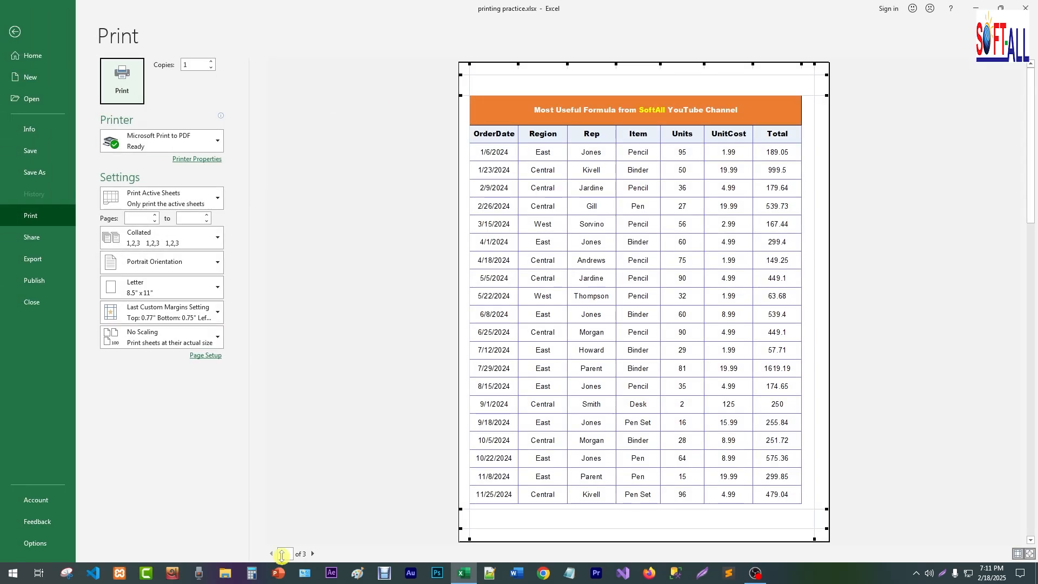
click(15, 32)
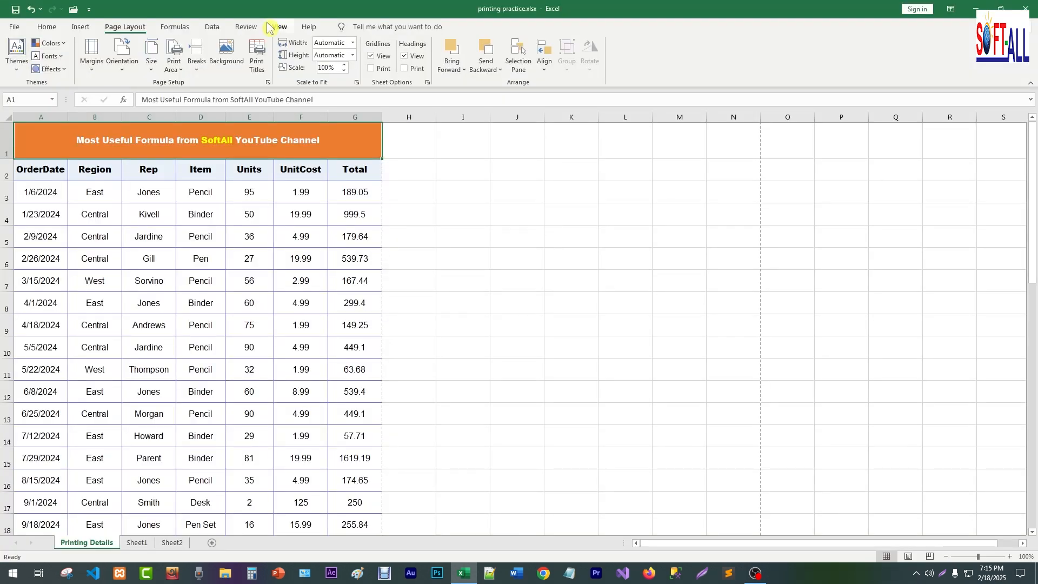
Send one copy of the active sheet to the Microsoft Print to PDF printer, in portrait orientation without scaling.
key(ctrl+p)
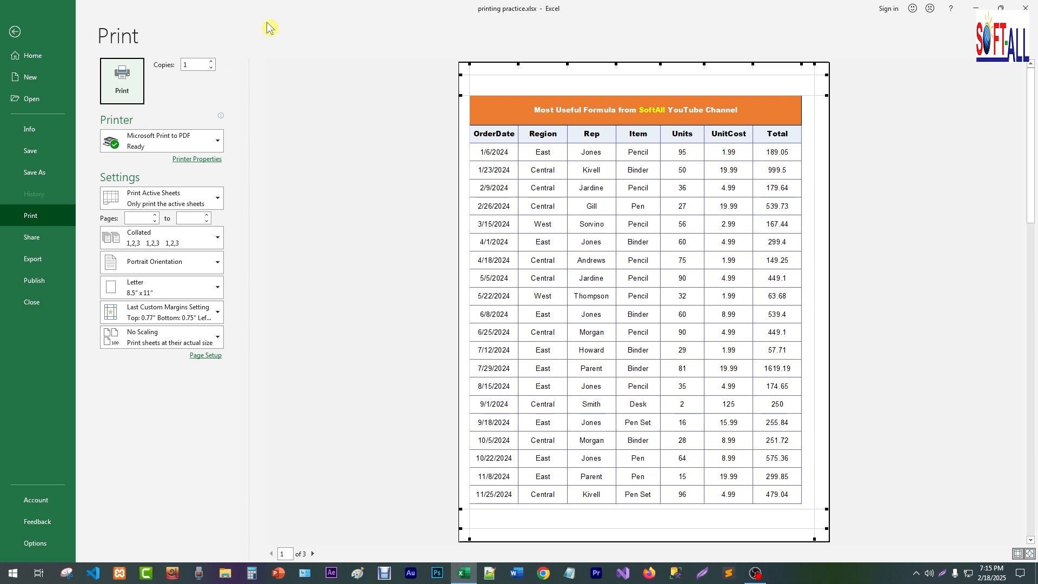
double_click(188, 63)
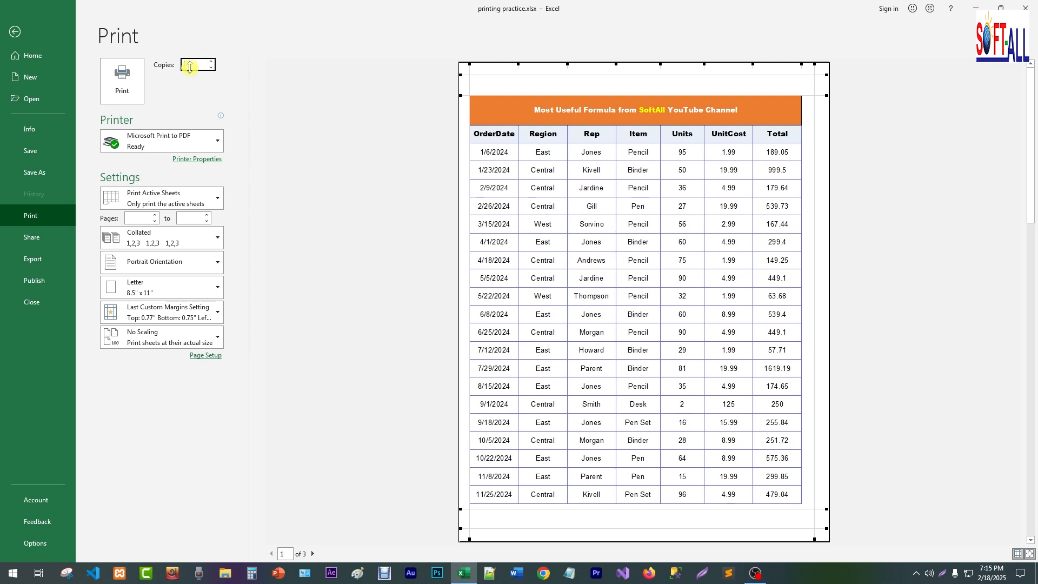
click(175, 97)
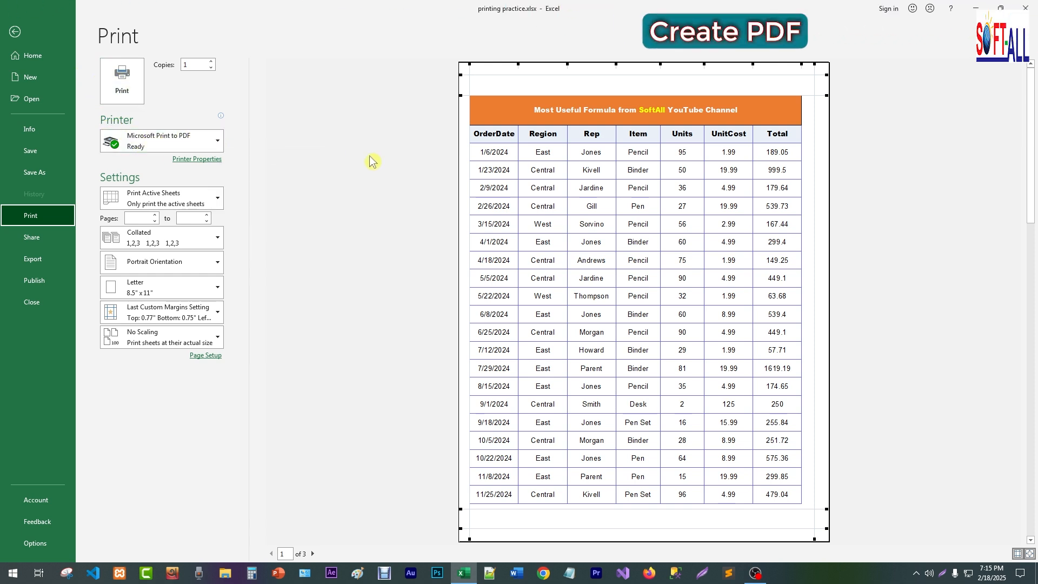
click(122, 78)
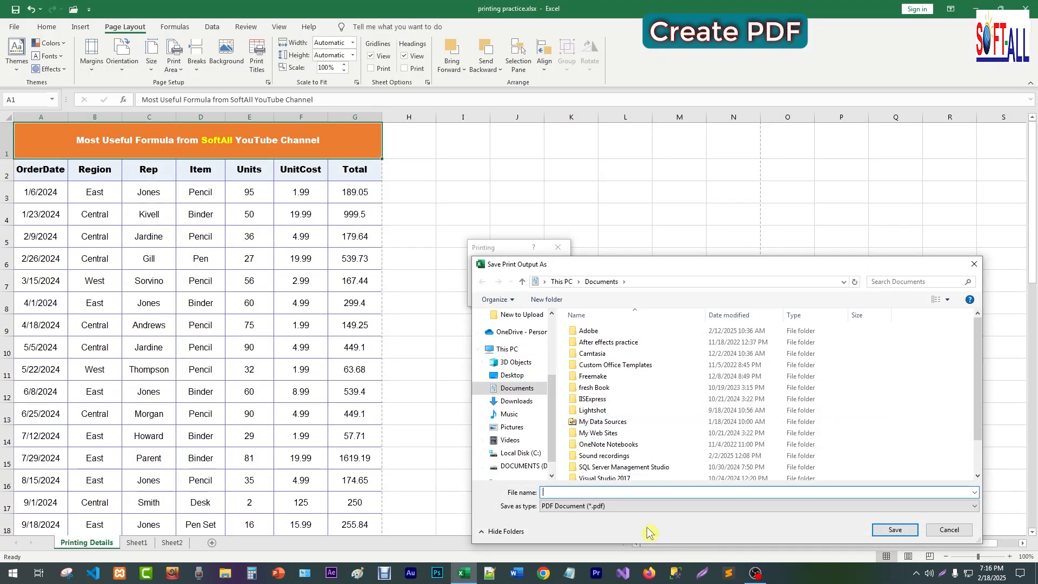
Name the PDF print output abc and save it to the Desktop.
text(abc)
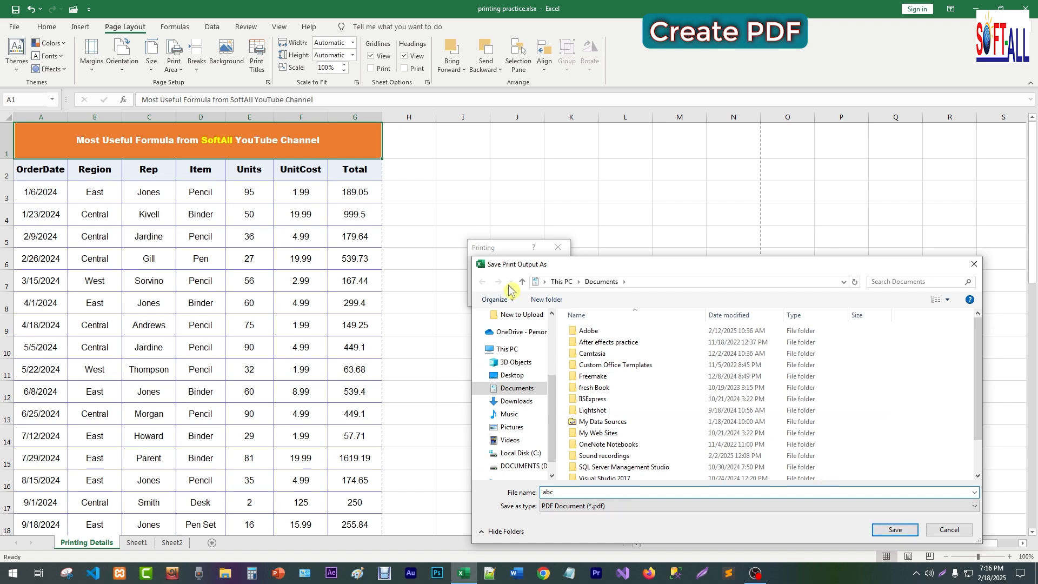
scroll(519, 362, up, 3)
scroll(533, 357, up, 1)
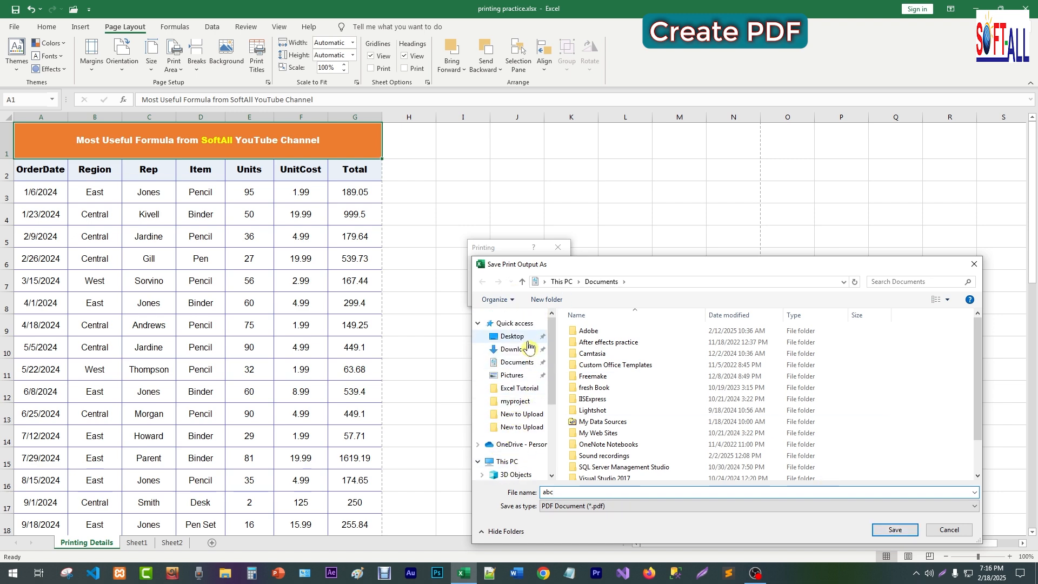
click(518, 337)
click(895, 530)
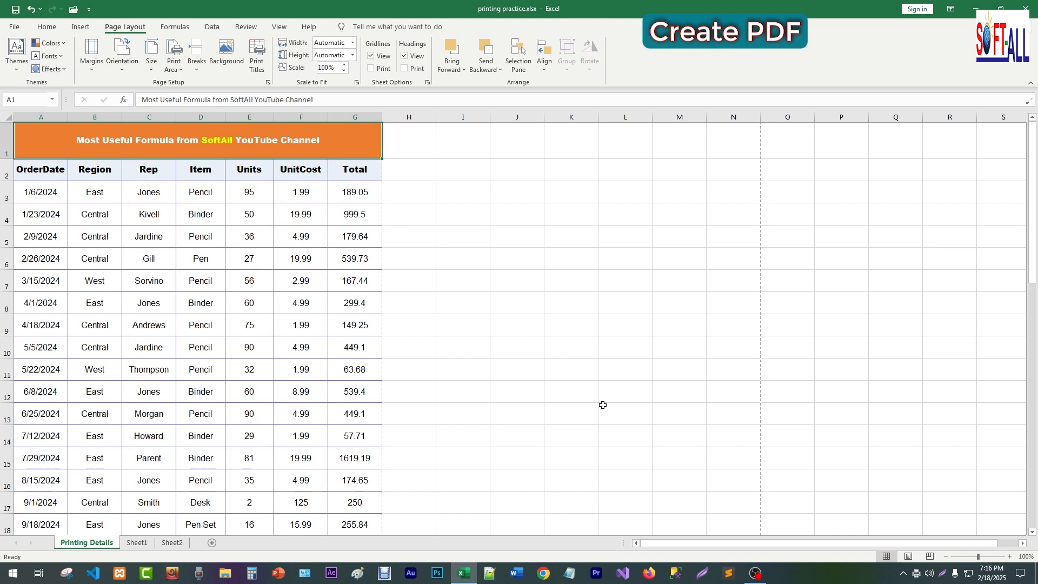
Open abc.pdf from the desktop to view the exported sheet, close it and return to the Excel workbook.
key(super+d)
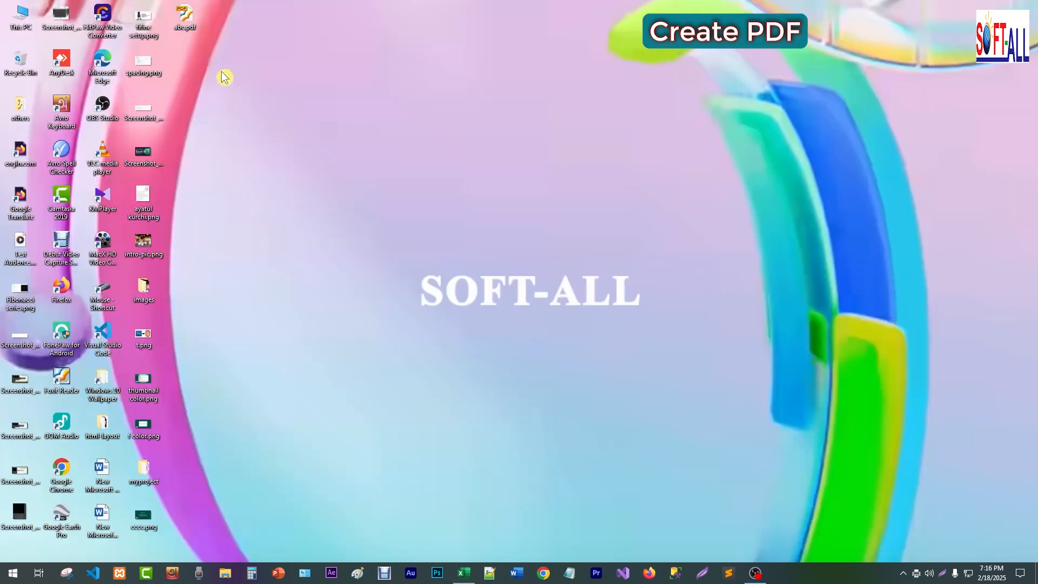
double_click(189, 20)
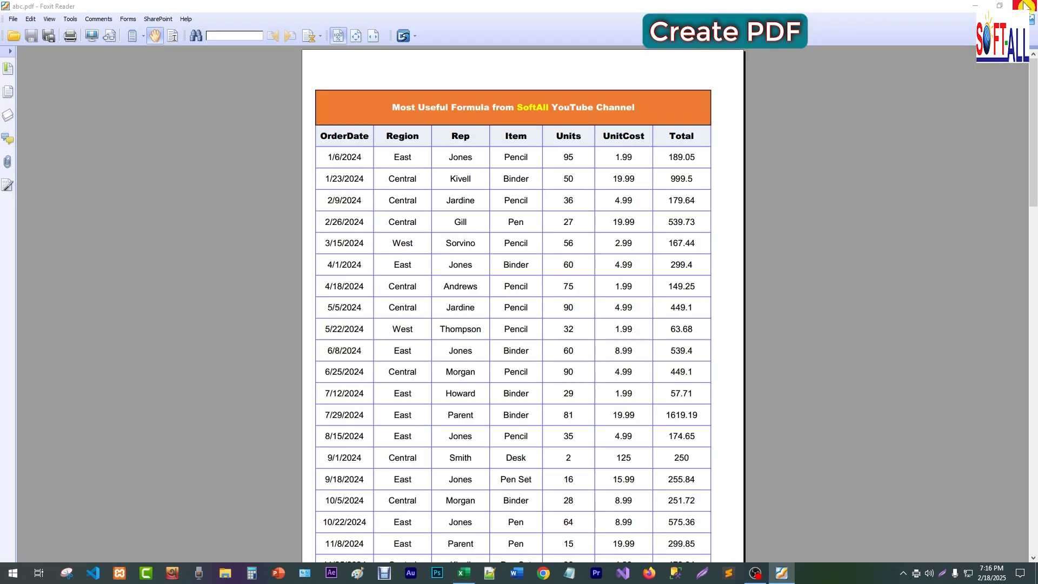
click(1026, 6)
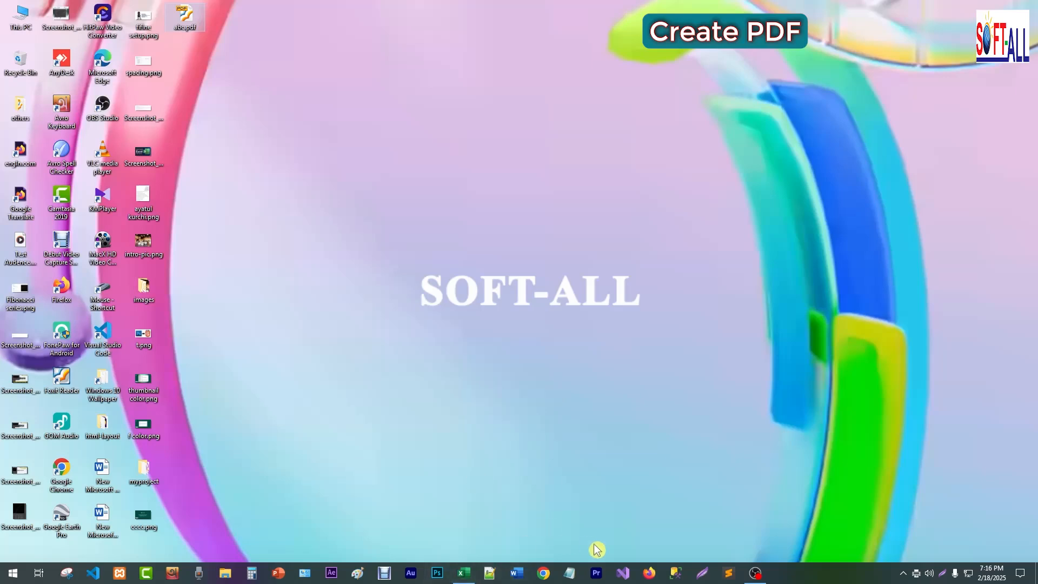
click(464, 573)
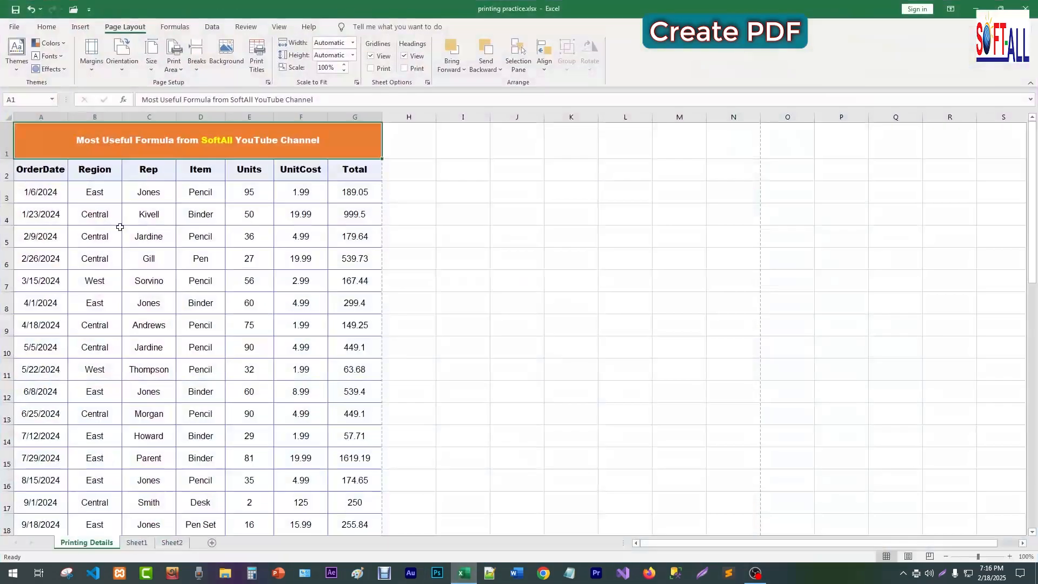
Open the print settings for the Printing Details sheet and view the list of available printers.
click(13, 31)
click(30, 215)
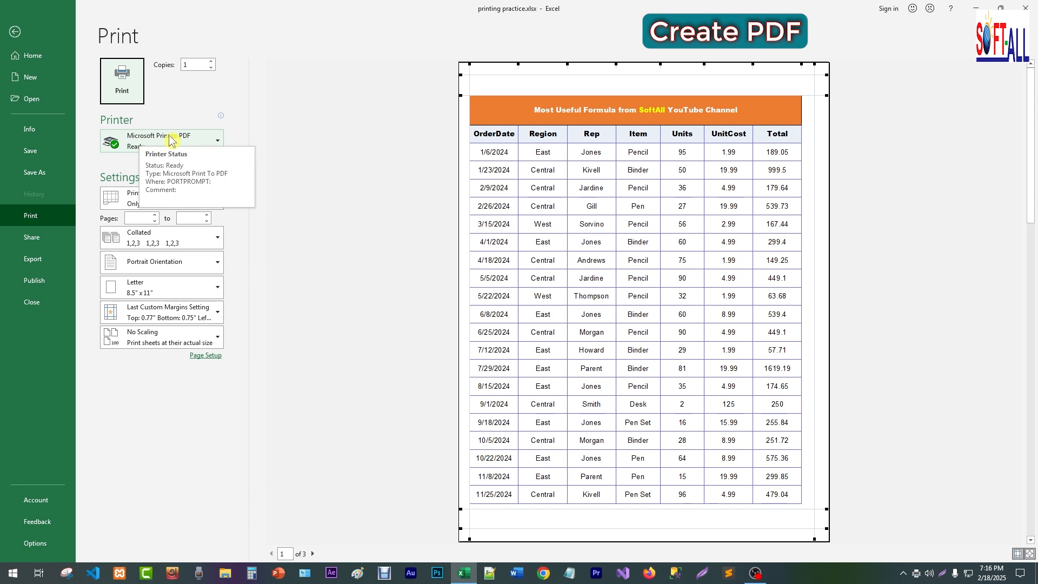
click(219, 143)
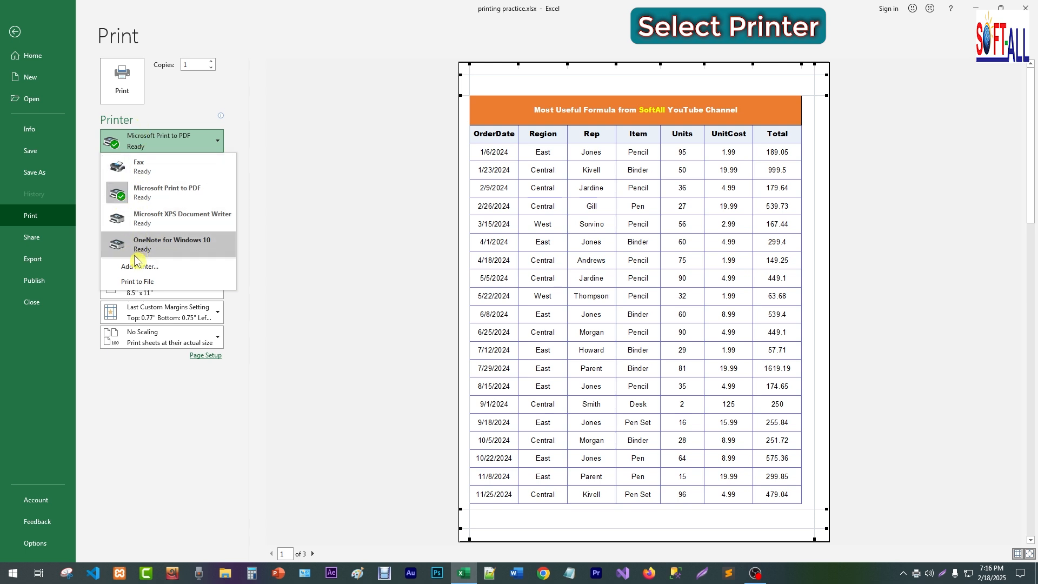
mouse_move(135, 261)
click(214, 142)
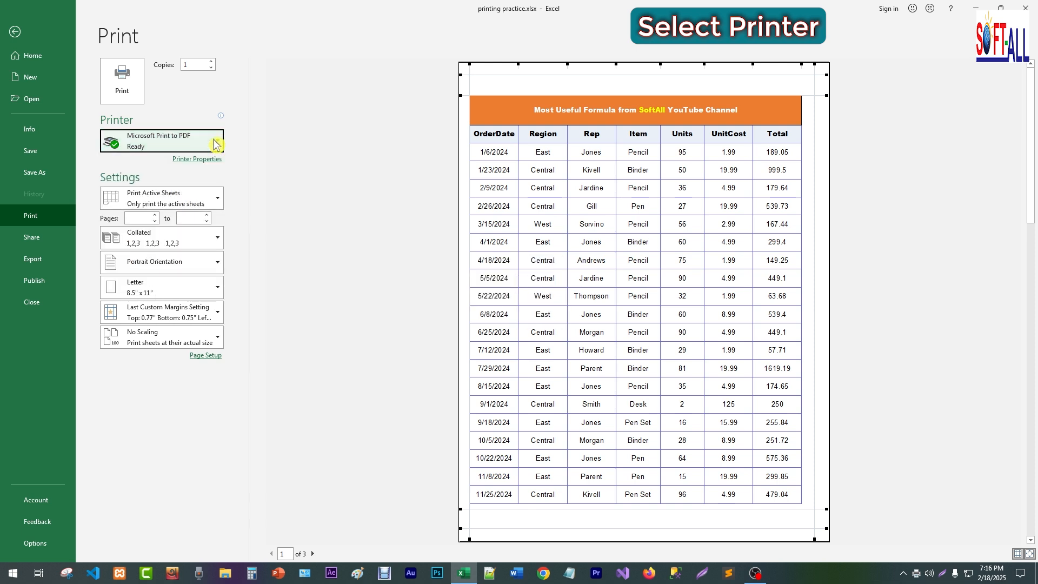
Set the print range to pages 1 to 2.
click(140, 218)
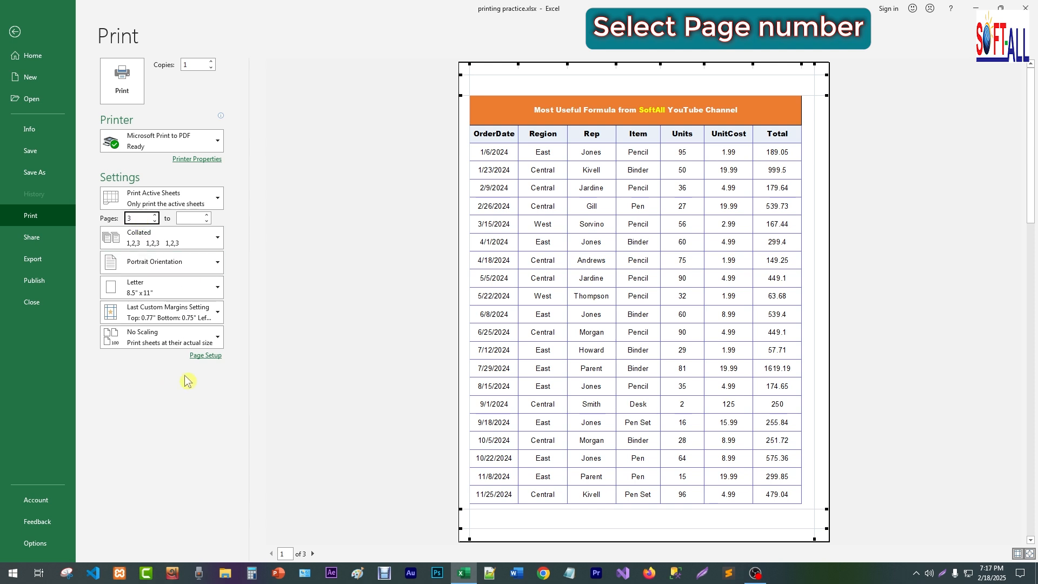
double_click(138, 217)
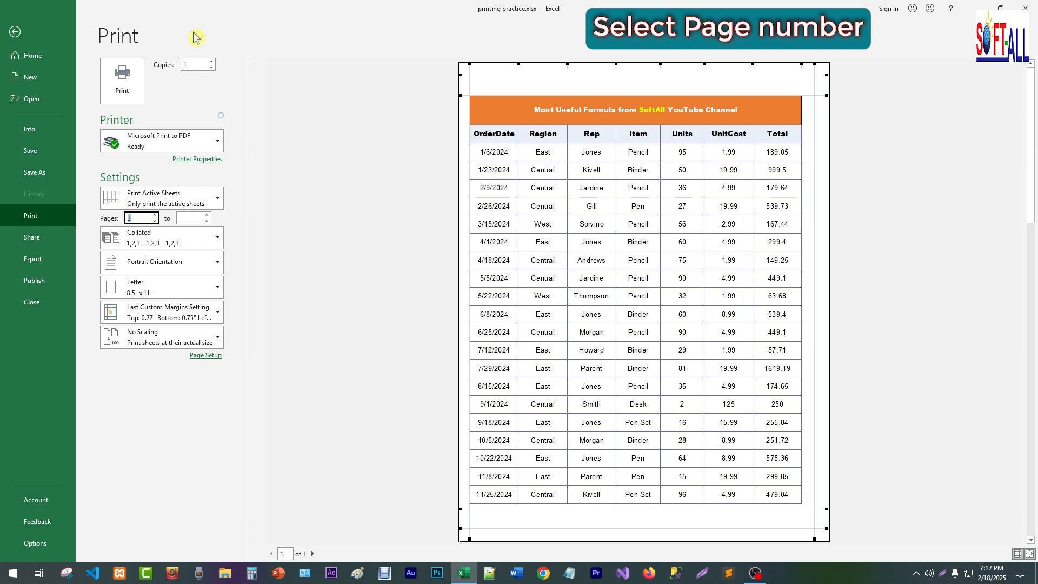
text(1)
click(185, 217)
text(2)
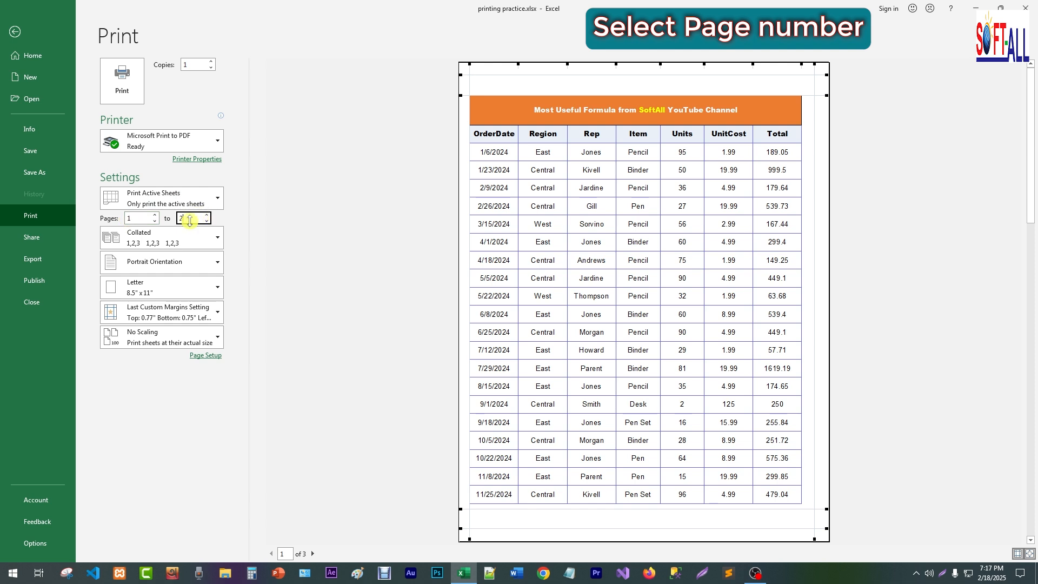
Clear the end page of the print range, leaving only the start page set.
double_click(139, 218)
double_click(193, 218)
key(BackSpace)
double_click(139, 218)
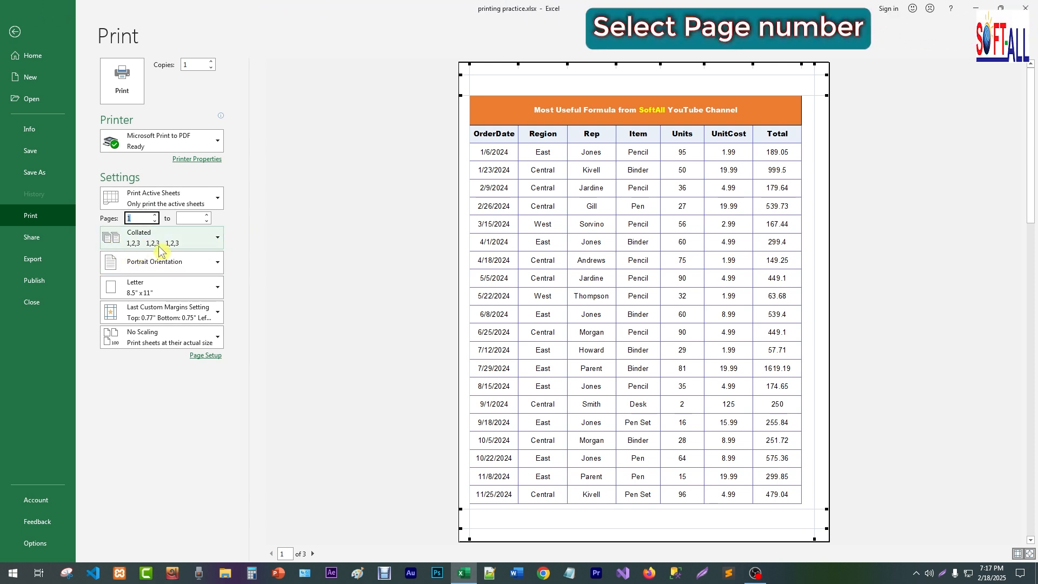
Try the Uncollated page order for the printout, and switch back to Collated.
click(217, 240)
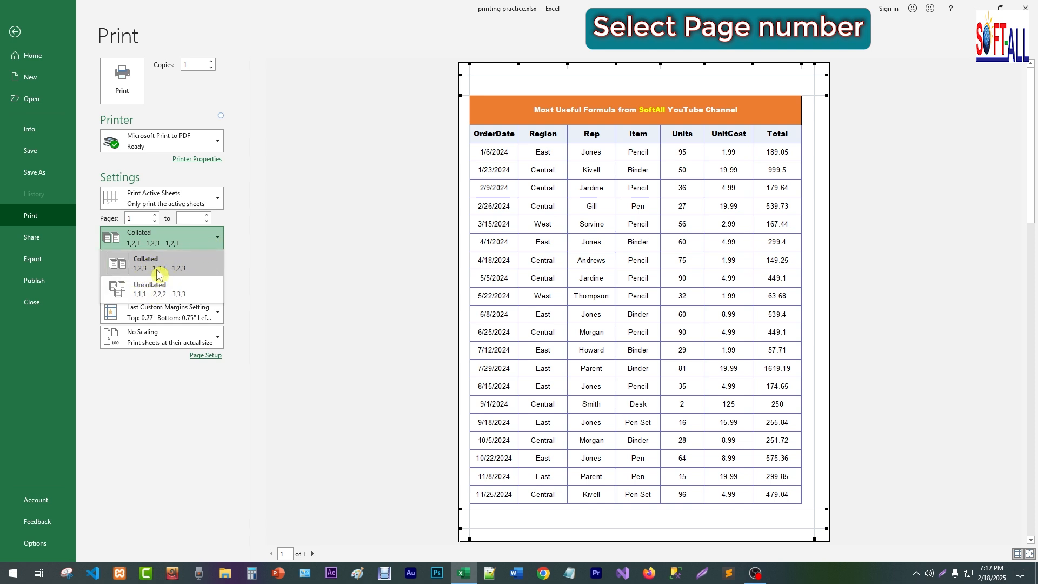
click(142, 295)
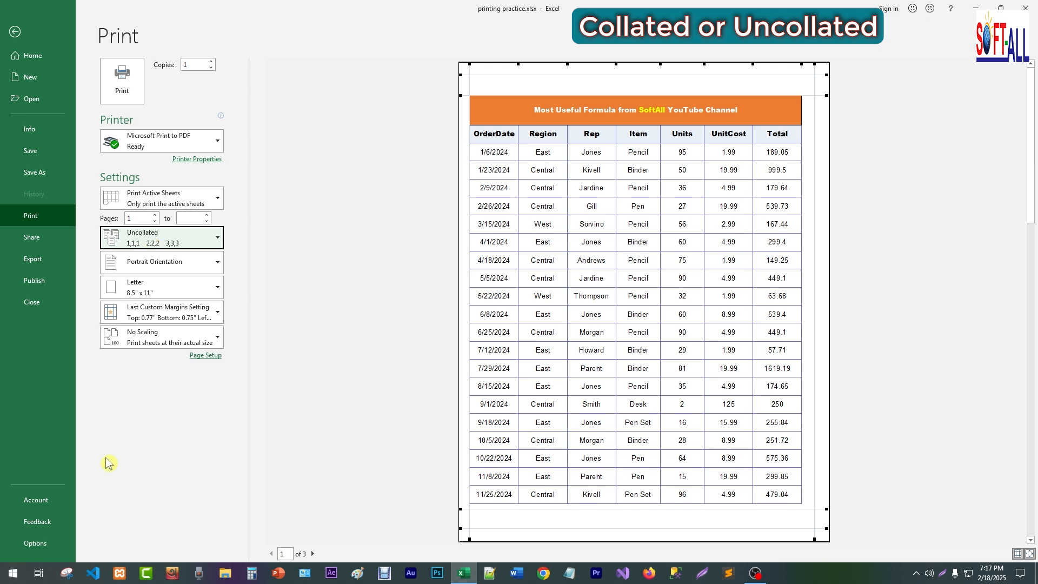
click(174, 246)
click(139, 264)
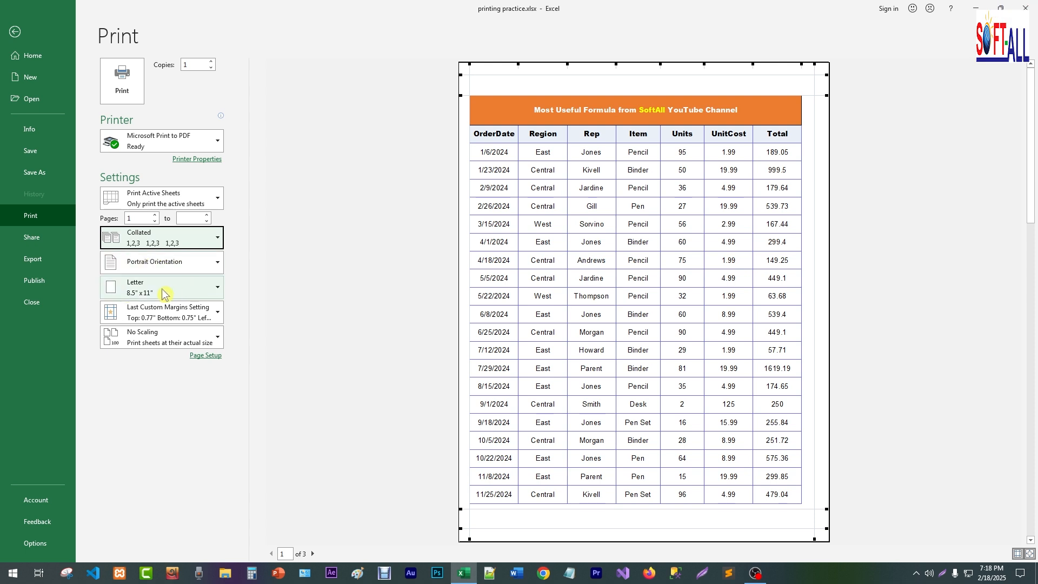
View the paper sizes available for the selected printer without choosing another one.
click(216, 289)
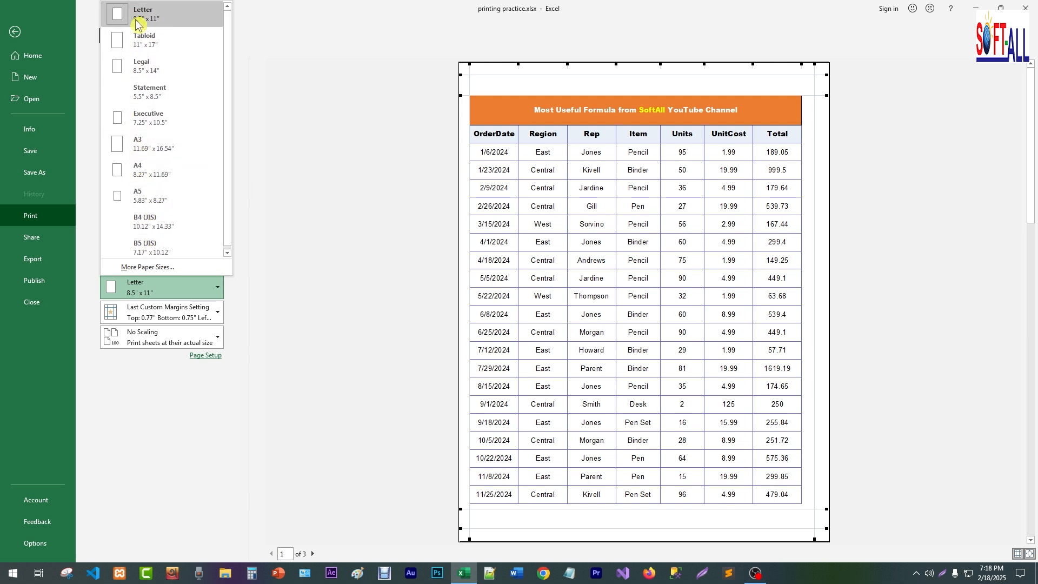
click(295, 292)
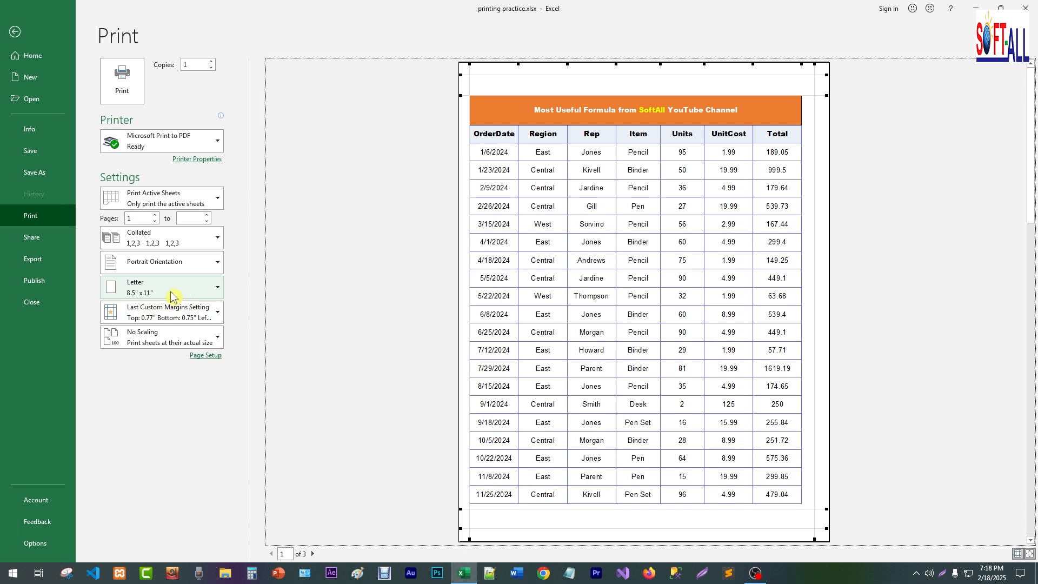
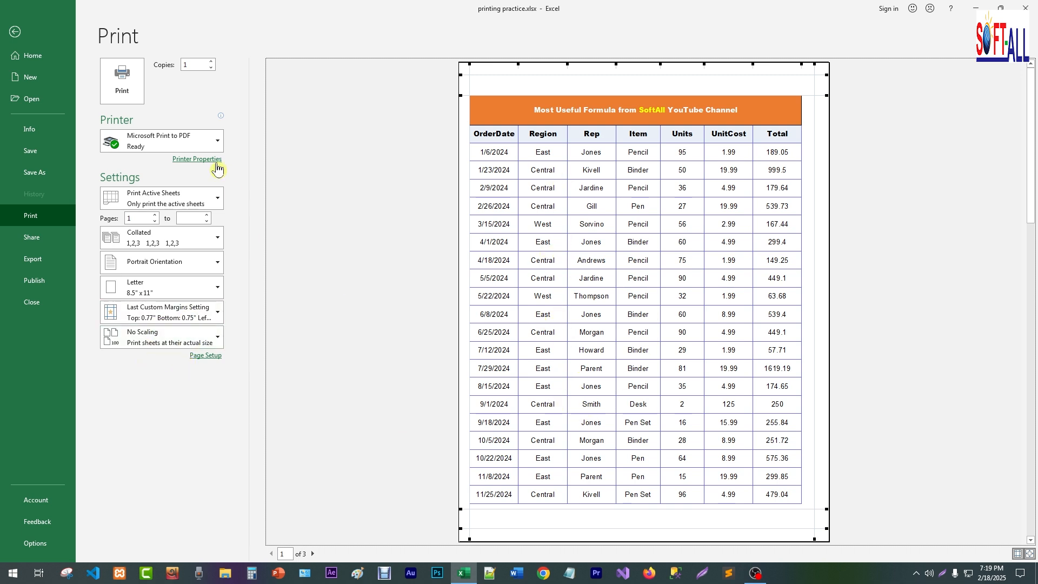
Try OneNote for Windows 10 as the printer, and switch back to Microsoft Print to PDF.
click(157, 138)
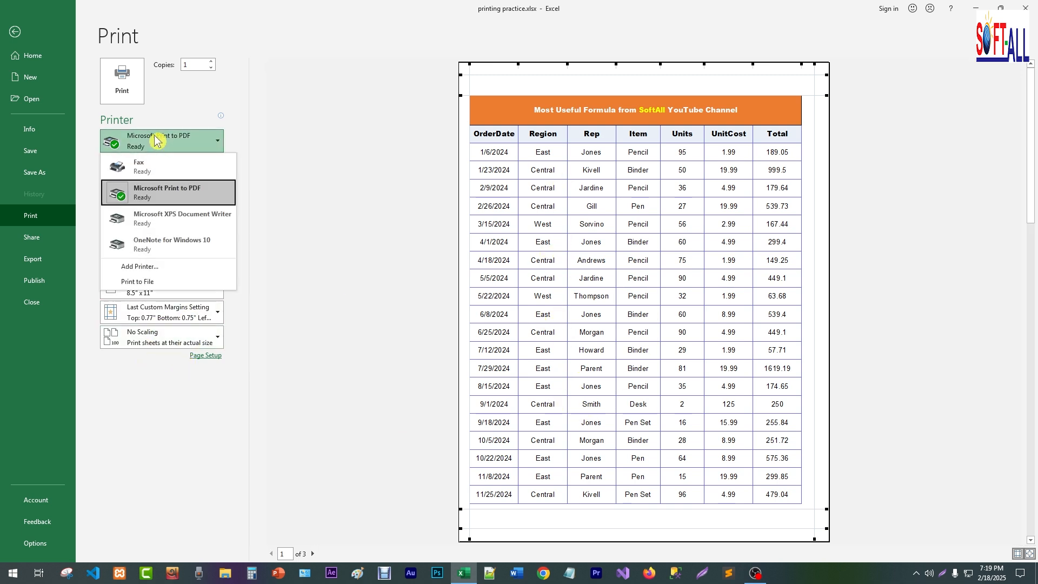
click(150, 244)
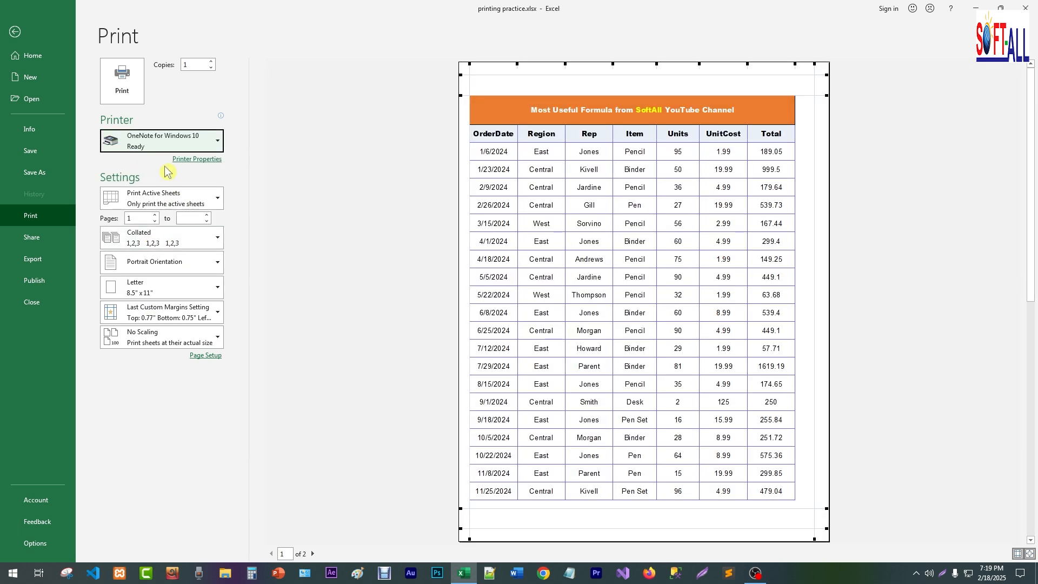
click(158, 143)
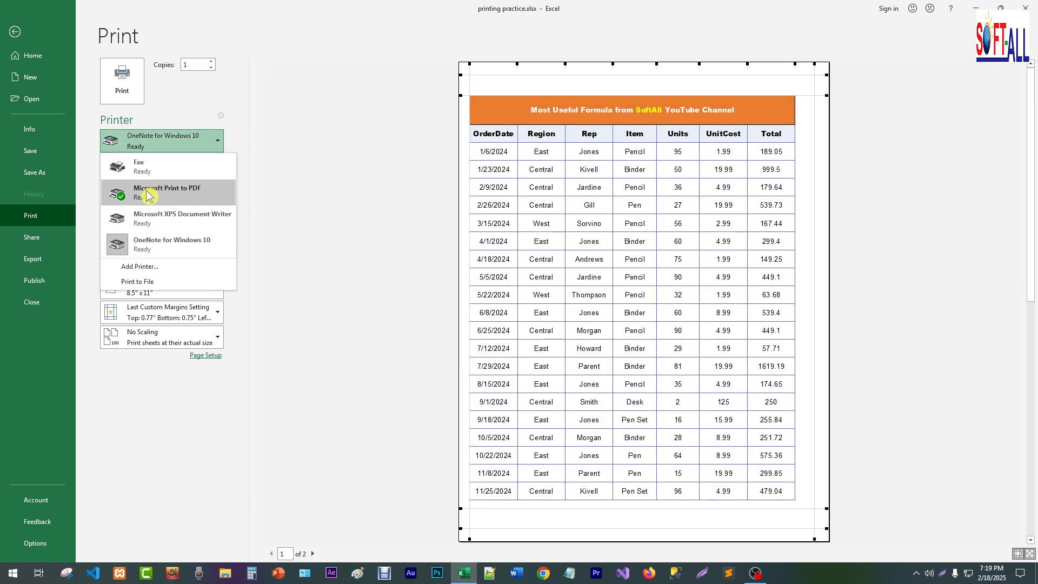
click(164, 245)
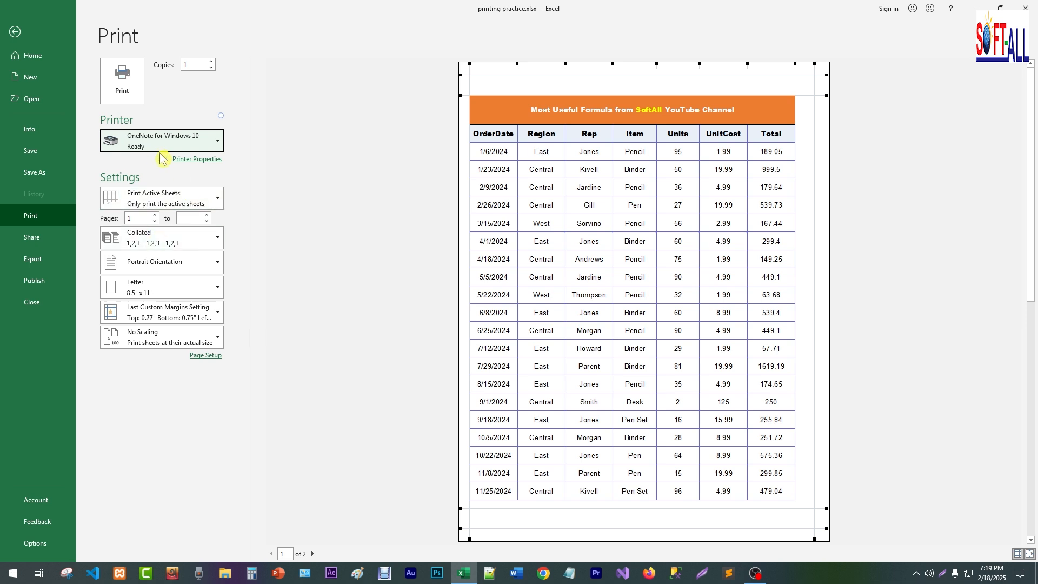
click(189, 147)
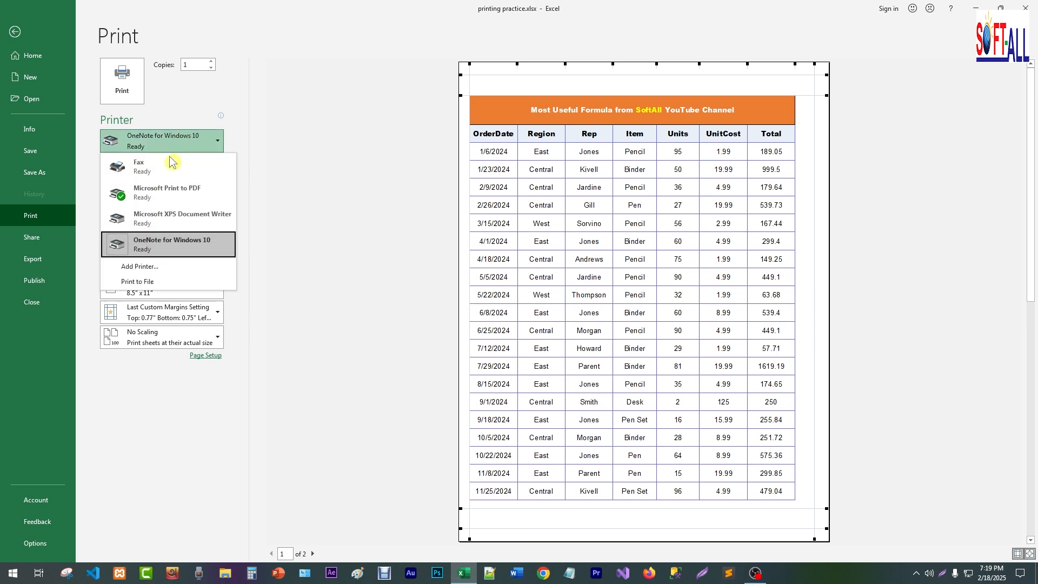
click(161, 196)
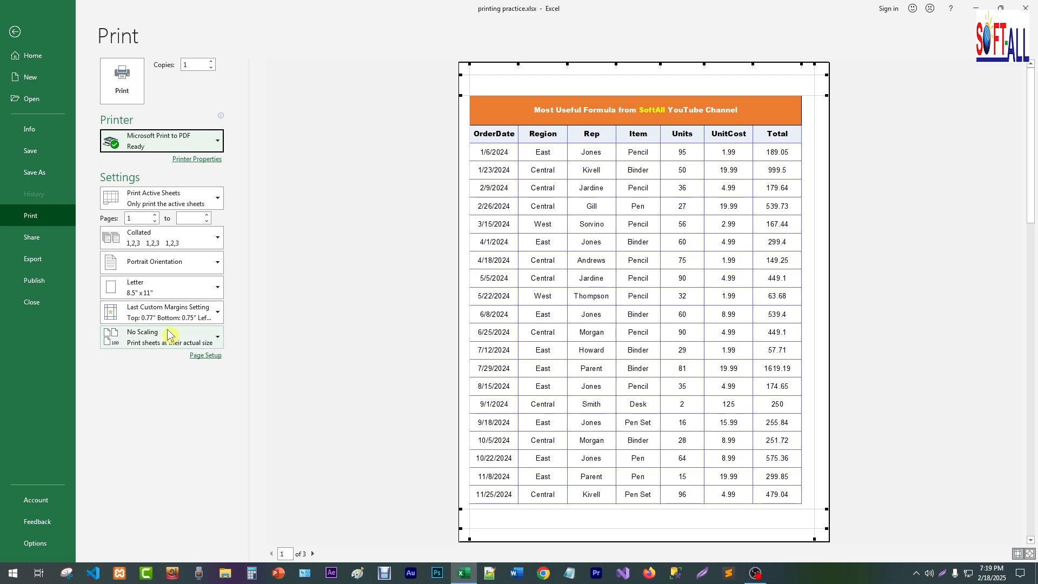
Reopen the print preview, hide its margin guides and return to the worksheet.
key(Escape)
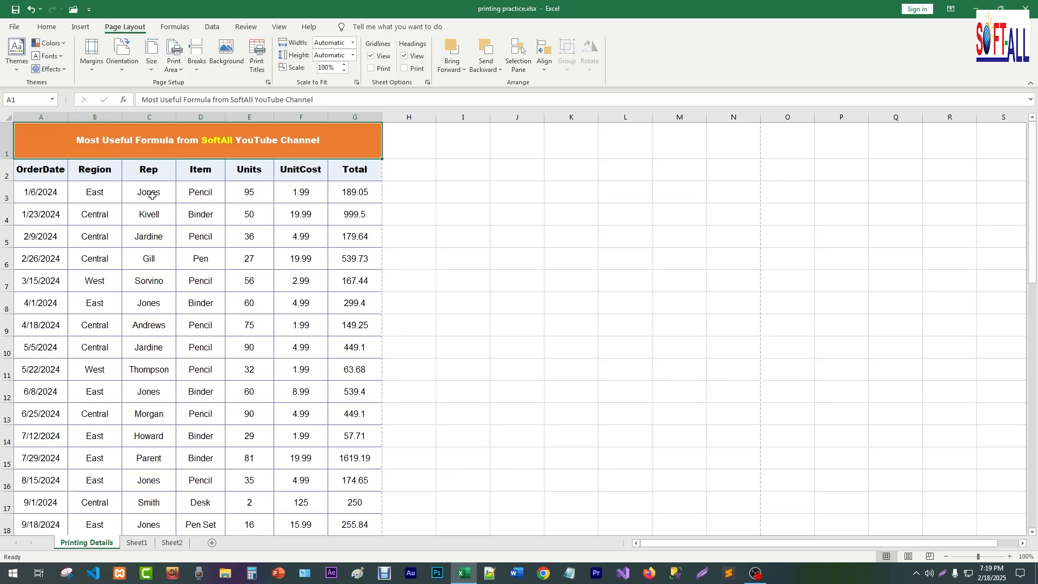
key(ctrl+p)
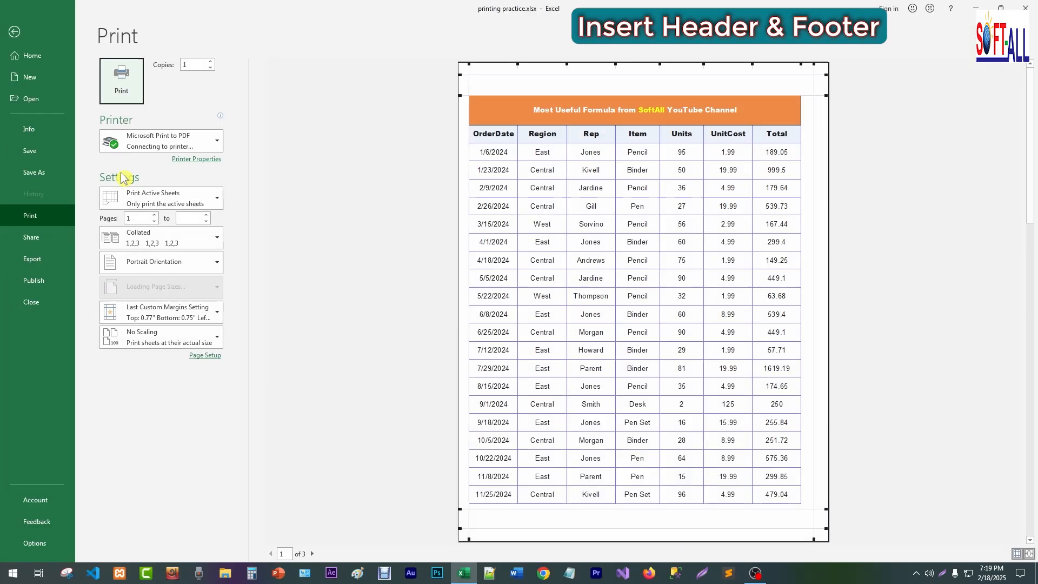
click(1018, 553)
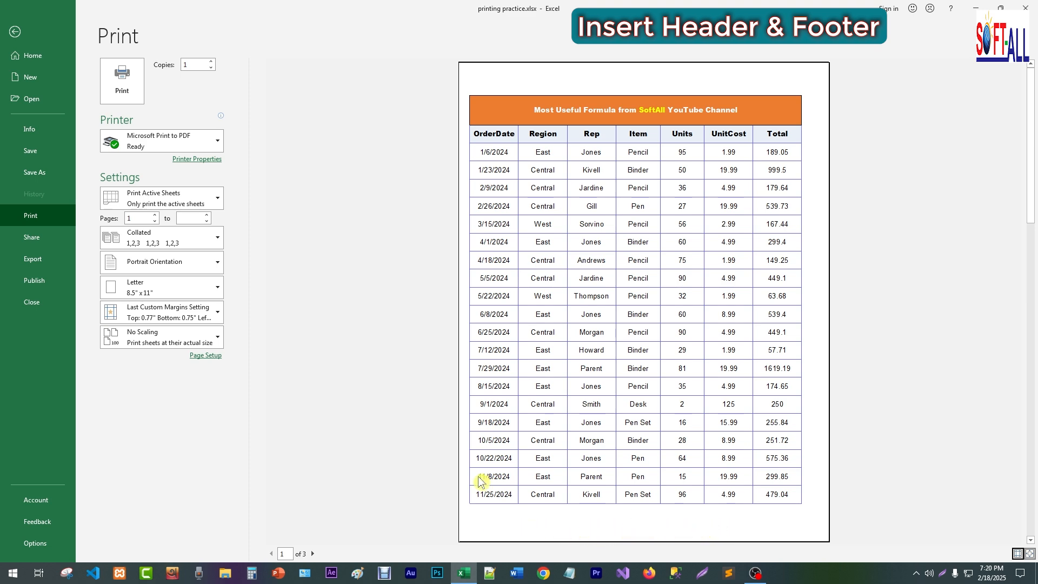
click(16, 33)
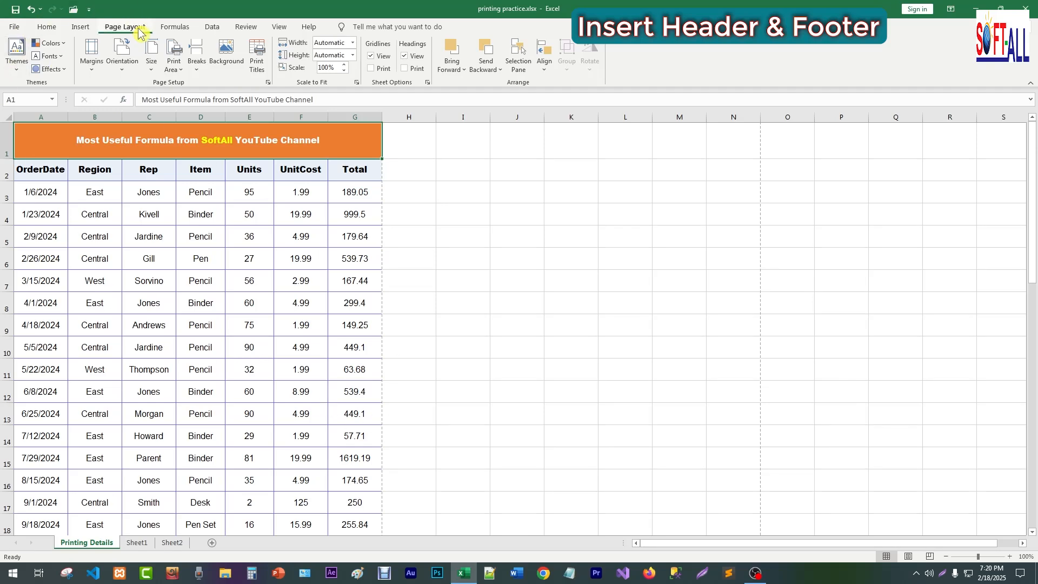
Add a header to the Printing Details sheet and step through its left, center and right sections.
click(81, 28)
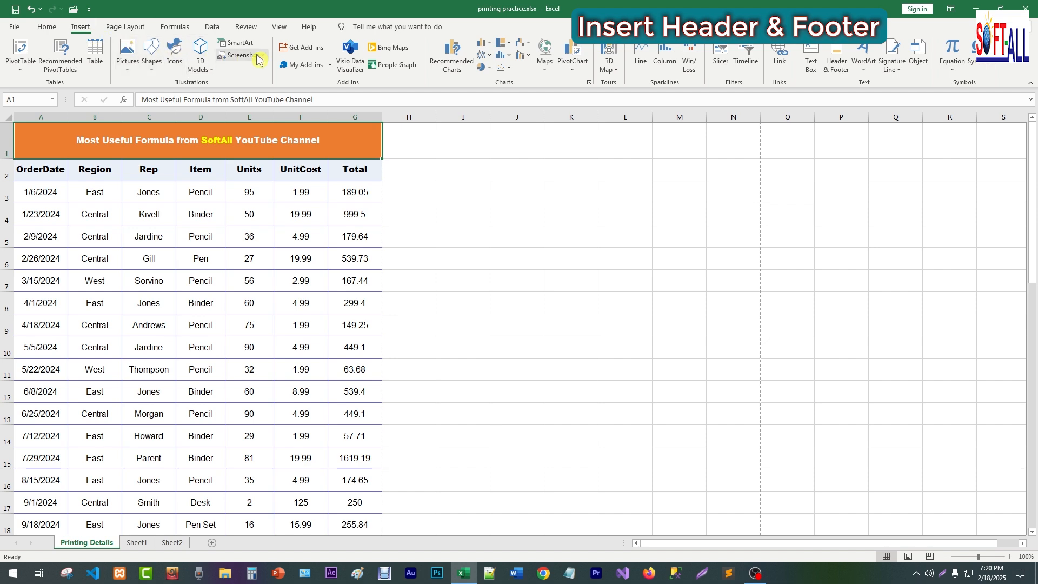
click(838, 62)
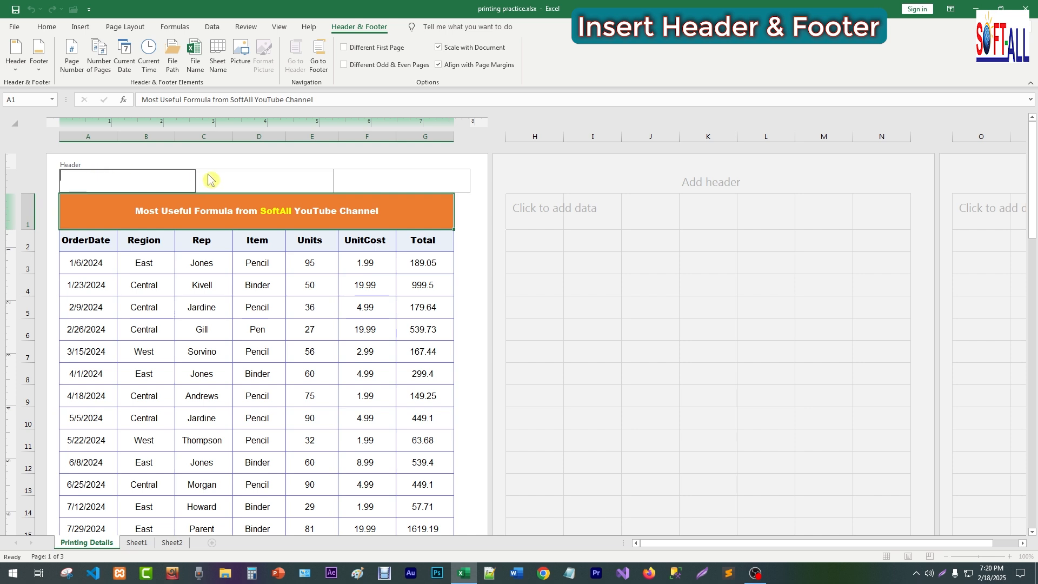
click(381, 180)
click(125, 183)
click(235, 185)
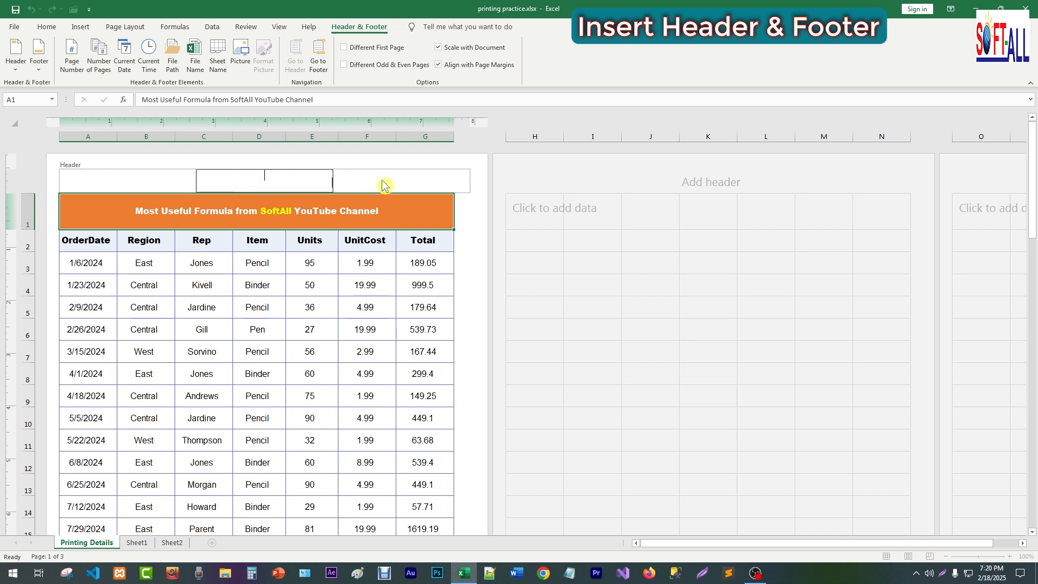
click(394, 184)
click(229, 184)
click(112, 185)
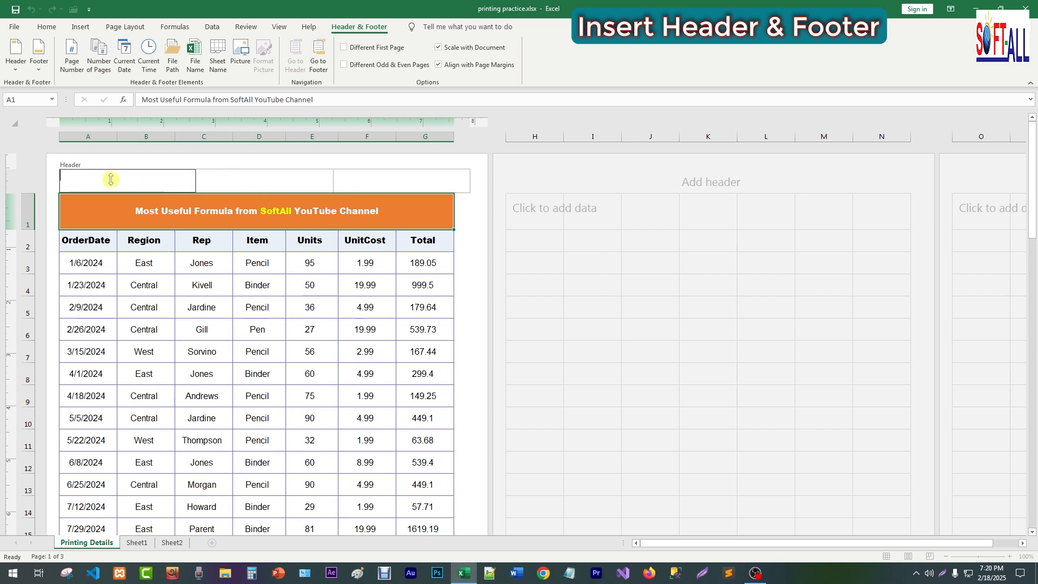
click(385, 178)
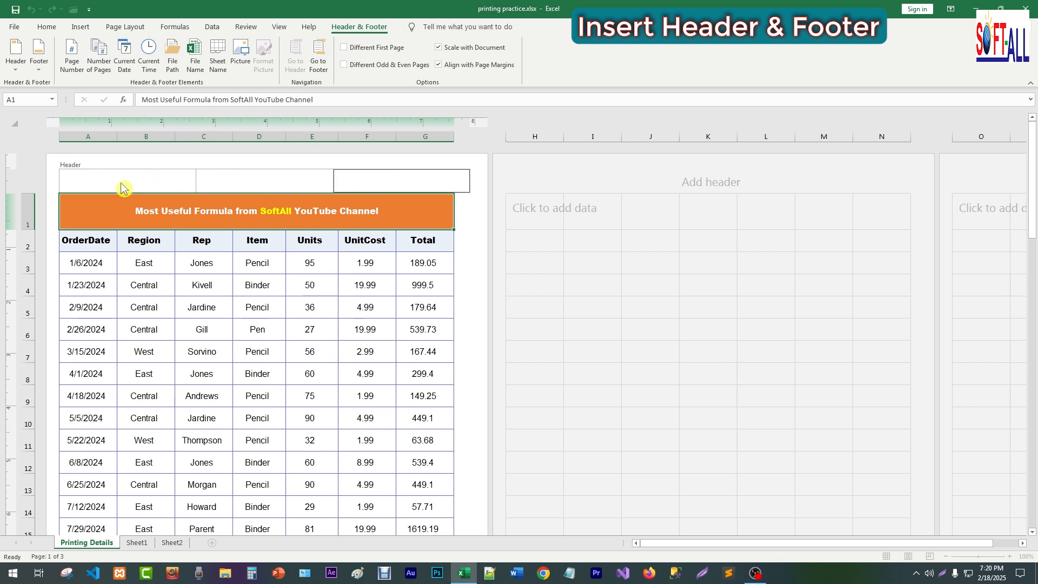
click(139, 178)
Insert the automatic page number in the header's center section and check it on the following page.
click(246, 181)
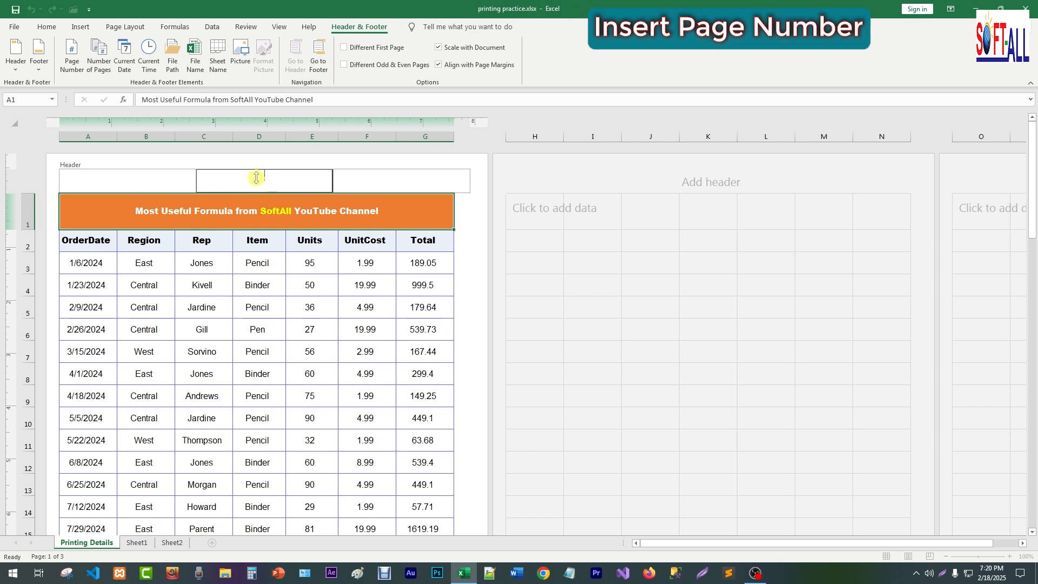
click(77, 75)
click(599, 314)
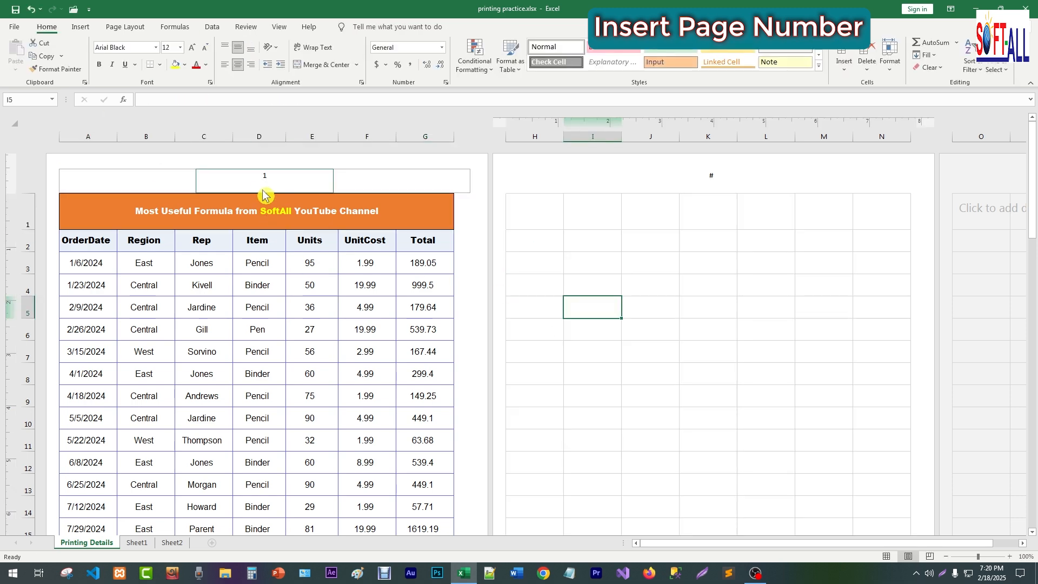
scroll(257, 357, down, 8)
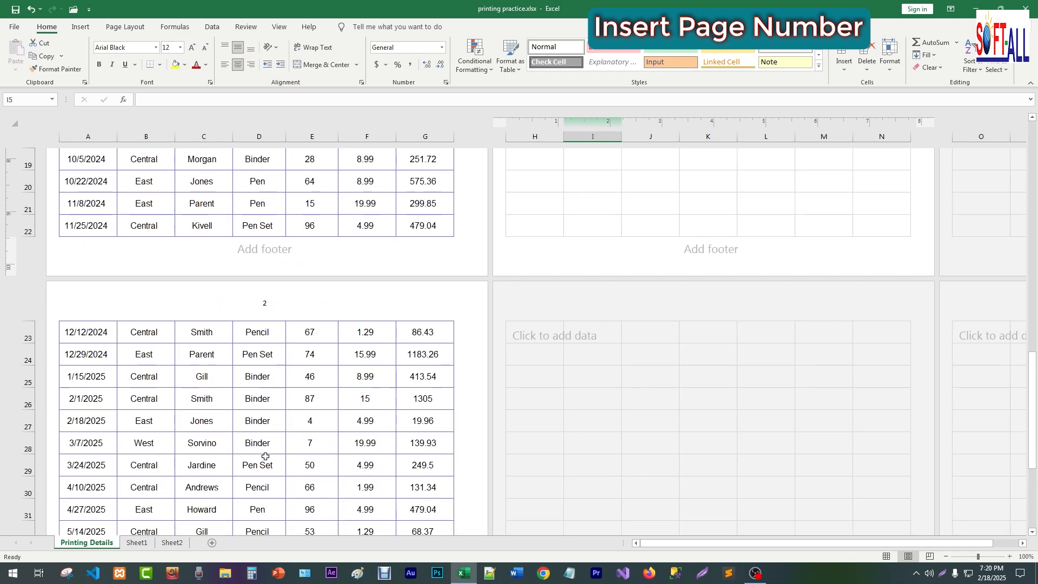
Delete the page number code from the header's center section on the first page and check the following page's header.
scroll(265, 453, up, 8)
click(258, 179)
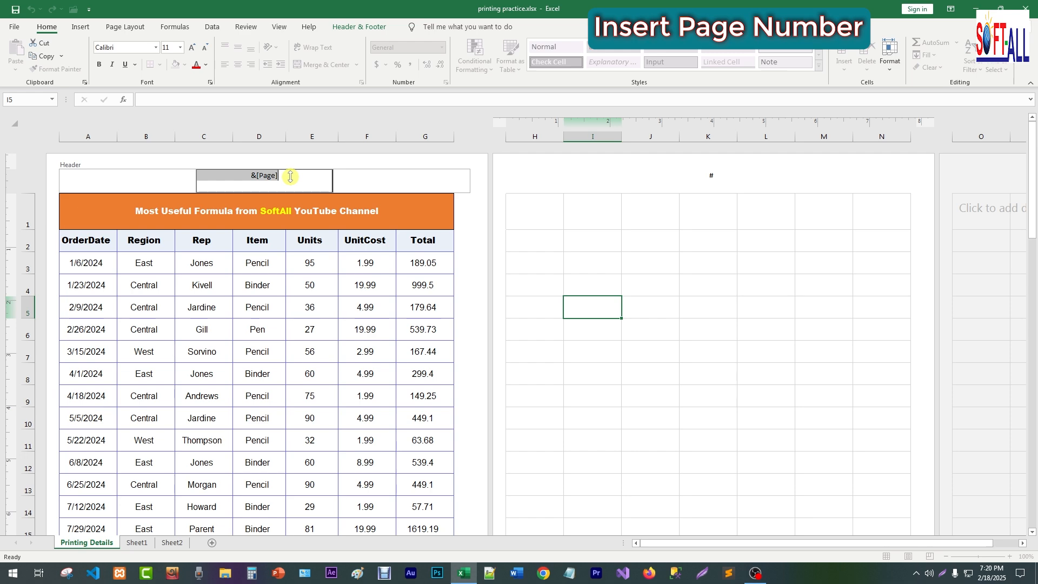
key(Delete)
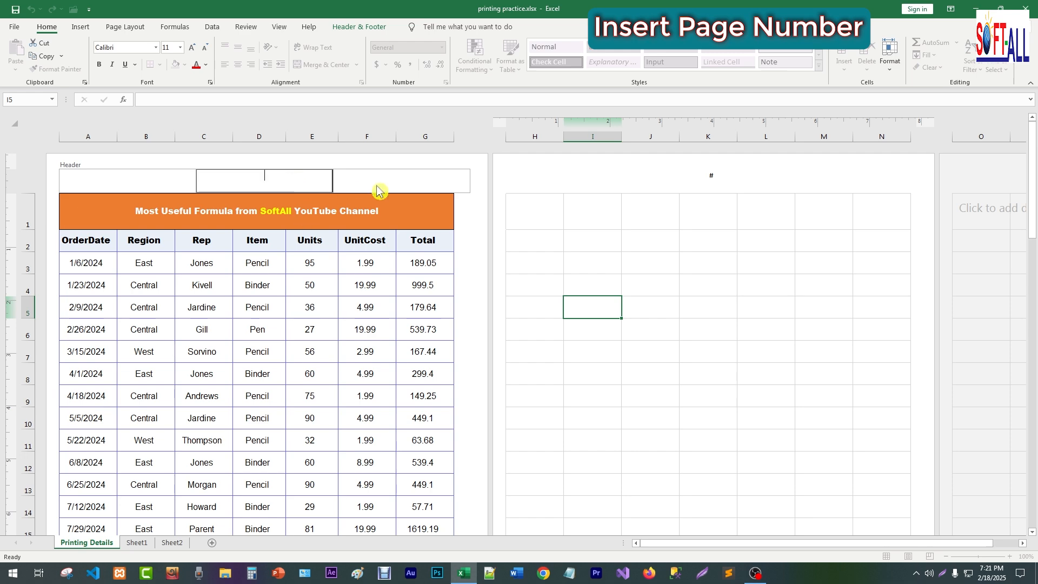
click(521, 204)
scroll(270, 276, down, 8)
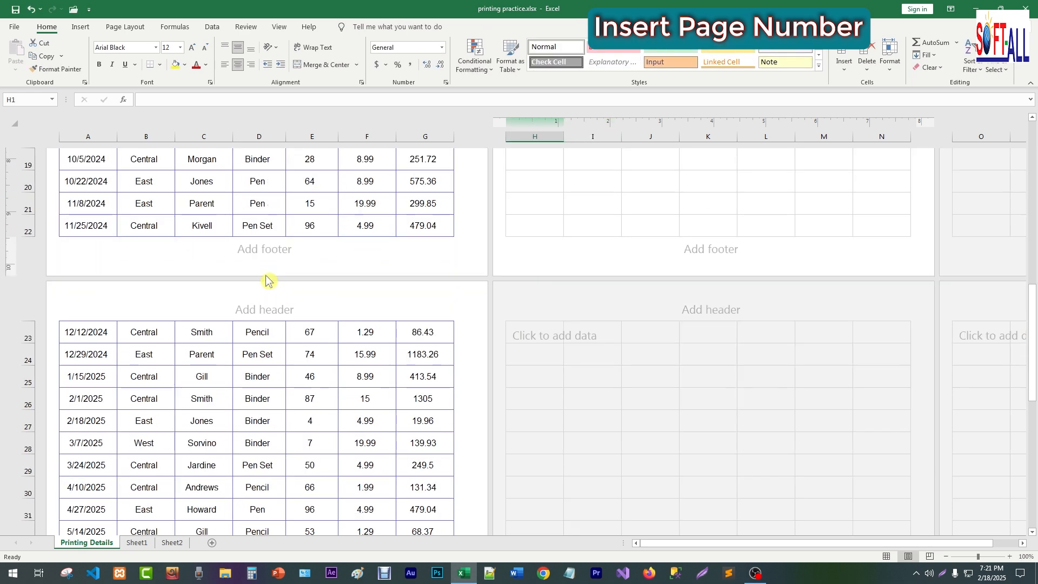
Look at the first page's header center section and the footer area below row 22, leaving both empty.
scroll(268, 303, up, 8)
click(239, 180)
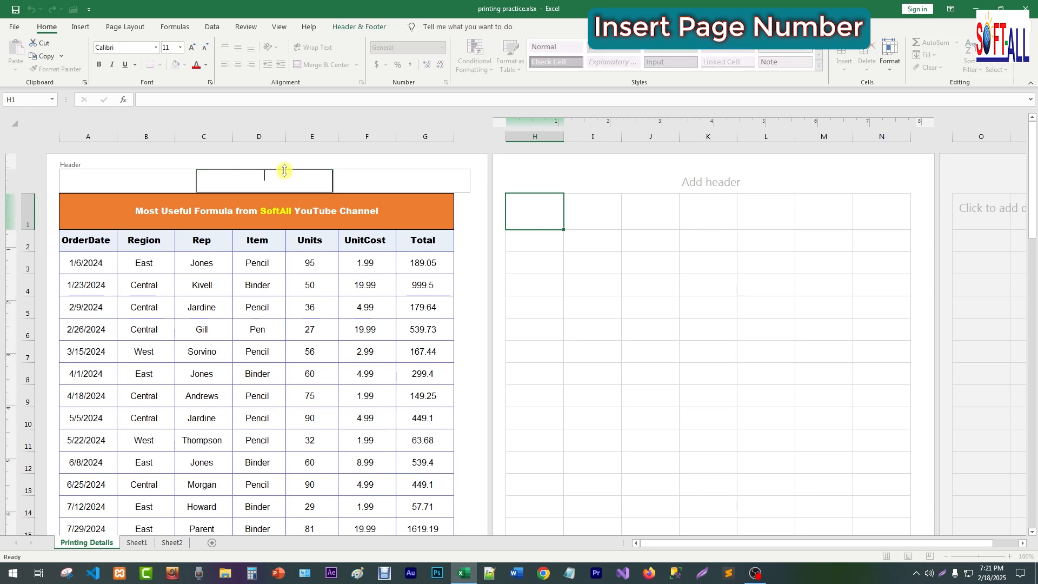
click(513, 327)
scroll(281, 319, down, 5)
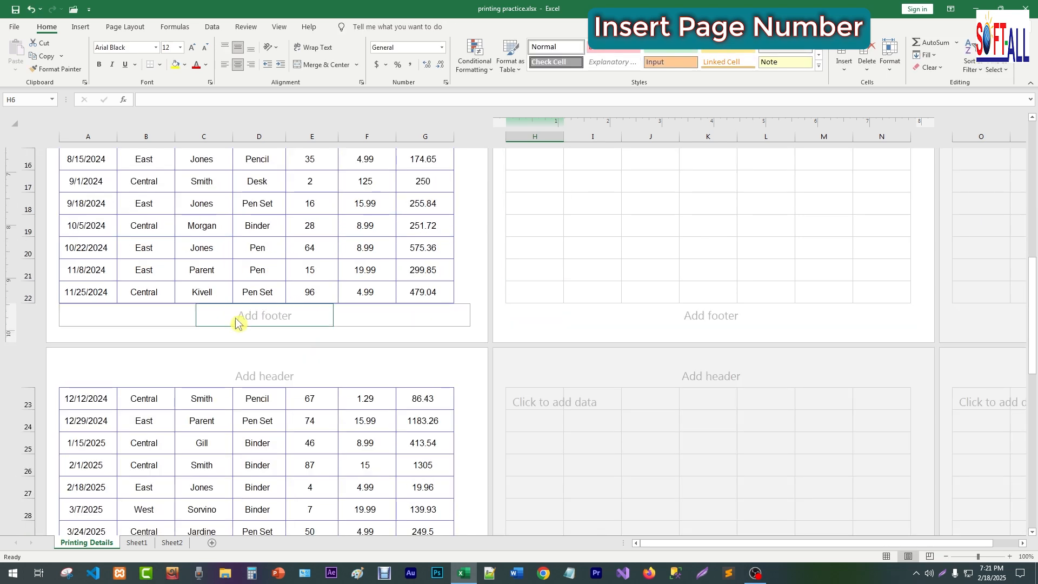
scroll(484, 346, up, 5)
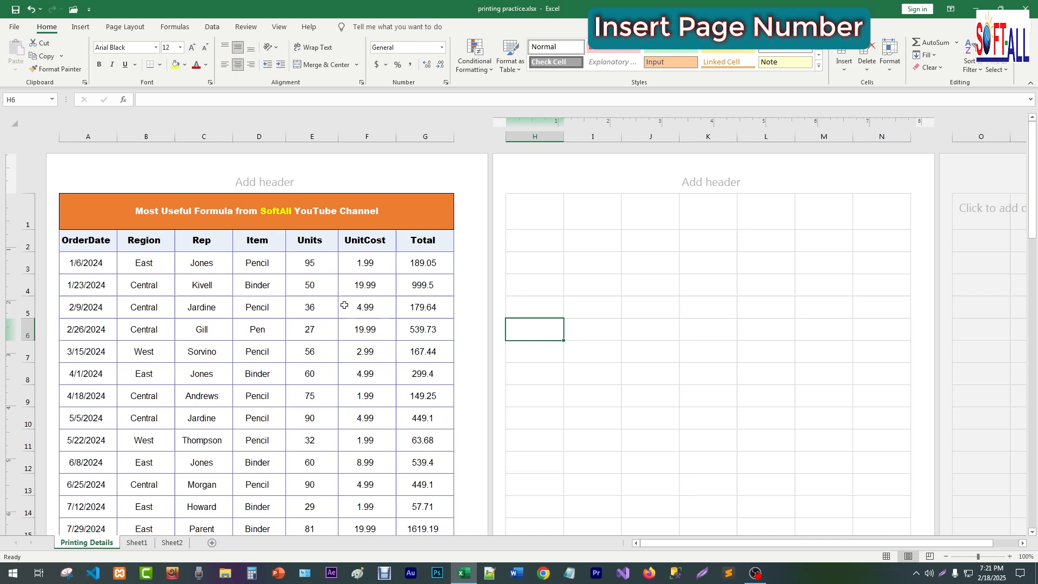
click(254, 187)
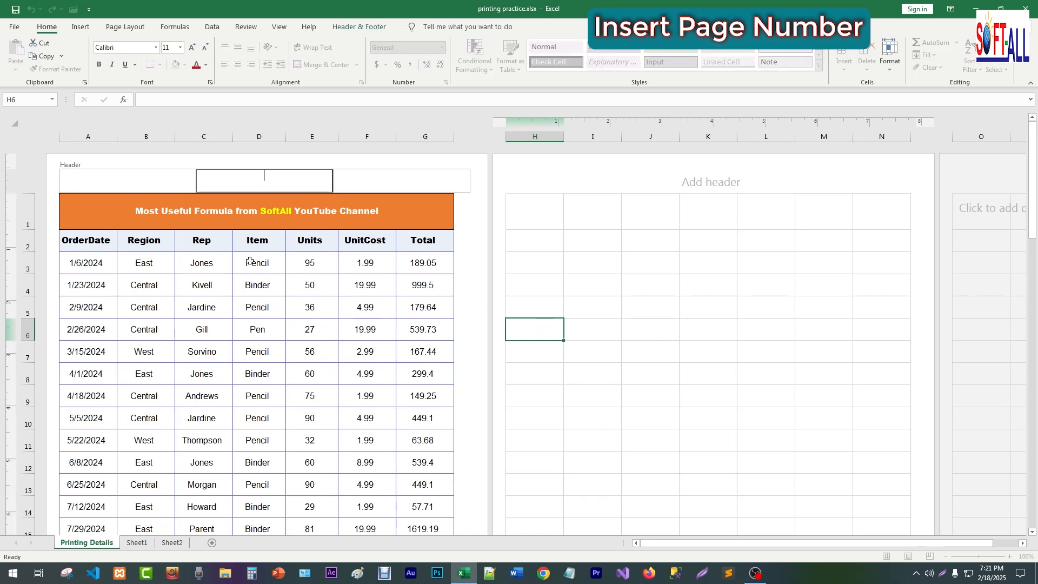
click(607, 307)
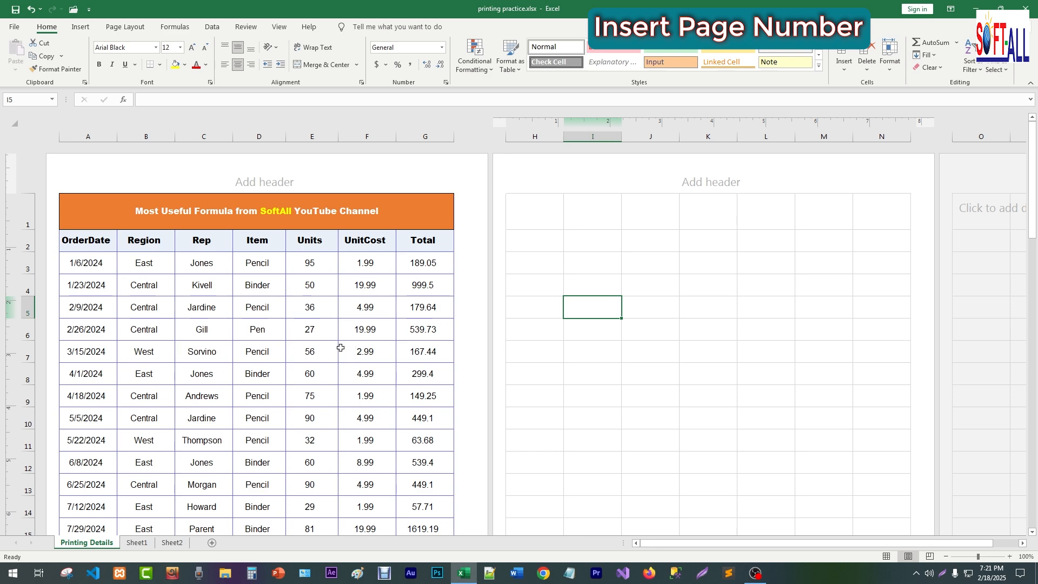
Insert the automatic page number in the center section of the first page's footer and leave the footer.
scroll(370, 353, down, 5)
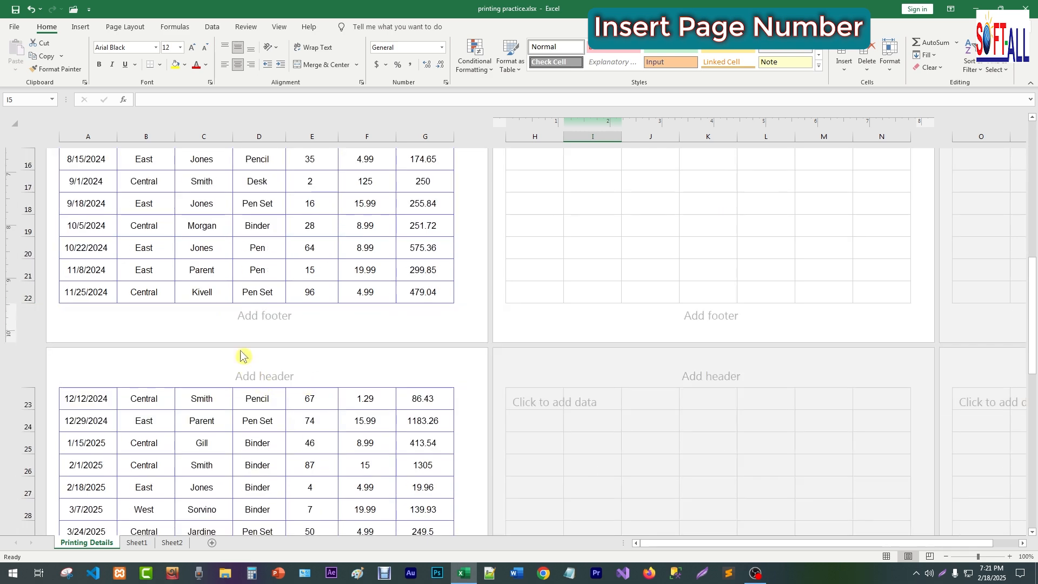
click(254, 319)
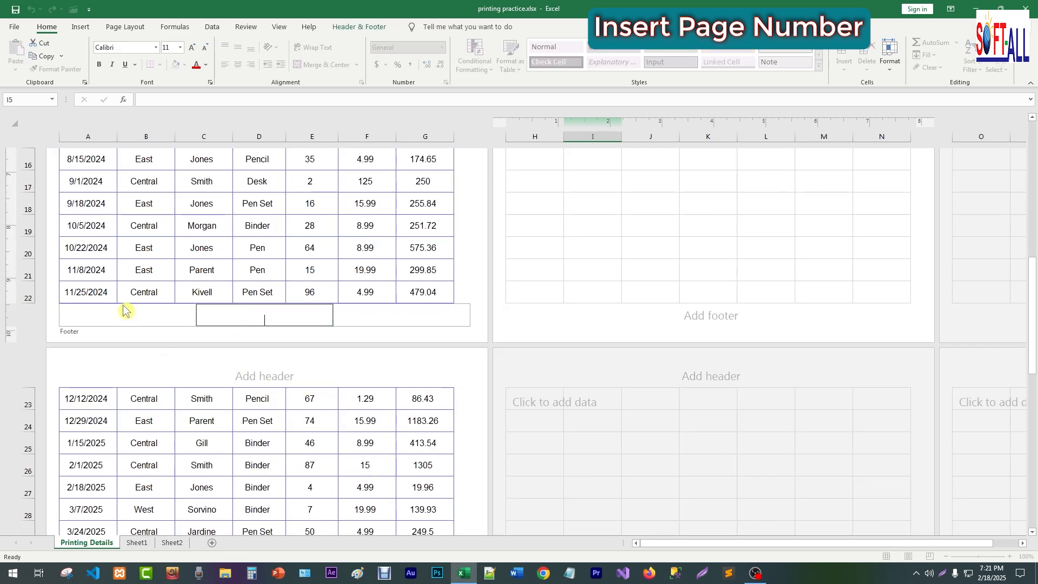
click(108, 318)
click(285, 318)
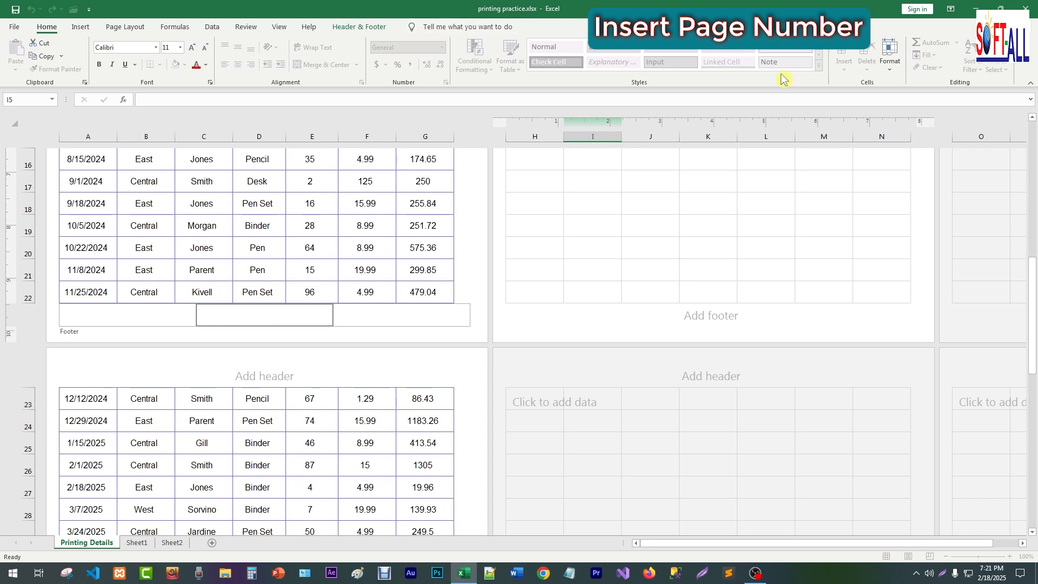
click(359, 27)
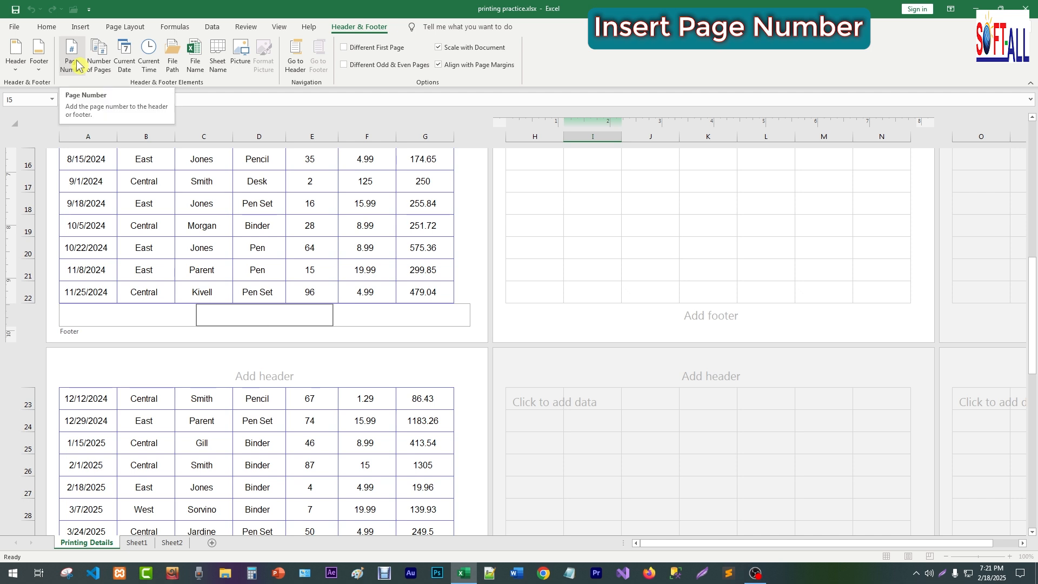
click(74, 66)
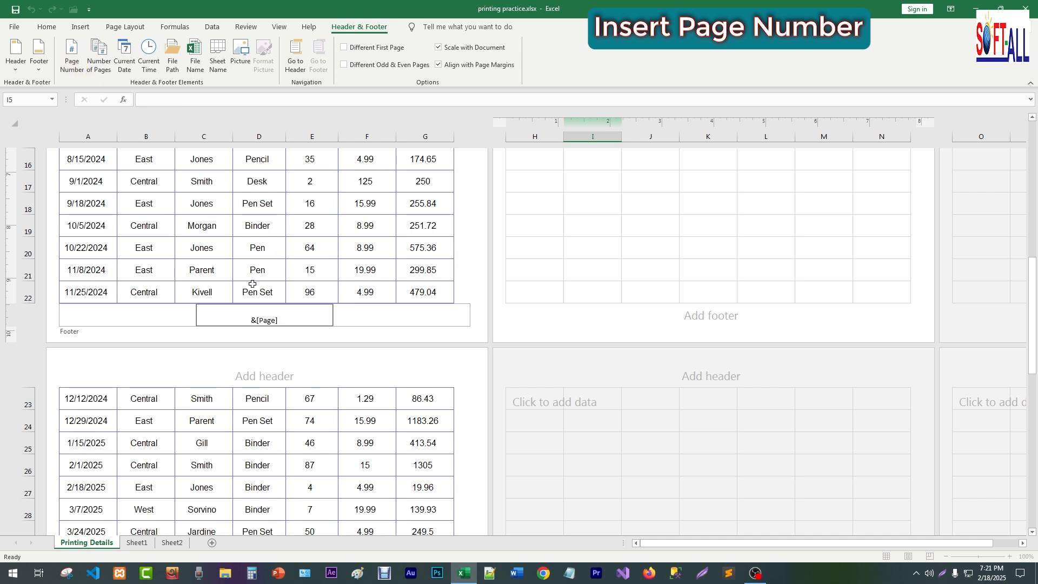
click(544, 320)
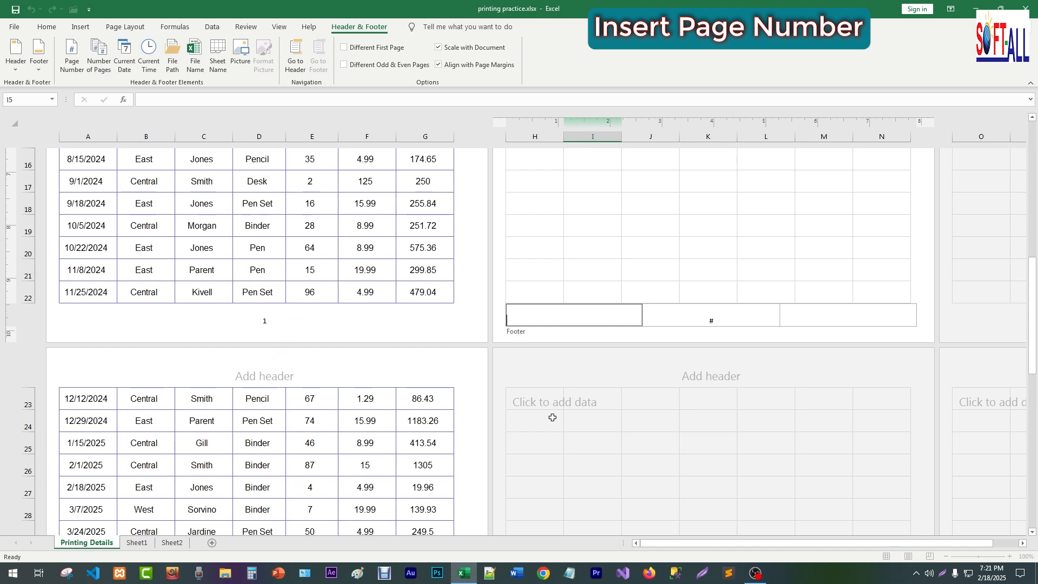
click(550, 367)
Check the footer page numbers on the worksheet pages and in the print preview, and return to the worksheet.
scroll(325, 294, up, 5)
scroll(322, 294, down, 14)
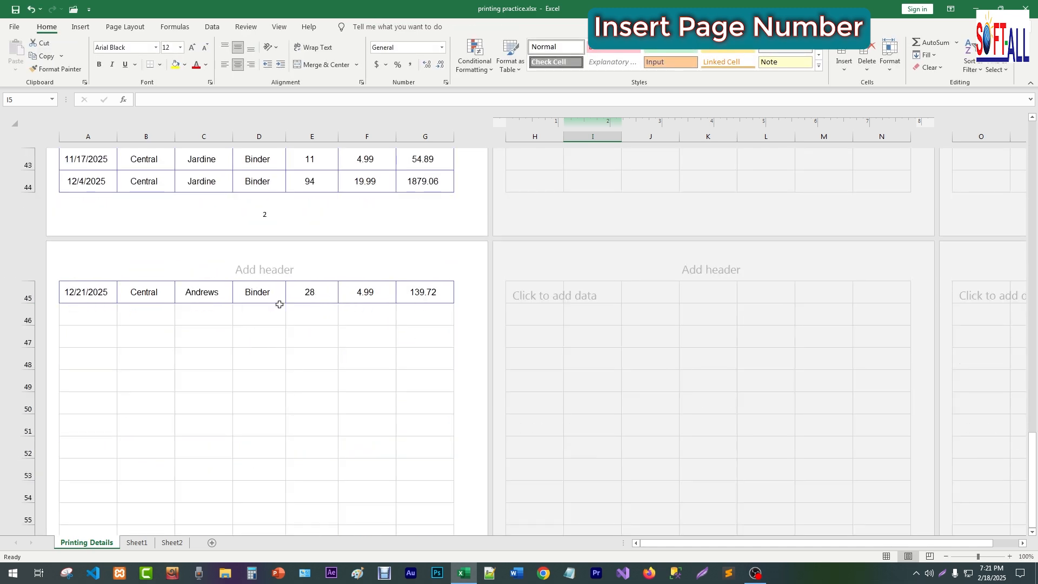
scroll(292, 276, up, 1)
key(ctrl+p)
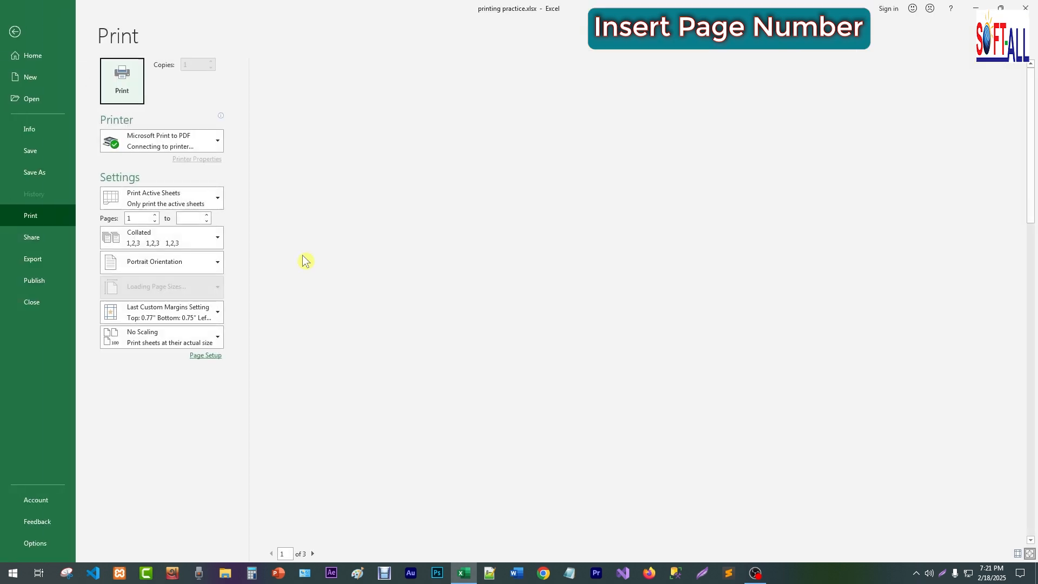
scroll(745, 501, down, 2)
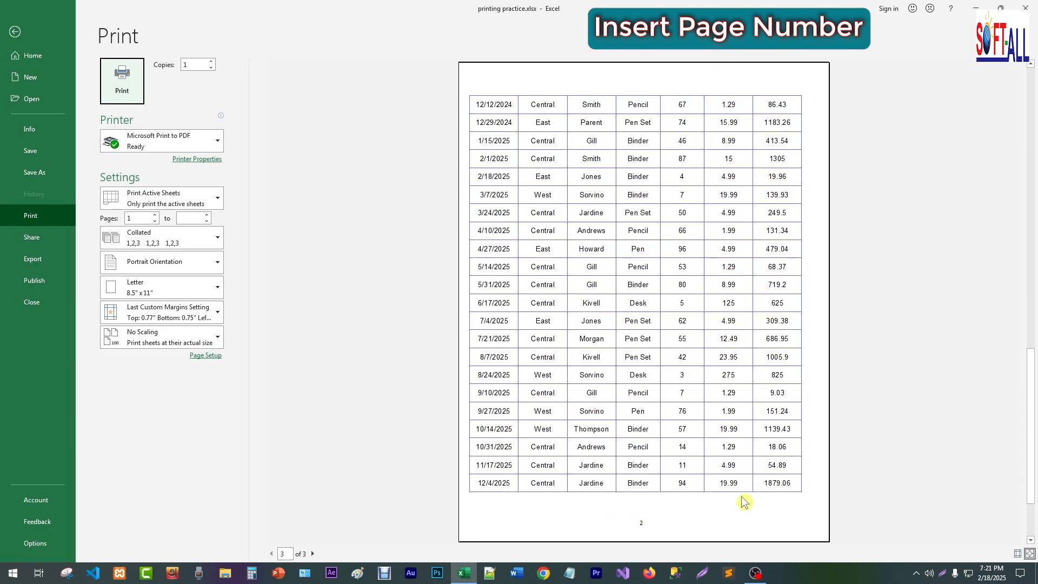
scroll(646, 527, up, 2)
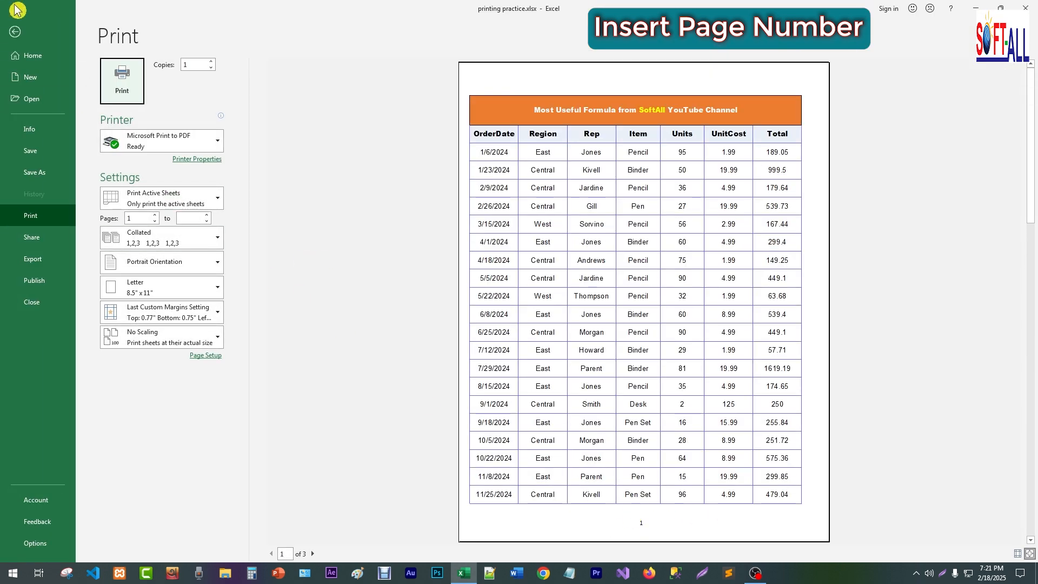
click(15, 32)
scroll(363, 287, up, 12)
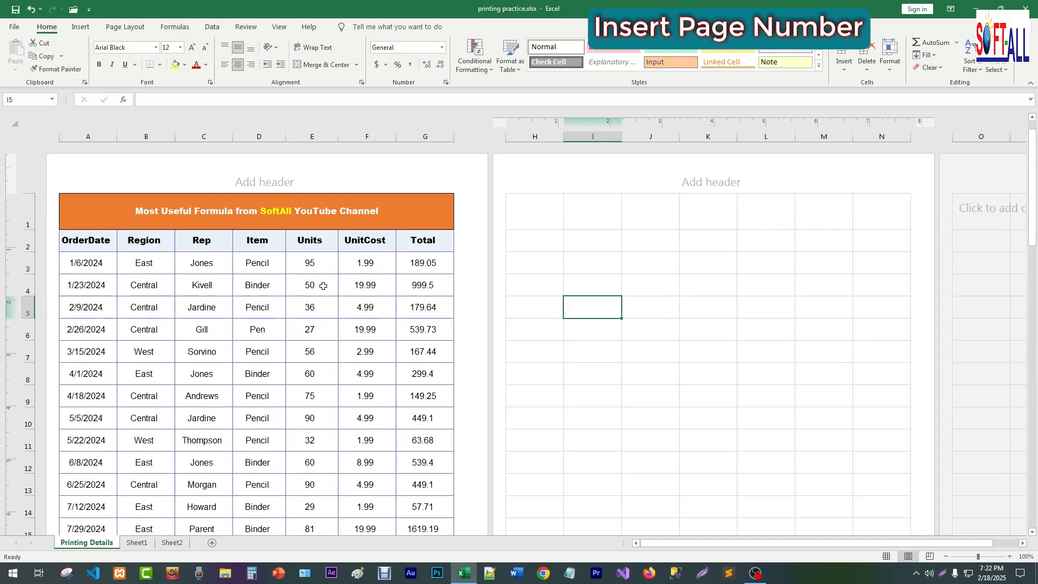
Replace the page number in the footer's center section with the total number of pages and check the footers throughout the sheet.
scroll(325, 290, down, 5)
click(273, 319)
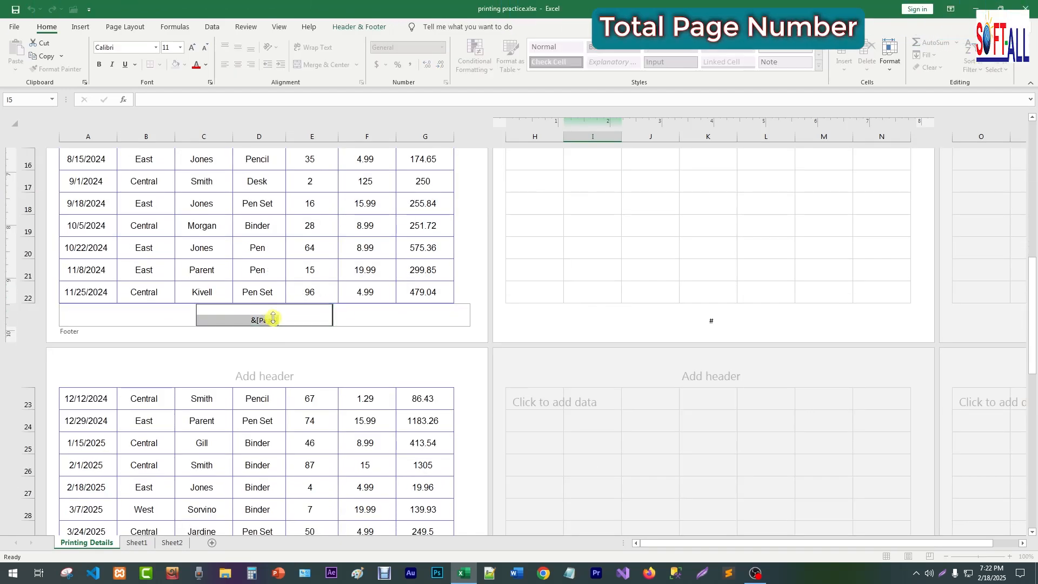
key(BackSpace)
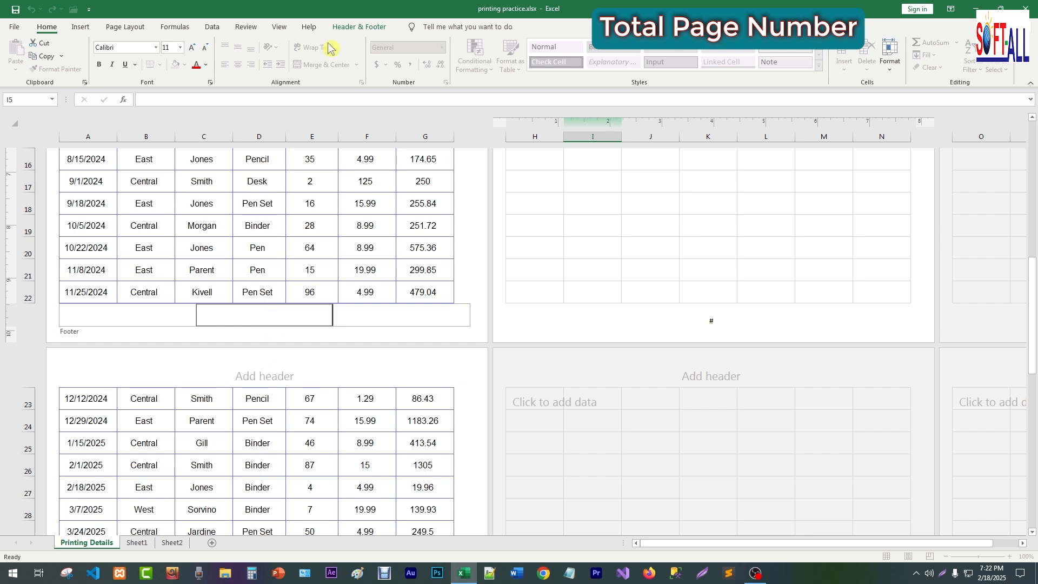
click(358, 27)
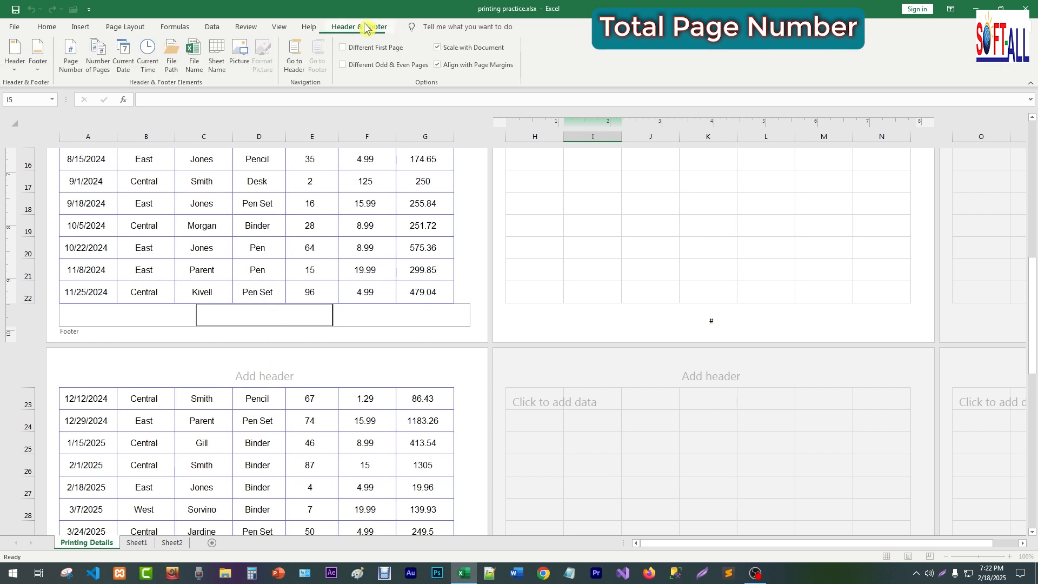
click(101, 66)
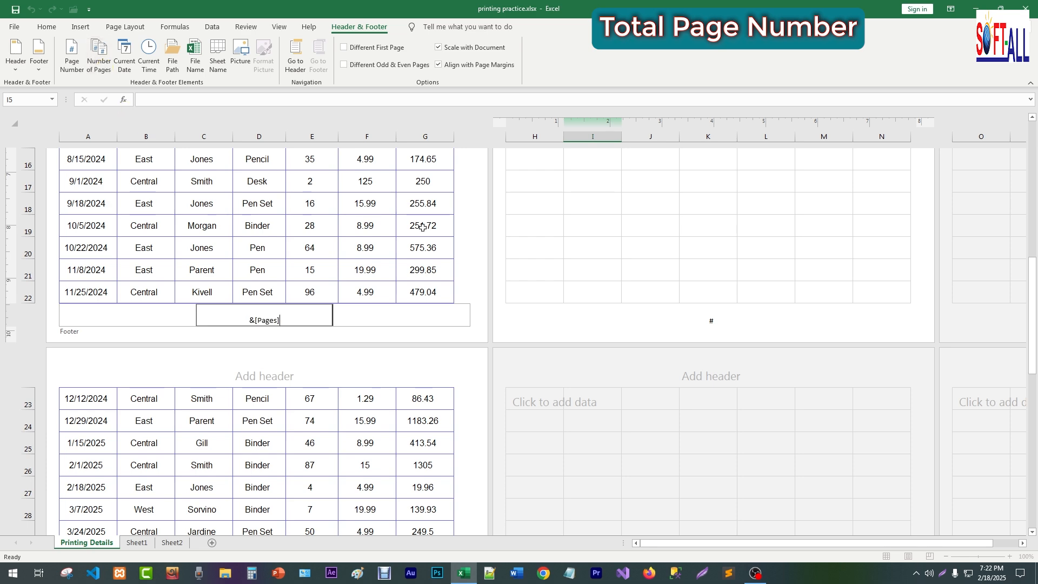
click(523, 341)
scroll(324, 341, up, 7)
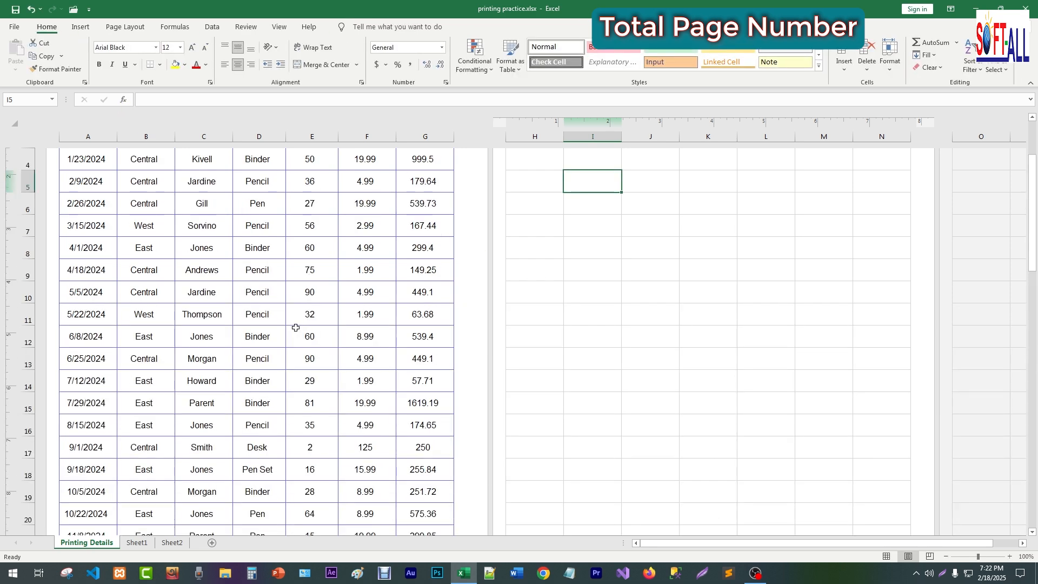
scroll(297, 328, down, 20)
scroll(285, 364, up, 20)
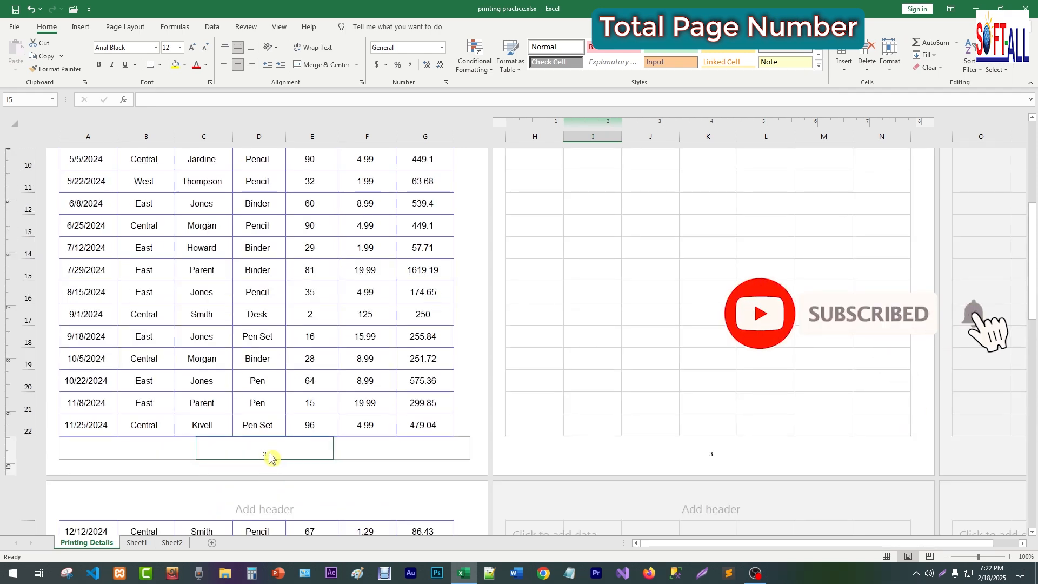
scroll(271, 459, up, 4)
scroll(271, 458, down, 4)
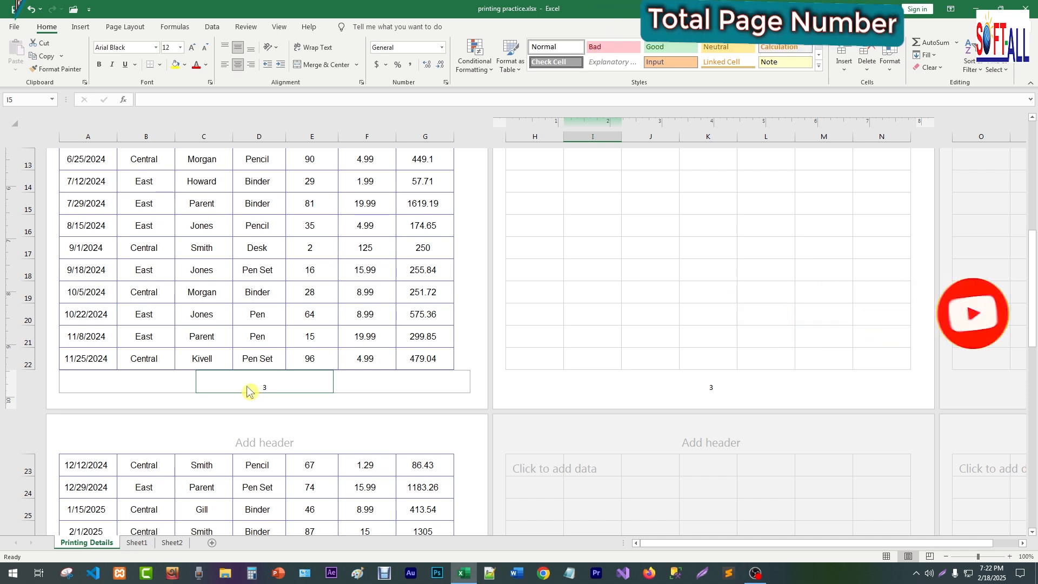
Replace the total page count in the footer's center section with the current time.
click(271, 386)
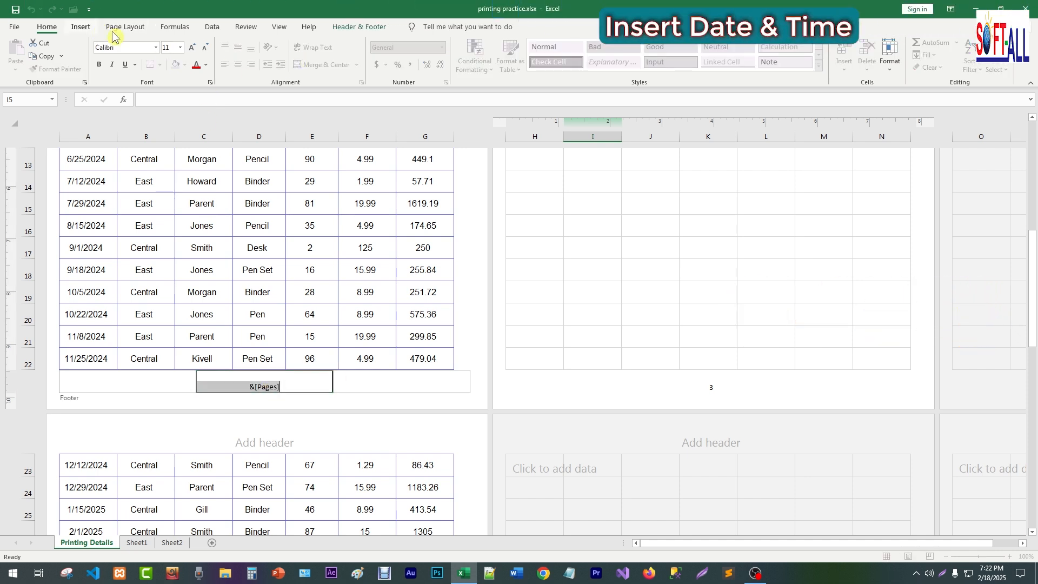
click(359, 28)
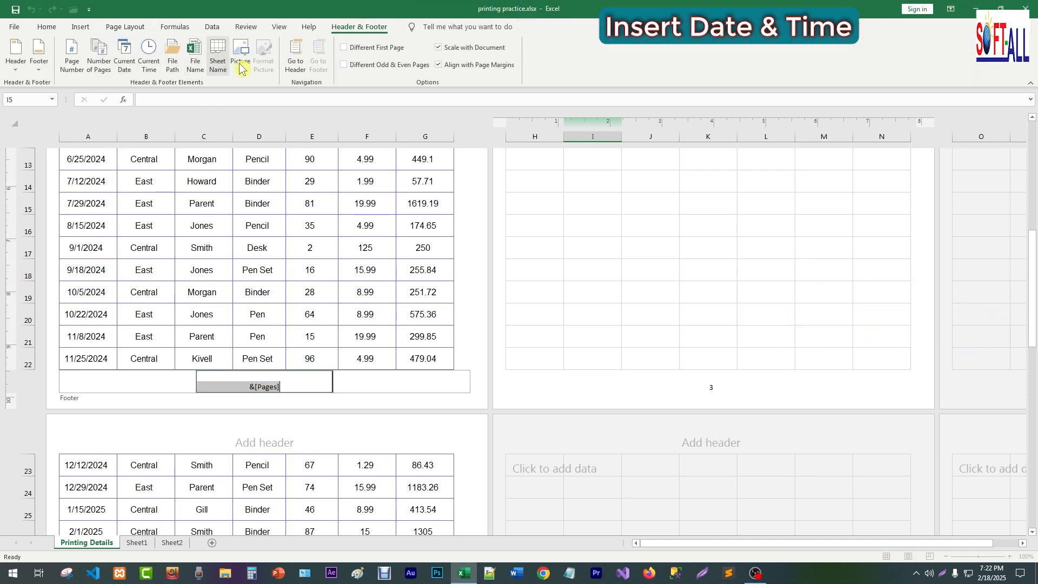
click(148, 56)
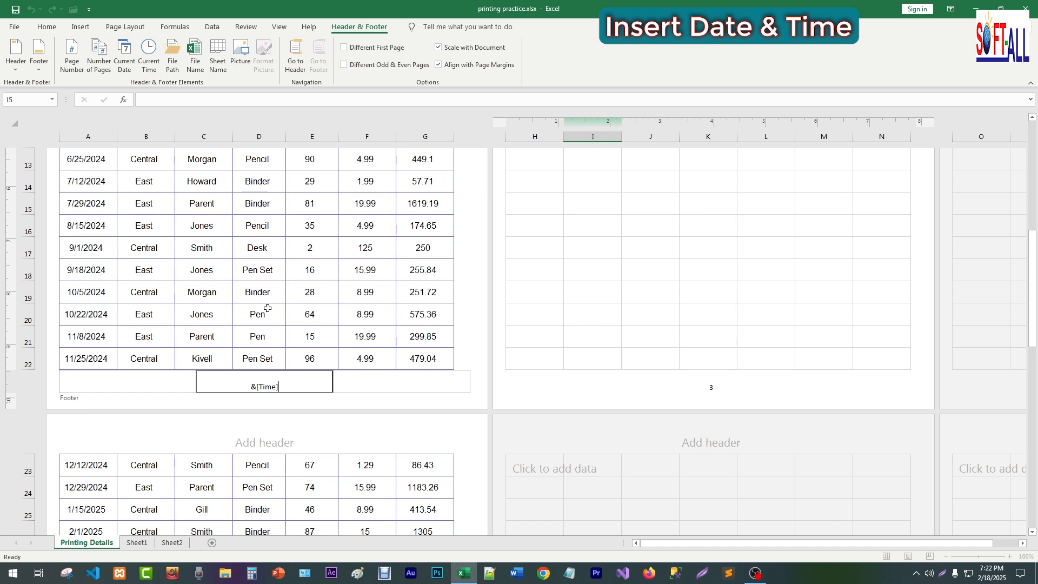
click(551, 381)
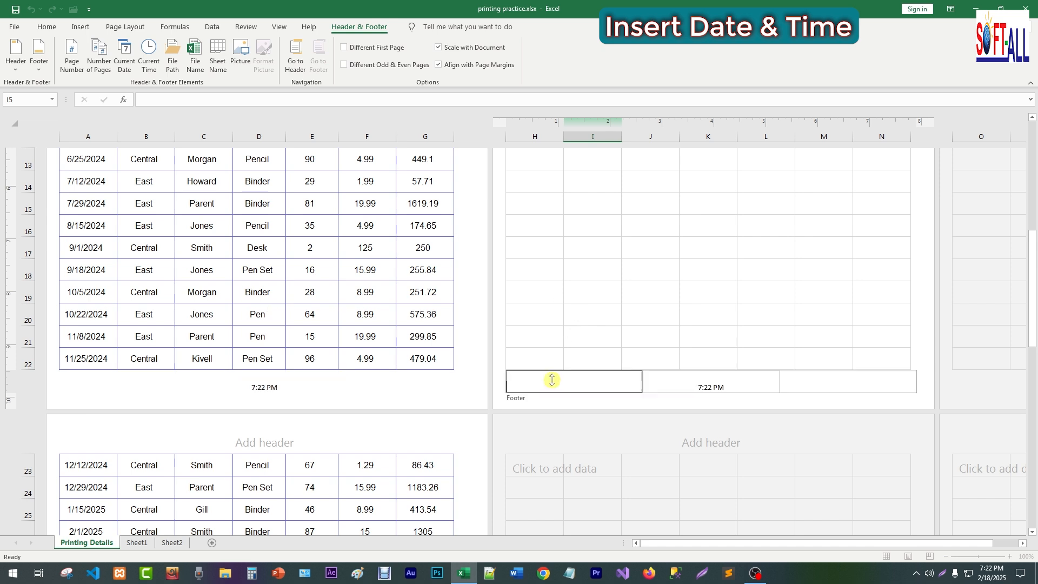
Replace the time in the footer's center section with the current date, kept on a single line.
click(260, 392)
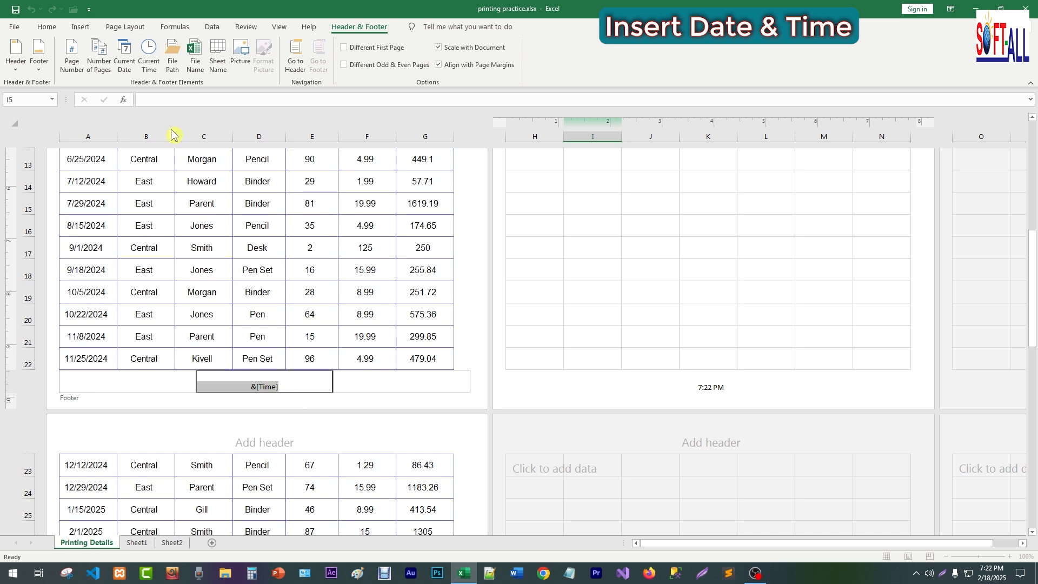
click(124, 53)
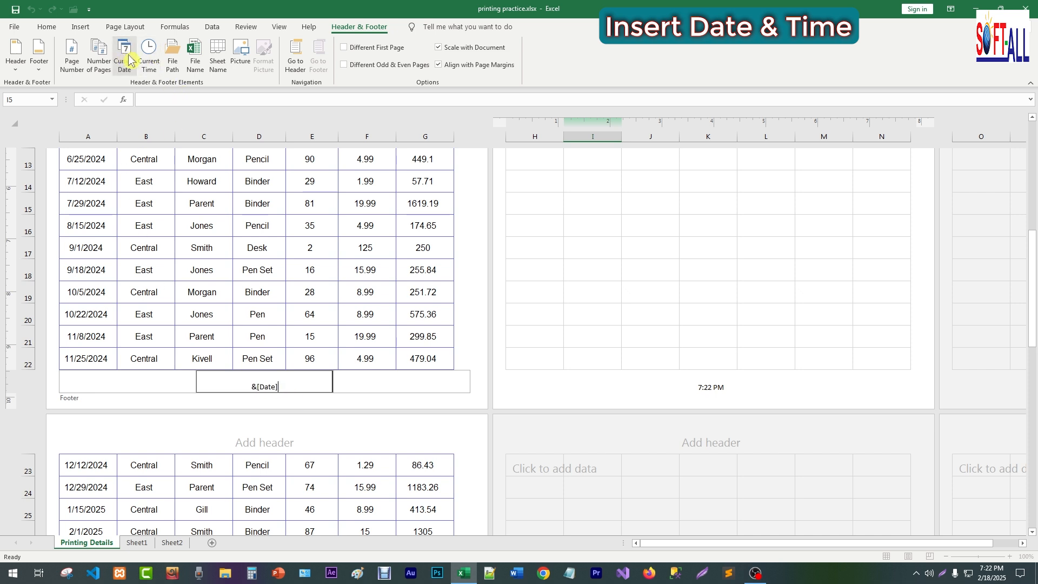
key(Return)
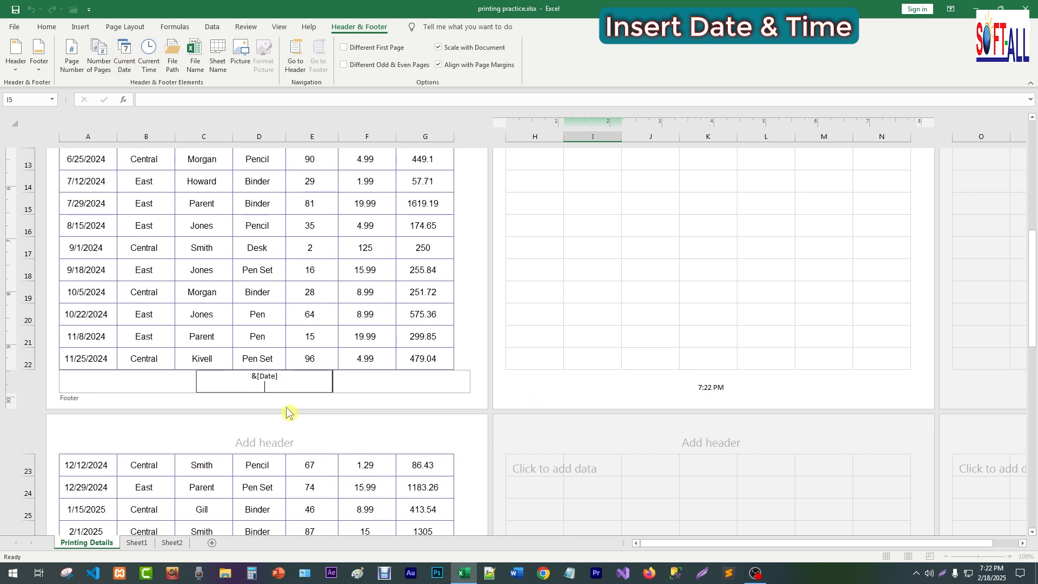
key(BackSpace)
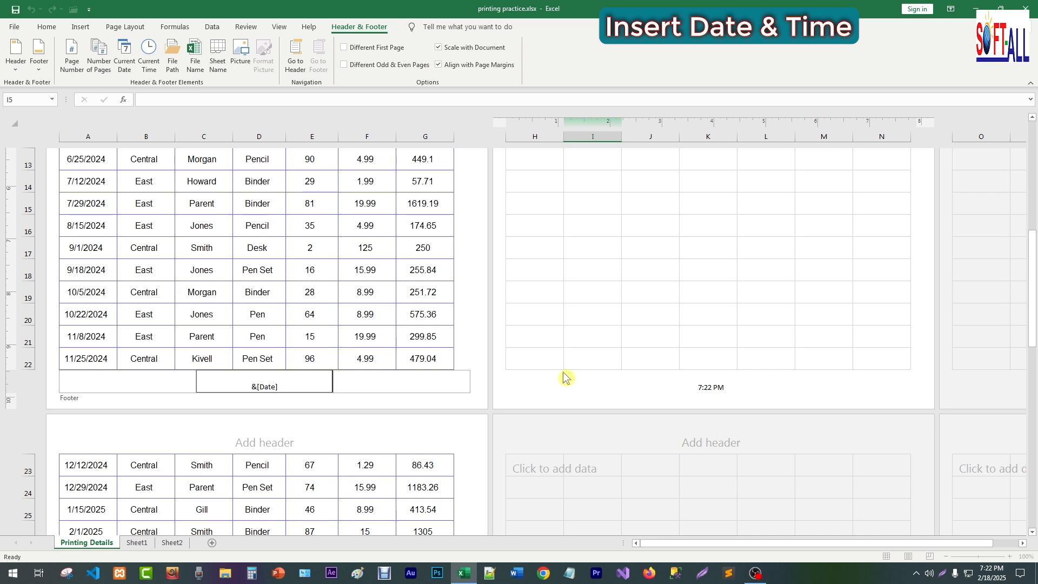
click(566, 390)
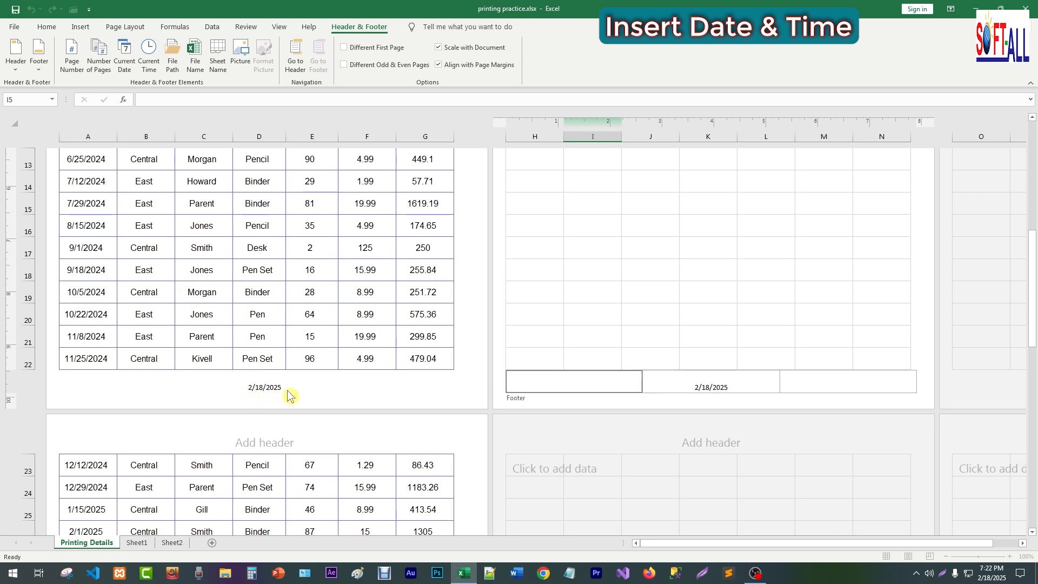
Insert the page number in the footer's left section.
click(120, 387)
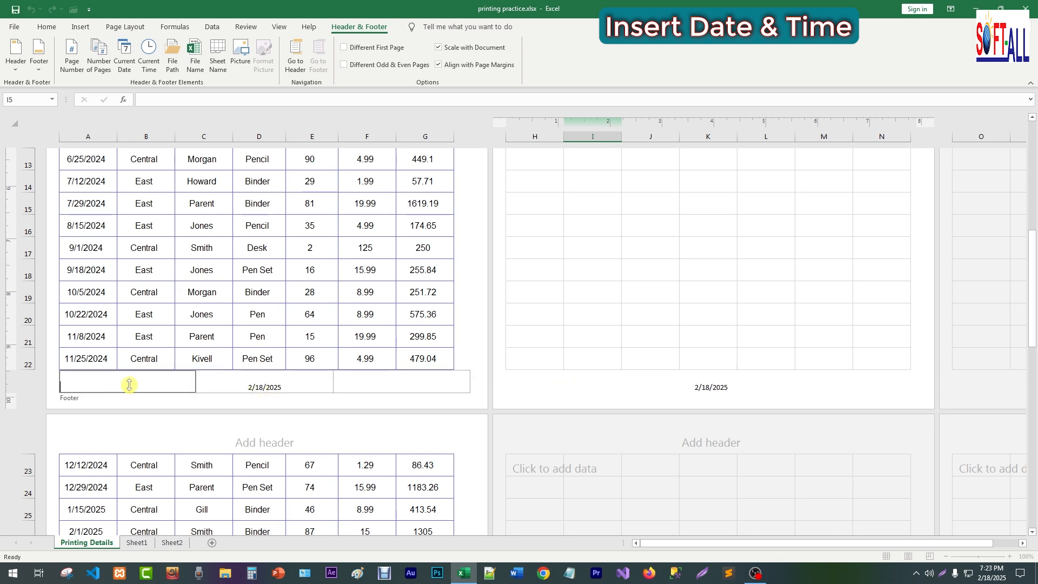
click(71, 60)
click(567, 390)
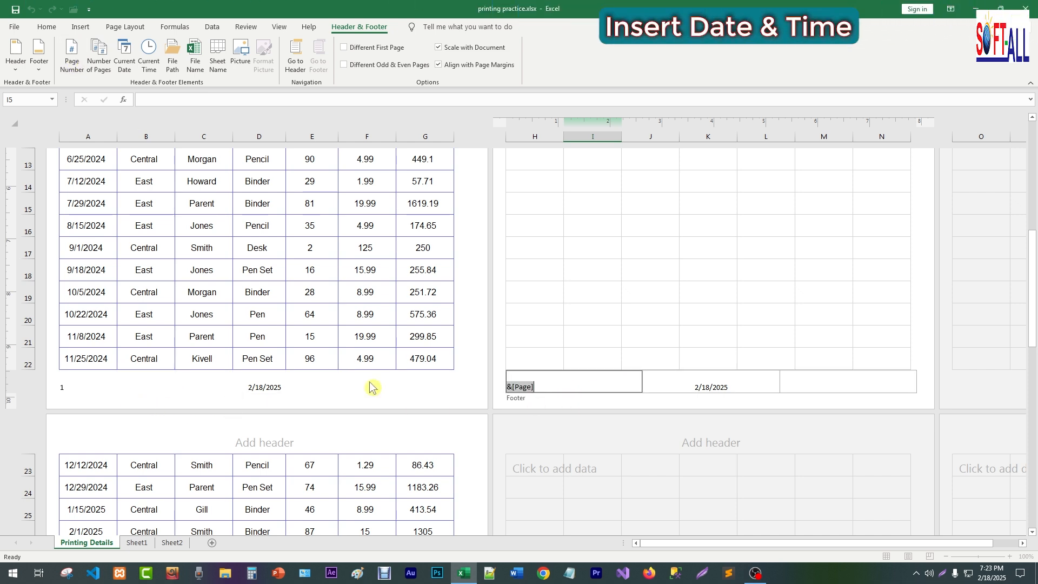
Replace the footer's left section content with the current date and its center section content with the page number.
click(102, 385)
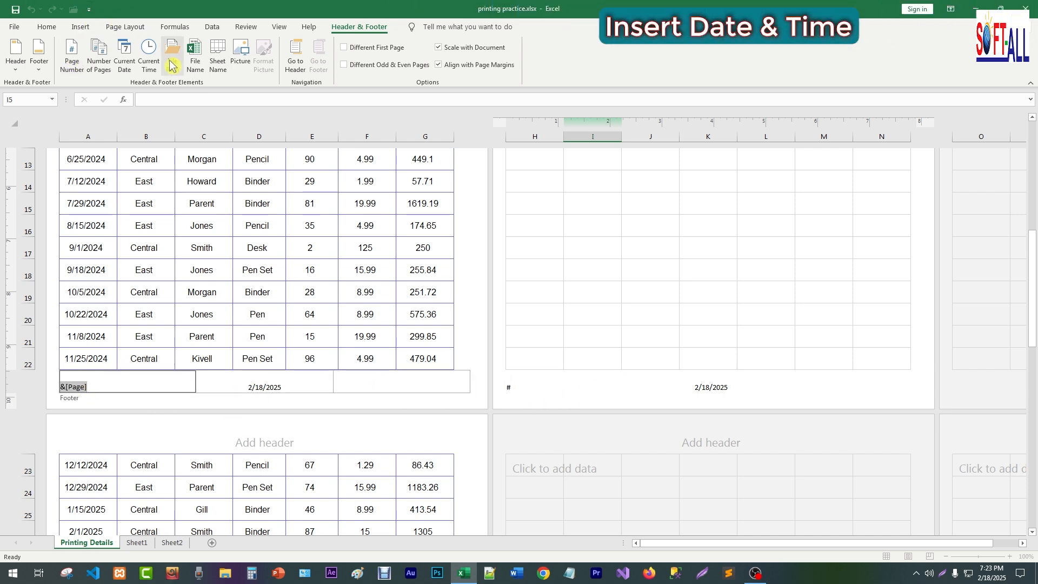
click(122, 60)
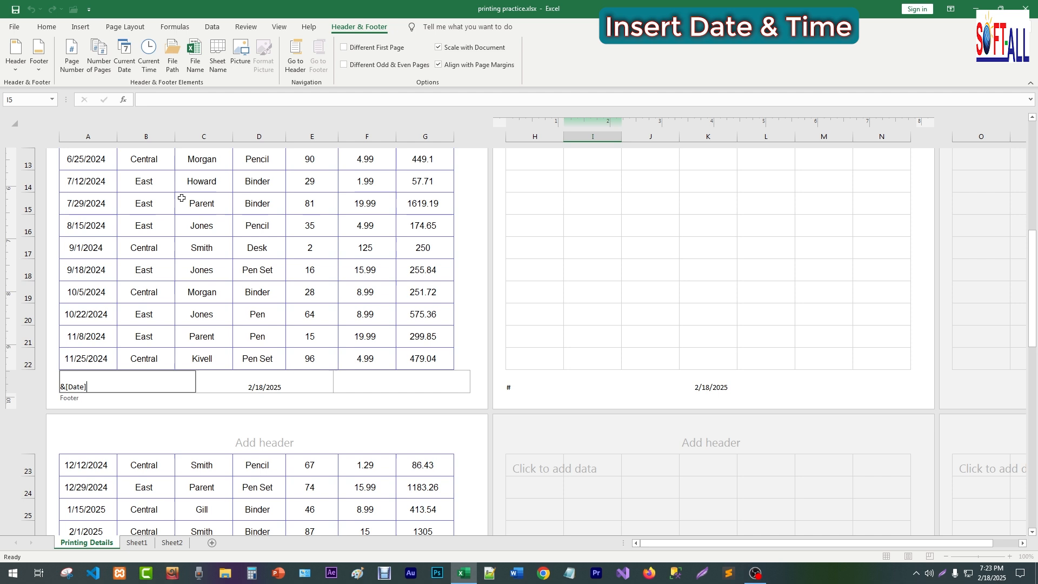
click(278, 386)
click(72, 57)
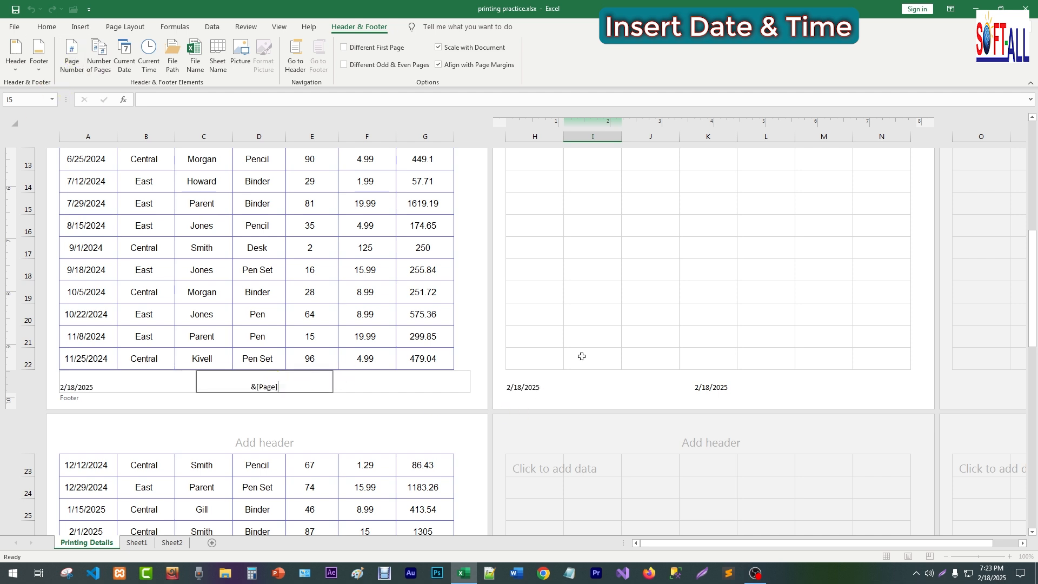
click(580, 305)
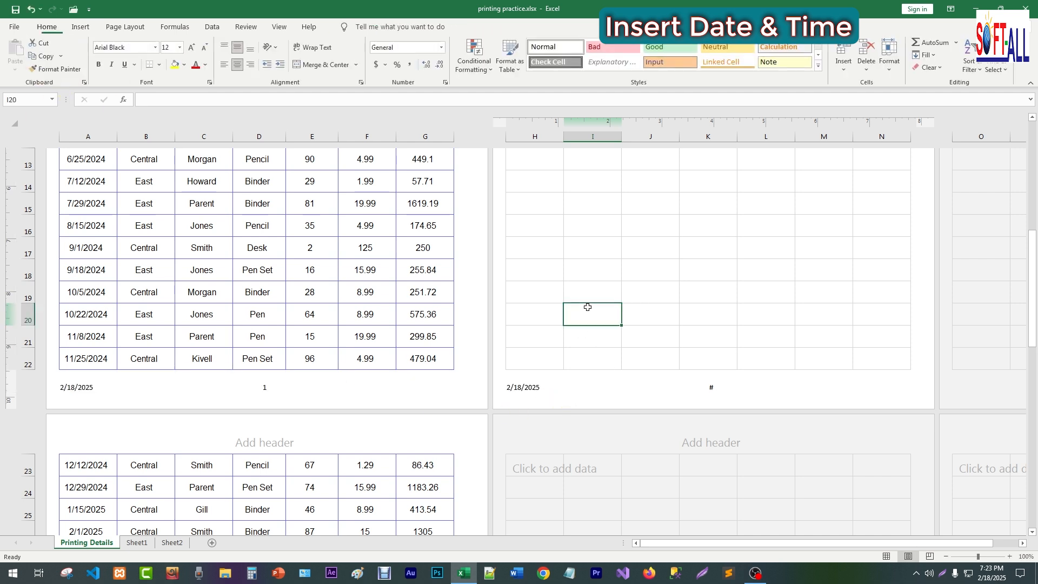
Check the footer's date and page number in the print preview and return to the worksheet's footer area.
scroll(234, 394, up, 3)
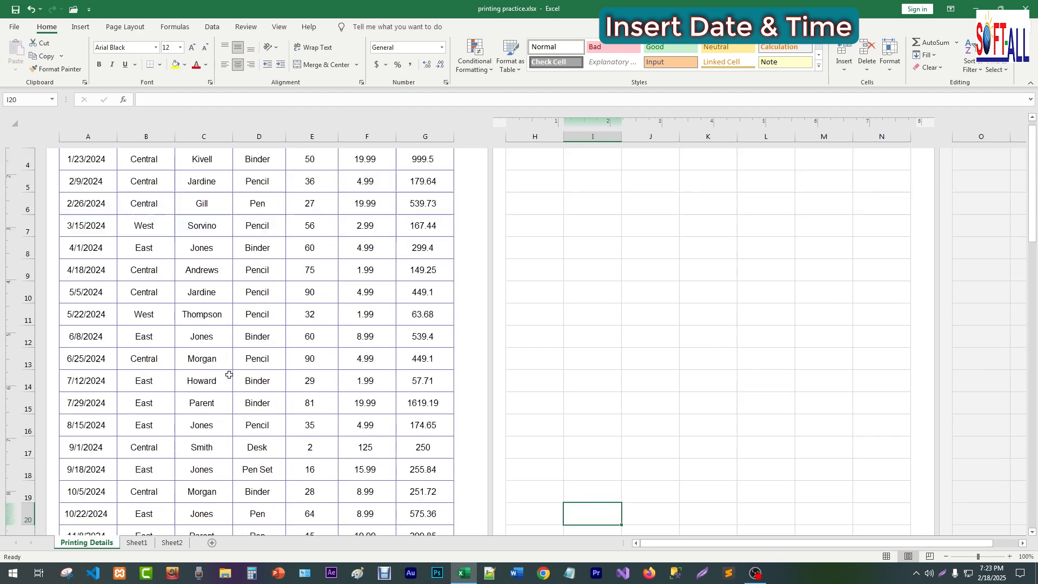
key(ctrl+p)
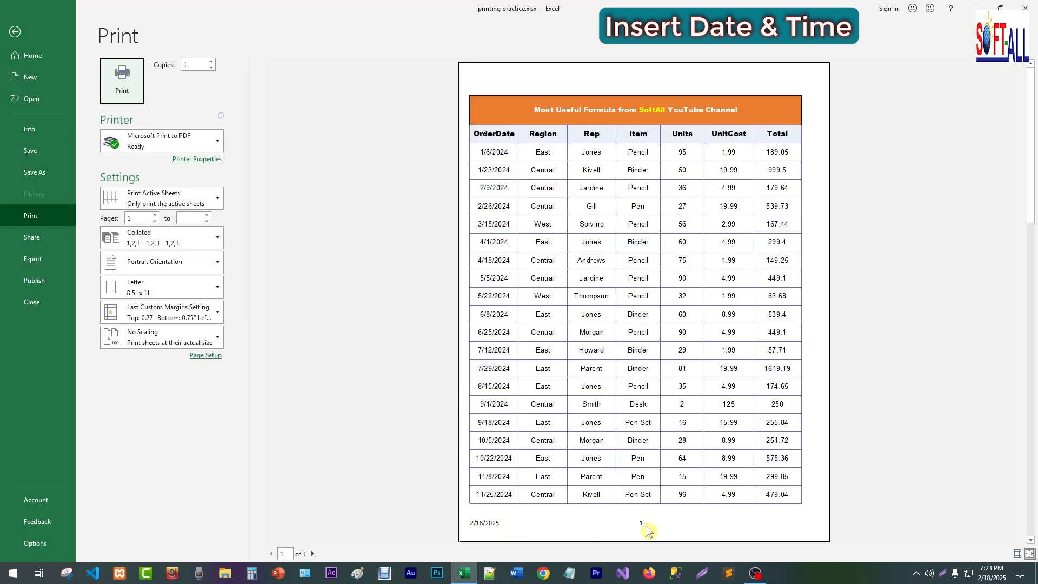
click(14, 31)
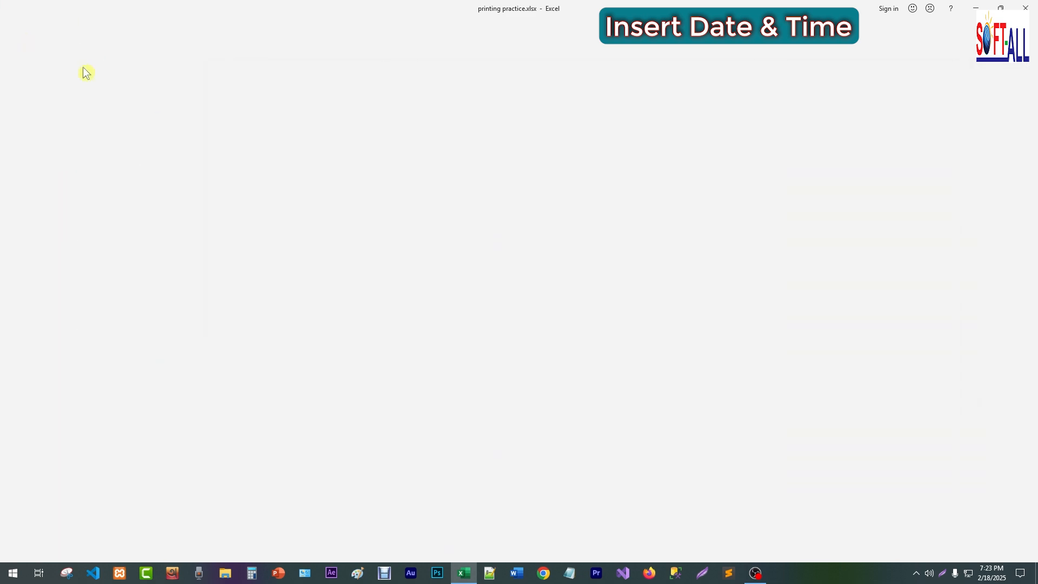
scroll(264, 238, down, 2)
scroll(257, 227, up, 5)
scroll(270, 324, down, 3)
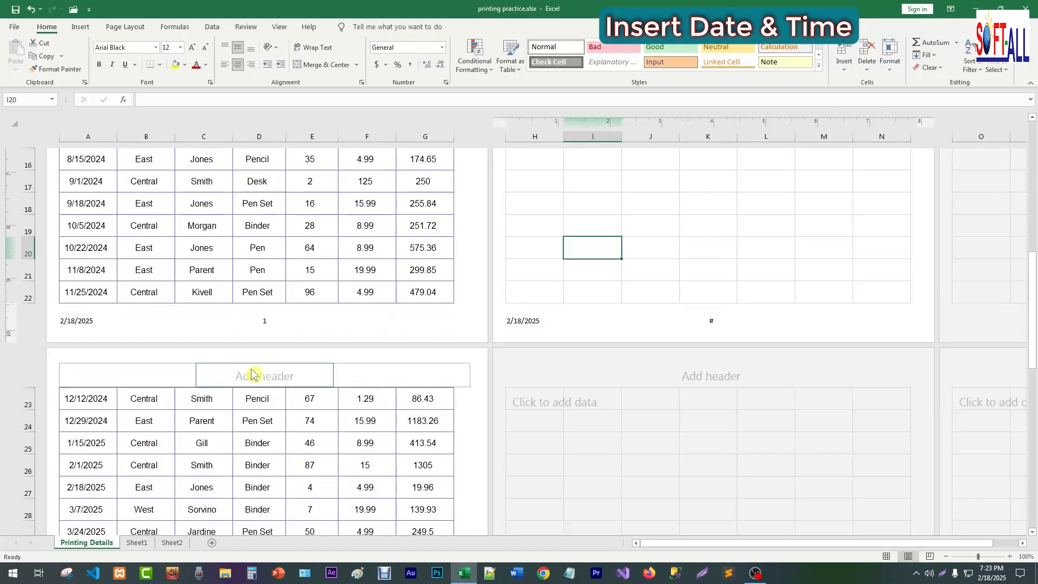
Insert the file path in the footer's right section.
click(238, 324)
click(156, 321)
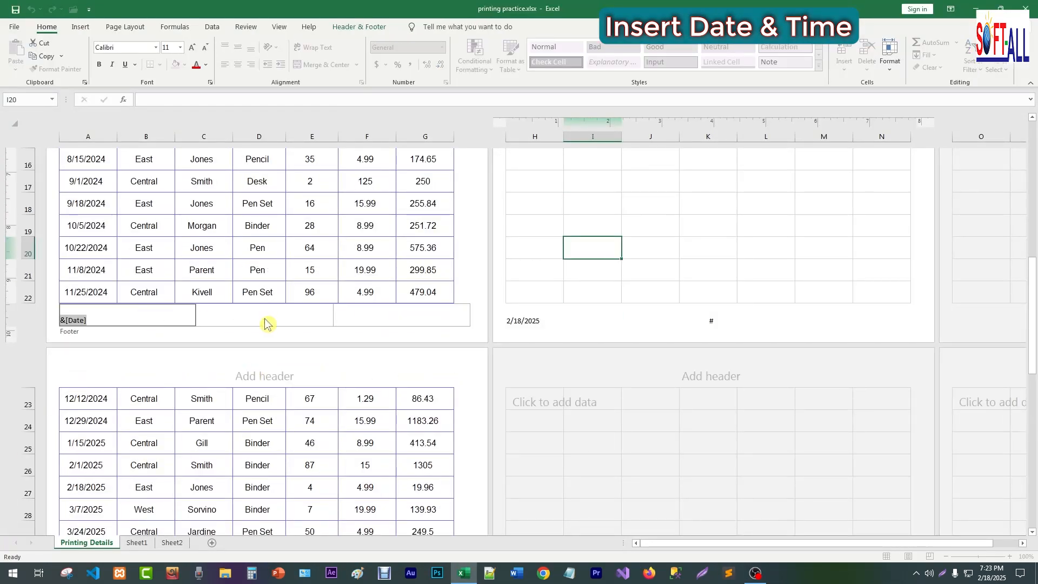
click(295, 319)
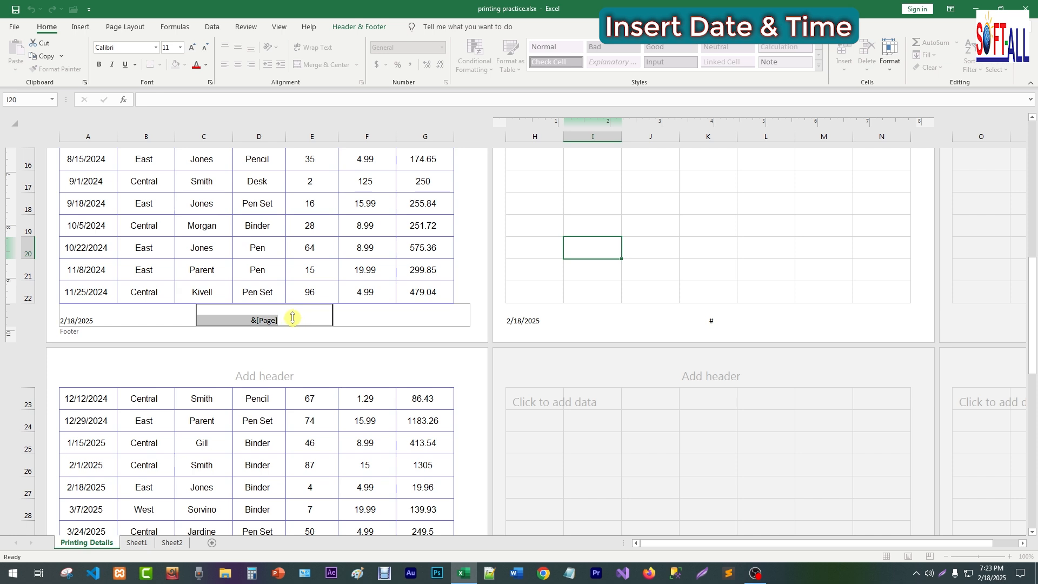
click(359, 27)
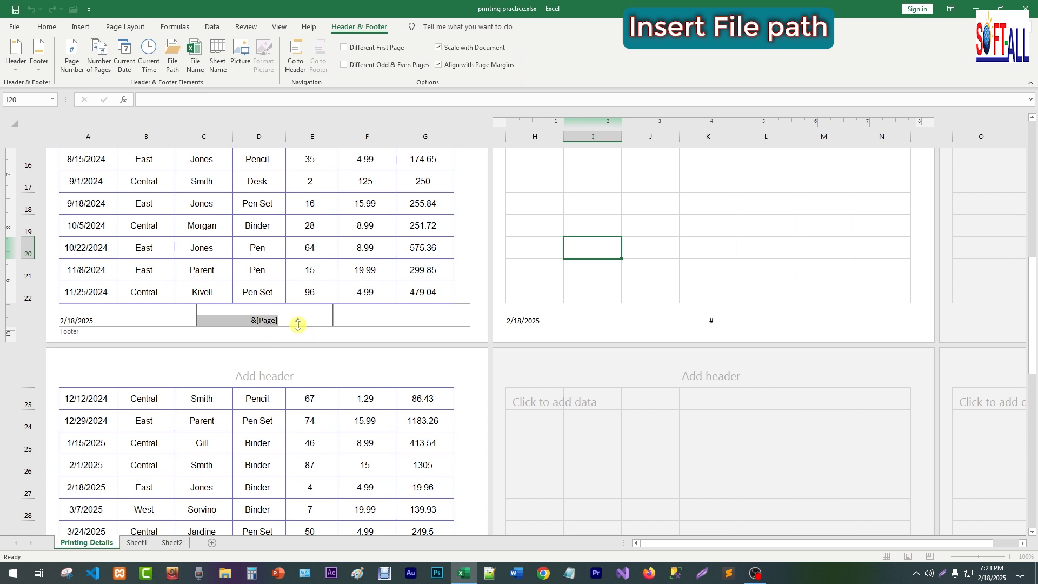
click(385, 322)
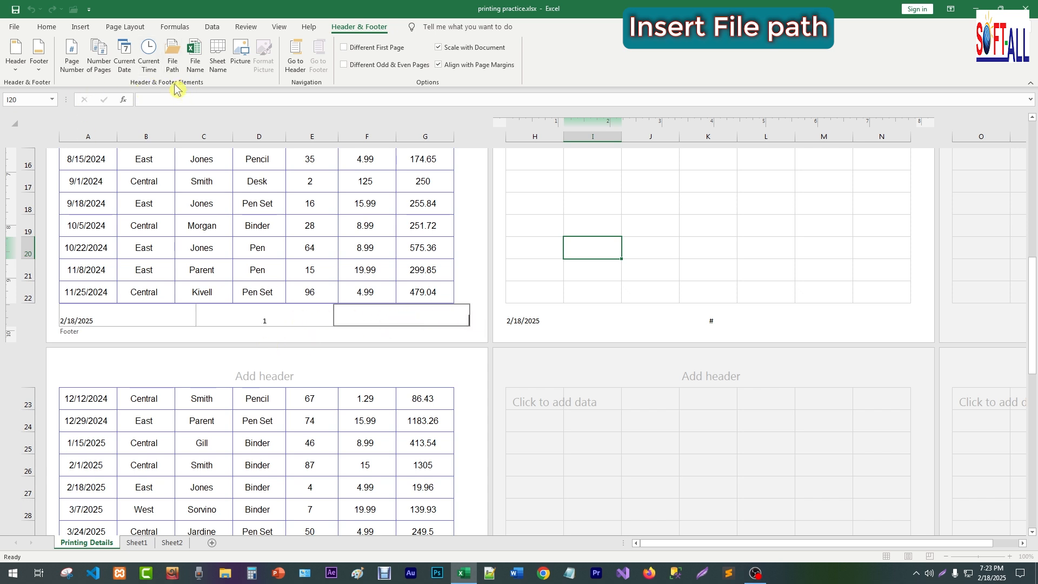
click(173, 56)
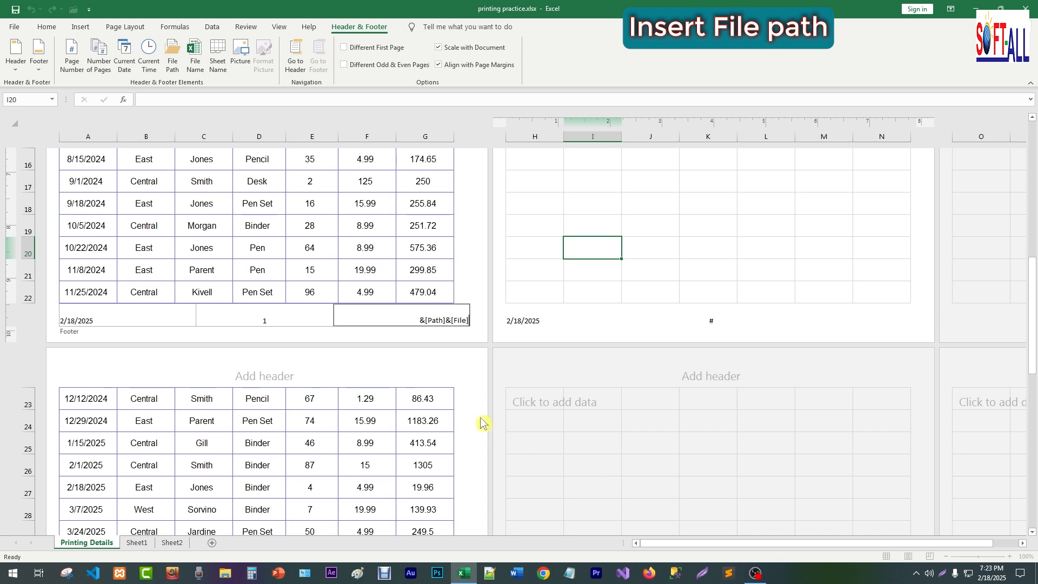
click(589, 335)
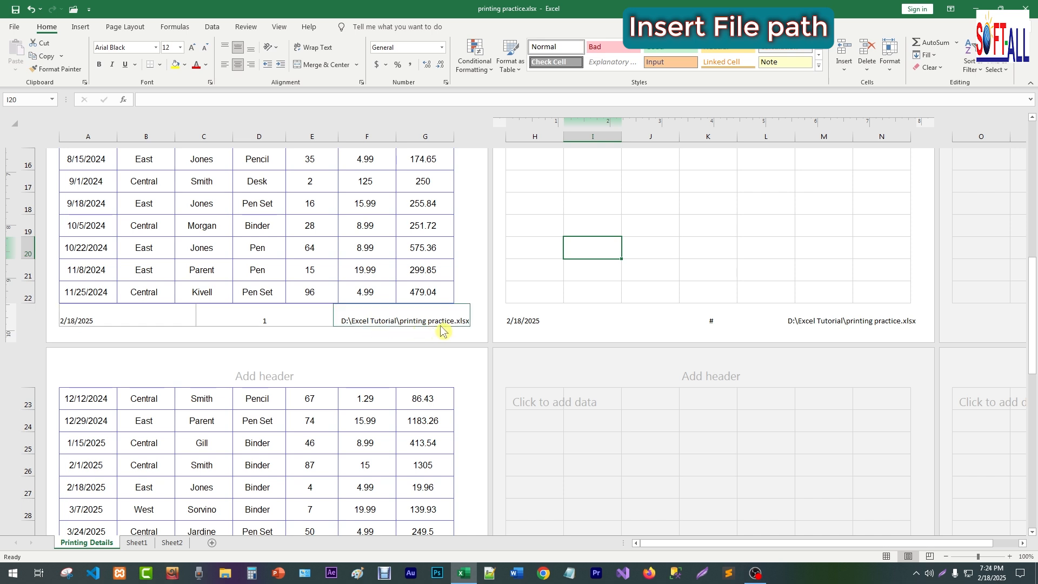
Switch to File Explorer, browse to the Excel Tutorial folder on drive D, and return to the workbook by opening printing practice.xlsx.
click(225, 574)
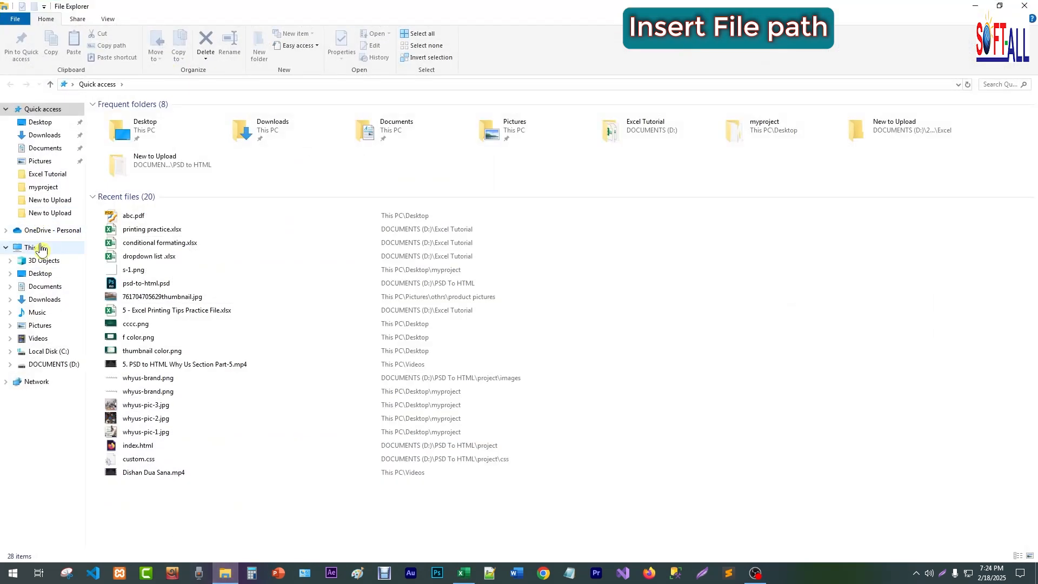
click(34, 248)
double_click(300, 203)
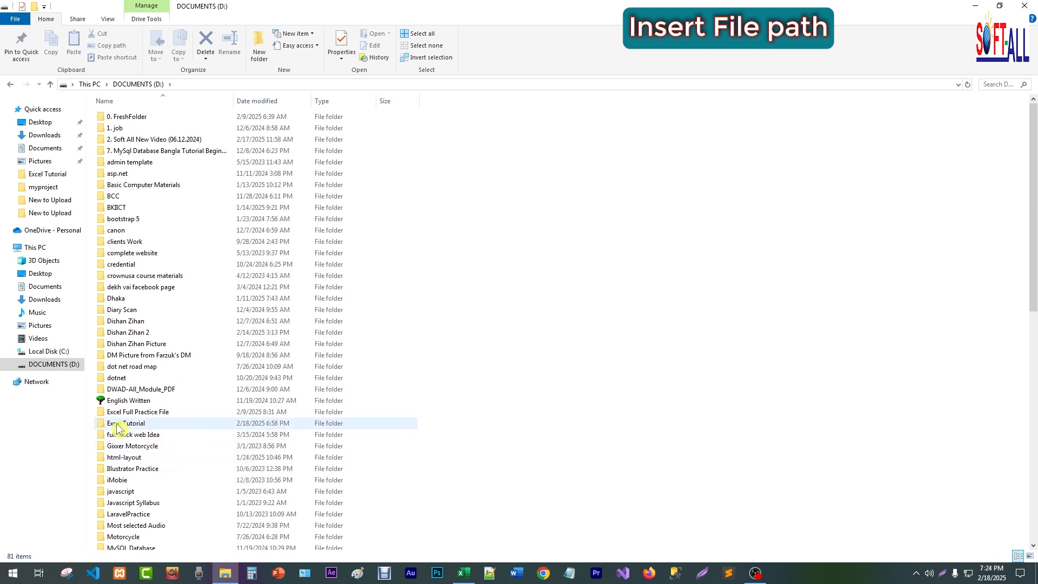
double_click(124, 424)
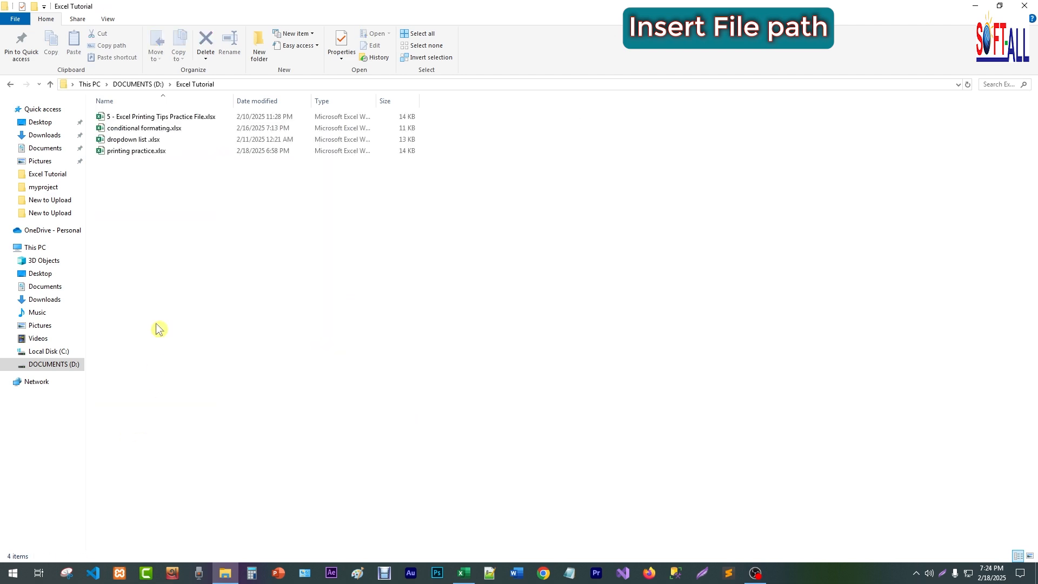
double_click(123, 154)
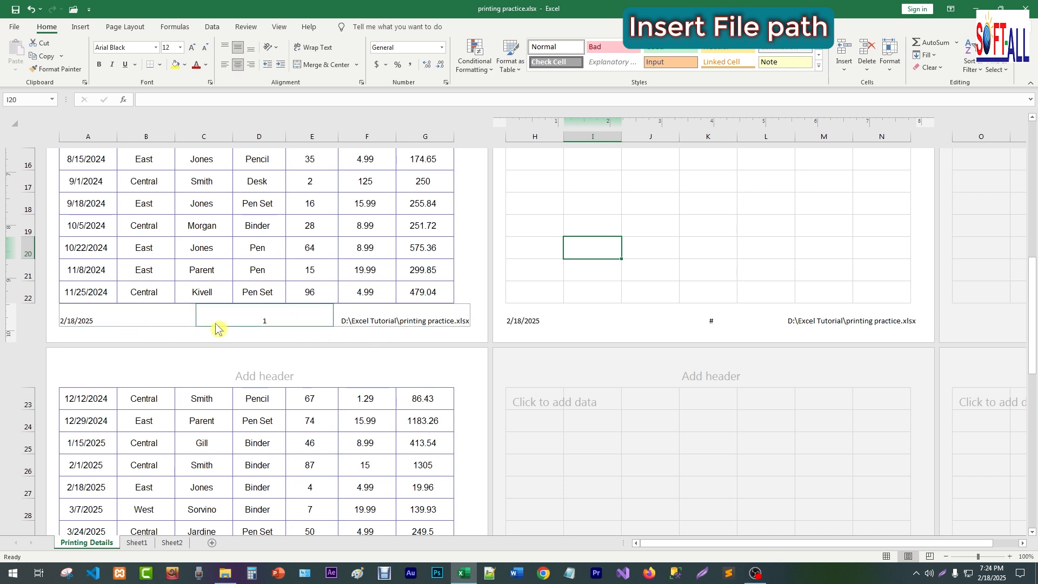
Replace the file path in the footer's right section with the file name.
click(367, 324)
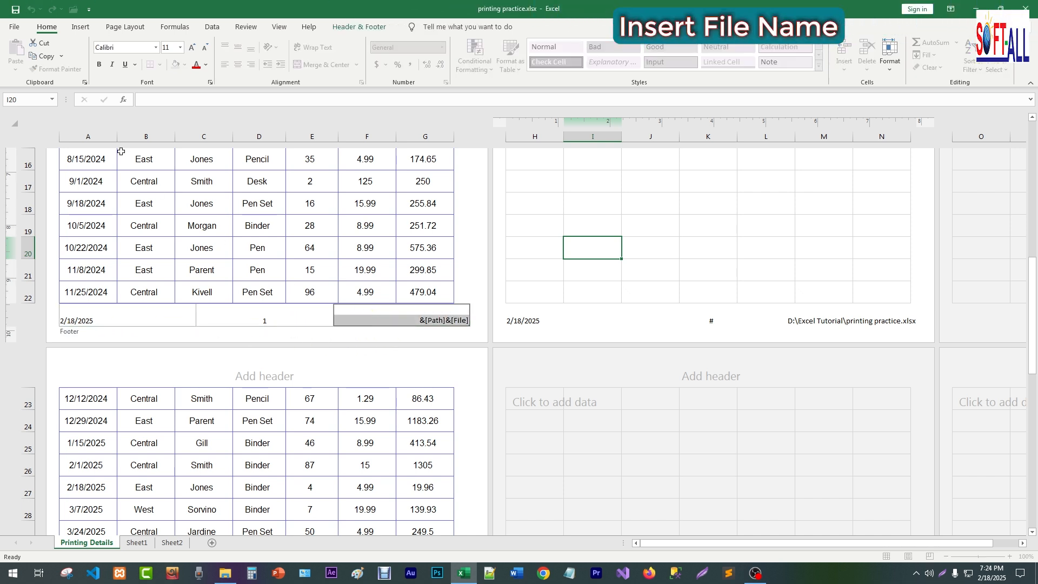
click(361, 27)
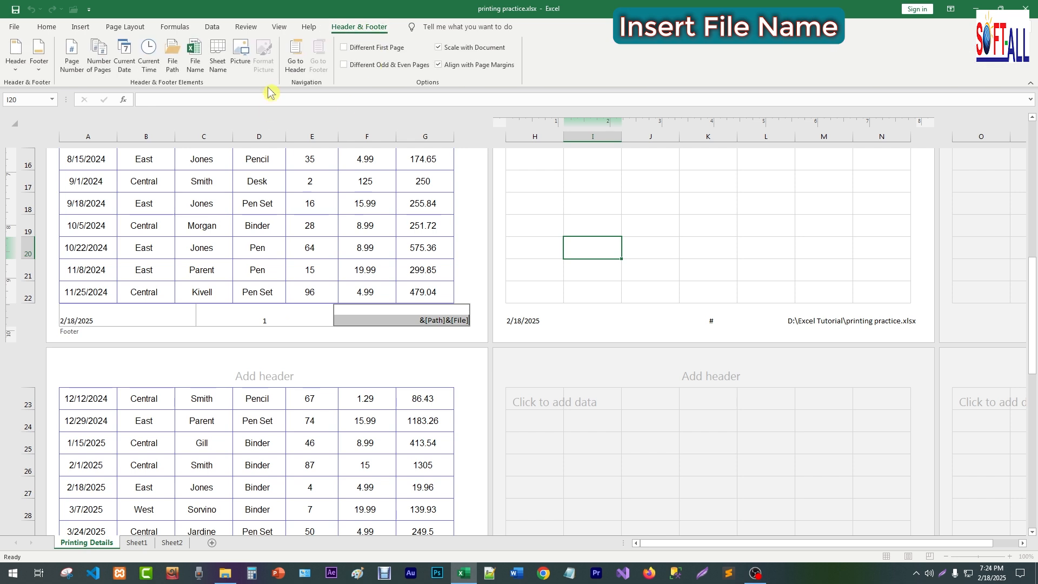
click(195, 60)
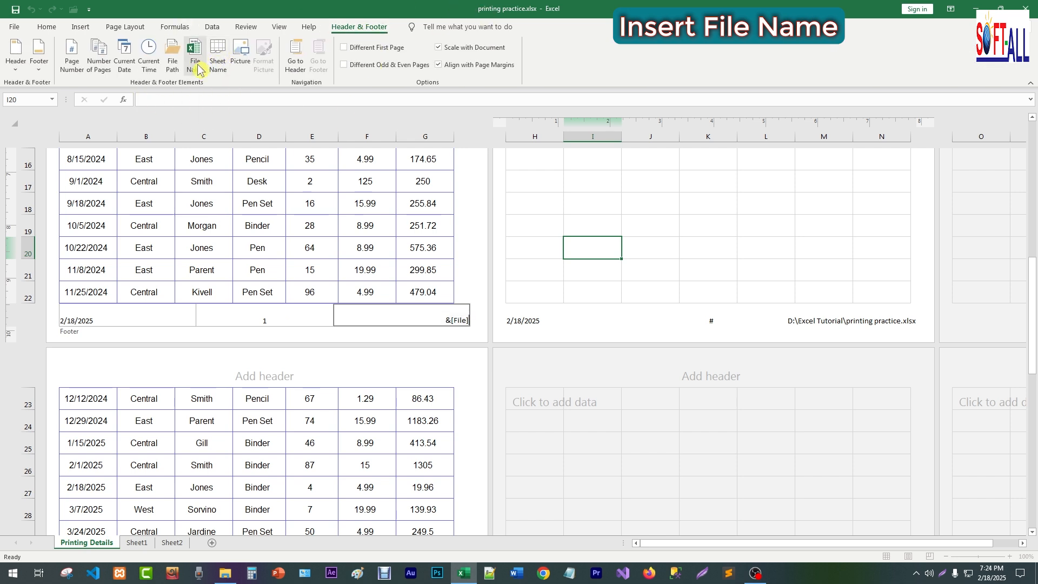
click(586, 340)
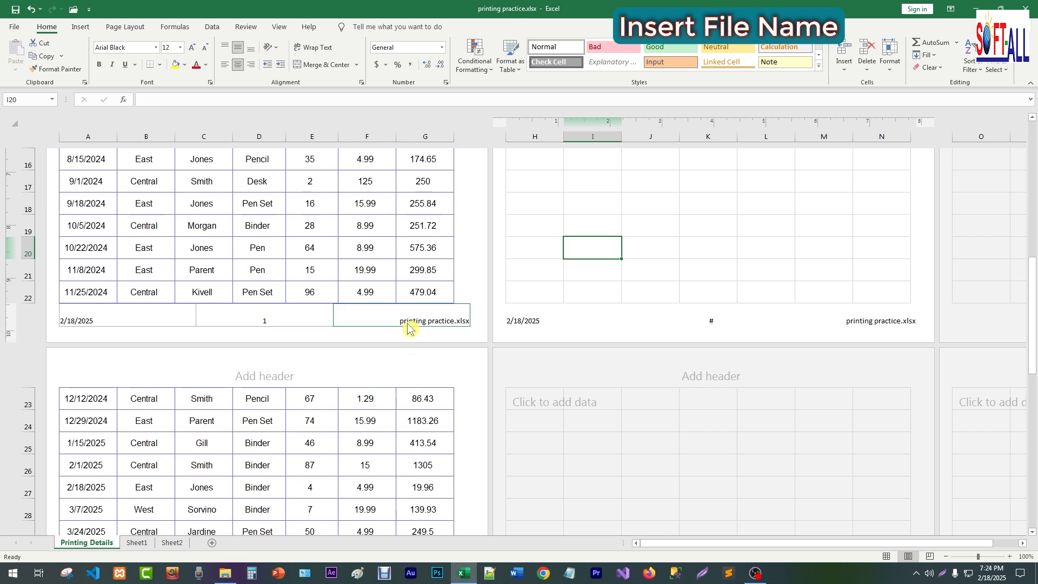
Replace the content of the footer's right section with the sheet name.
click(453, 332)
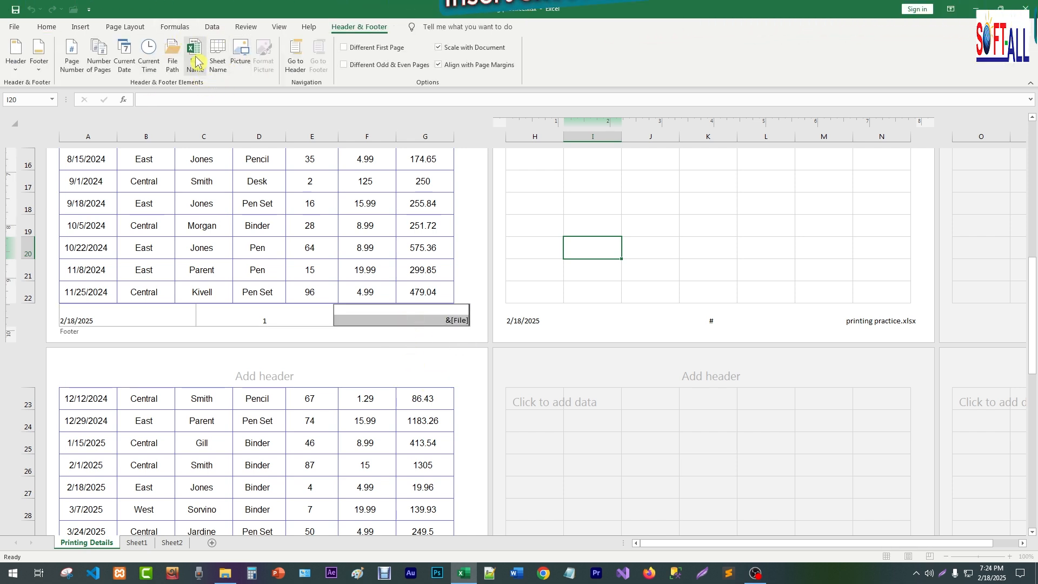
click(216, 63)
click(541, 365)
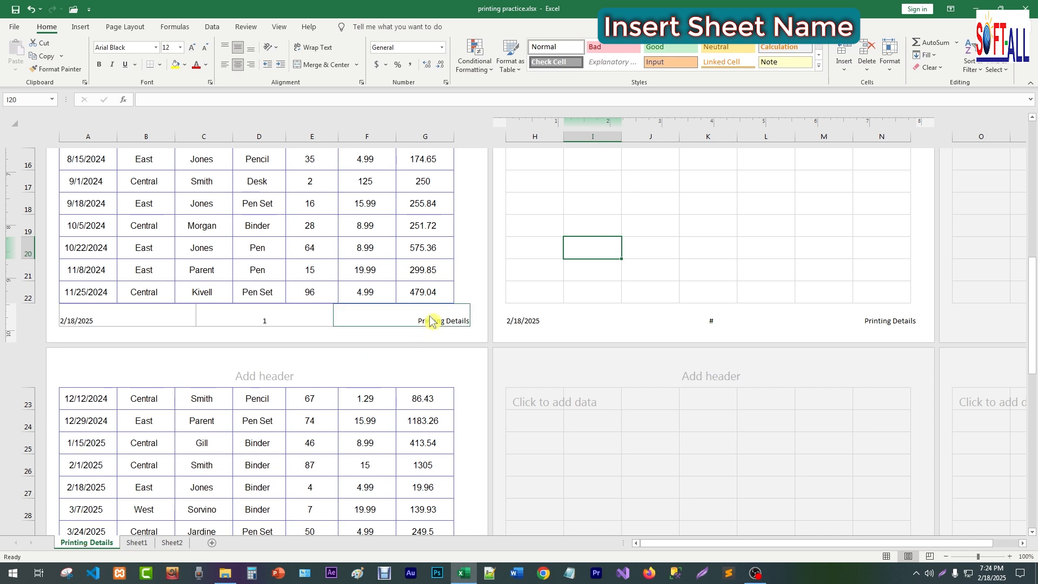
click(568, 378)
Enable the Different First Page option for the worksheet's header and footer.
click(394, 318)
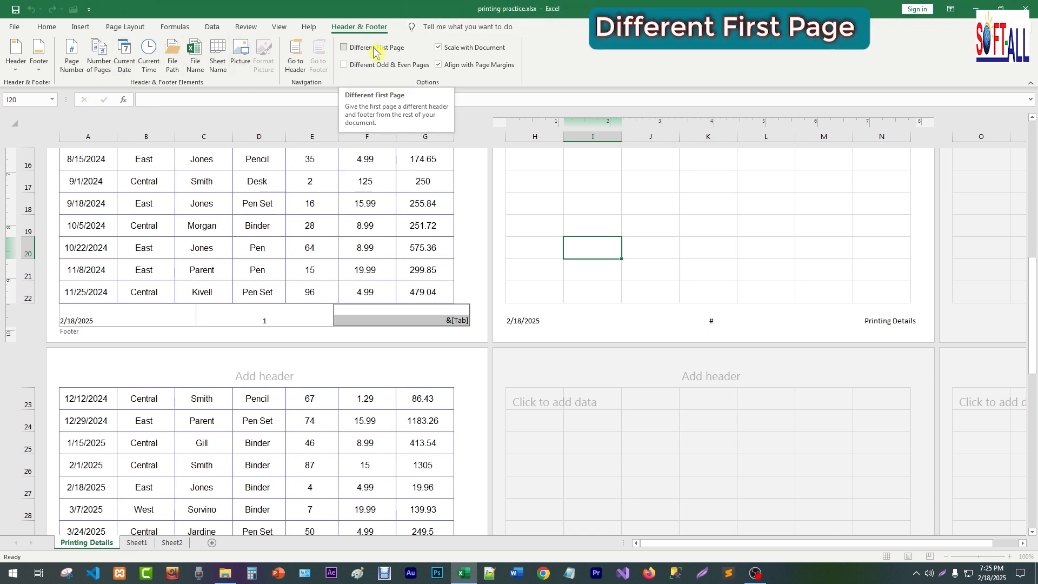
click(346, 49)
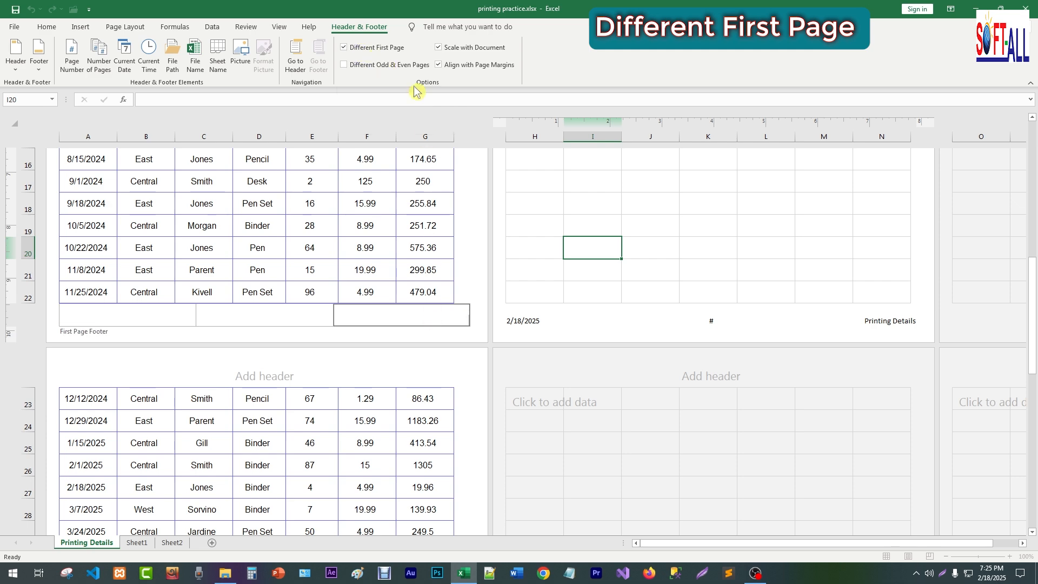
click(265, 248)
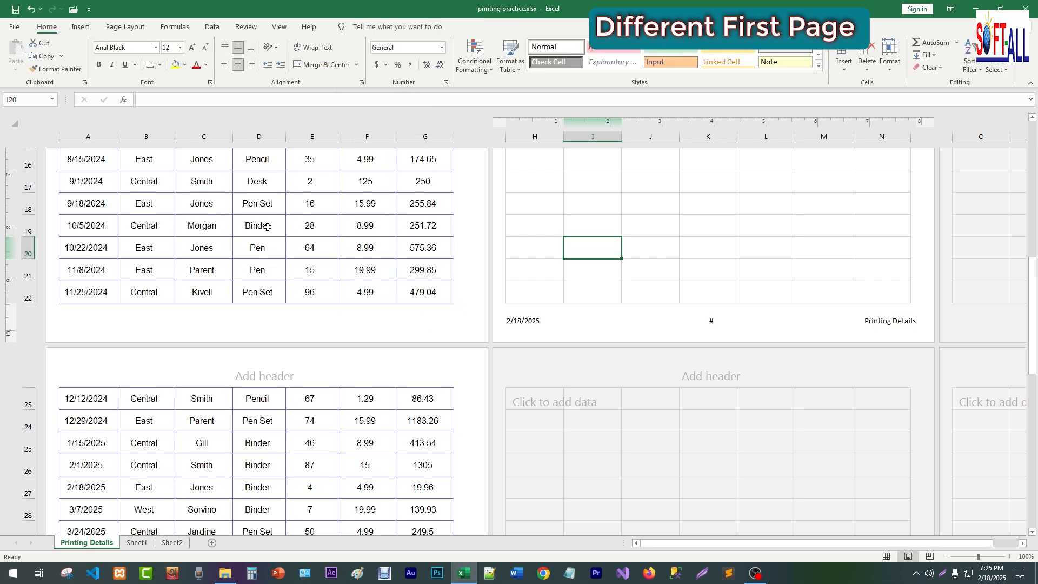
Compare the first and second pages' footers in the print preview, and inspect the first page's footer on the worksheet.
key(ctrl+p)
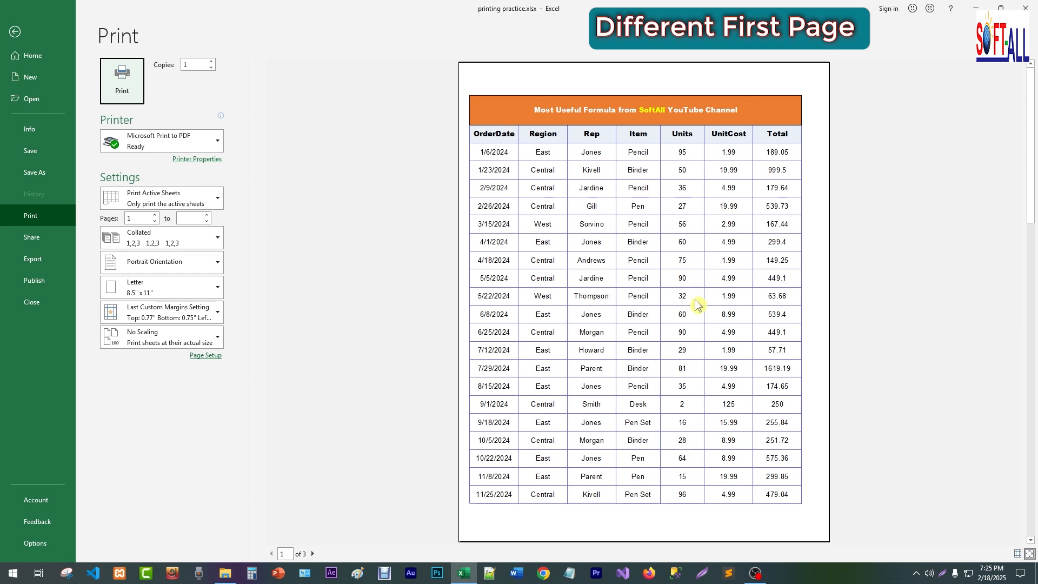
scroll(677, 387, down, 1)
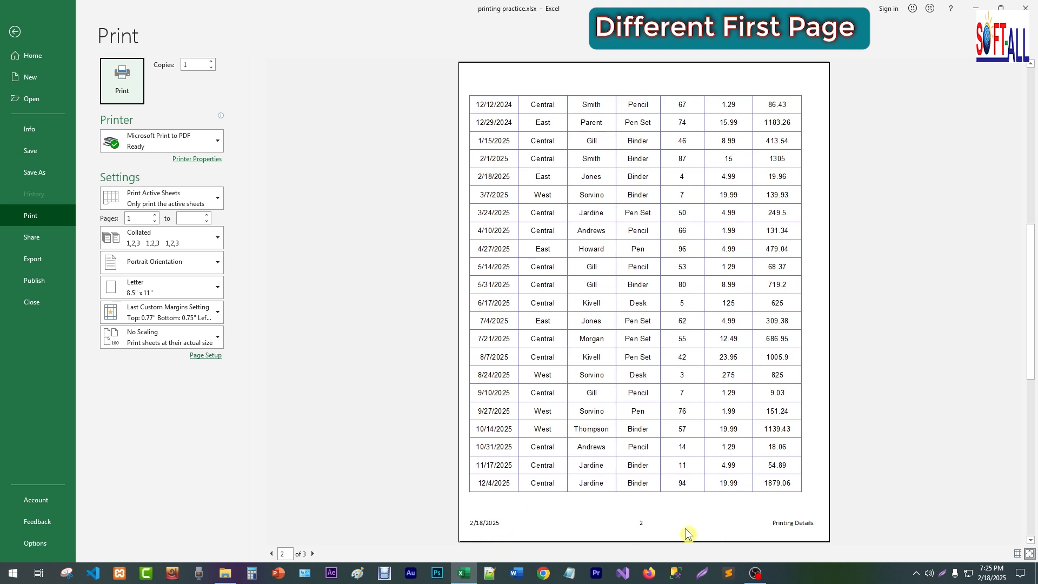
click(17, 40)
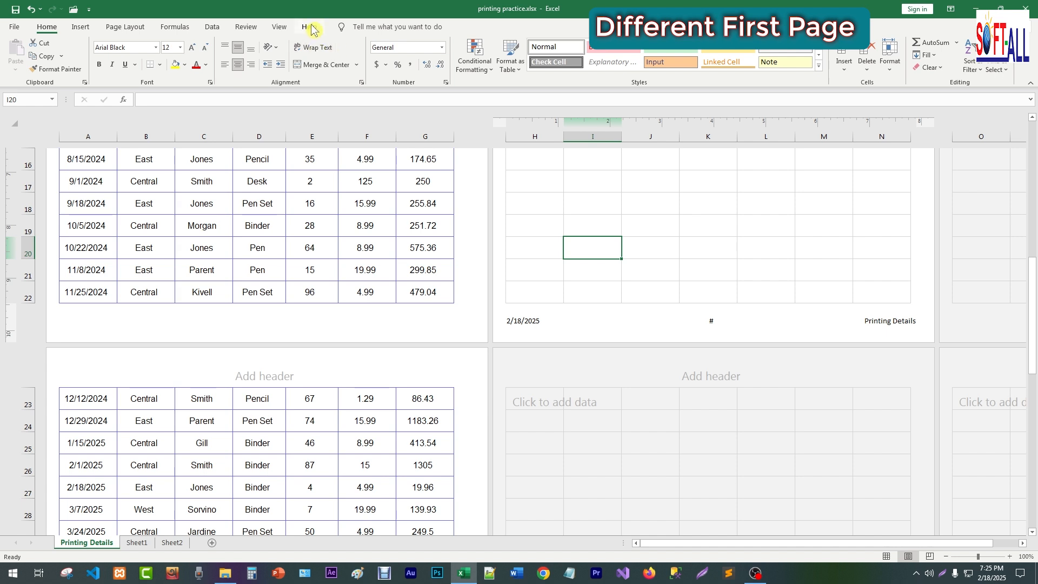
click(264, 316)
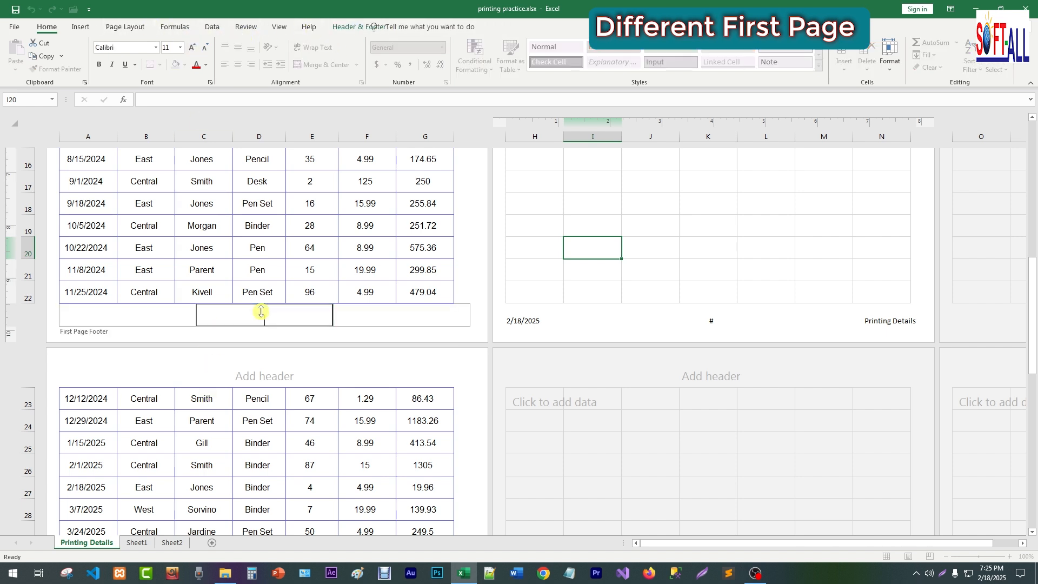
click(359, 26)
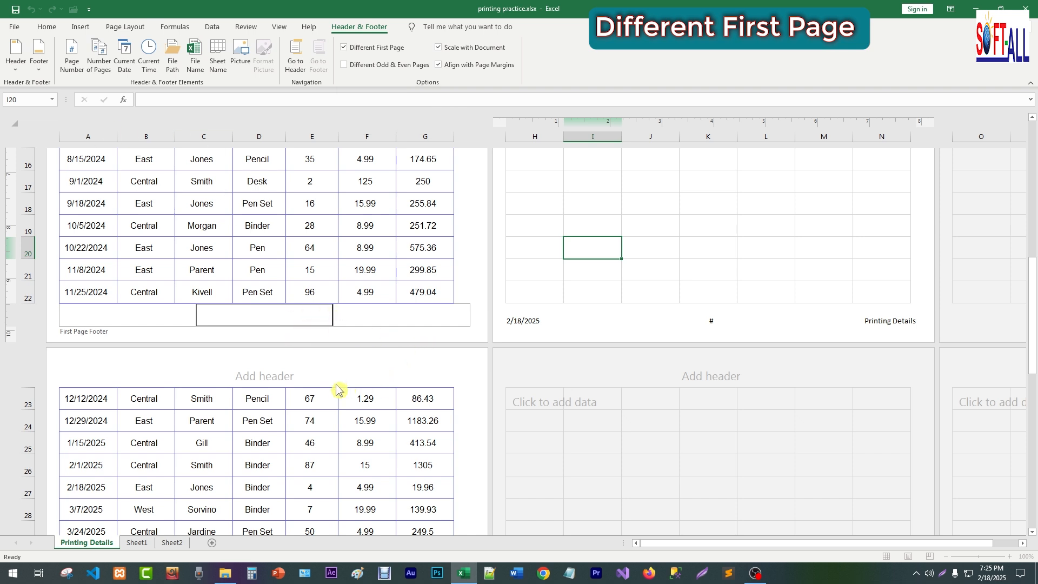
click(560, 377)
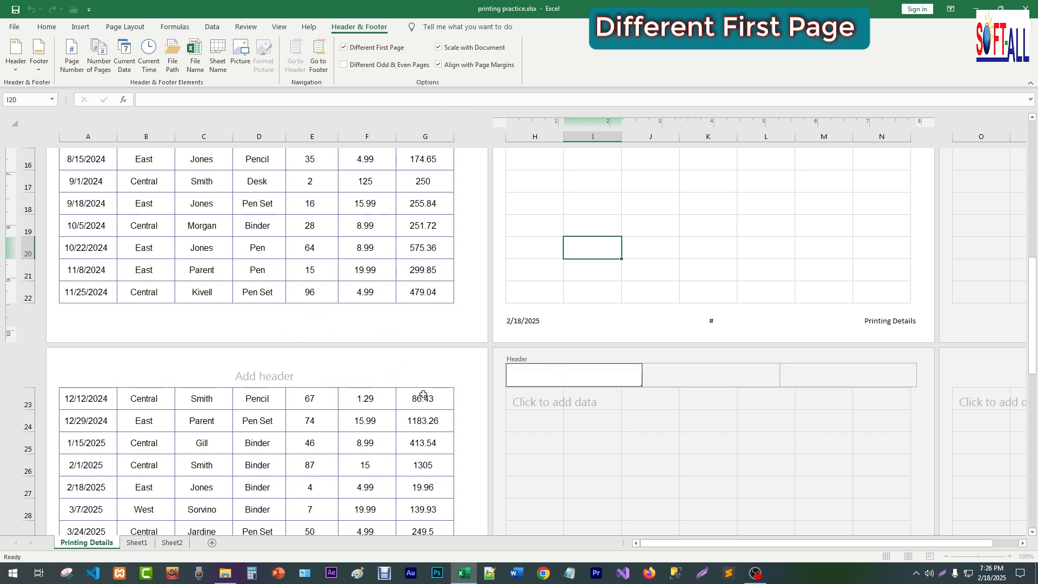
Turn off the Different First Page option so the first page uses the same footer as the other pages.
click(277, 453)
scroll(292, 432, down, 6)
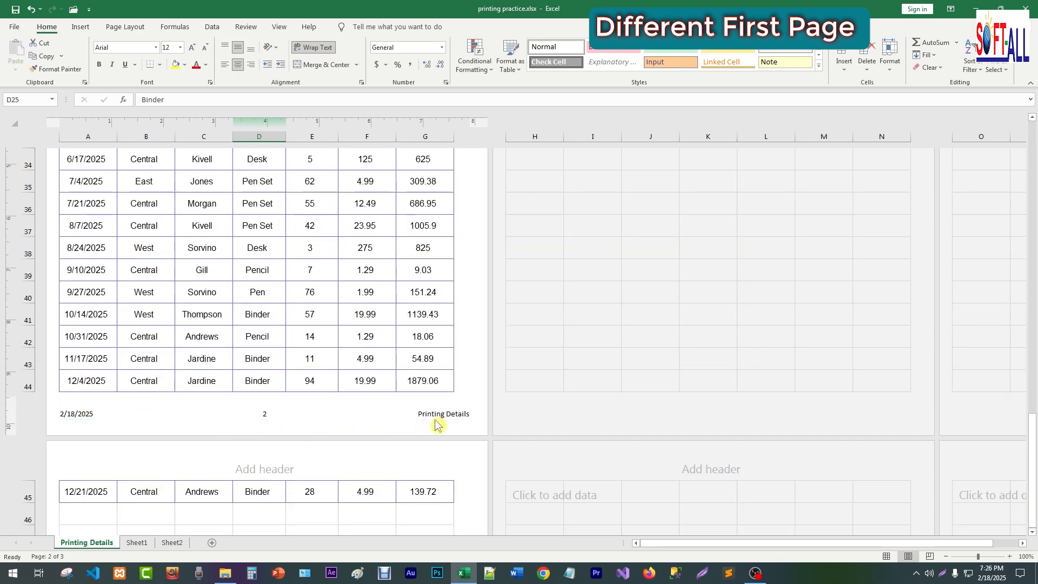
scroll(426, 416, up, 11)
scroll(400, 410, down, 5)
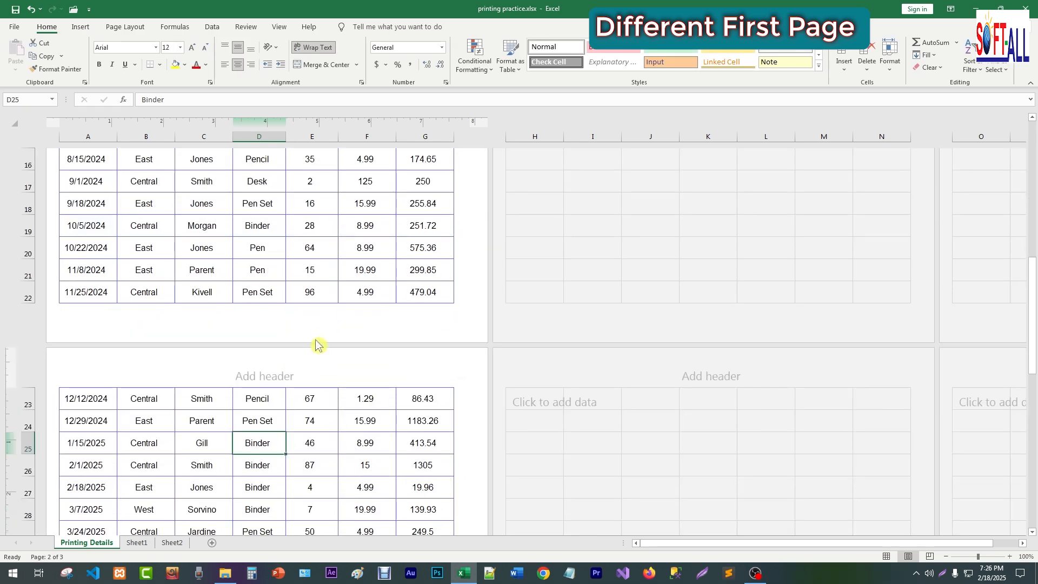
click(323, 320)
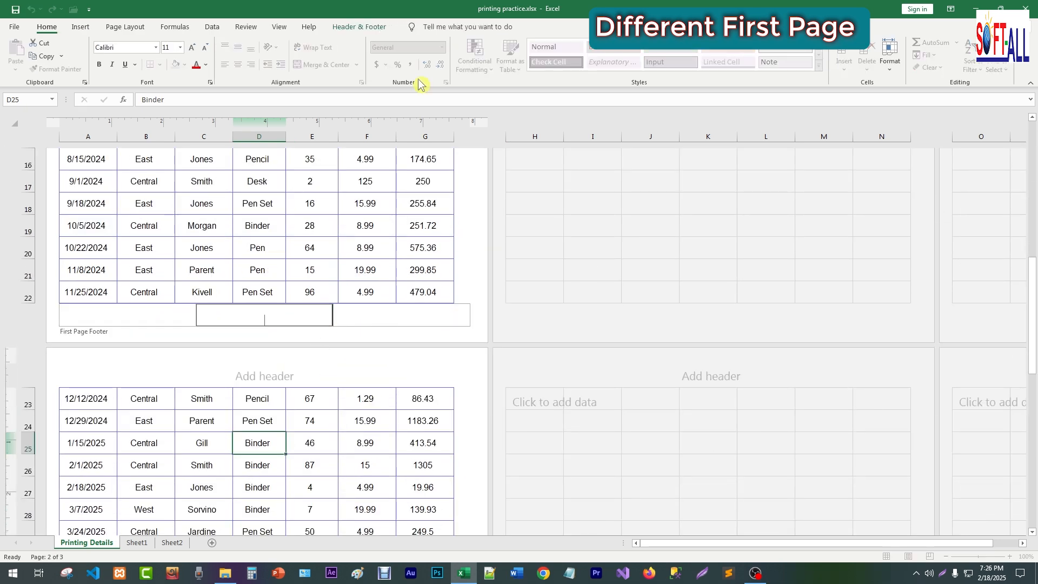
click(349, 28)
click(345, 48)
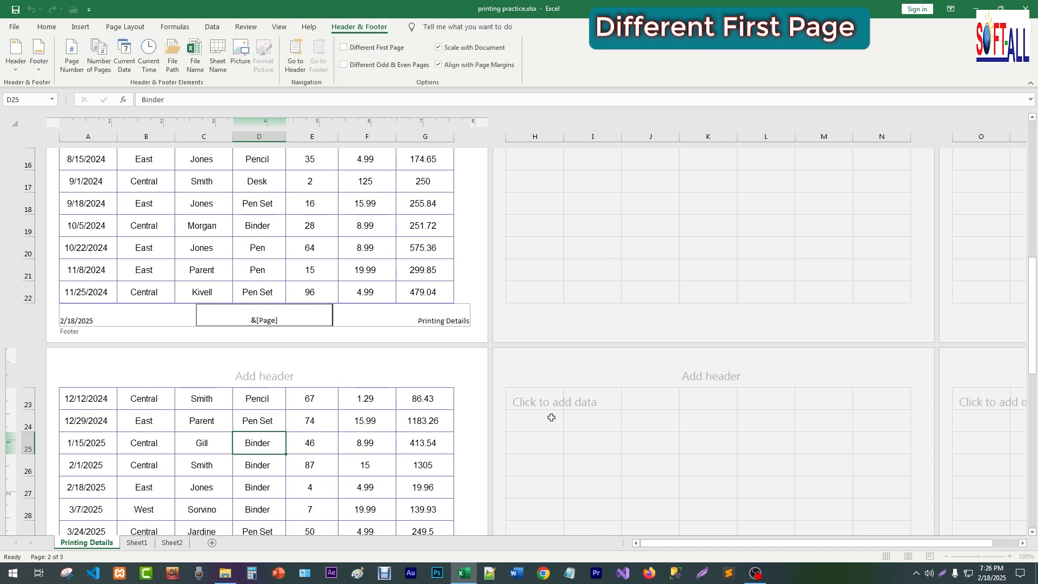
click(519, 366)
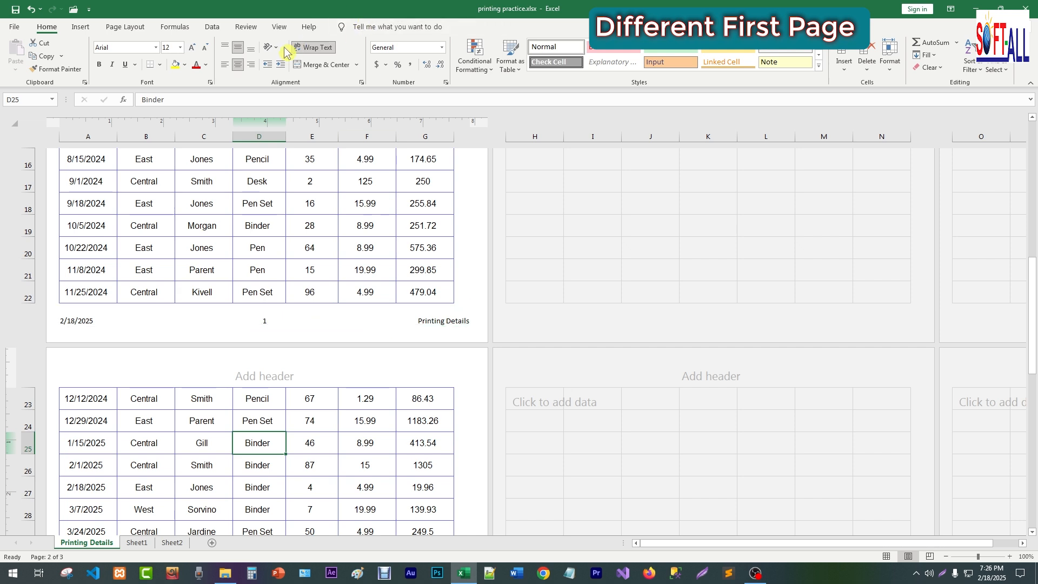
Enable the Different Odd & Even Pages option for the worksheet's header and footer.
click(303, 319)
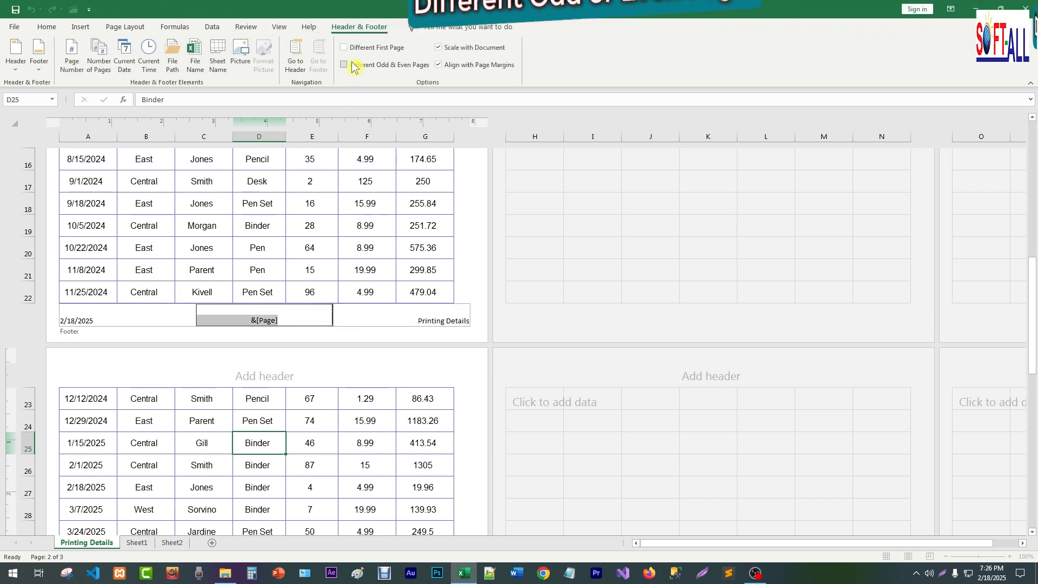
click(369, 71)
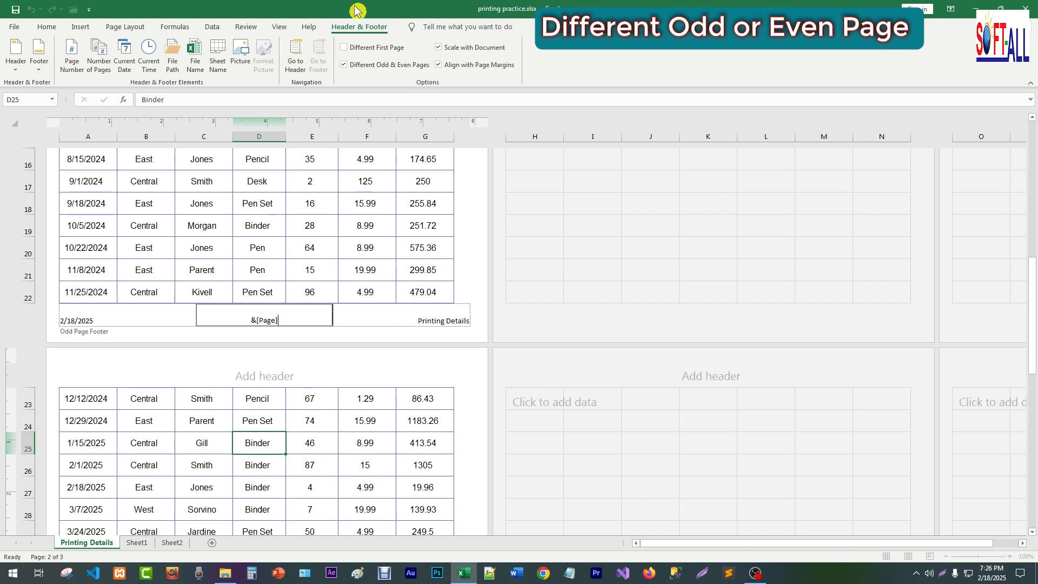
click(522, 366)
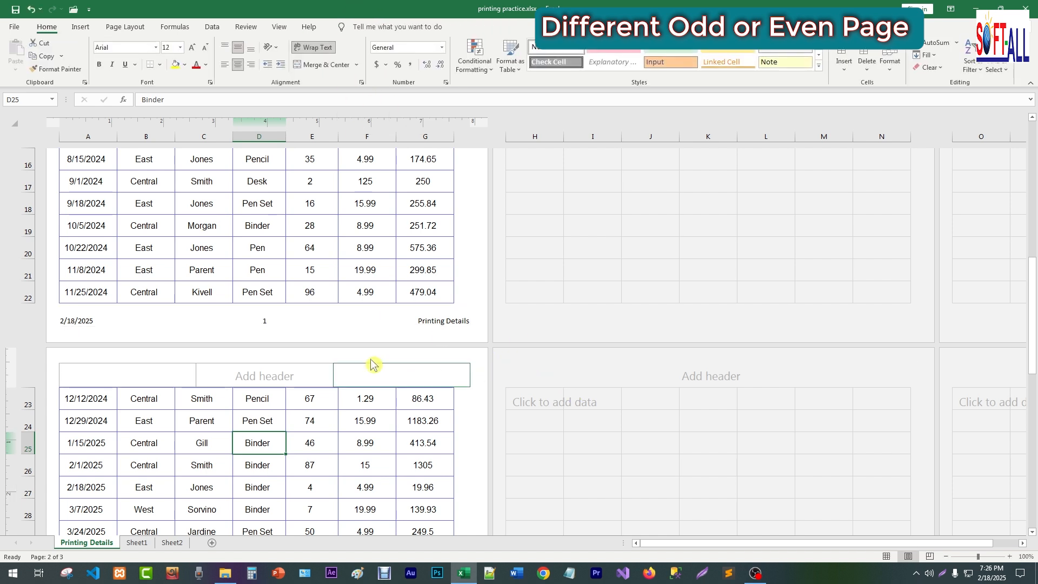
Compare the footers on the odd and even pages of the Printing Details worksheet.
scroll(346, 379, down, 7)
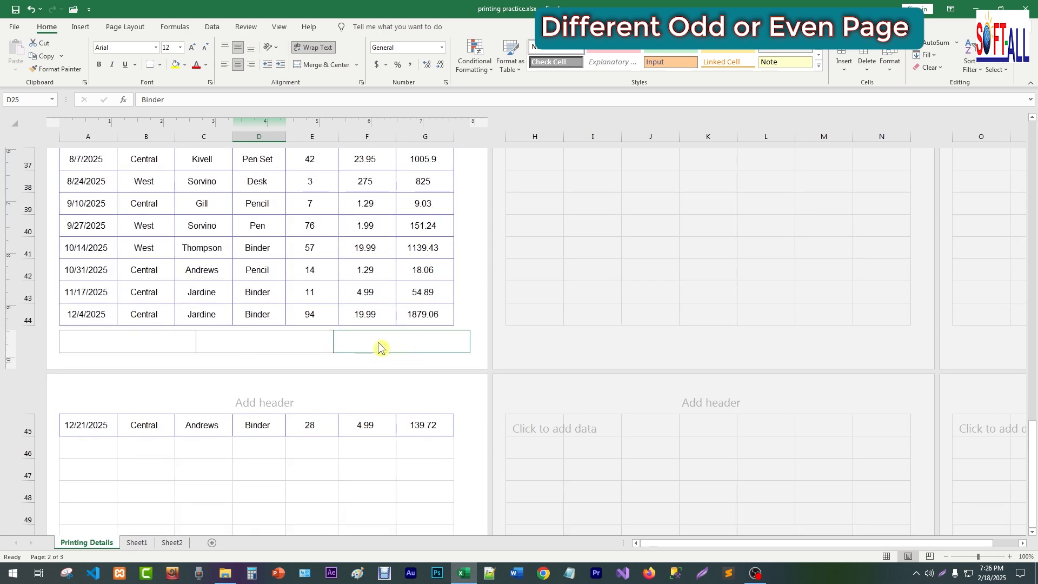
scroll(373, 311, down, 7)
scroll(376, 439, up, 12)
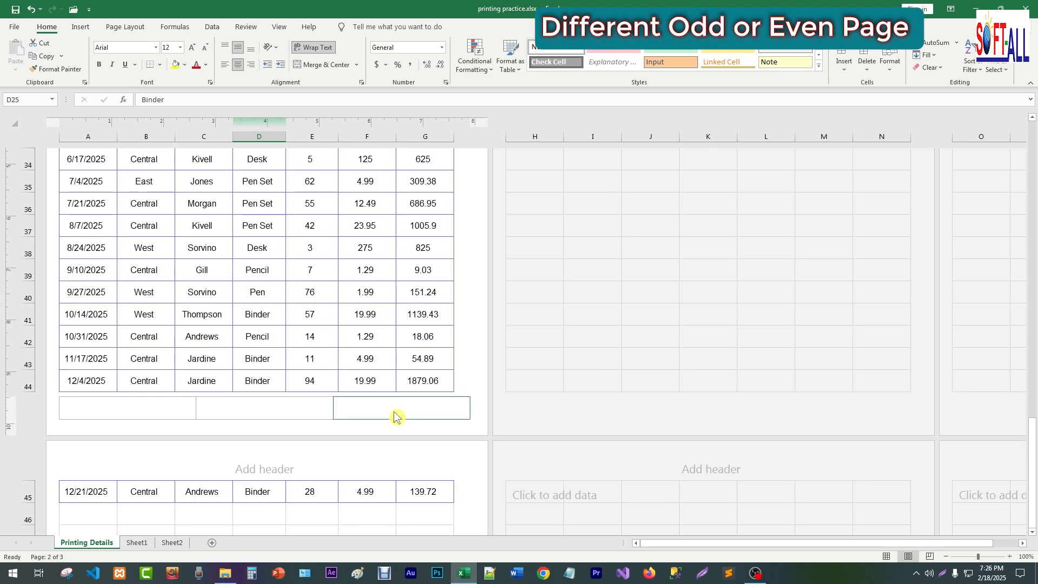
scroll(428, 365, up, 5)
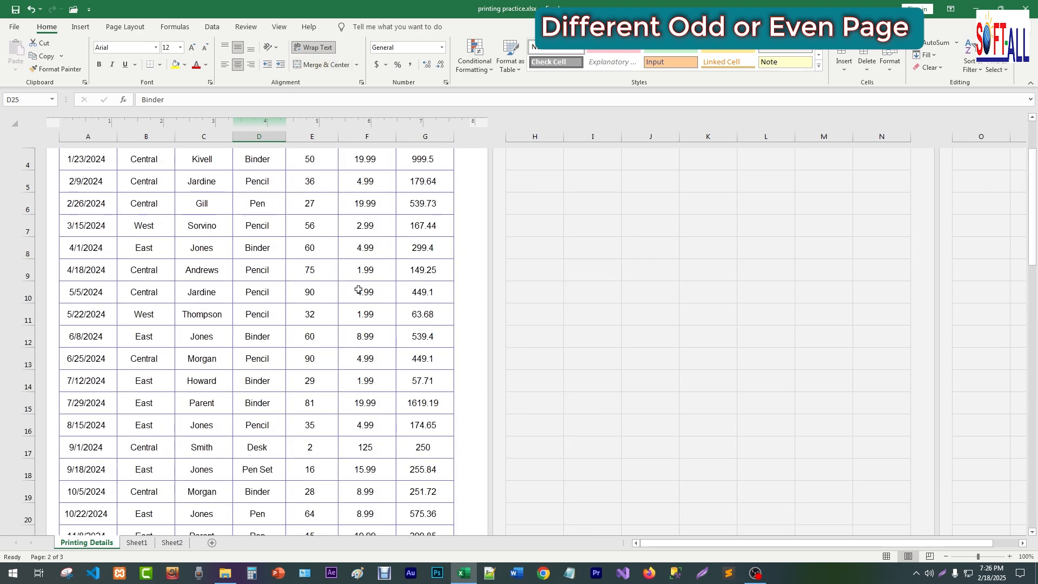
scroll(359, 289, up, 2)
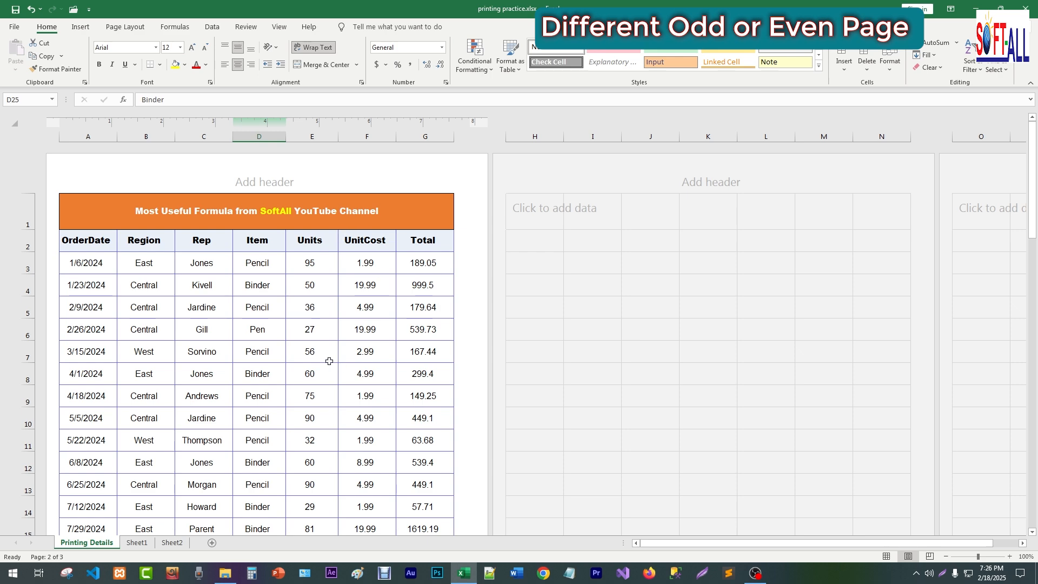
scroll(330, 361, down, 4)
scroll(368, 349, up, 4)
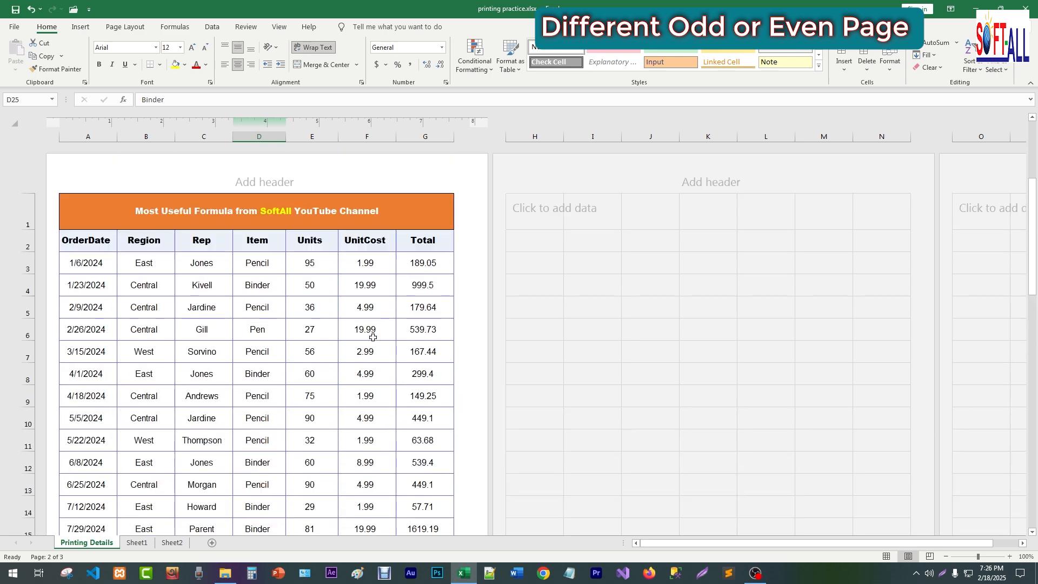
Turn off the Different Odd & Even Pages option from the first page's header.
click(301, 181)
click(352, 28)
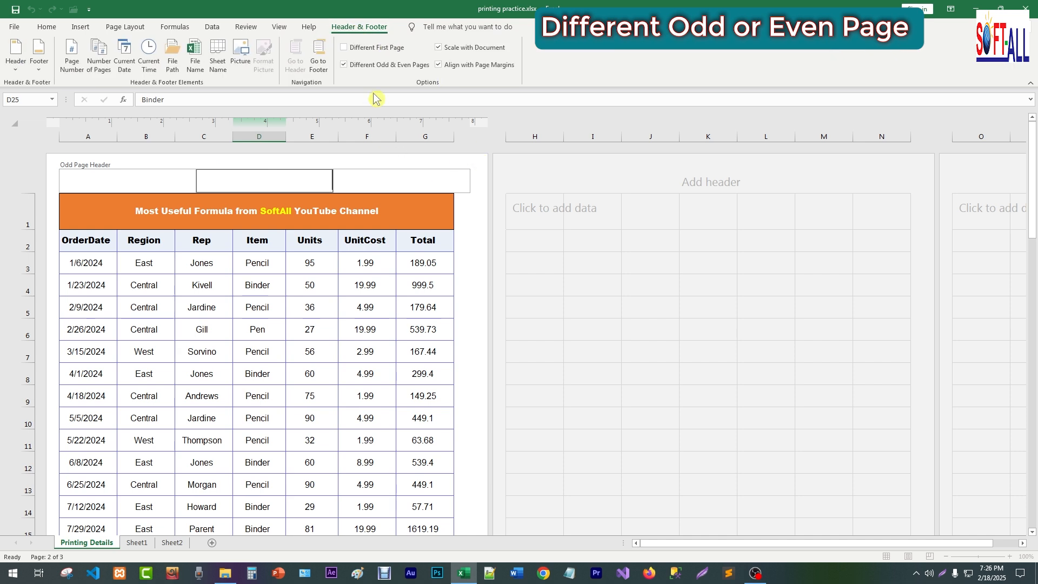
click(345, 64)
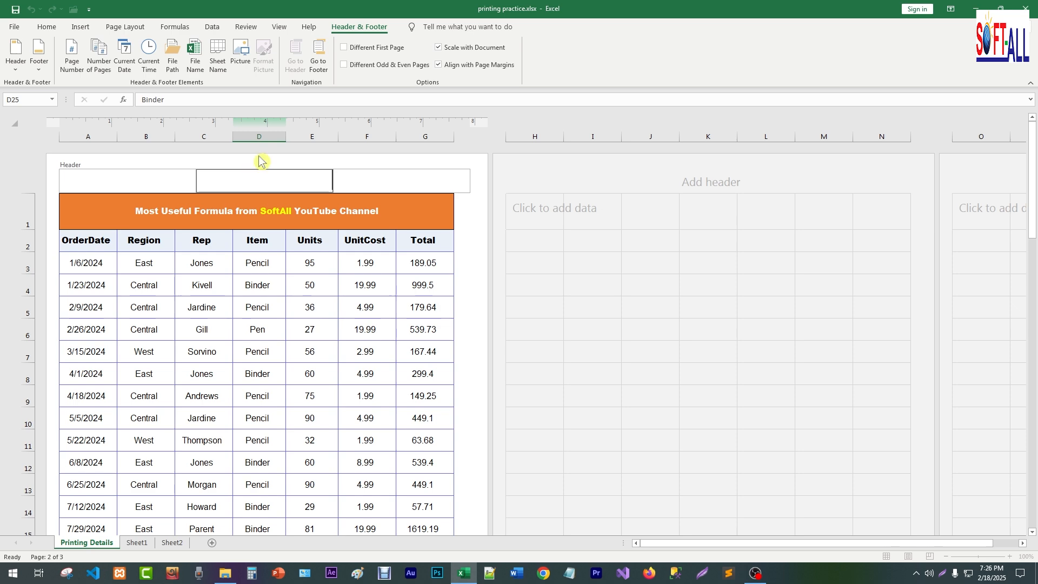
click(318, 61)
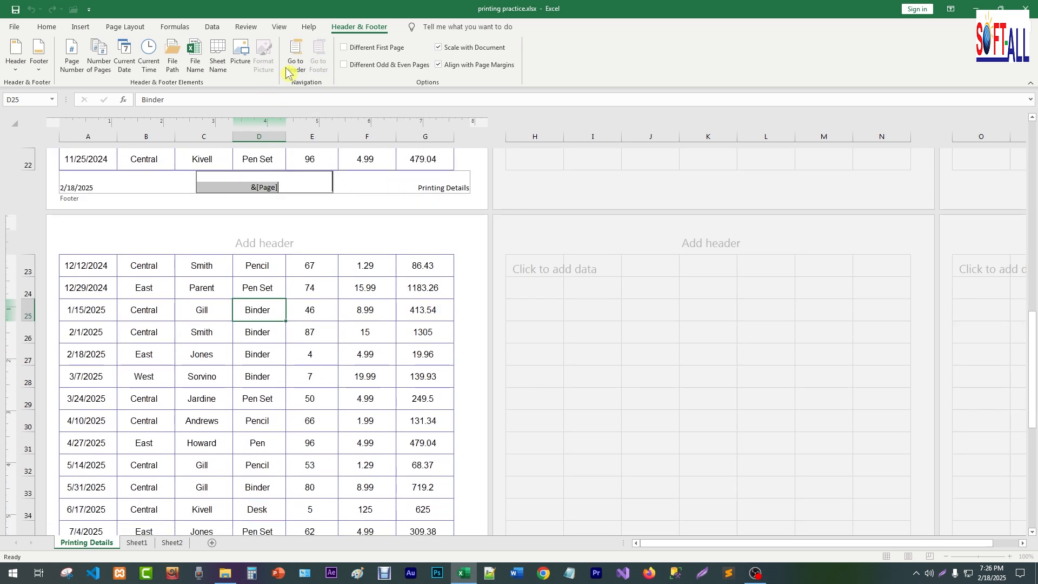
click(292, 64)
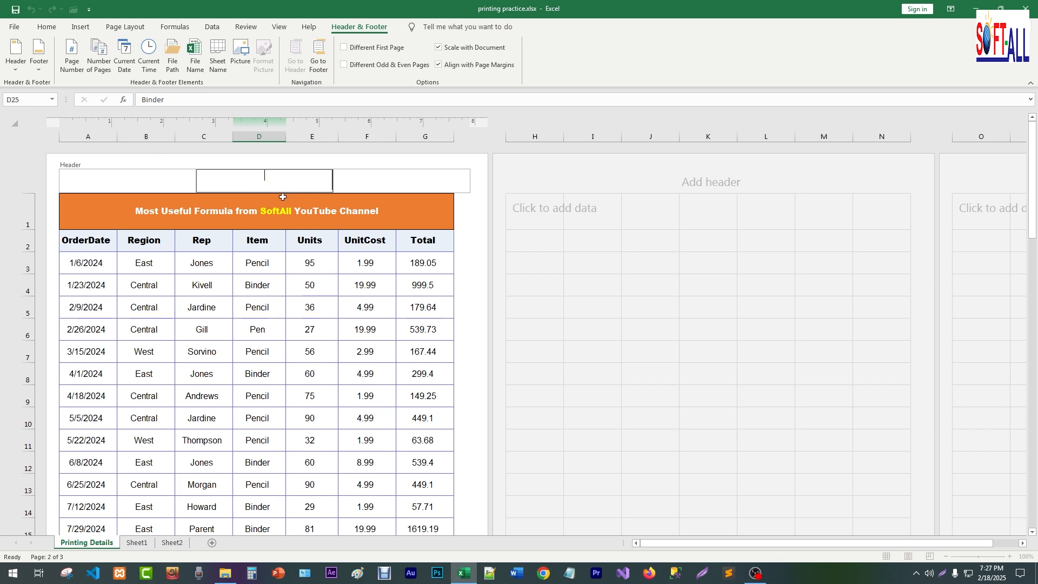
click(238, 59)
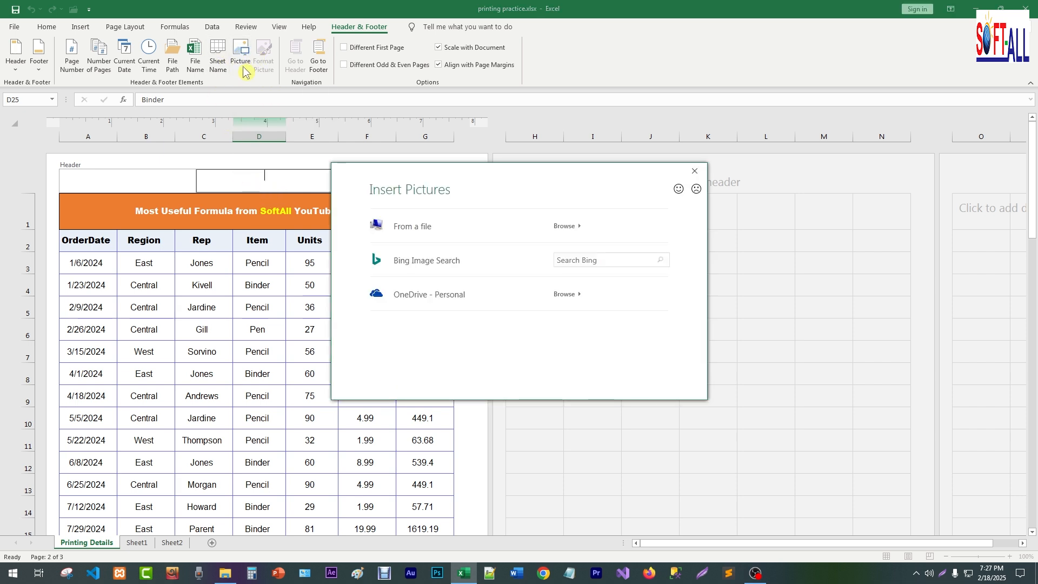
click(421, 231)
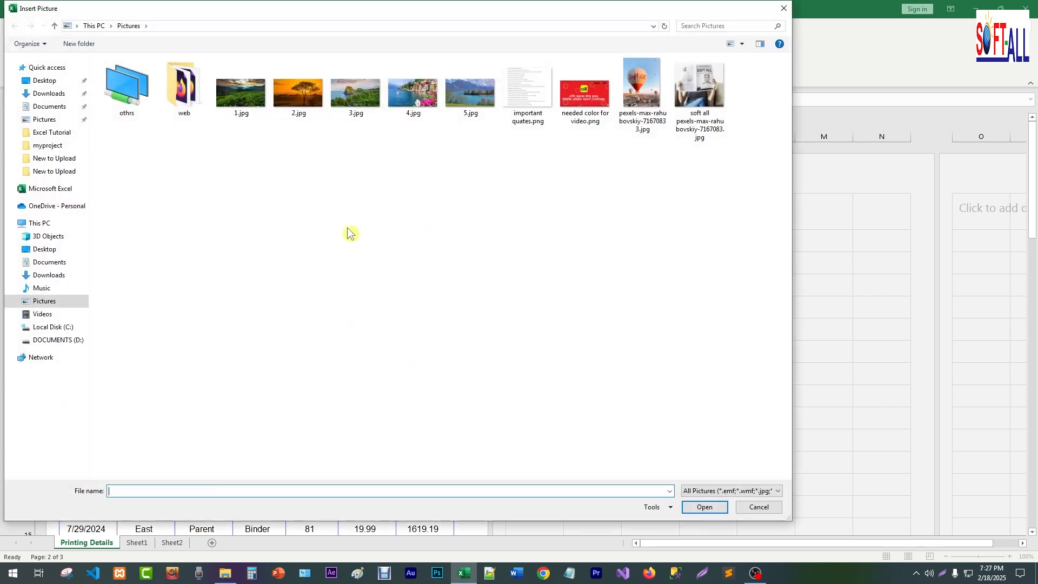
double_click(127, 87)
double_click(190, 97)
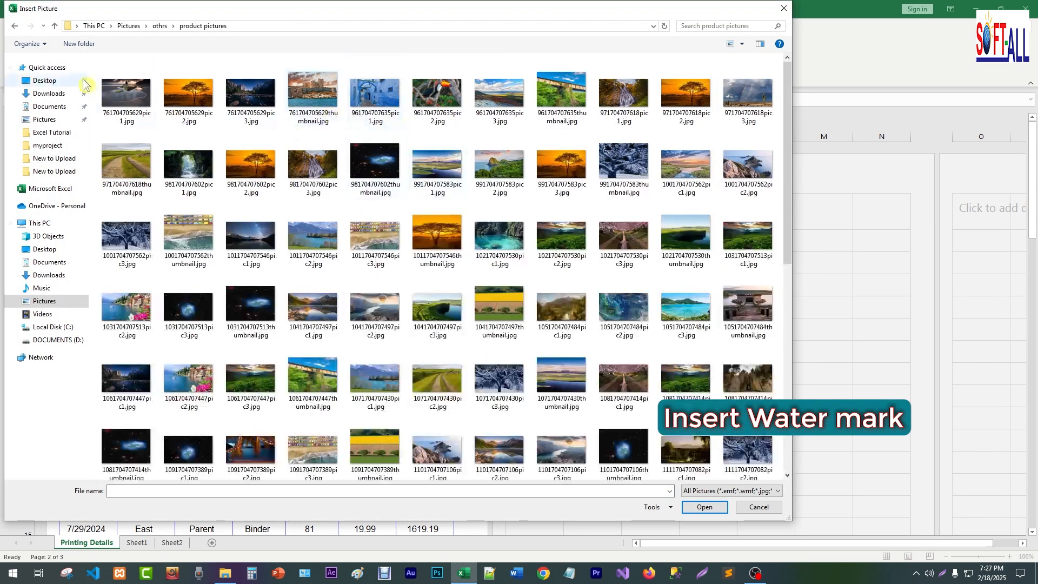
double_click(313, 91)
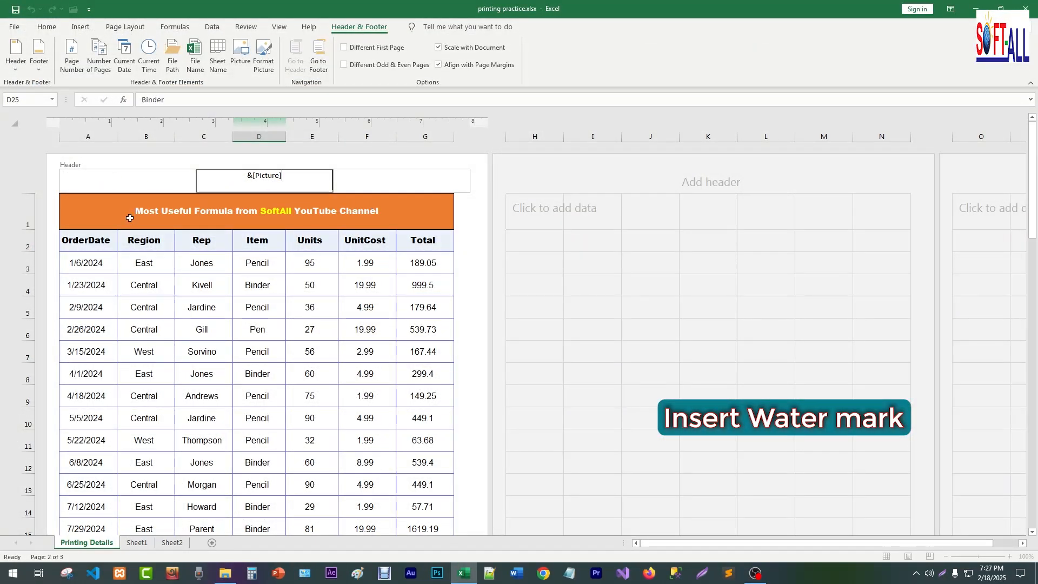
click(566, 303)
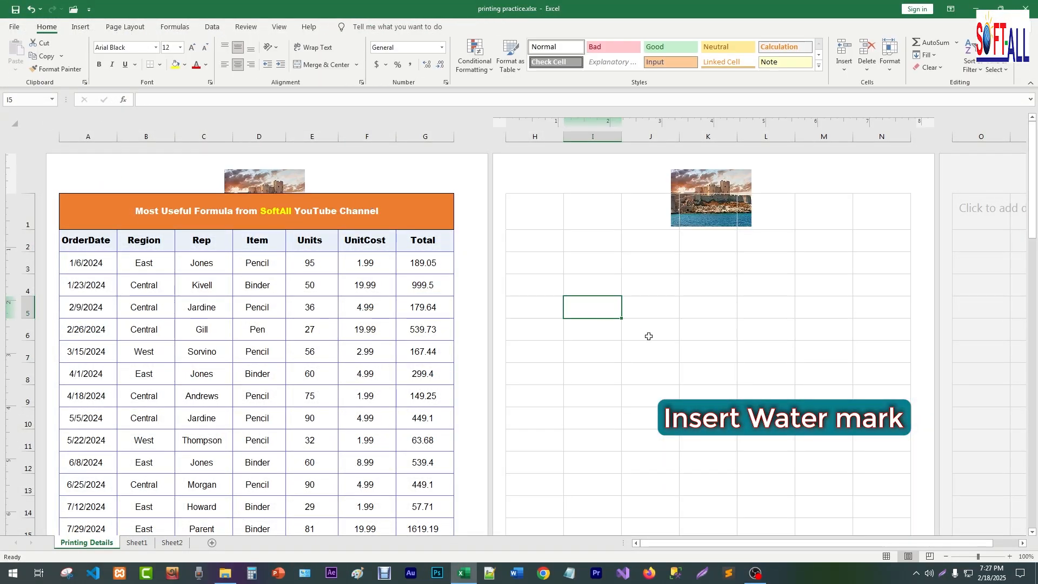
Check the header picture's placement in the print preview and on the first and second worksheet pages.
click(278, 179)
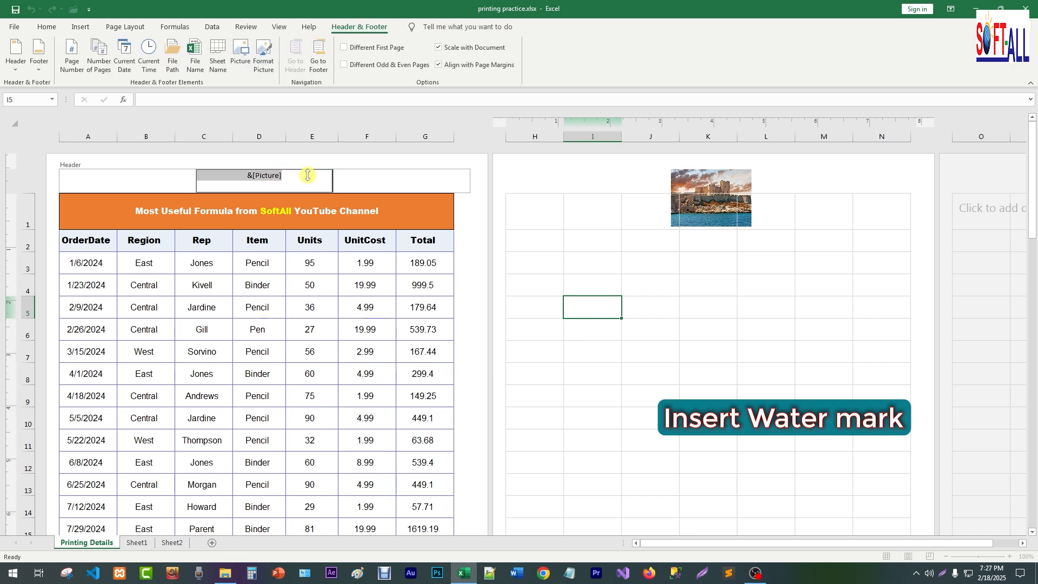
click(636, 390)
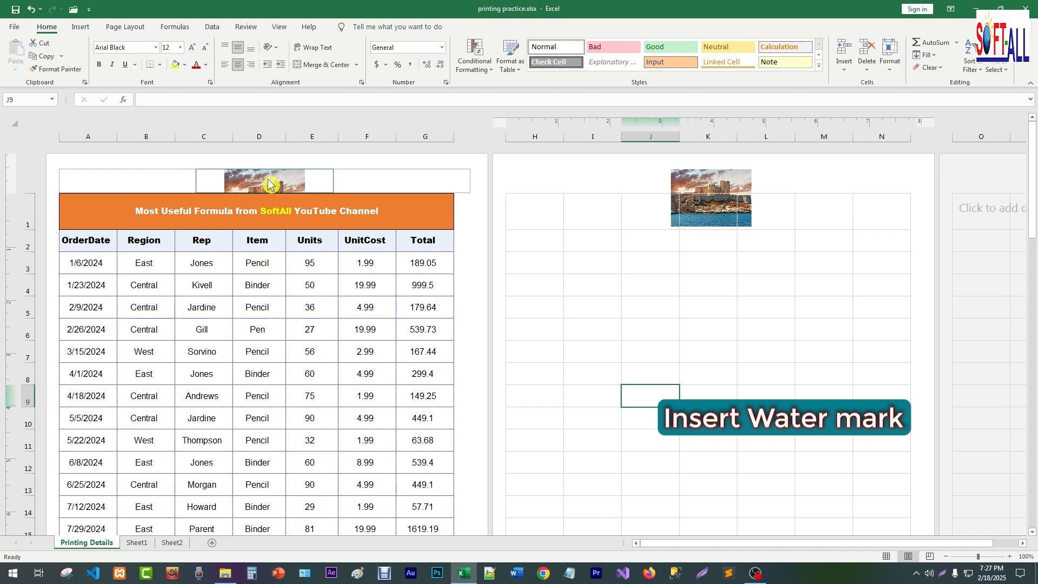
key(ctrl+p)
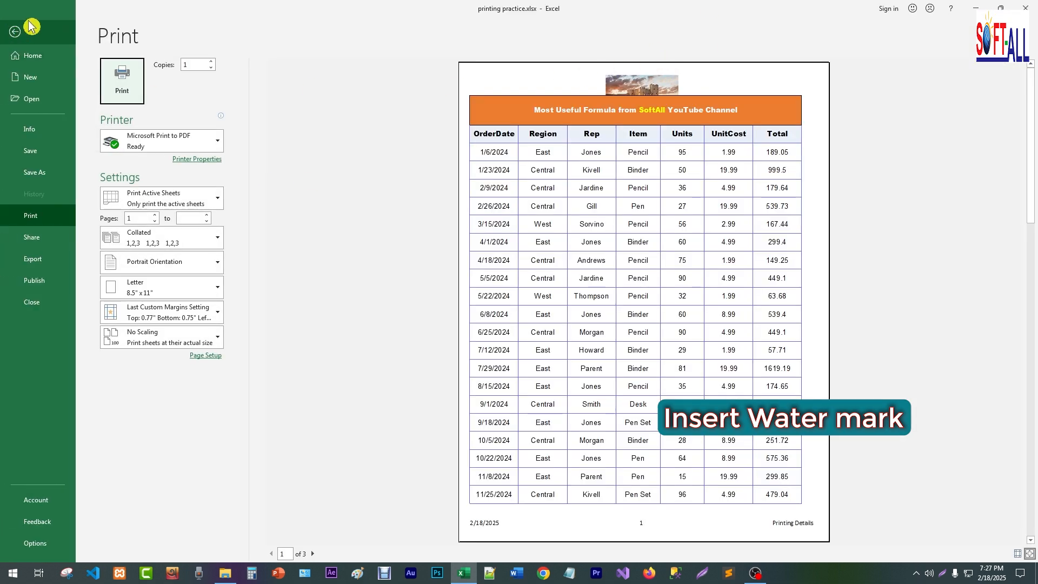
click(29, 26)
scroll(251, 400, down, 10)
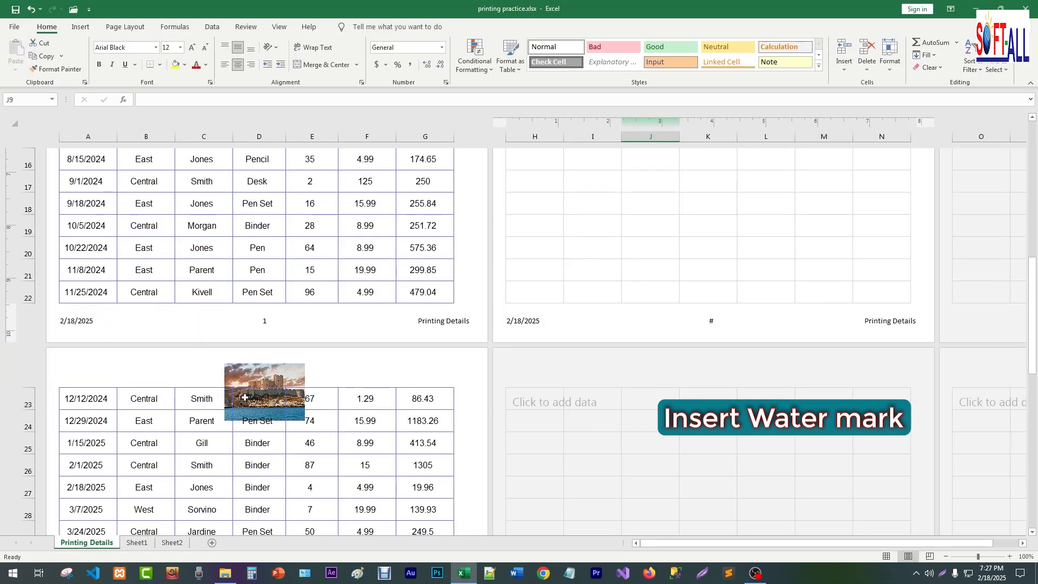
scroll(254, 356, up, 10)
Insert blank lines before the picture code in the center header to lower the picture to about row 15.
click(260, 177)
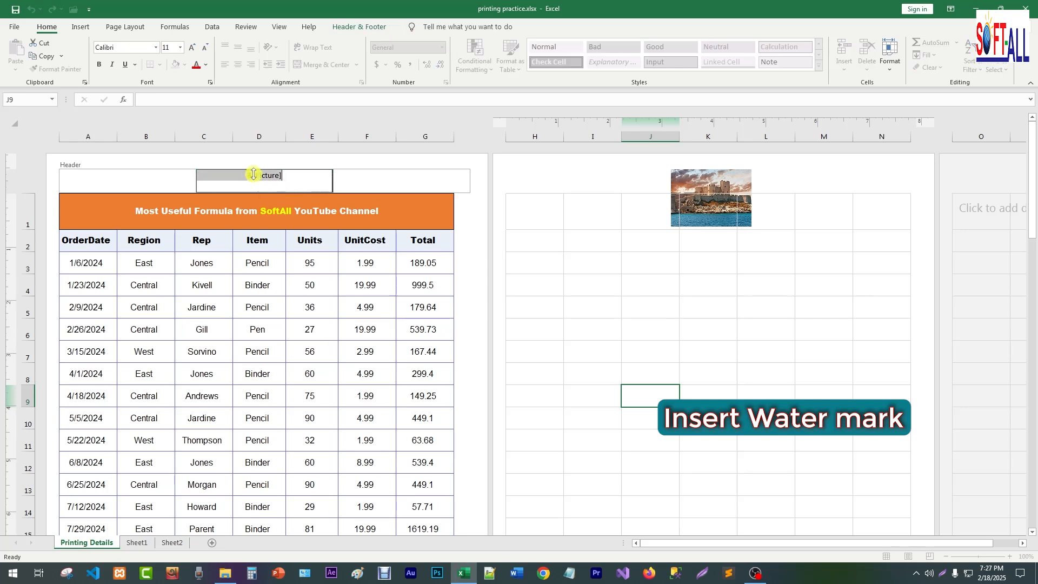
key(Escape)
click(248, 177)
click(228, 174)
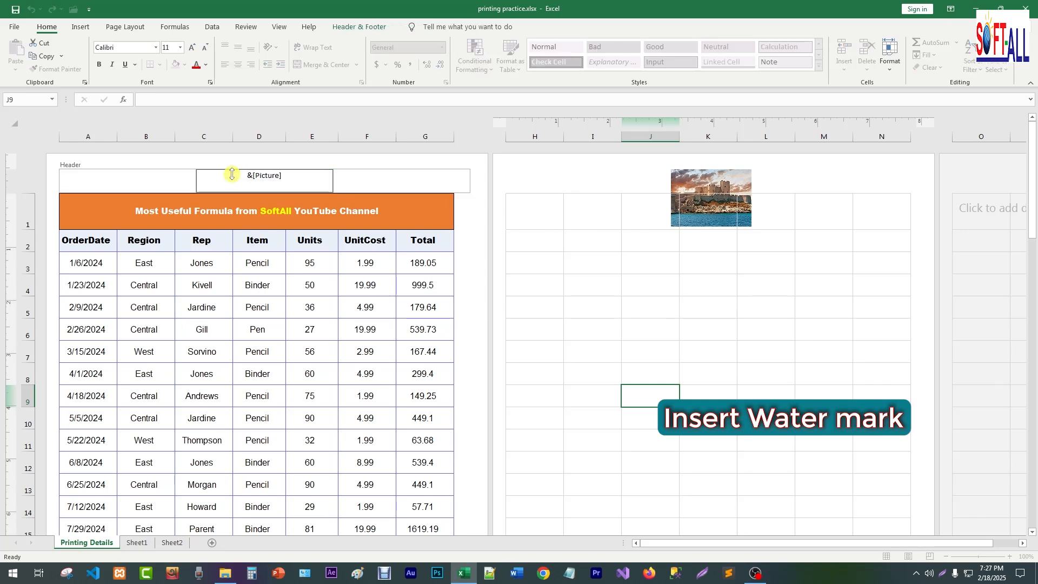
key(Return)
key(Return)
key(Return)
key(Return)
key(Return)
key(Return)
key(Return)
key(Return)
key(Return)
key(Return)
key(Return)
key(Return)
key(Return)
key(Return)
key(Return)
key(Return)
key(Return)
key(Return)
key(Return)
key(Return)
key(Return)
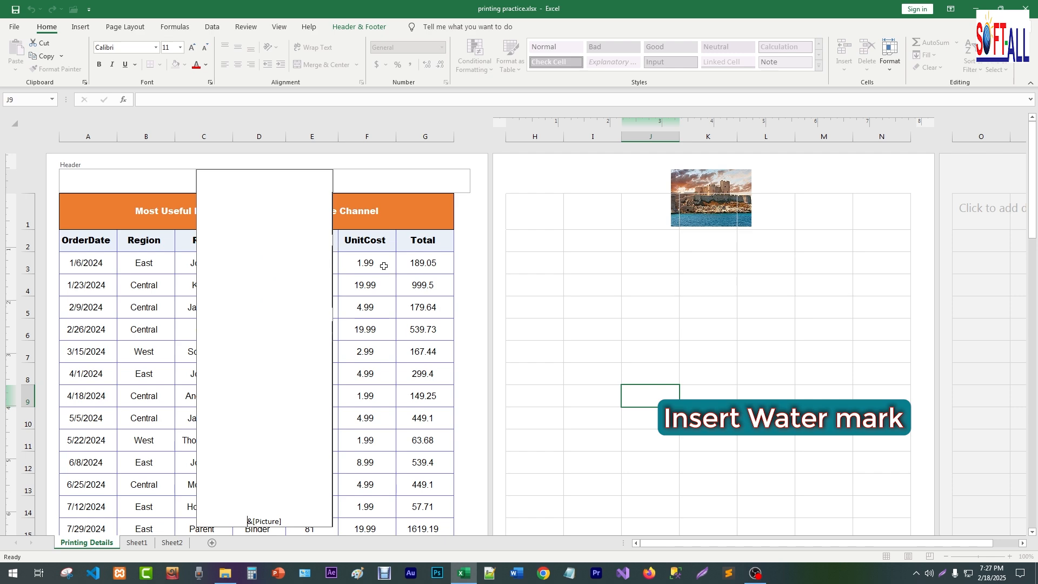
click(552, 292)
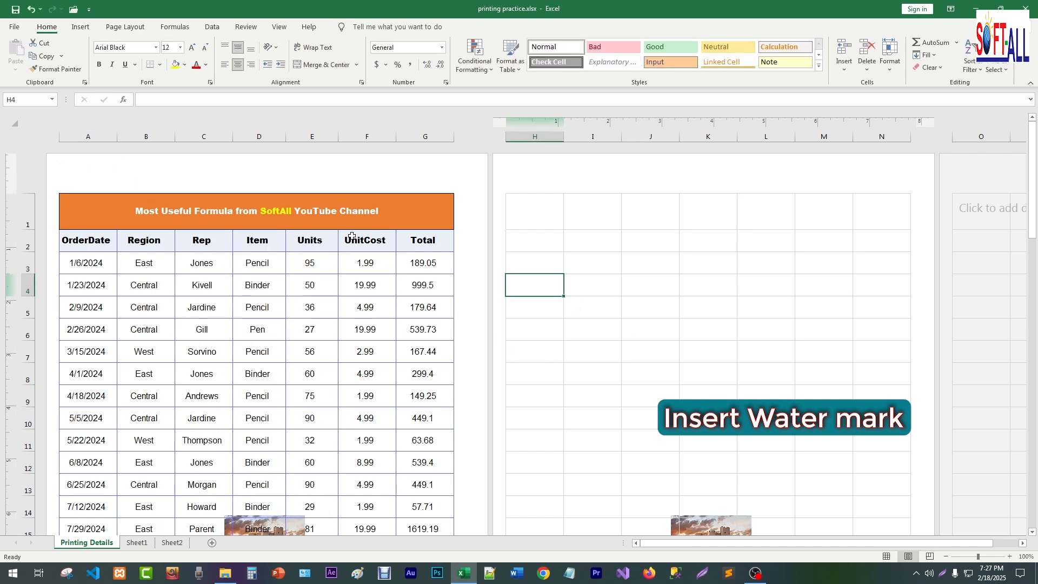
Check the lowered watermark picture in the print preview and inspect the center header section on the worksheet.
key(ctrl+p)
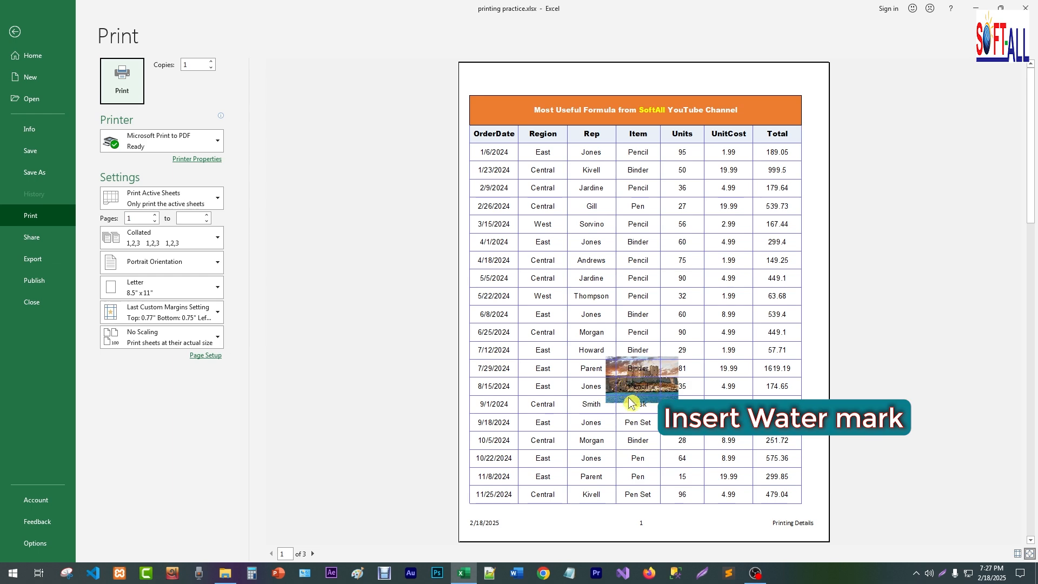
click(15, 31)
click(265, 181)
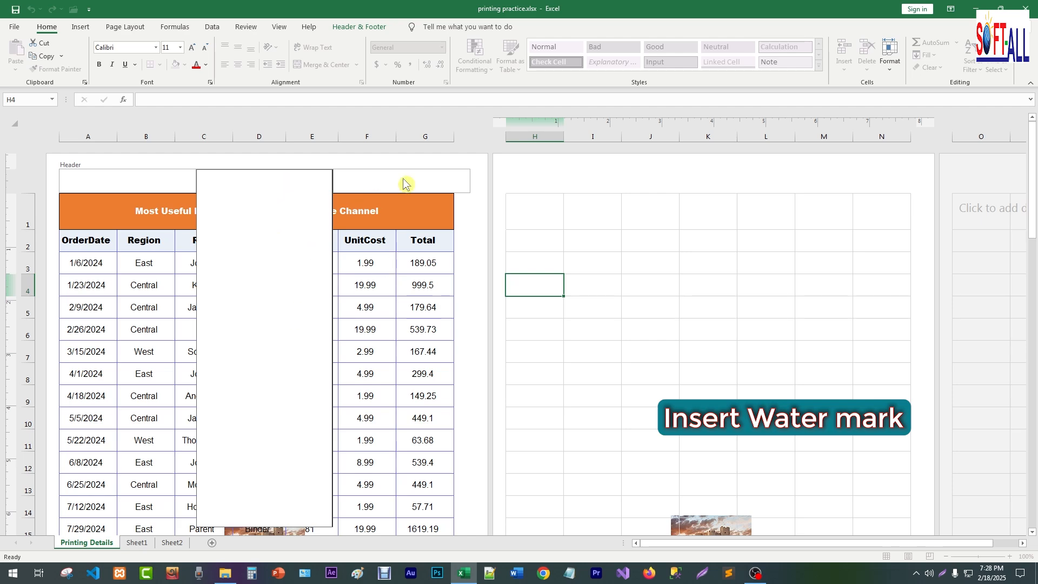
click(532, 181)
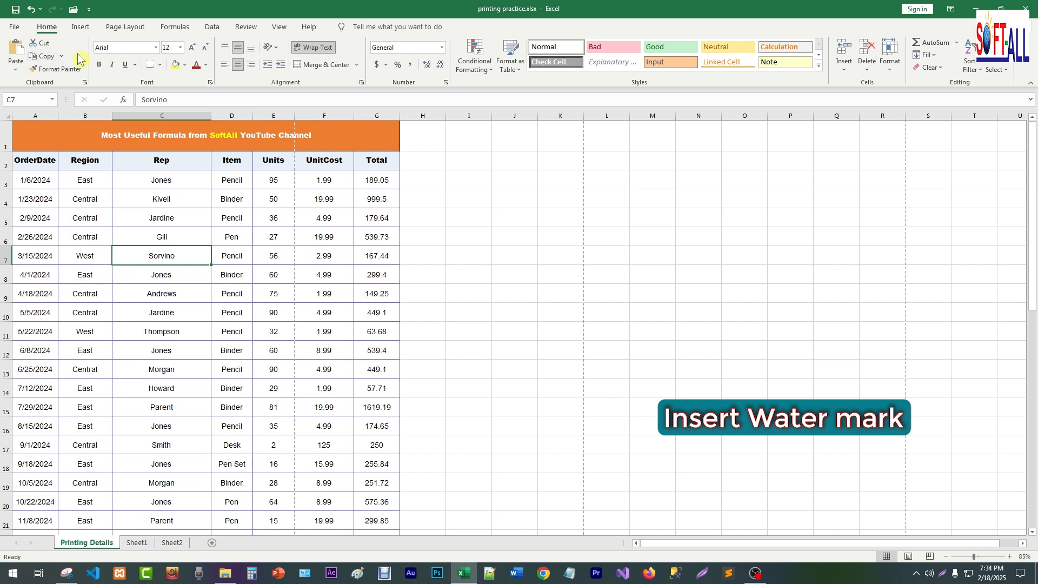
click(82, 28)
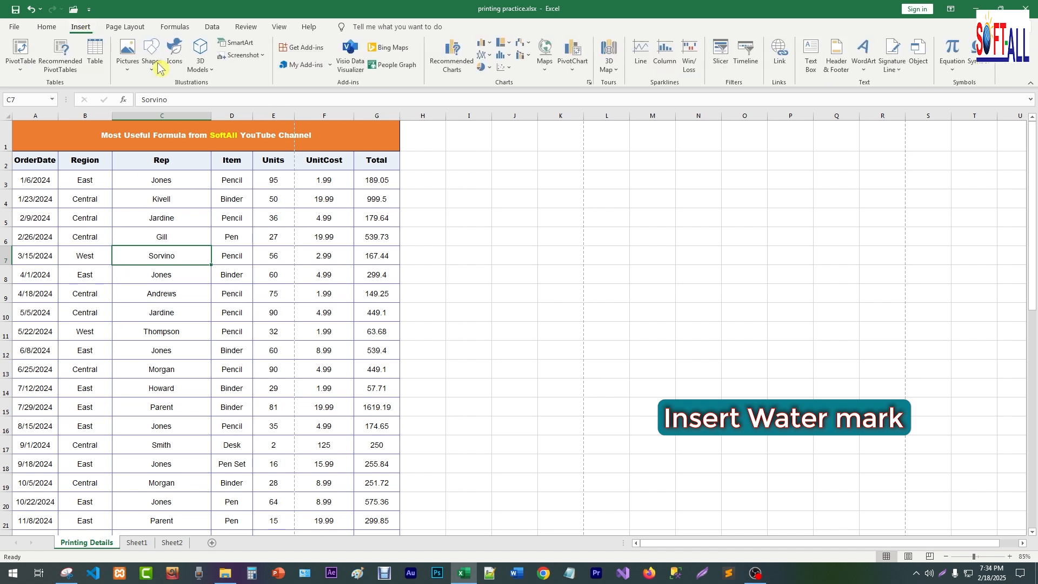
click(128, 71)
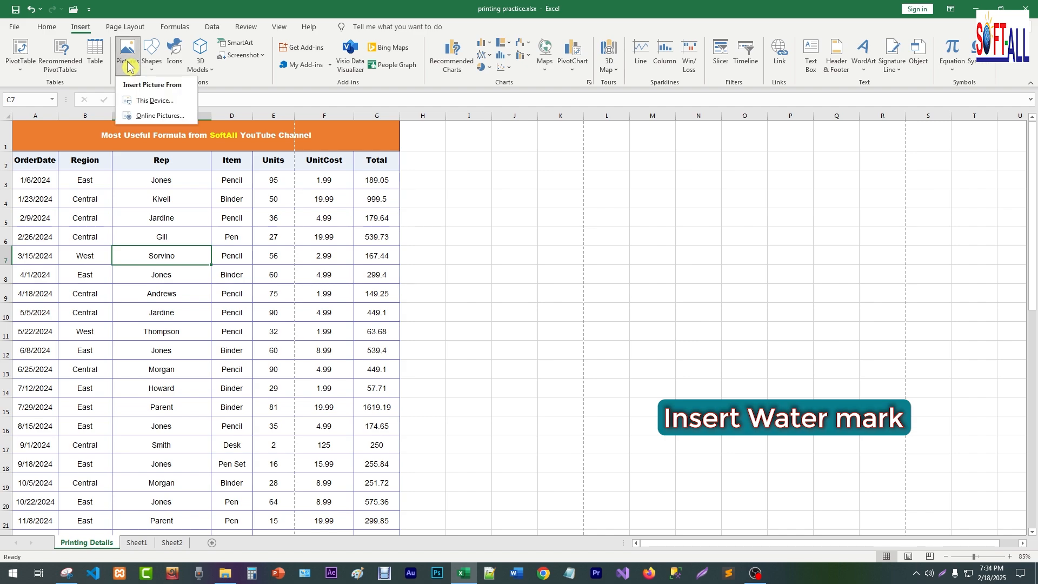
click(147, 102)
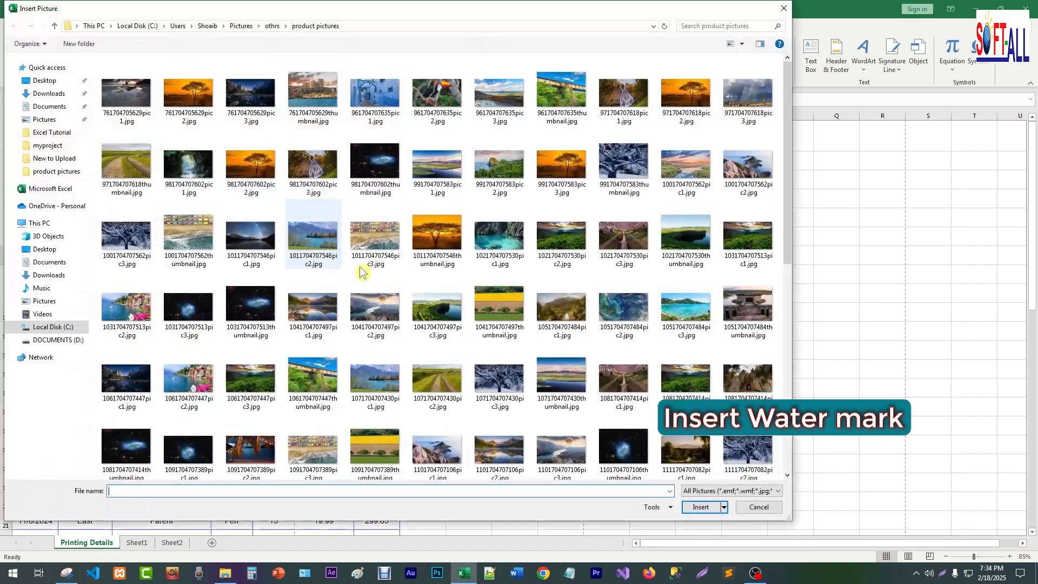
double_click(252, 98)
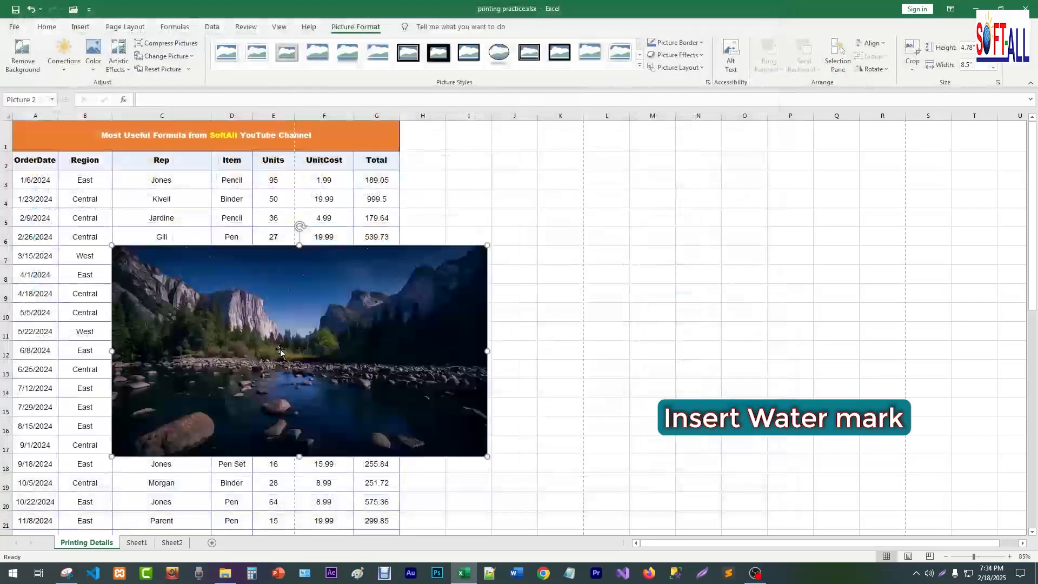
drag(296, 330, 182, 316)
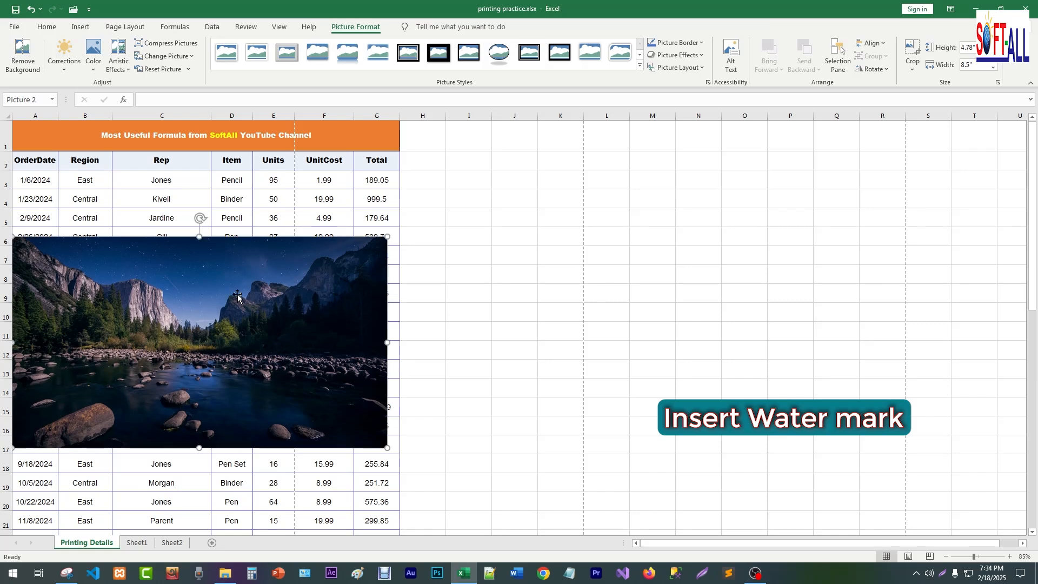
Check the worksheet picture in the print preview and delete it from the sheet.
key(ctrl+p)
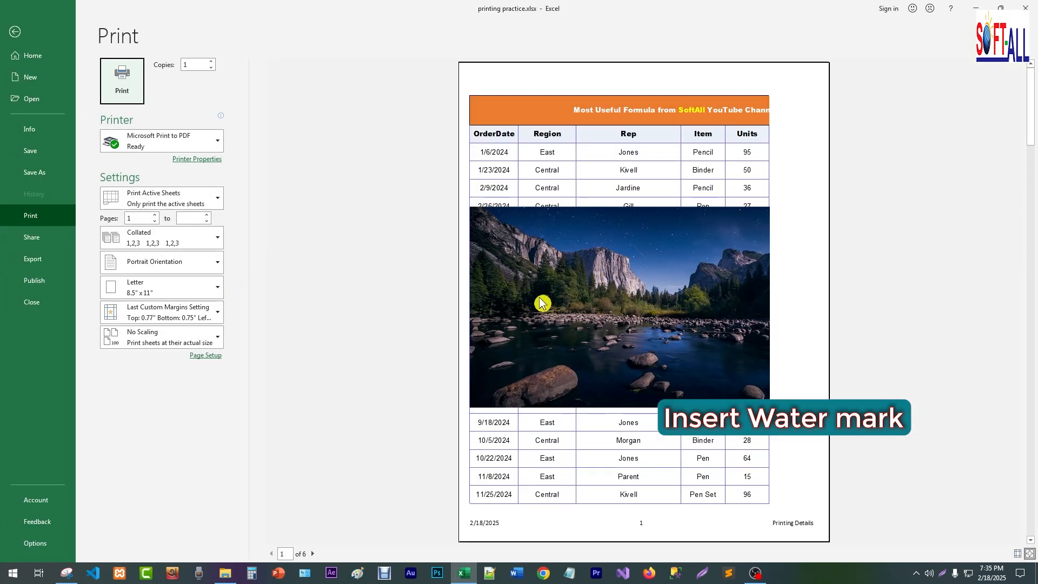
click(14, 32)
key(Delete)
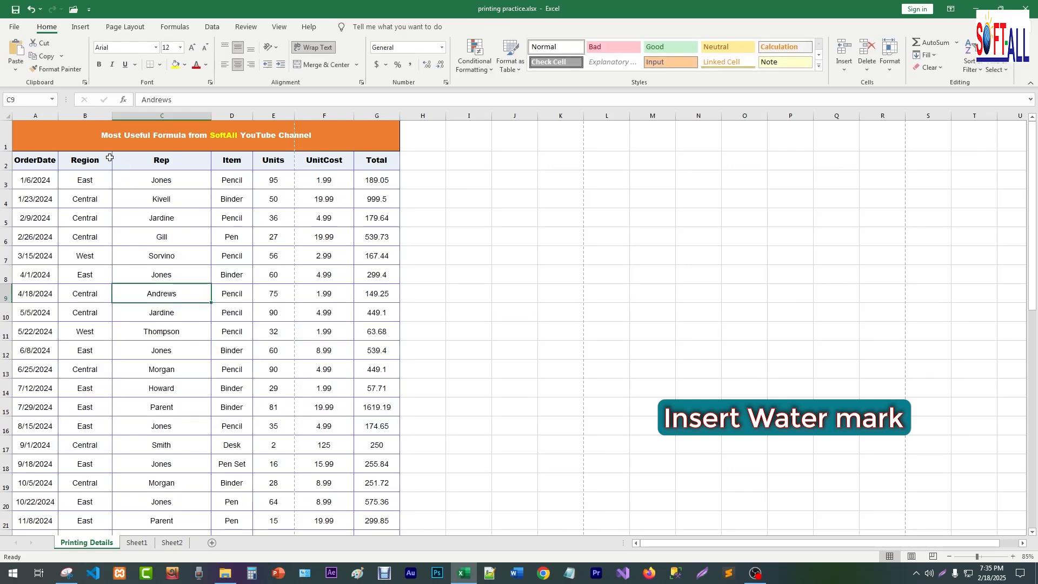
click(79, 28)
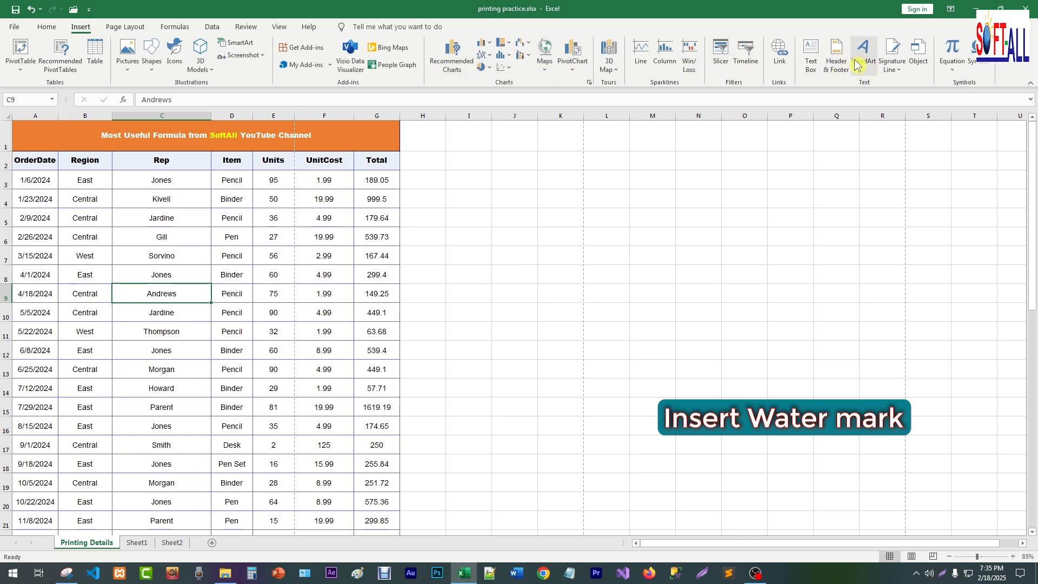
click(835, 61)
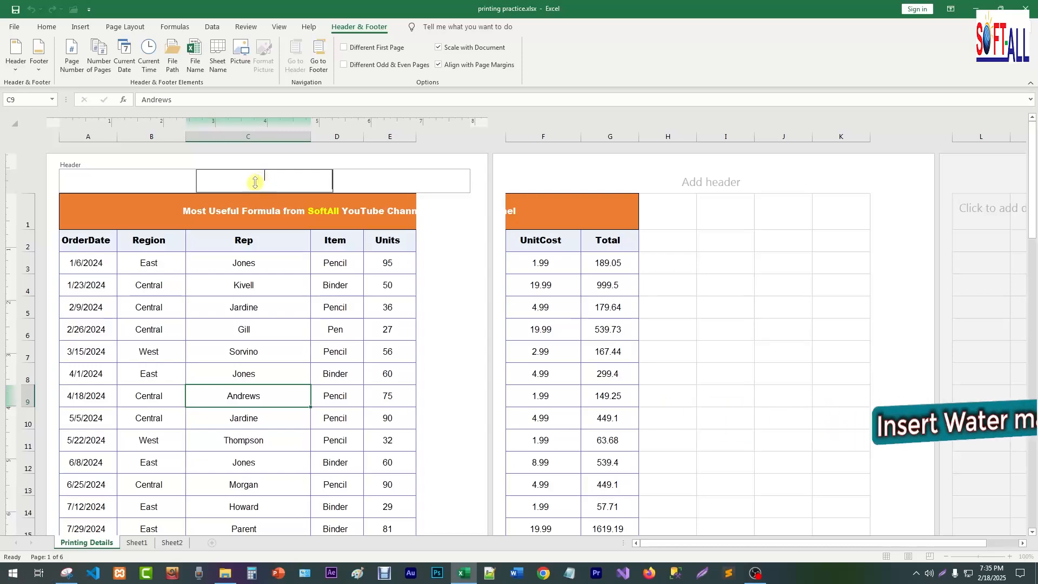
click(233, 63)
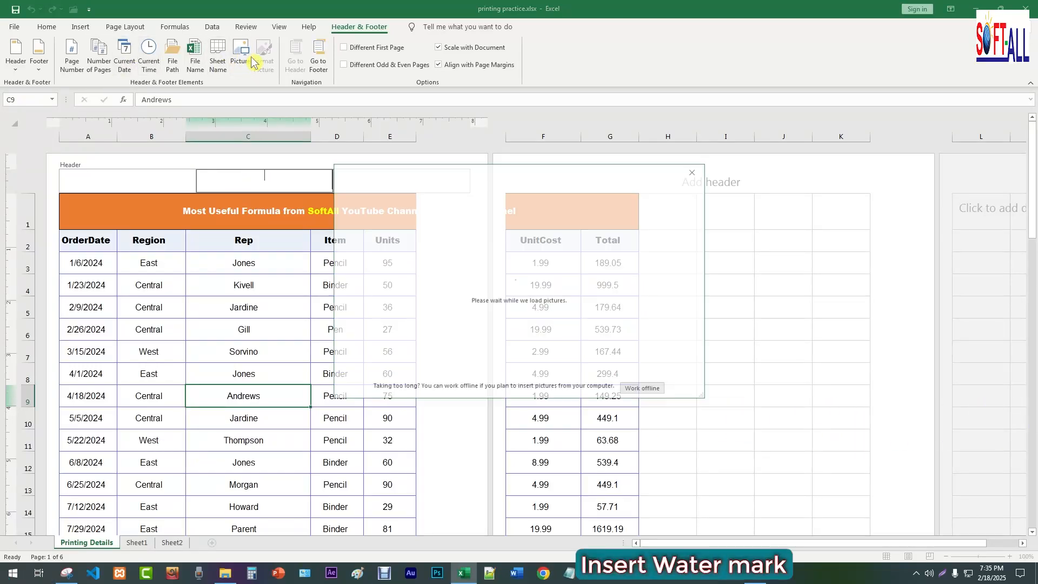
click(435, 233)
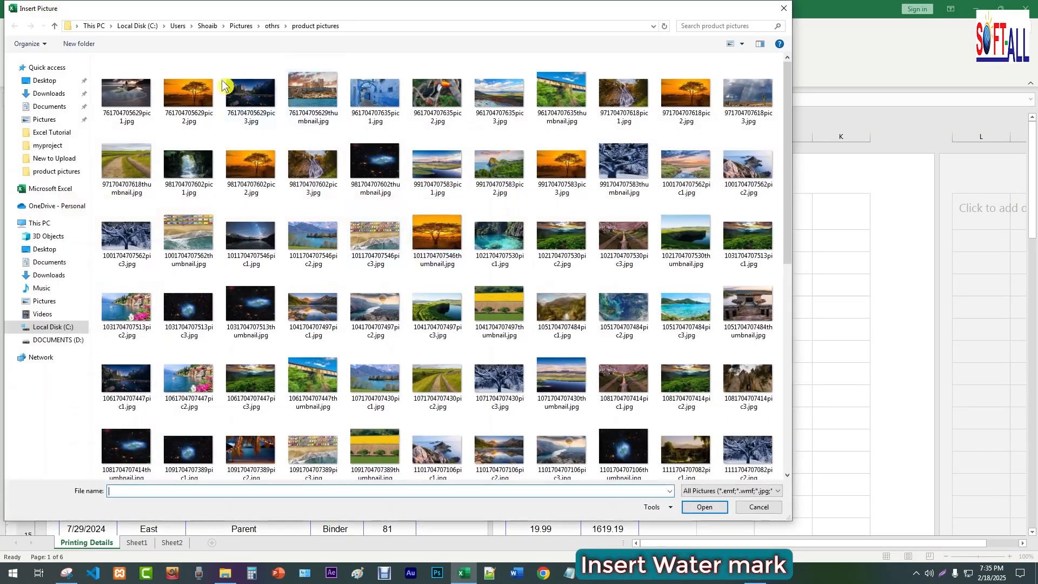
double_click(249, 92)
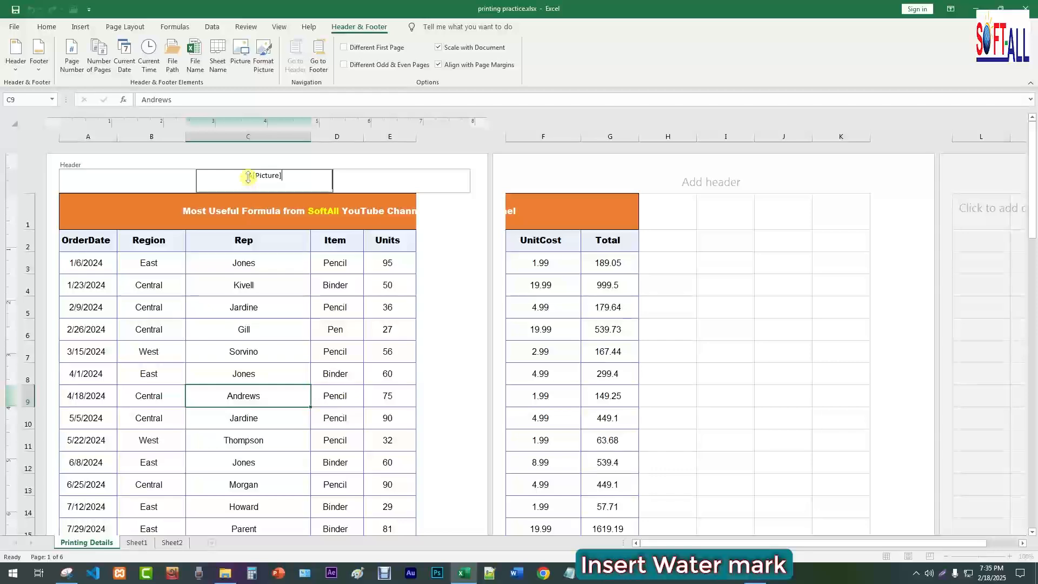
Insert blank lines before the center header's picture code to lower the picture to about row 9, and check it on the pages.
key(Return)
key(Return)
key(Return)
key(Return)
key(Return)
key(Return)
key(Return)
key(Return)
key(Return)
key(Return)
key(Return)
key(Return)
key(Return)
key(Return)
key(Return)
key(Return)
key(Return)
key(Return)
key(Return)
key(Return)
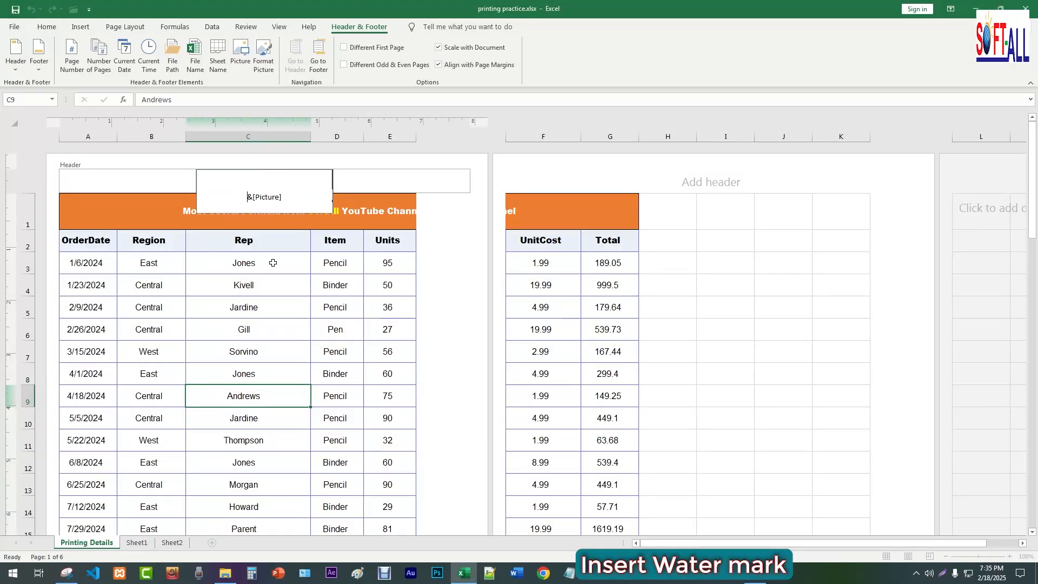
click(759, 342)
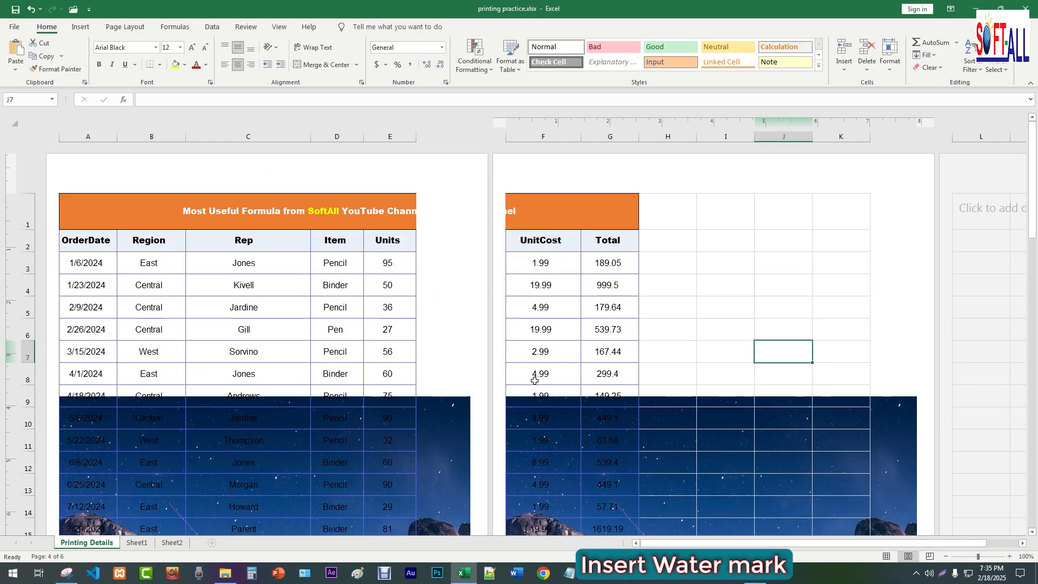
scroll(406, 398, down, 8)
scroll(383, 394, up, 7)
scroll(292, 319, up, 2)
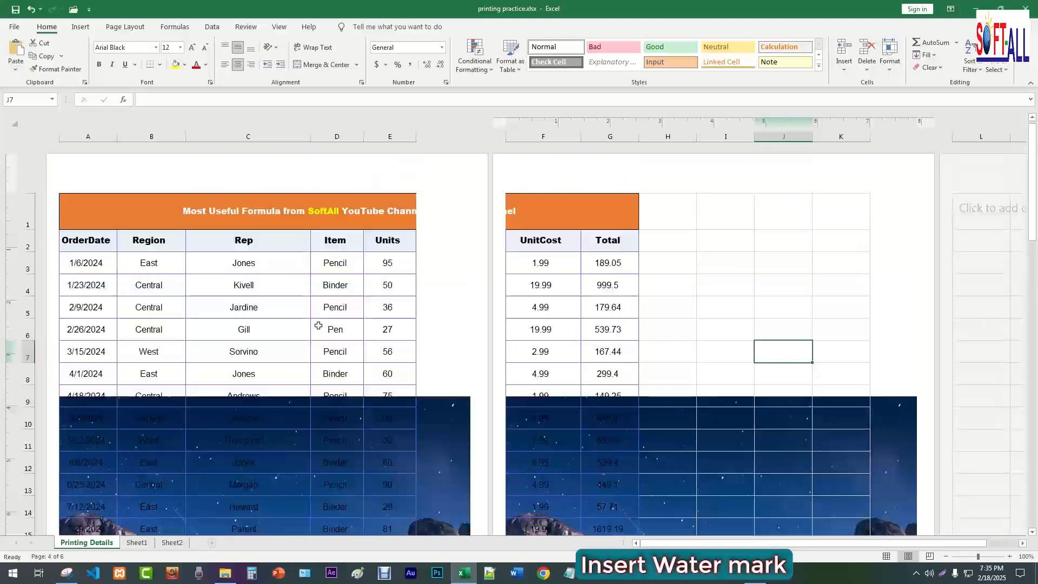
Delete the blank lines above the picture code in the center header and check the picture across the pages.
click(240, 181)
click(275, 278)
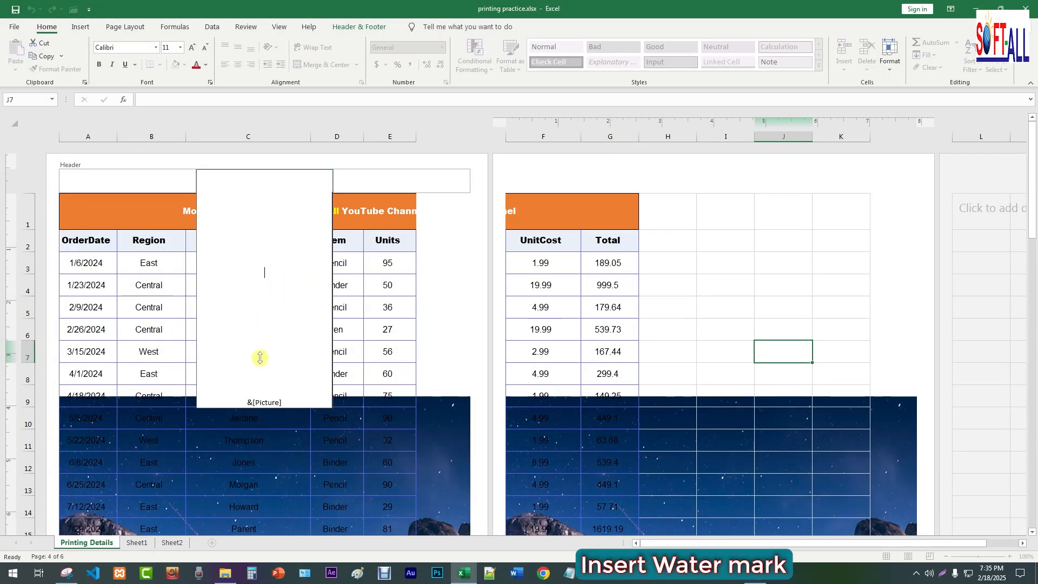
drag(246, 401, 212, 172)
key(Delete)
click(716, 326)
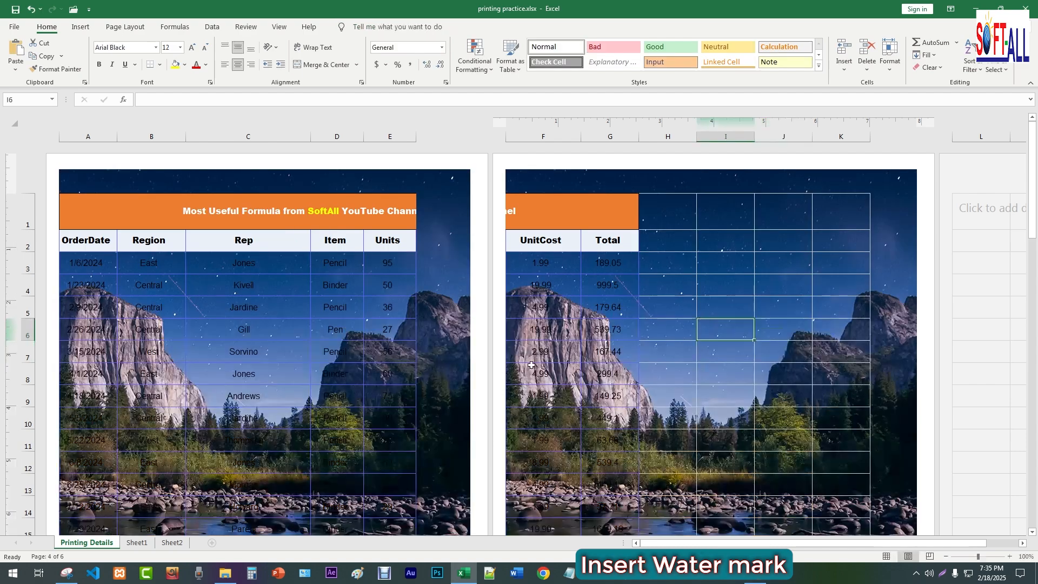
scroll(338, 406, down, 5)
scroll(338, 406, up, 3)
scroll(335, 400, down, 4)
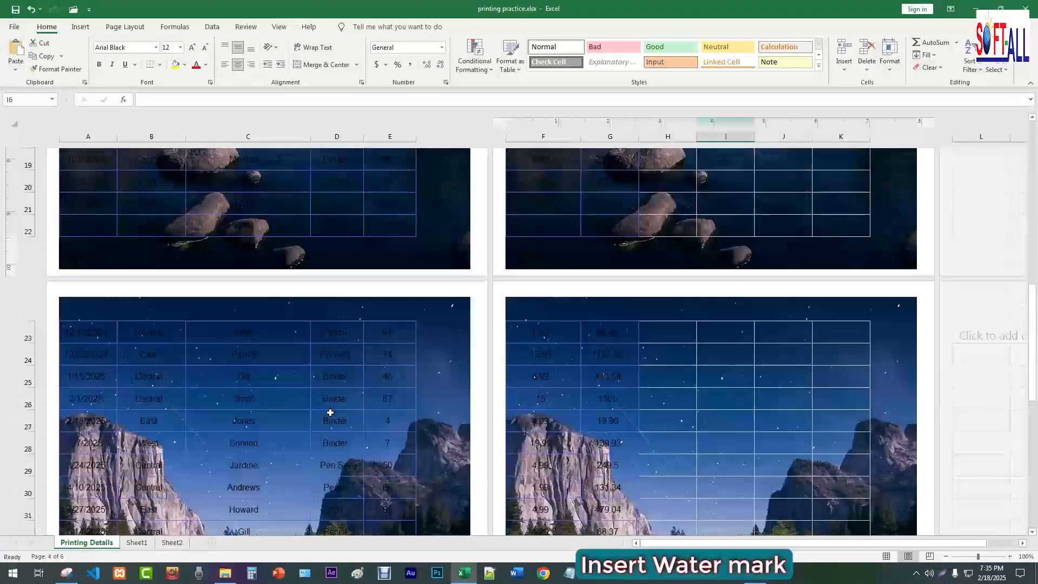
scroll(335, 412, up, 9)
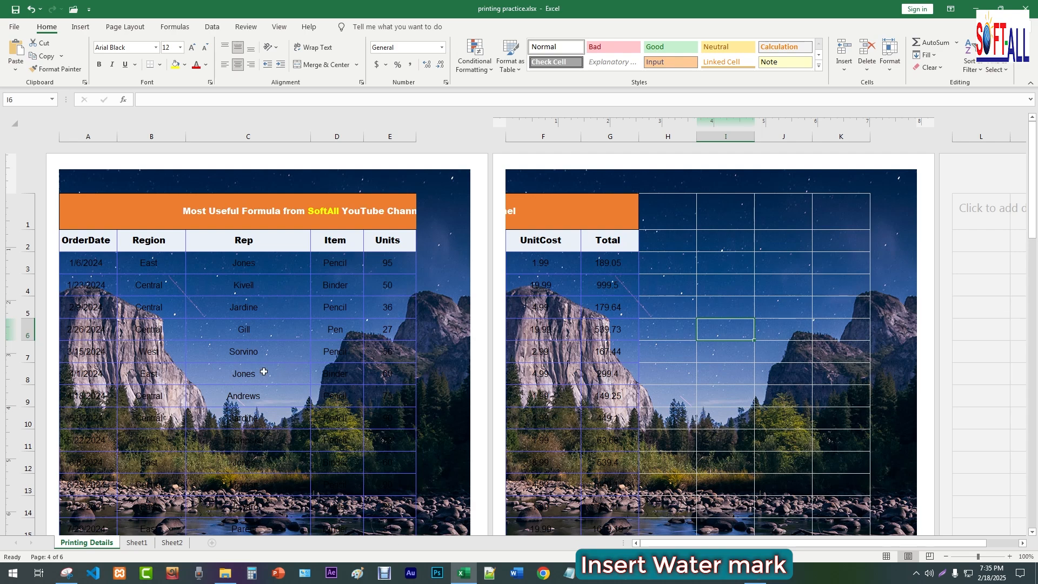
Set the center header picture's width to 10 inches with the aspect ratio locked.
click(279, 306)
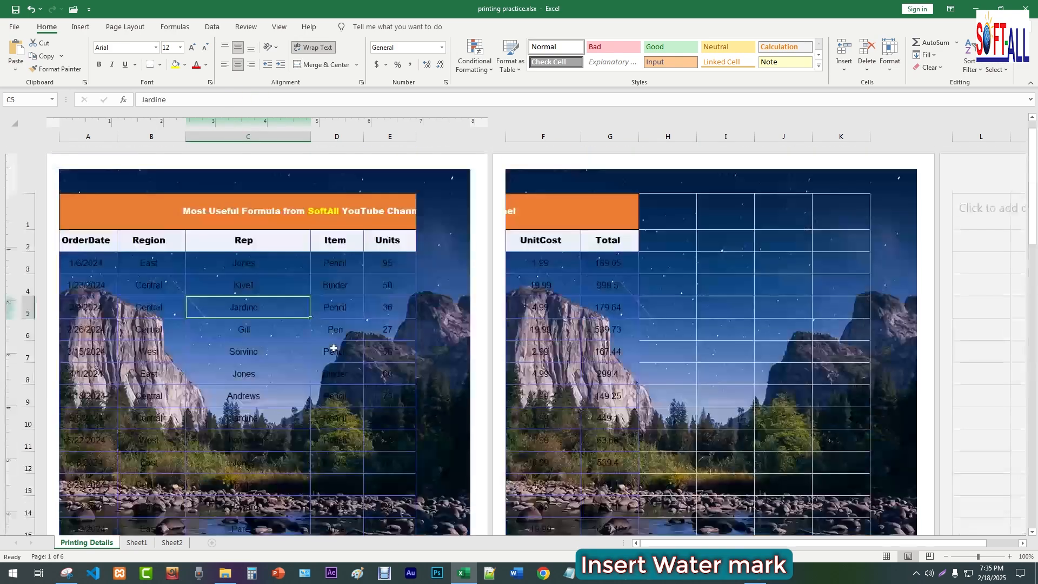
click(81, 26)
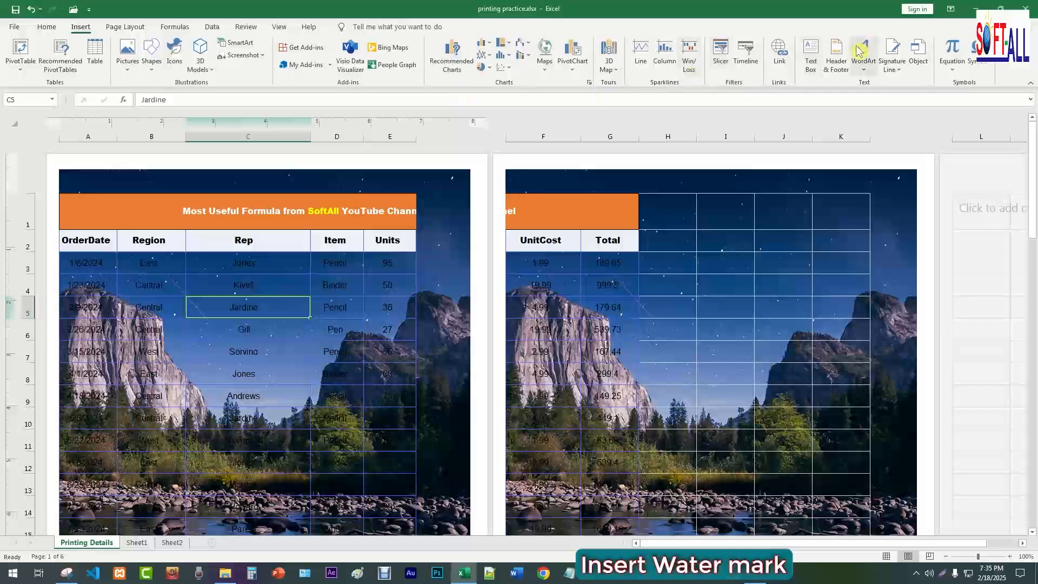
click(835, 57)
click(283, 184)
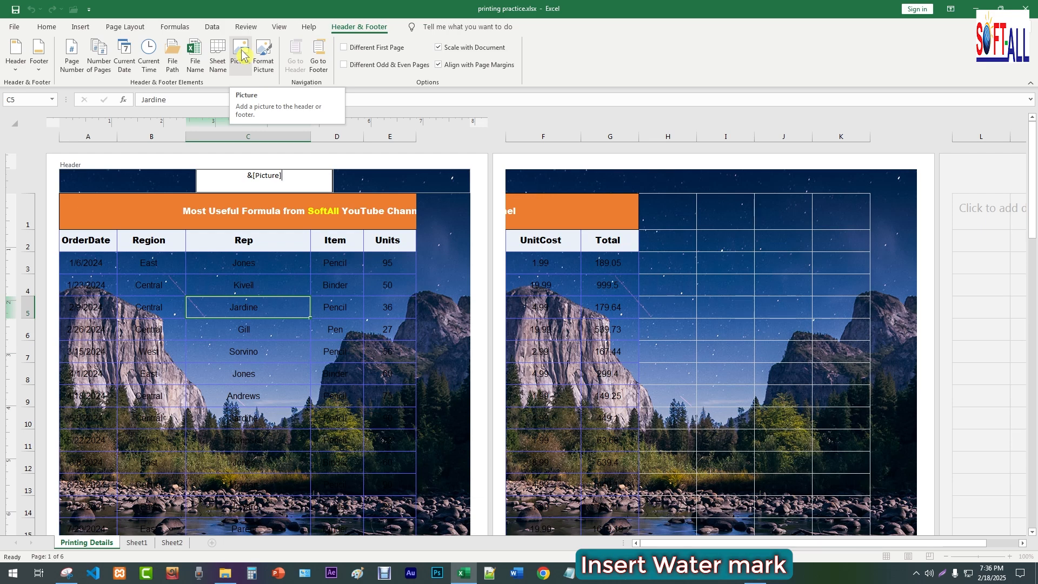
click(262, 54)
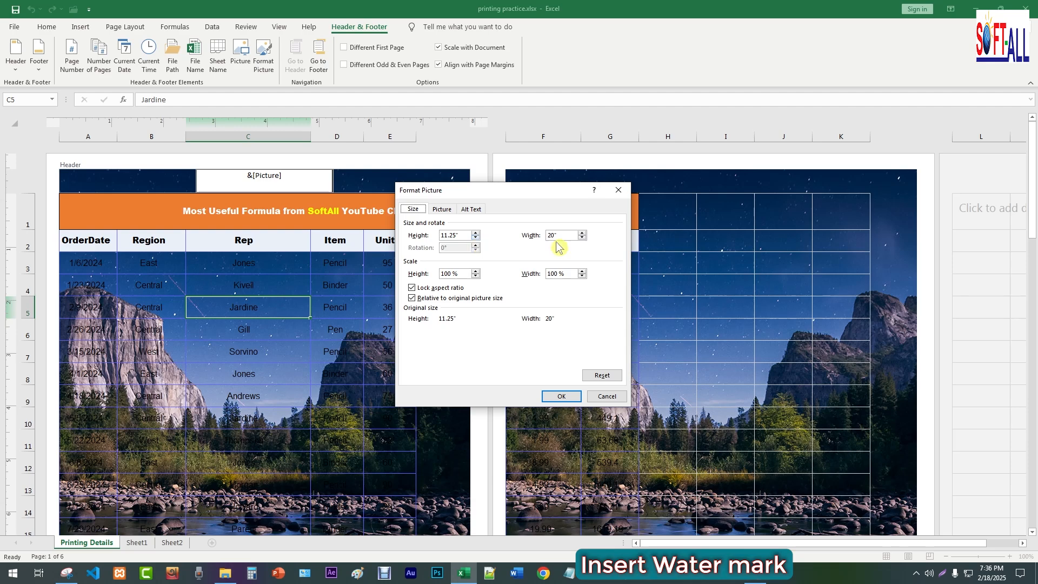
click(582, 238)
click(582, 238)
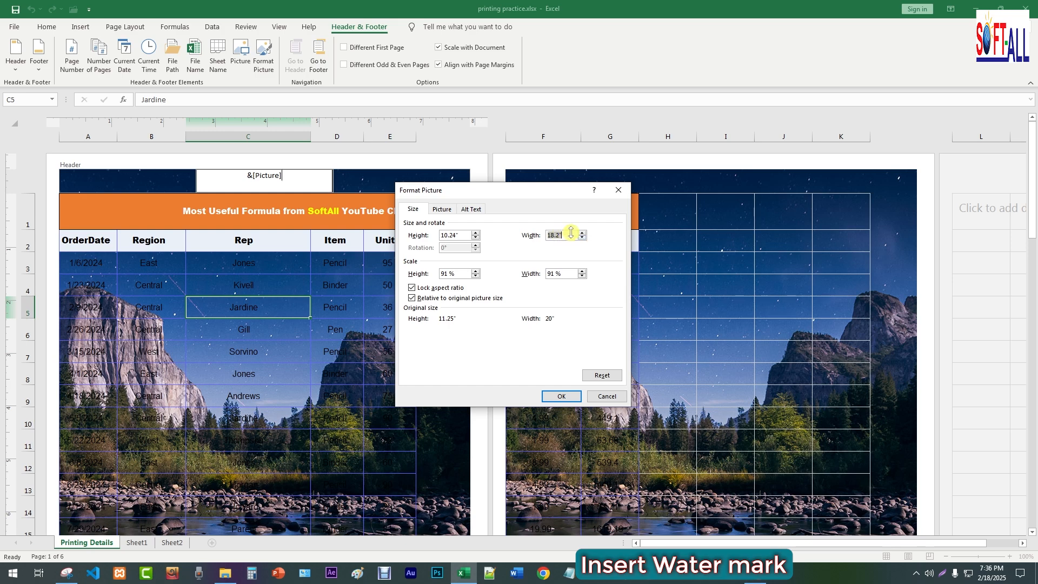
text(10)
key(Return)
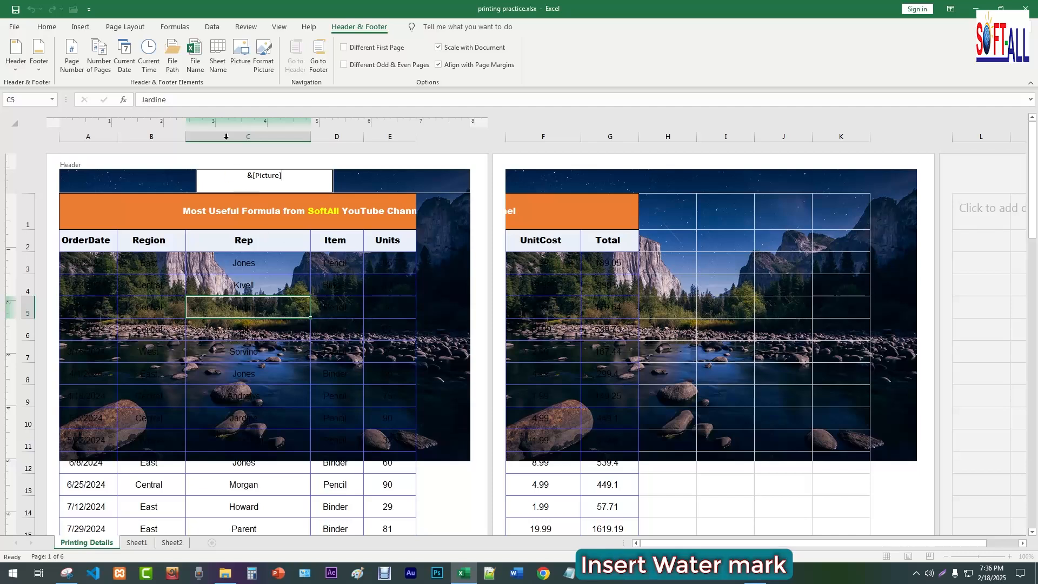
click(236, 62)
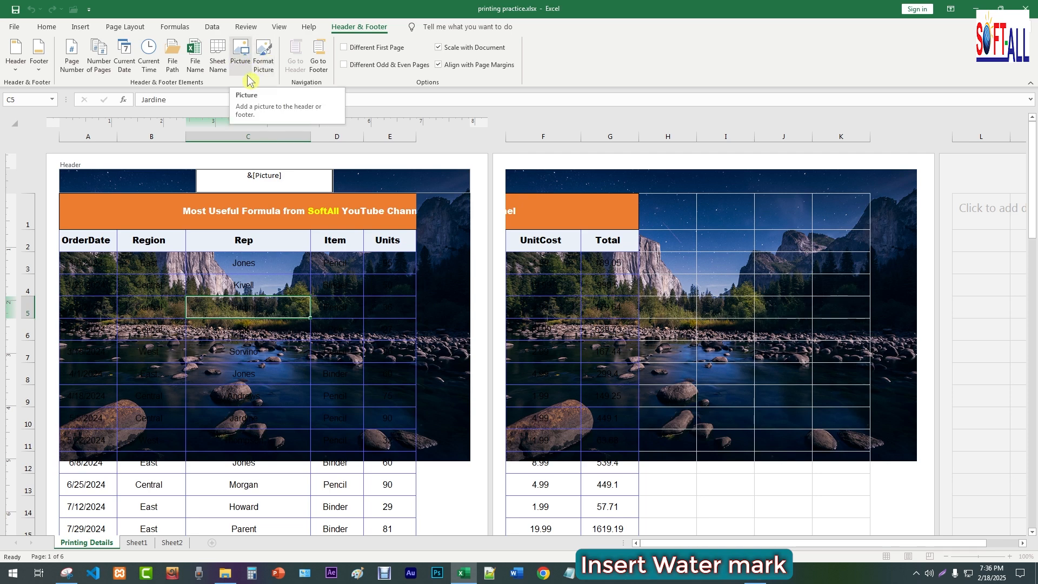
click(243, 60)
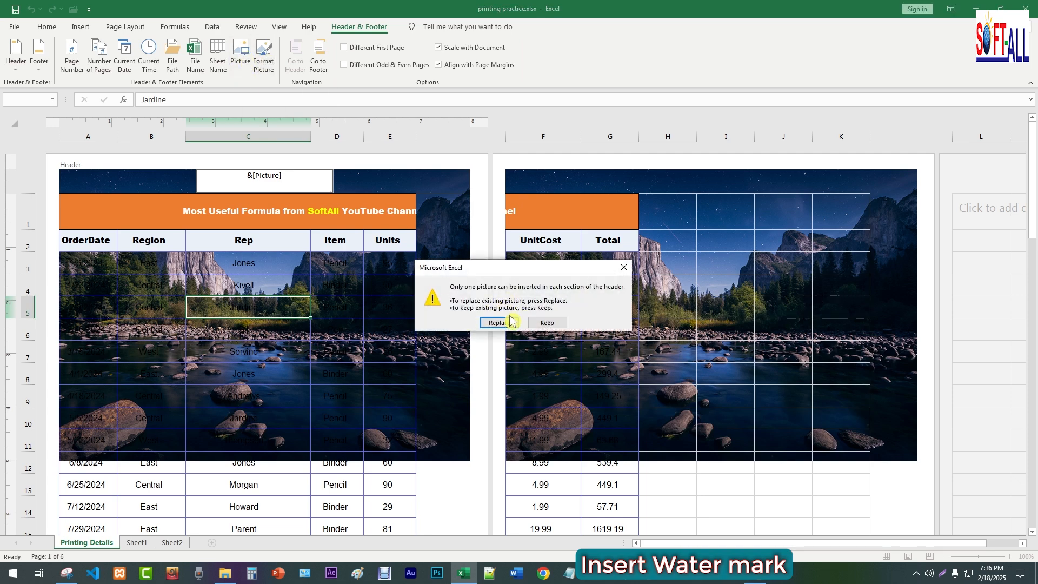
click(623, 267)
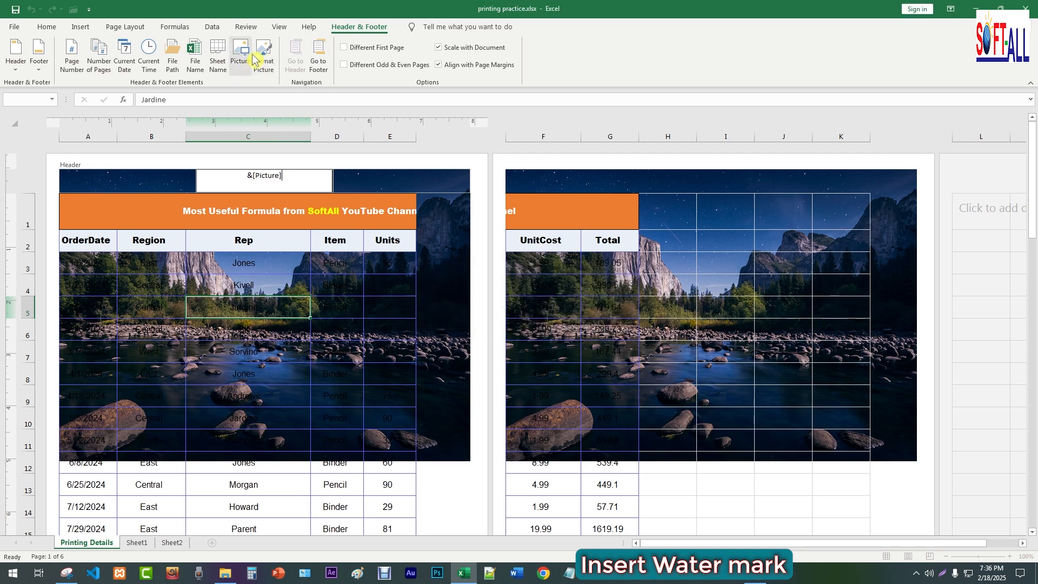
Set the header picture's color to Grayscale in its formatting settings.
click(261, 57)
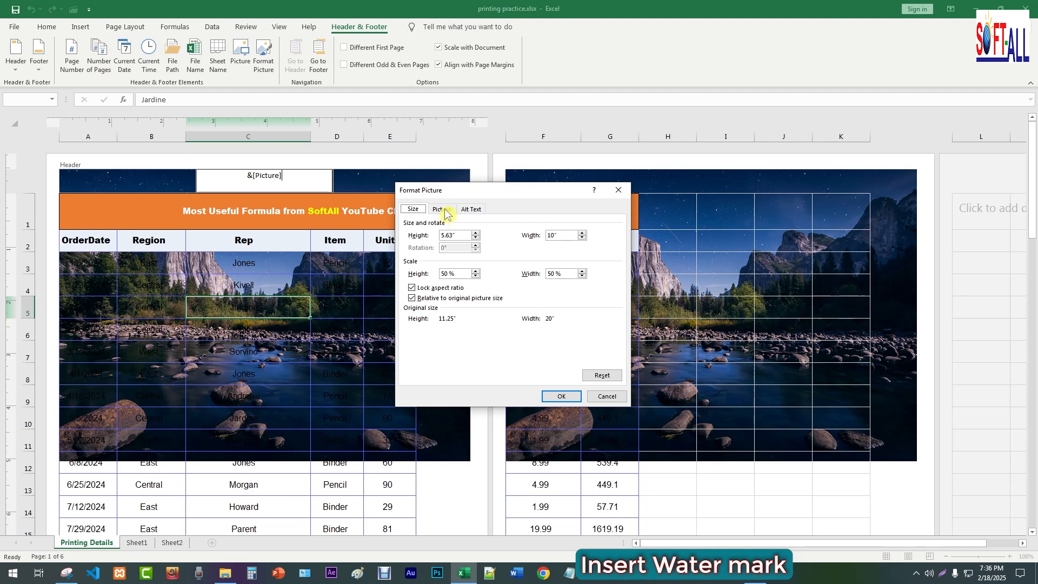
click(444, 209)
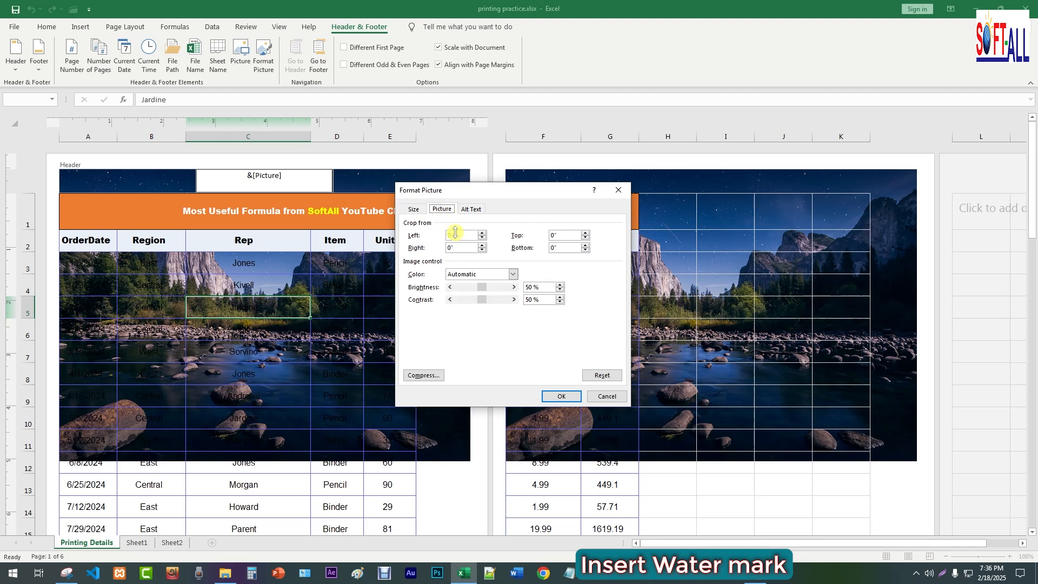
click(512, 274)
click(468, 291)
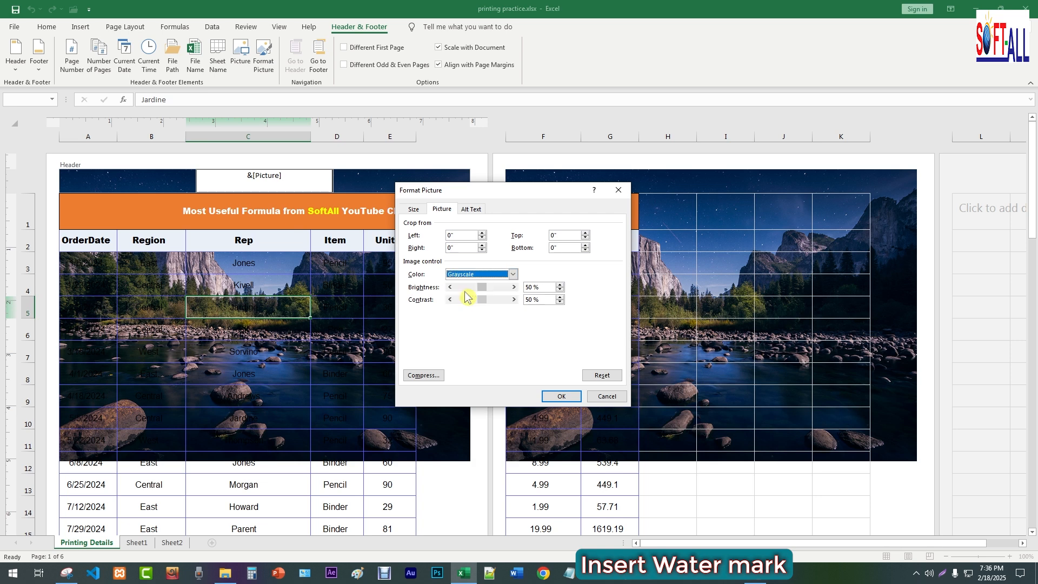
click(561, 397)
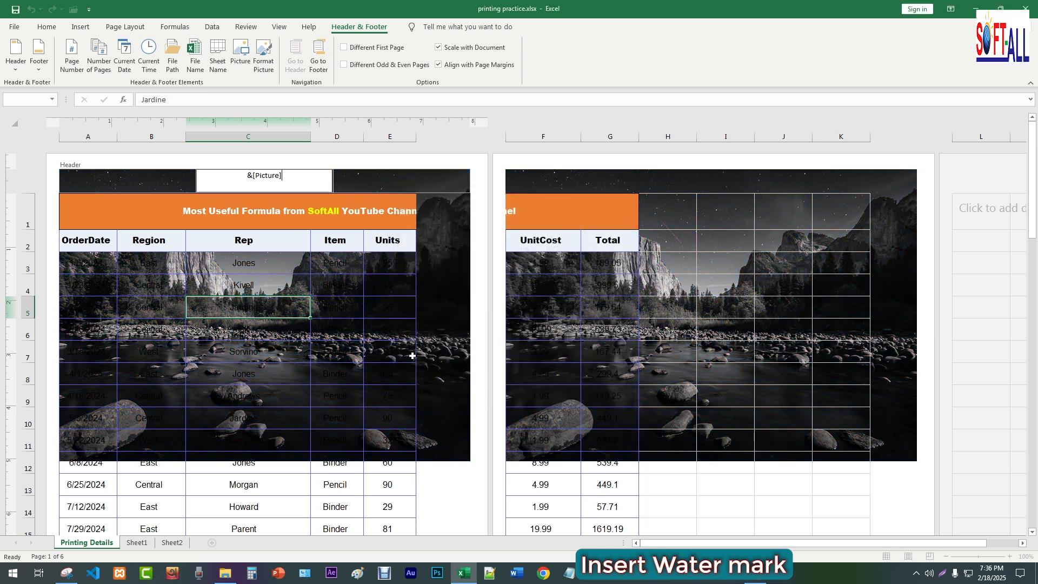
Set the header picture's color to Washout in its formatting settings.
click(268, 68)
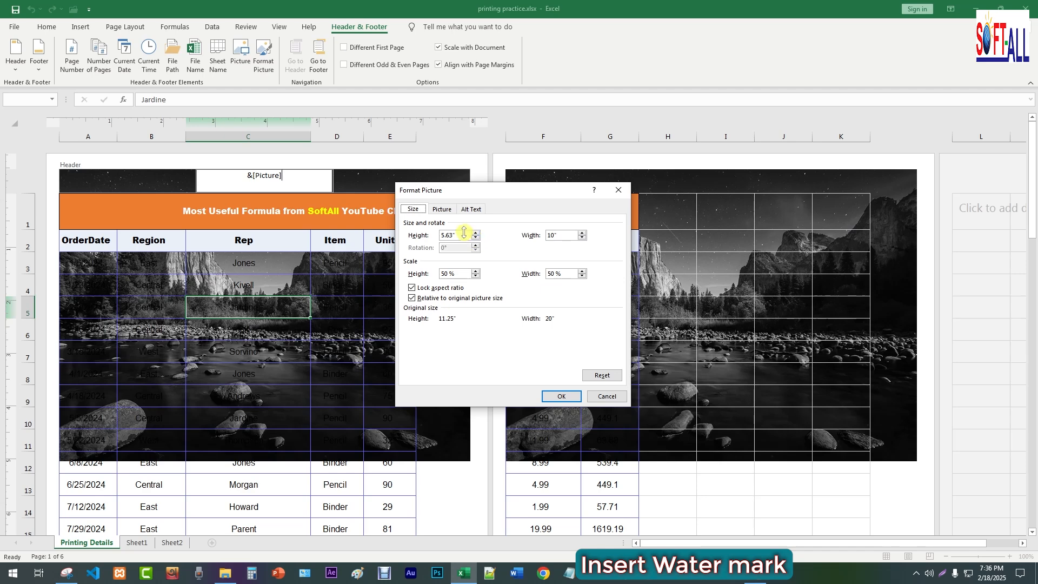
click(442, 209)
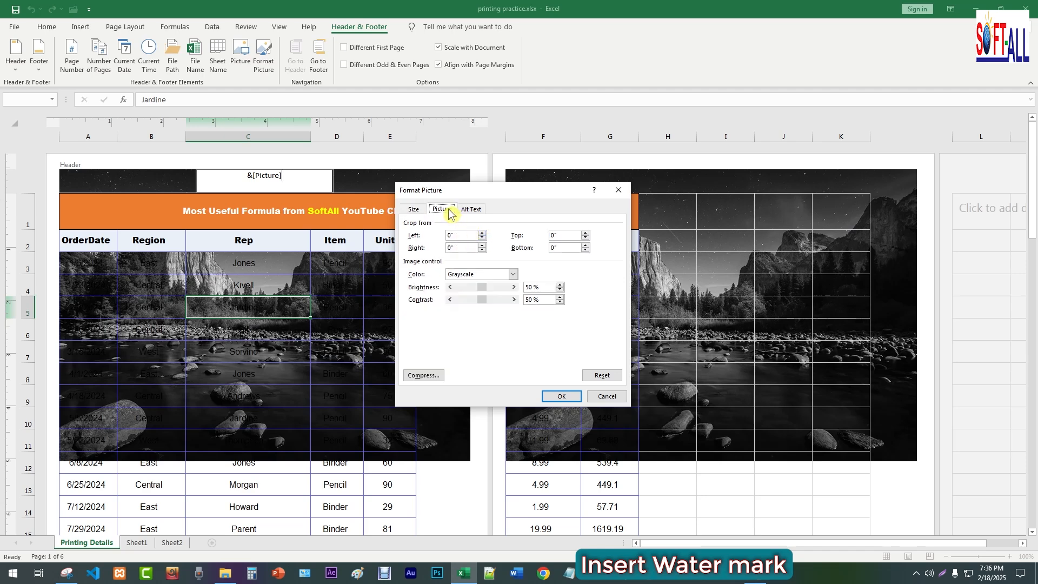
click(505, 274)
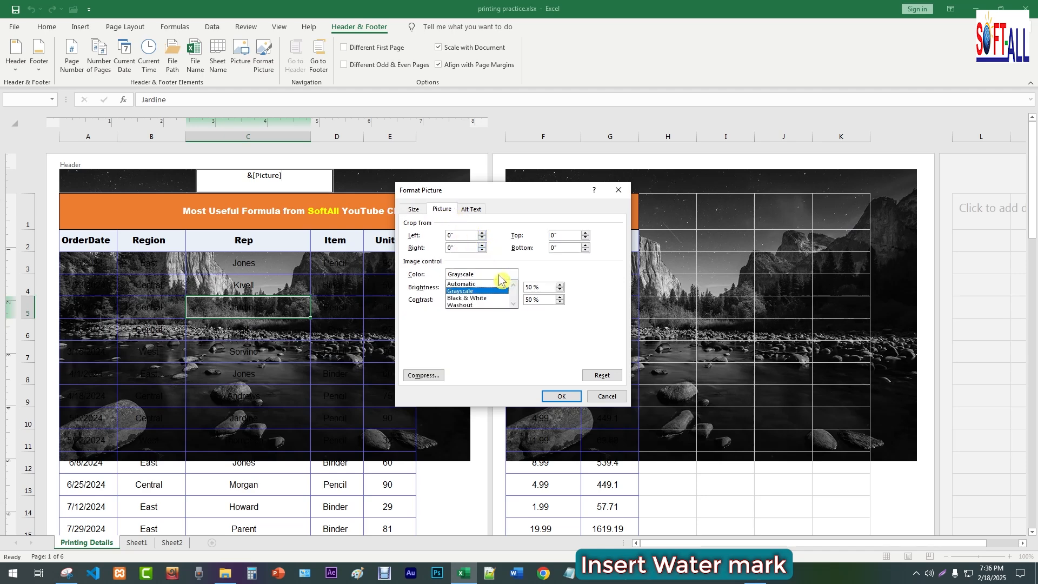
click(466, 306)
click(561, 397)
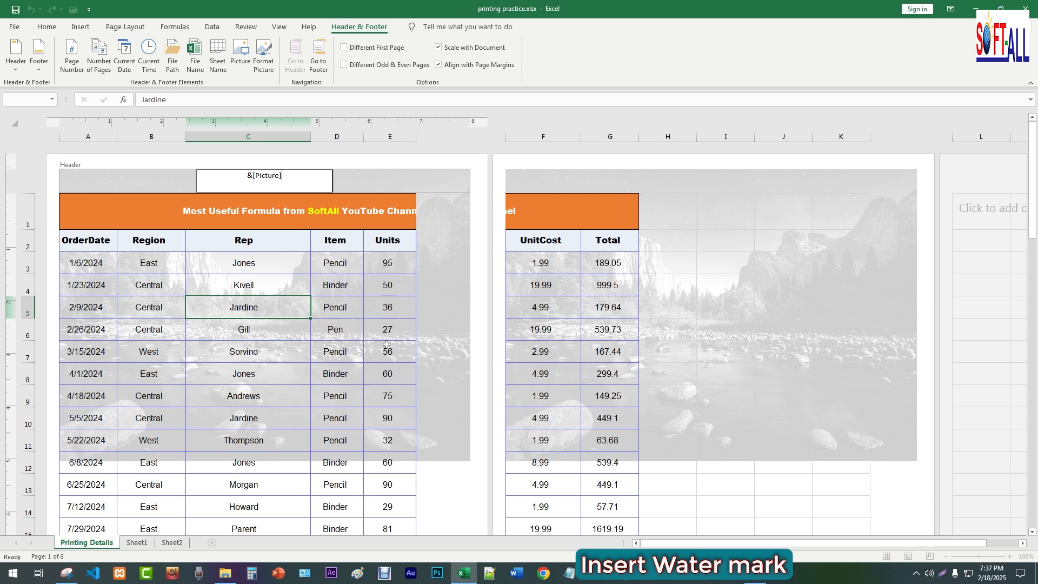
Delete the picture code from the center header to remove the watermark.
key(BackSpace)
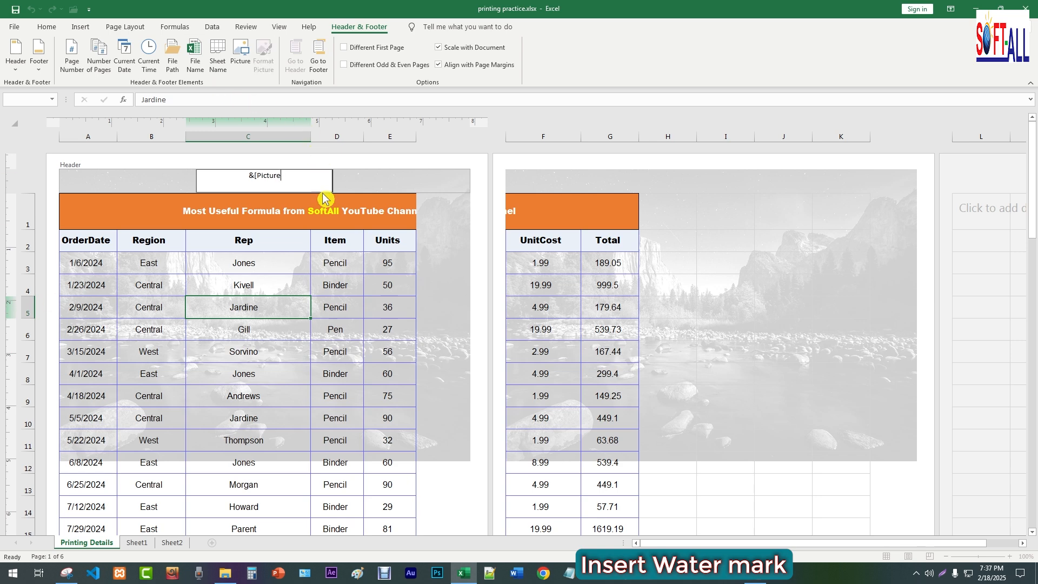
key(BackSpace)
key(BackSpace)
key(BackSpace)
key(BackSpace)
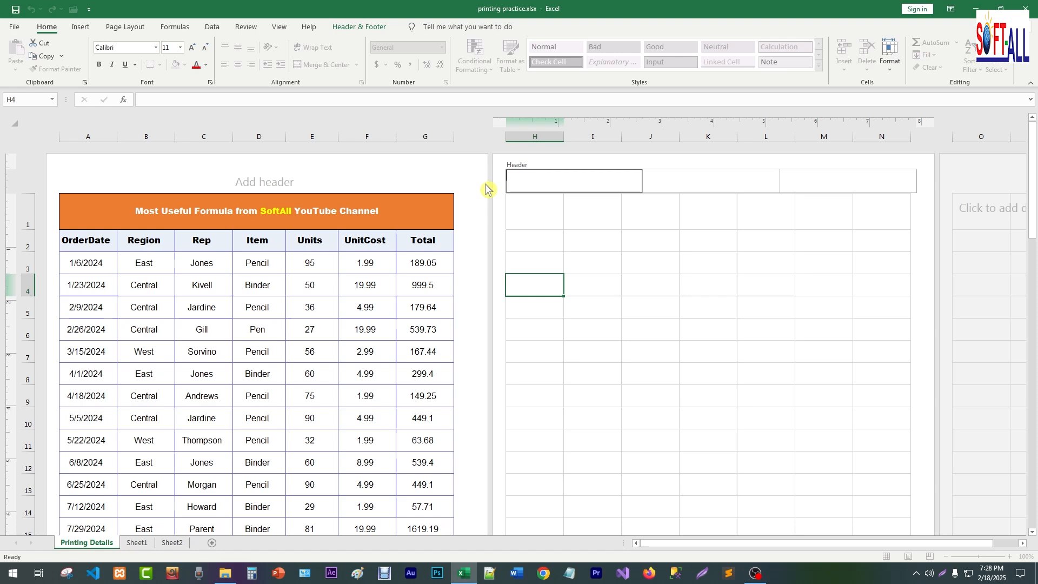
Leave the header area and return the Printing Details sheet to Normal view.
click(464, 227)
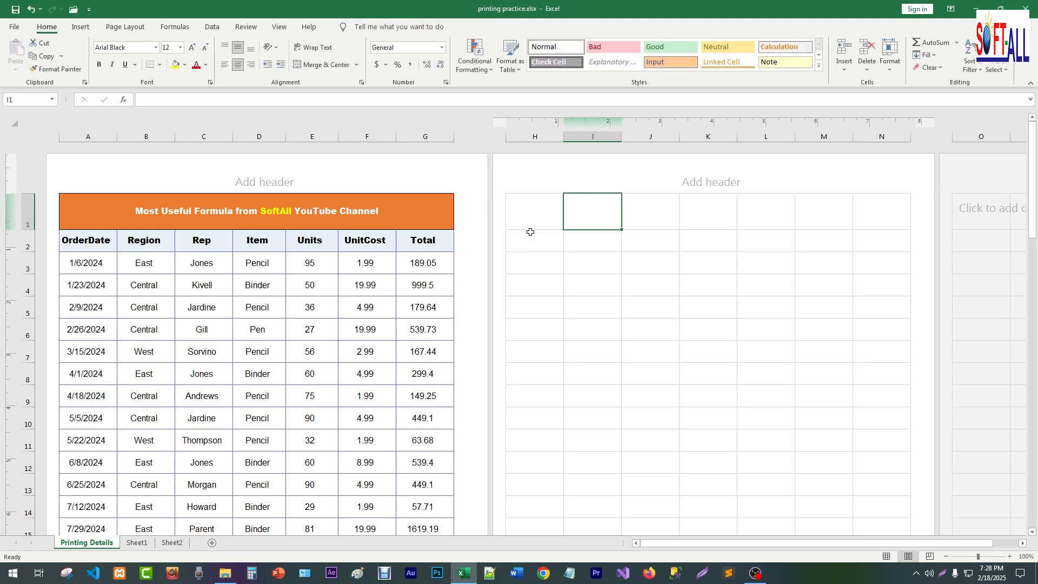
click(886, 557)
click(911, 559)
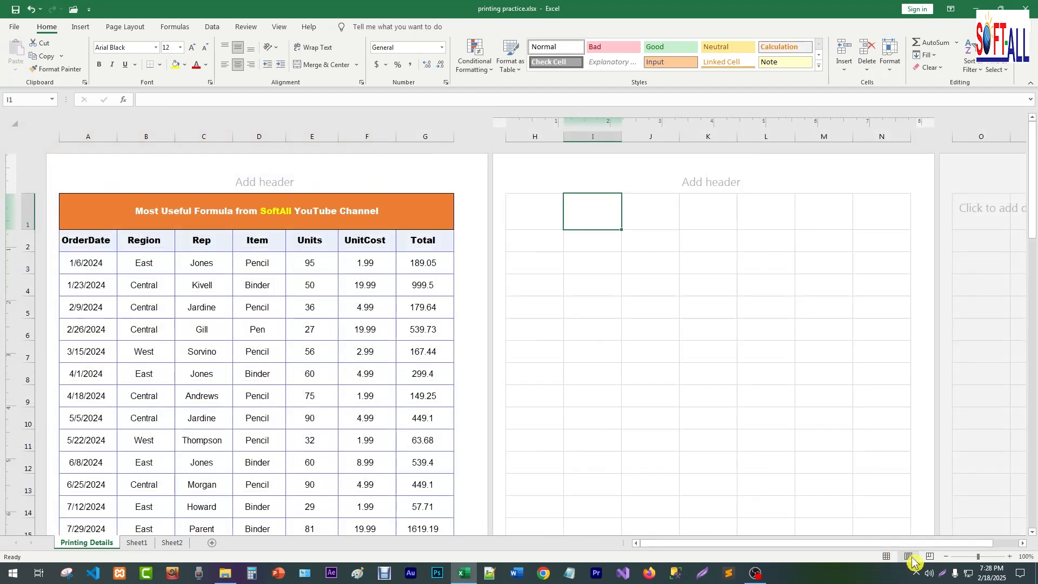
click(273, 179)
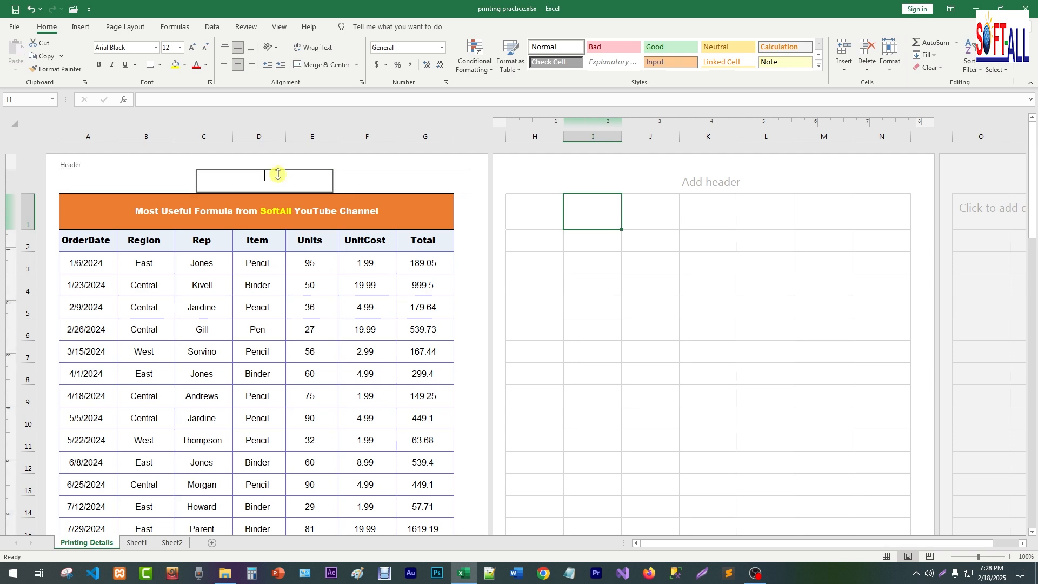
click(599, 291)
click(887, 557)
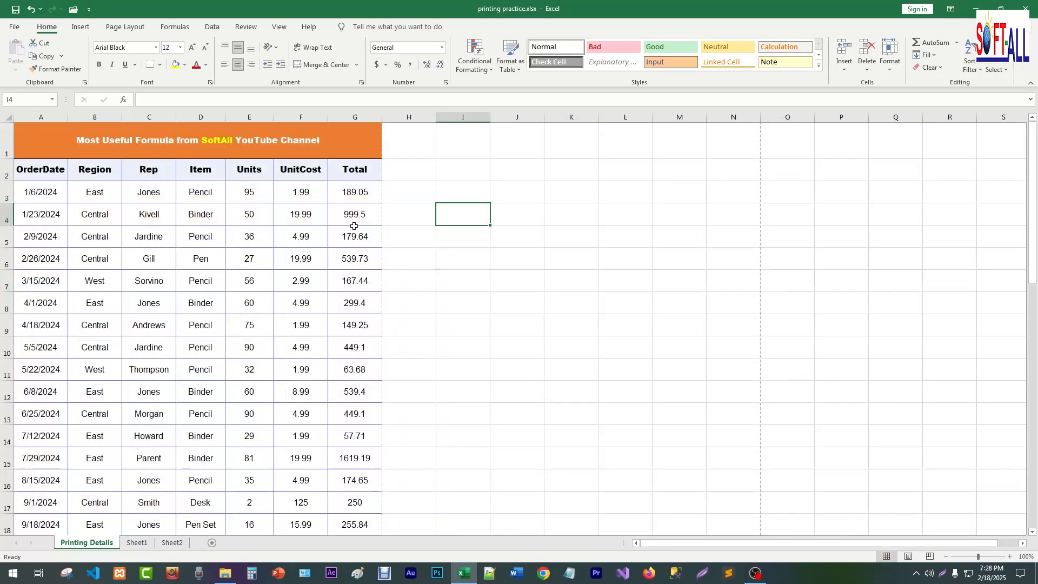
Widen the Rep and UnitCost columns of the order table.
scroll(272, 309, down, 12)
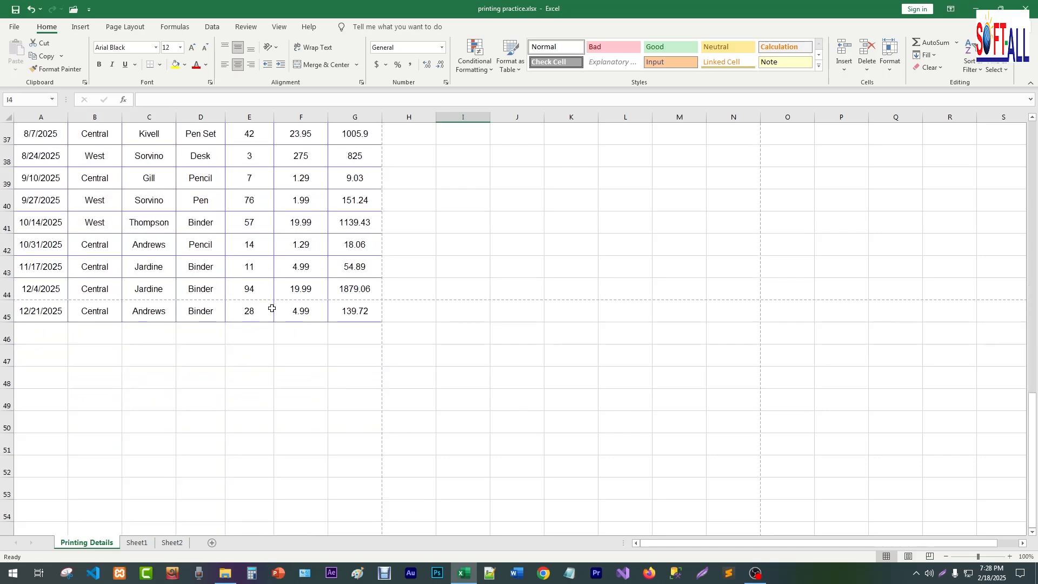
scroll(239, 325, up, 5)
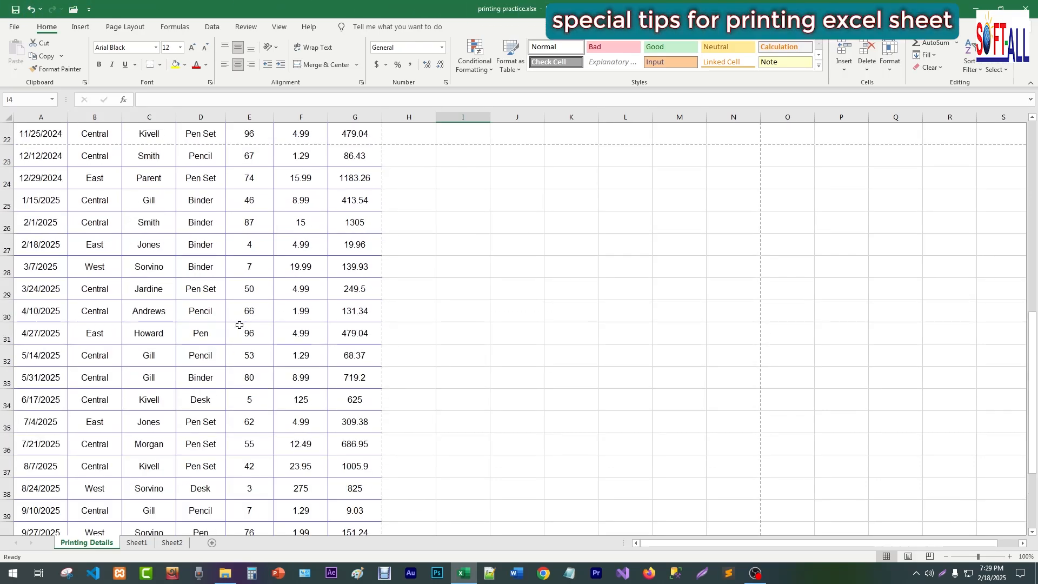
scroll(240, 325, up, 6)
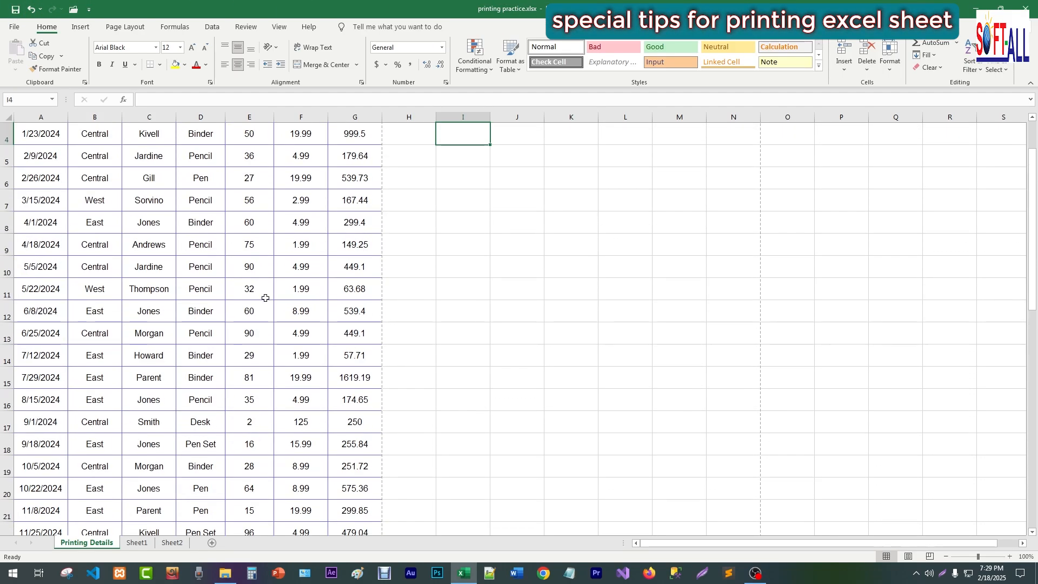
scroll(229, 297, down, 3)
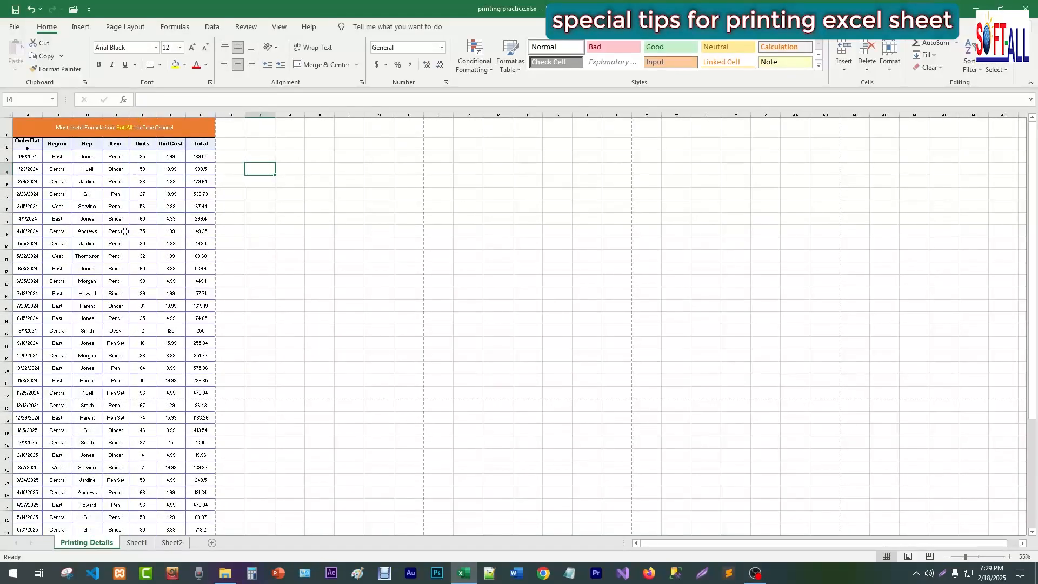
scroll(125, 231, up, 4)
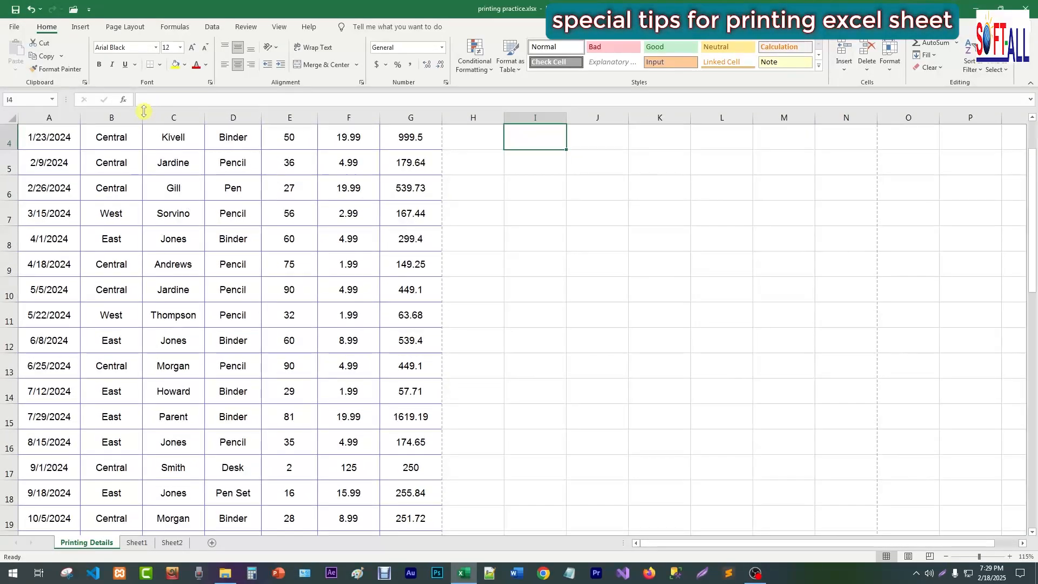
drag(142, 114, 286, 121)
drag(462, 117, 480, 118)
Examine the widened table against the page breaks and in the print preview, and return to the sheet.
scroll(390, 289, down, 2)
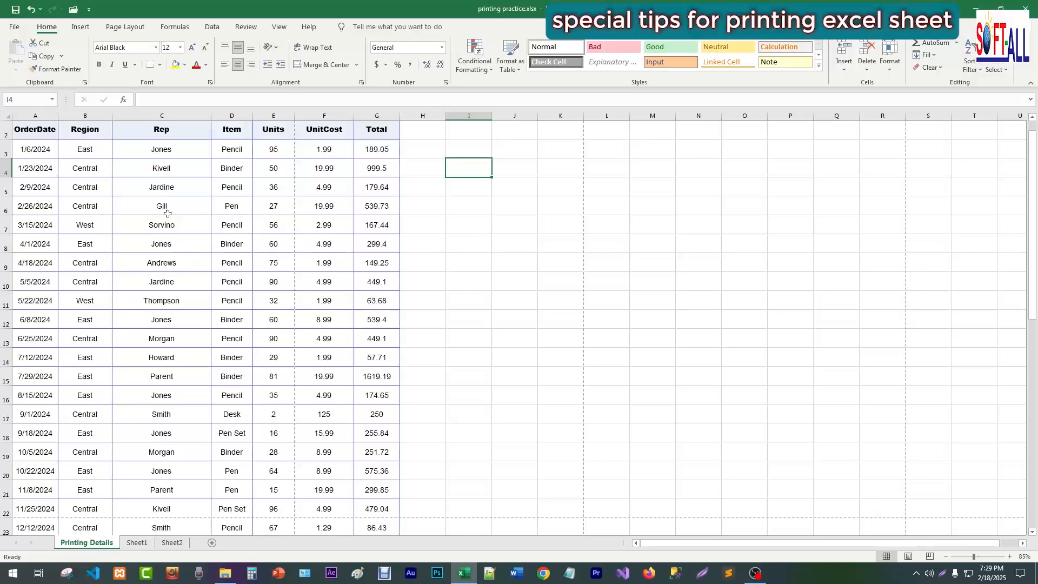
scroll(168, 214, down, 3)
scroll(192, 262, up, 4)
scroll(213, 273, down, 1)
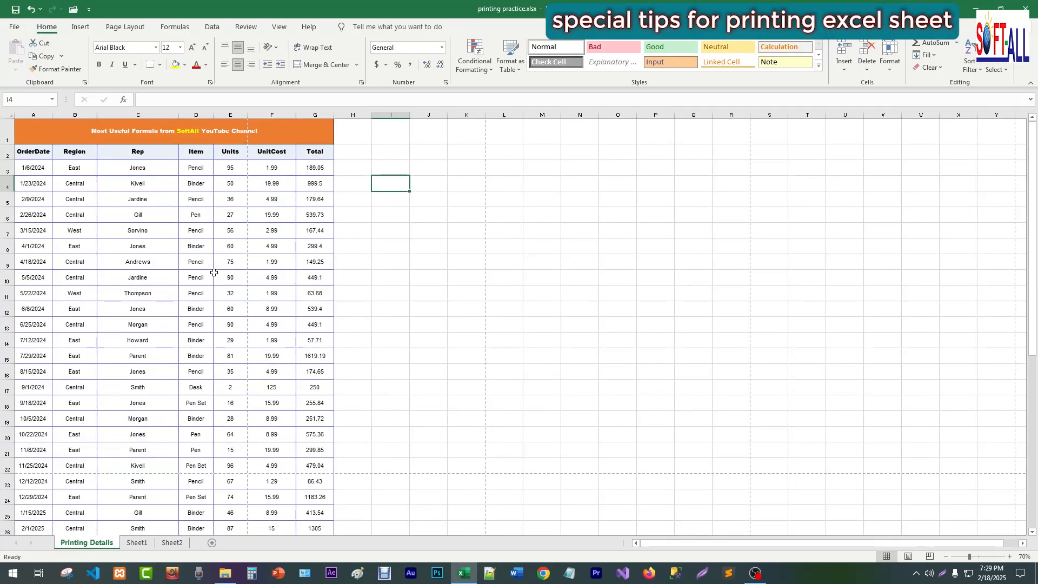
scroll(214, 273, down, 1)
scroll(148, 280, down, 1)
scroll(151, 282, up, 2)
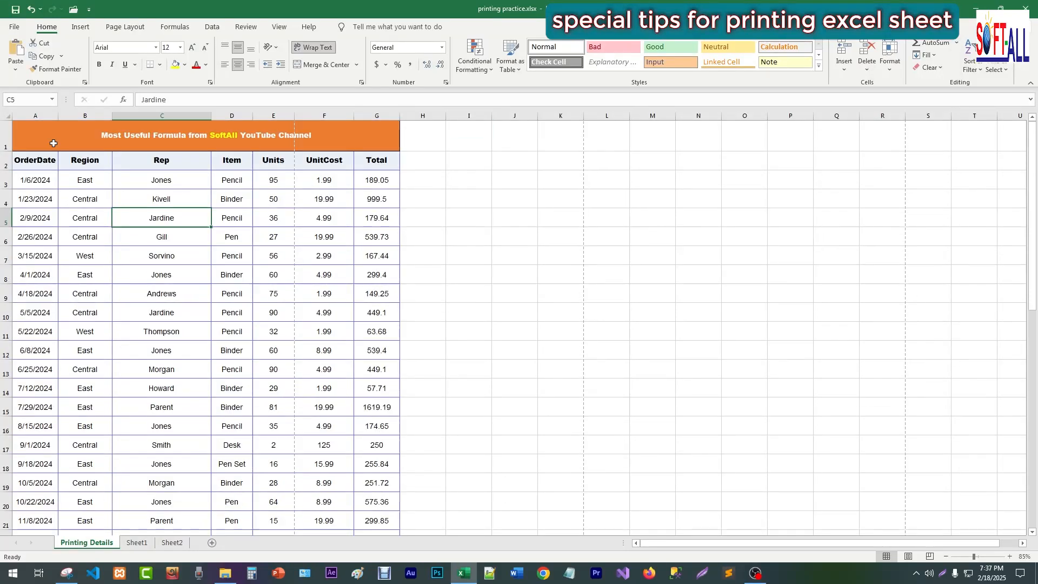
key(ctrl+p)
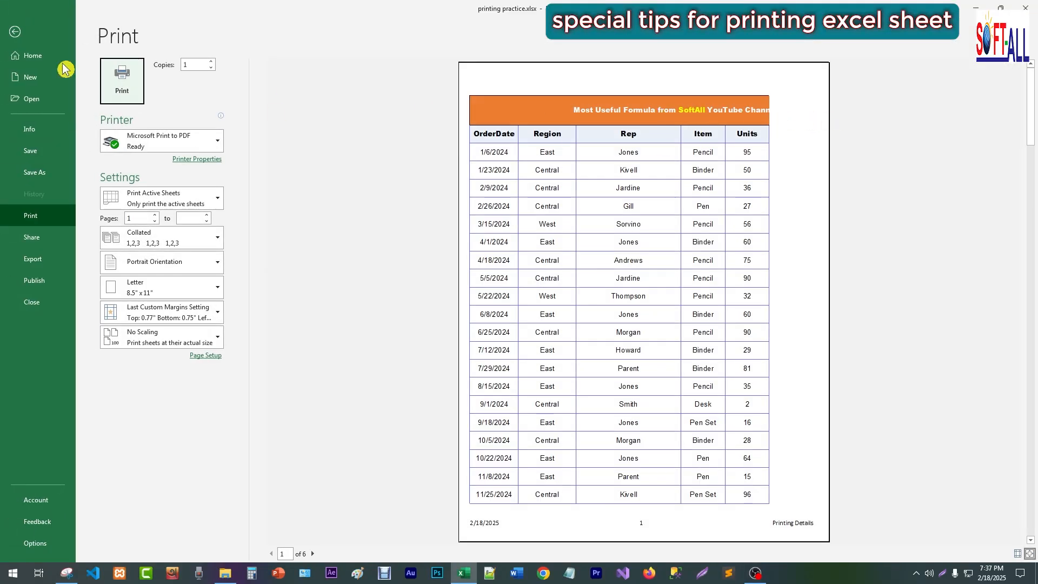
click(17, 36)
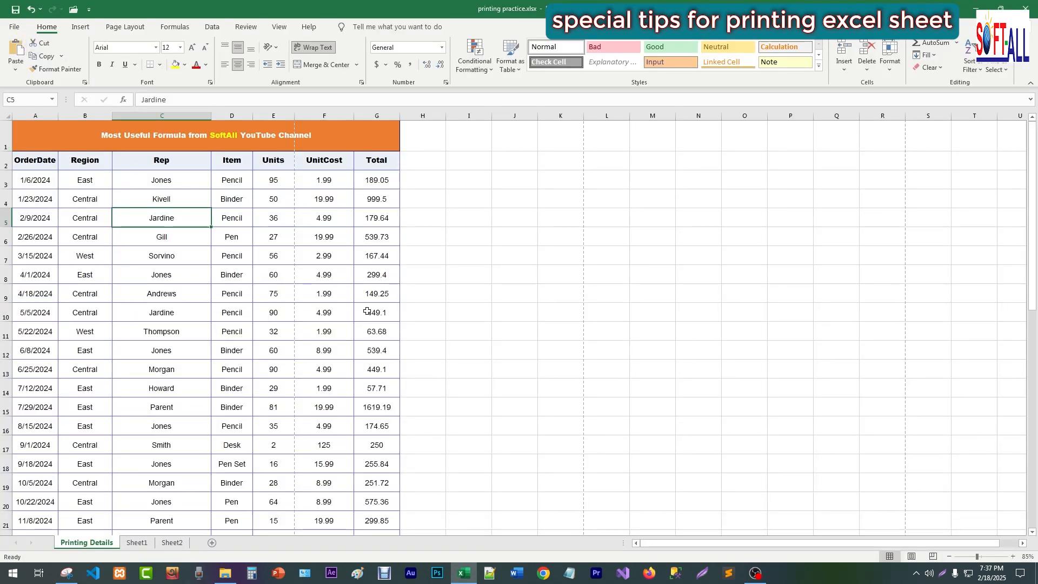
Collapse the ribbon and capture the table from its title row through row 24 with a new snip in Snipping Tool.
double_click(46, 27)
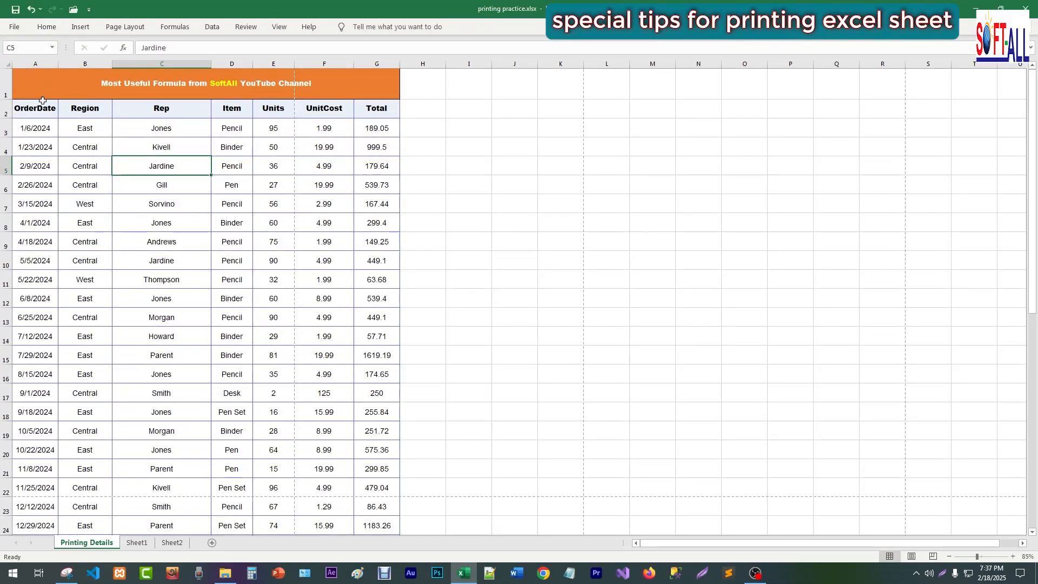
key(super)
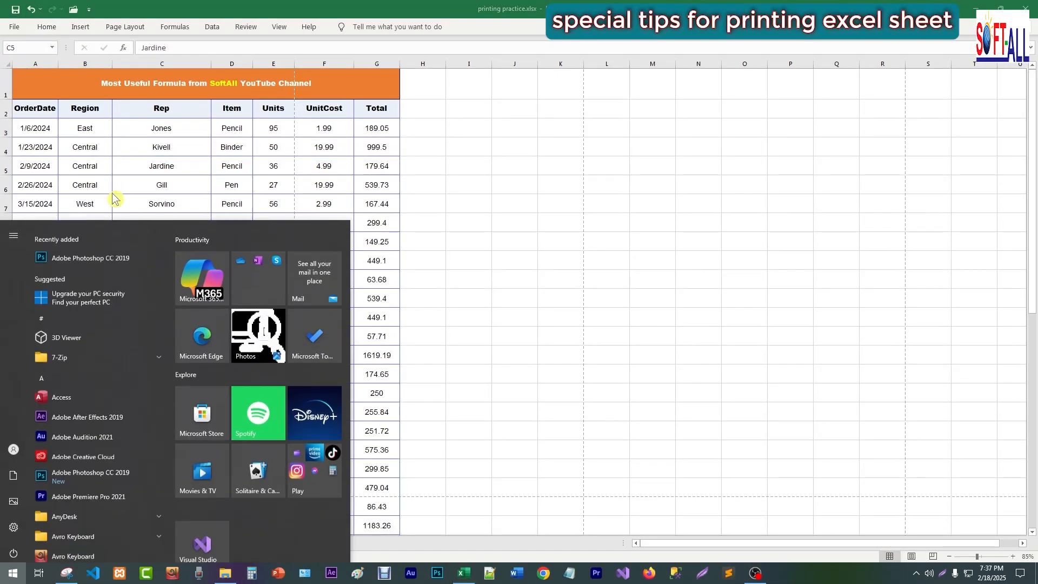
text(snippi)
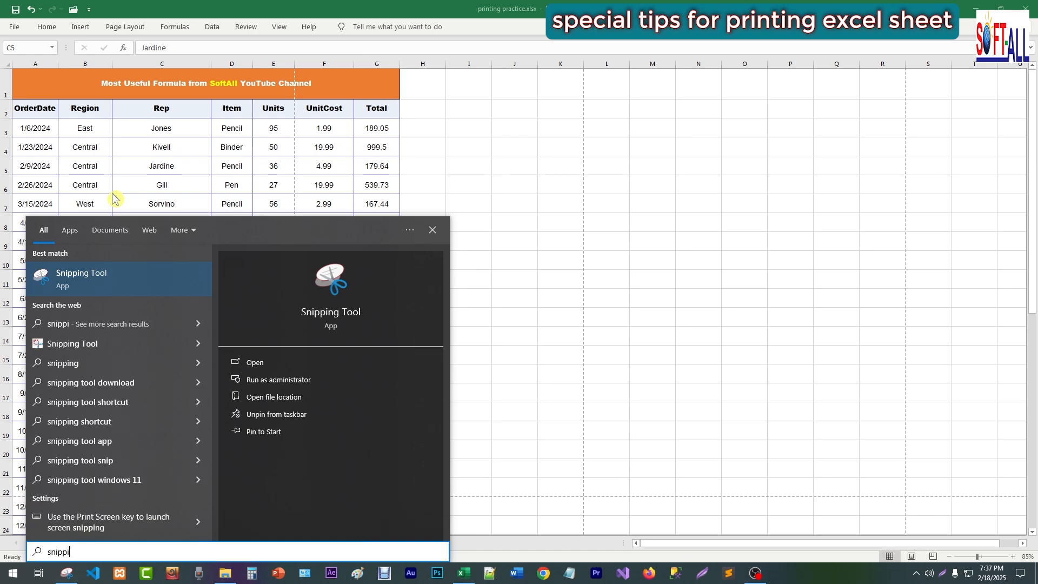
key(Return)
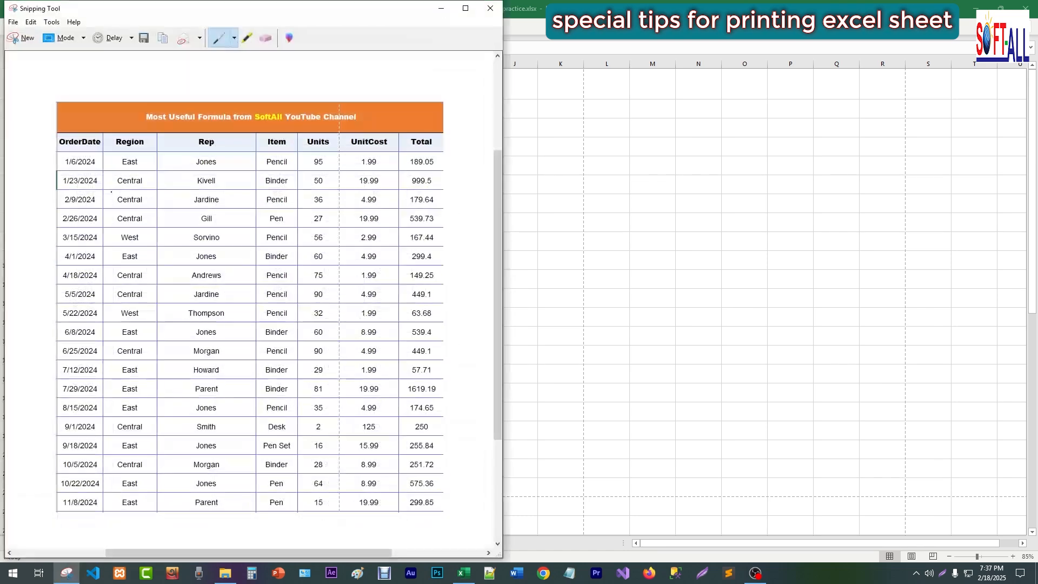
click(21, 38)
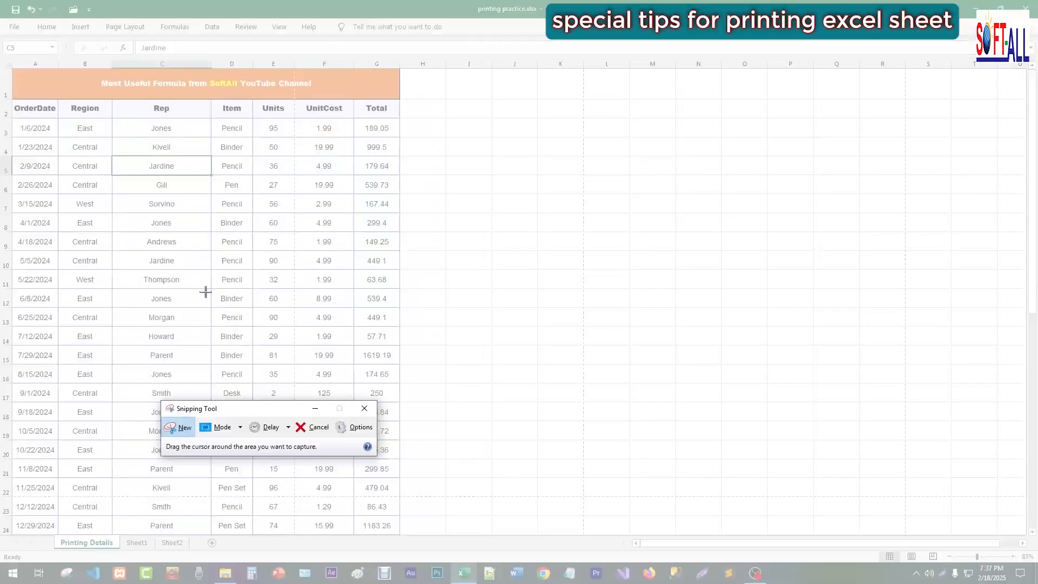
drag(12, 66, 402, 536)
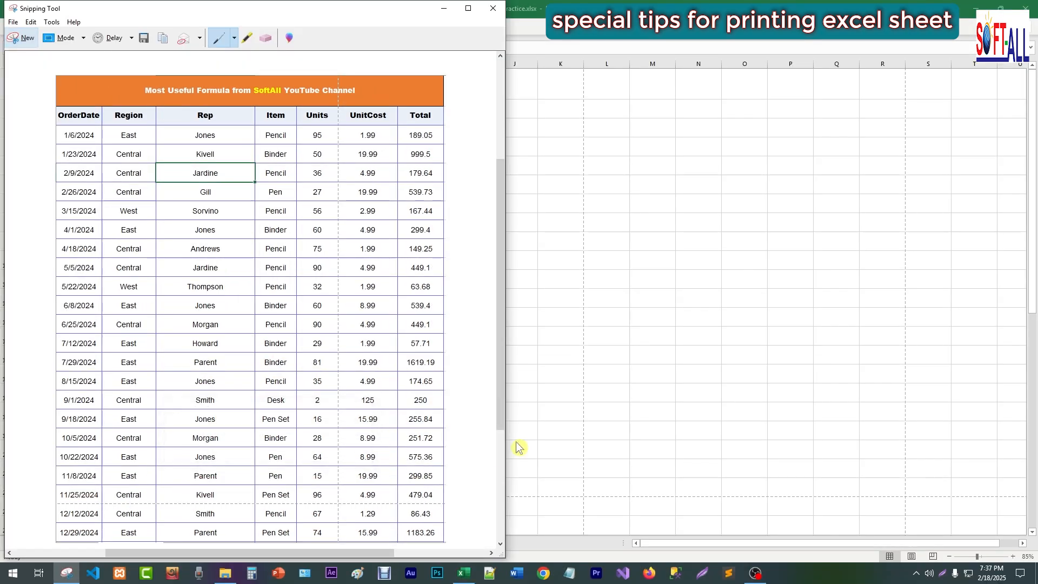
Switch to Word, create a blank document and paste the captured table picture into it.
click(518, 577)
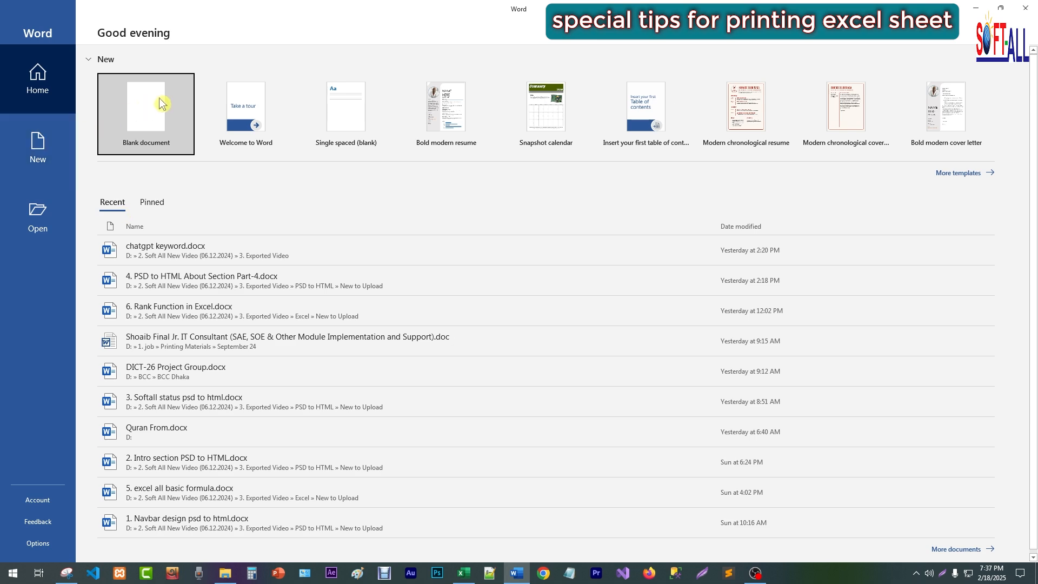
click(159, 99)
key(ctrl+v)
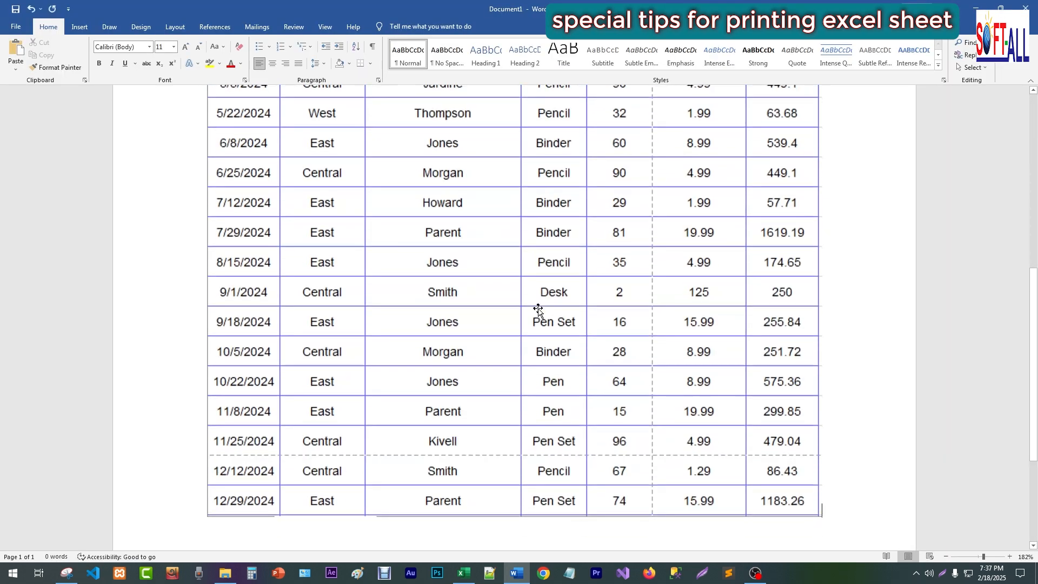
Enlarge the pasted table picture slightly on the Word page, keeping its proportions.
scroll(684, 380, up, 3)
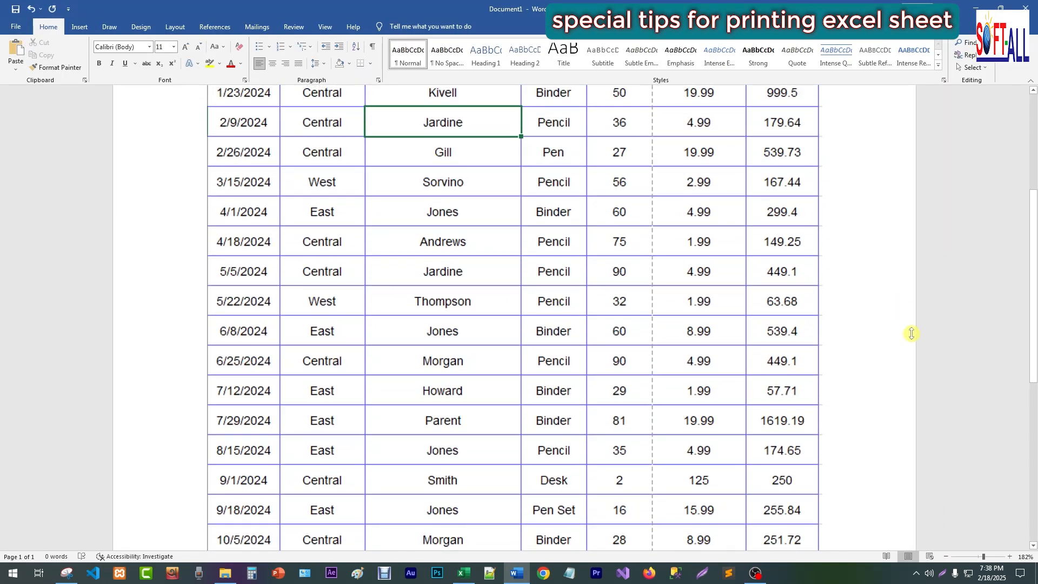
ctrl+scroll(911, 334, down, 8)
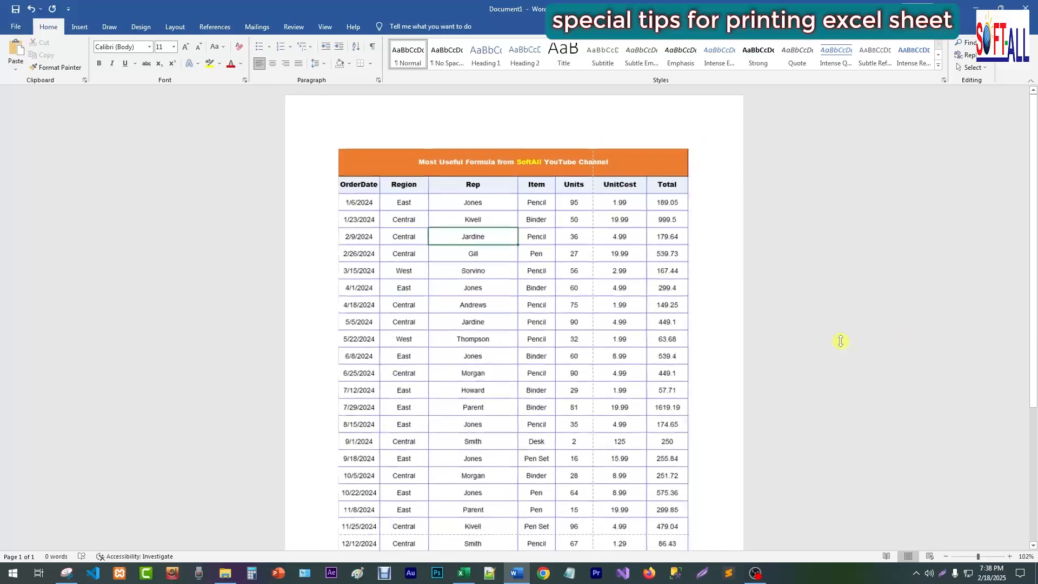
ctrl+scroll(660, 389, down, 1)
click(522, 366)
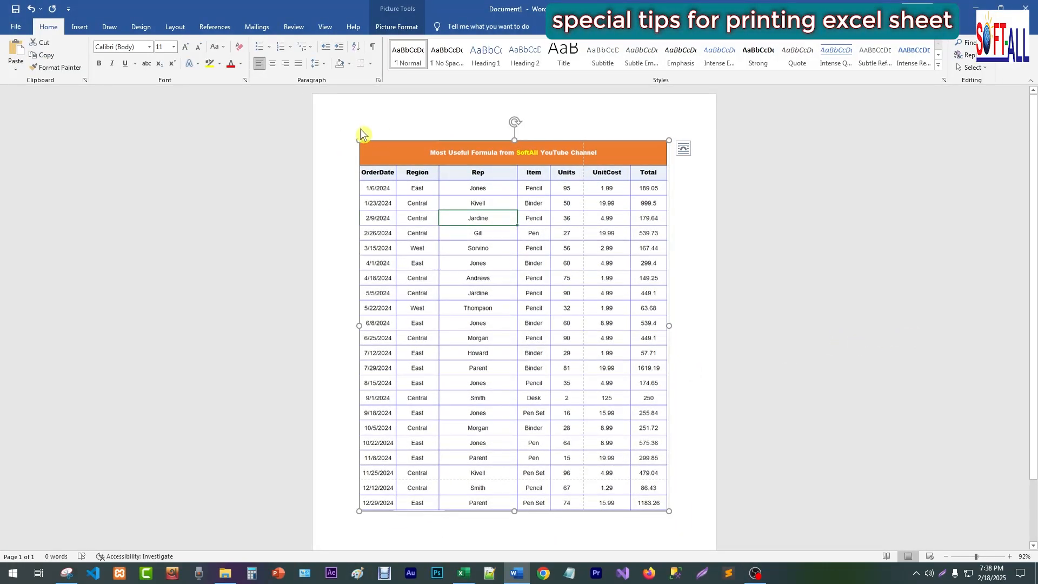
drag(358, 142, 335, 120)
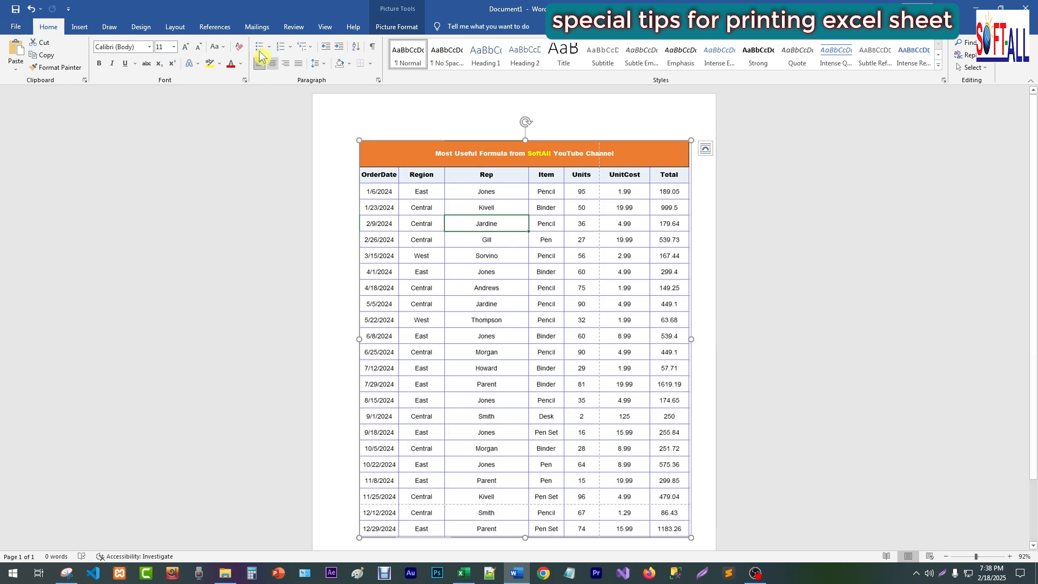
Set the document's margins to the Last Custom Setting preset, with 0.5" top, left and right and 0.4" bottom.
click(172, 27)
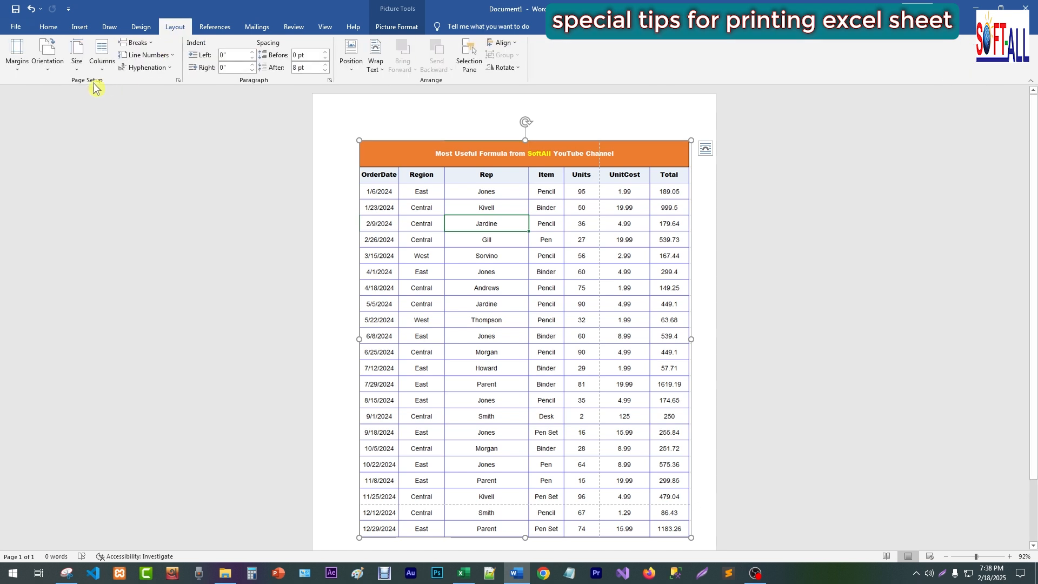
click(48, 64)
click(15, 64)
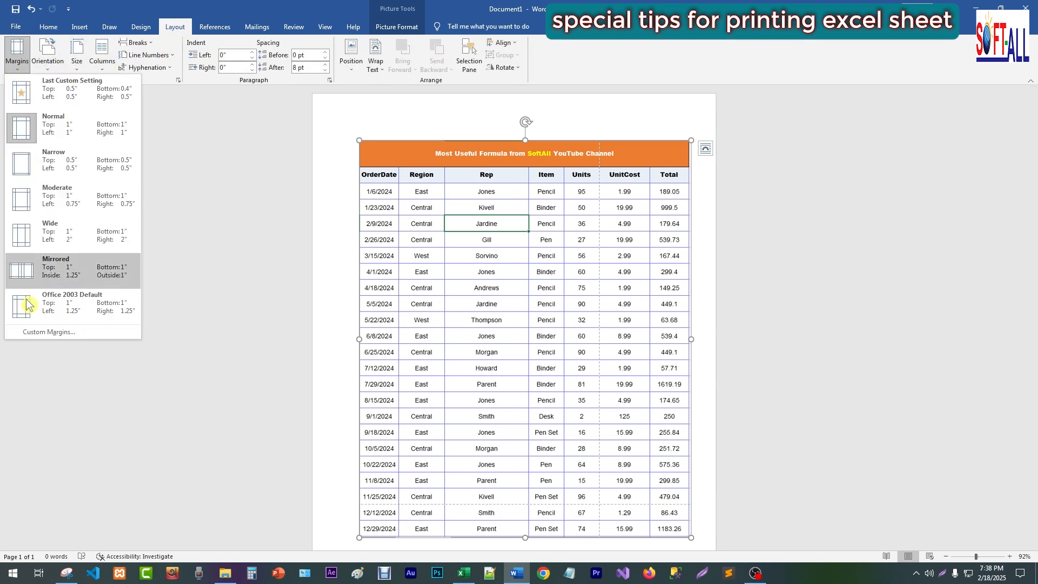
click(63, 96)
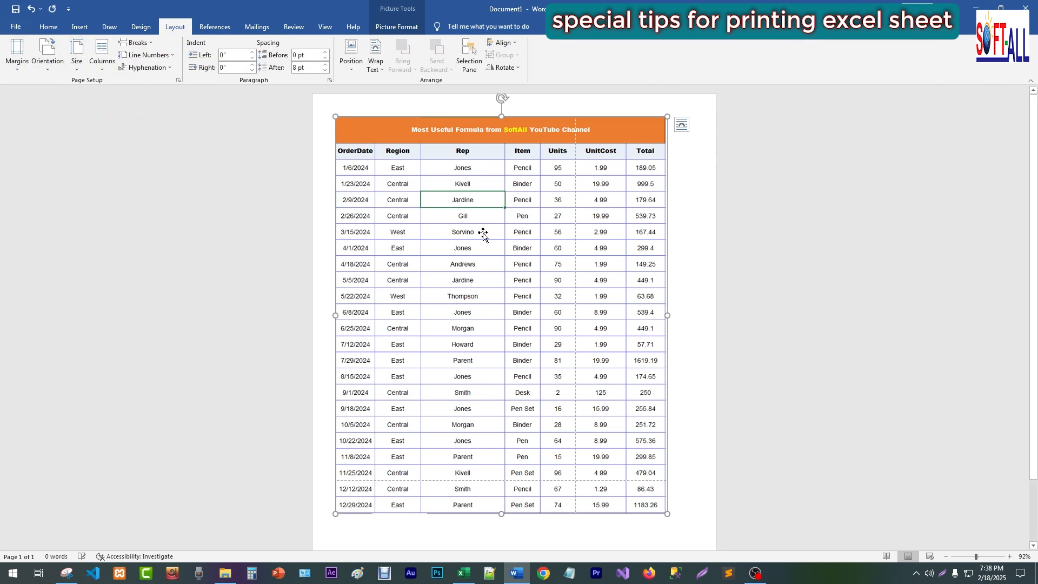
Enlarge the table picture proportionally to fill the page width between the margins.
drag(668, 513, 689, 541)
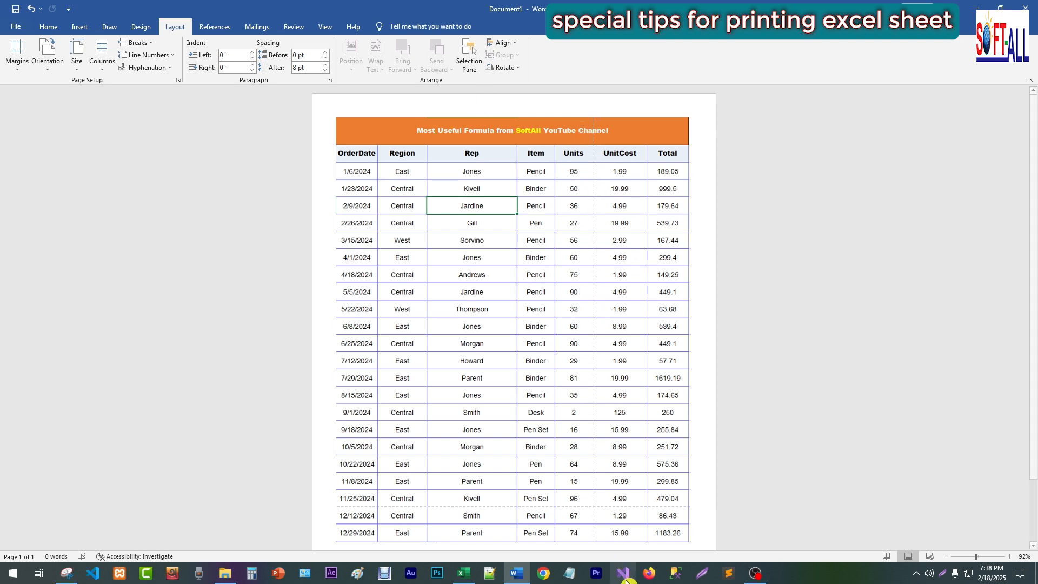
Switch to Excel and turn off the Show page breaks option for the Printing Details worksheet.
click(465, 574)
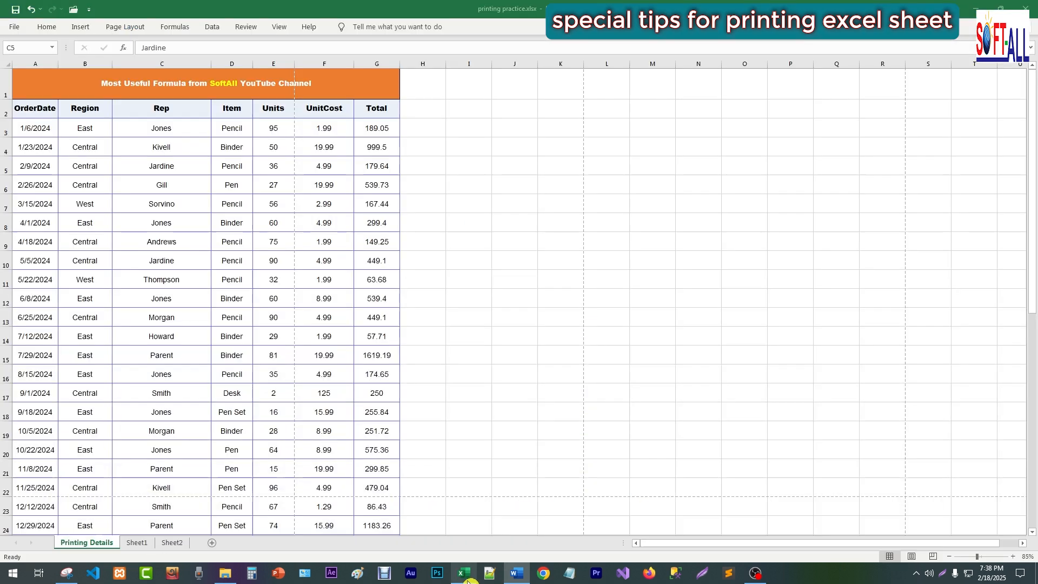
click(14, 27)
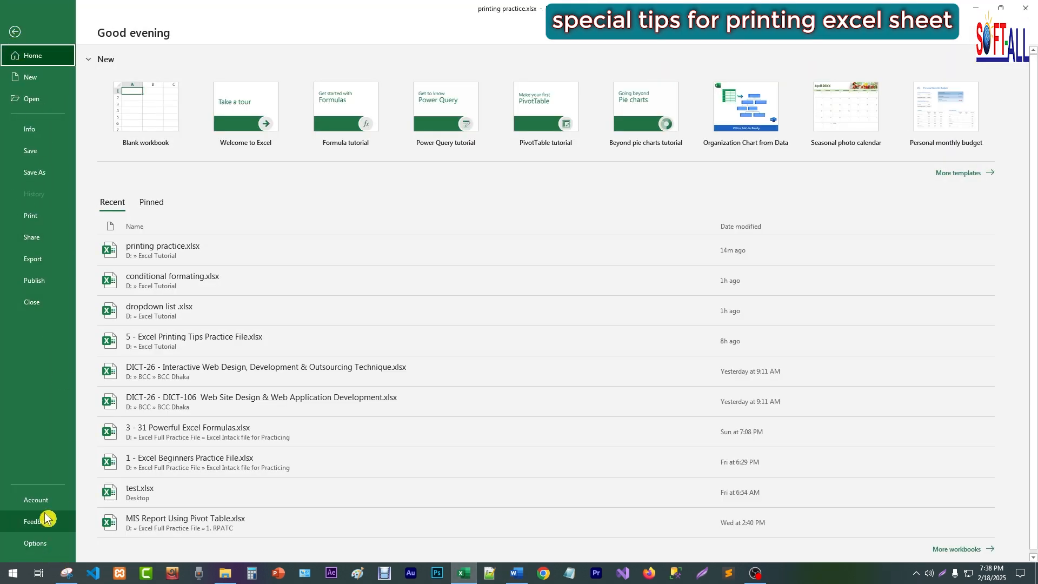
click(40, 543)
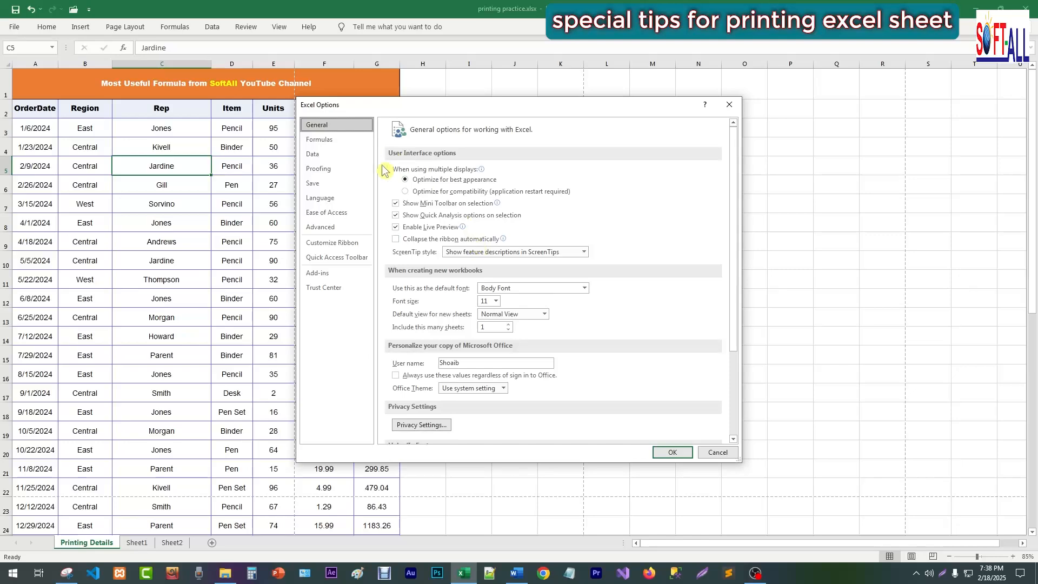
click(325, 227)
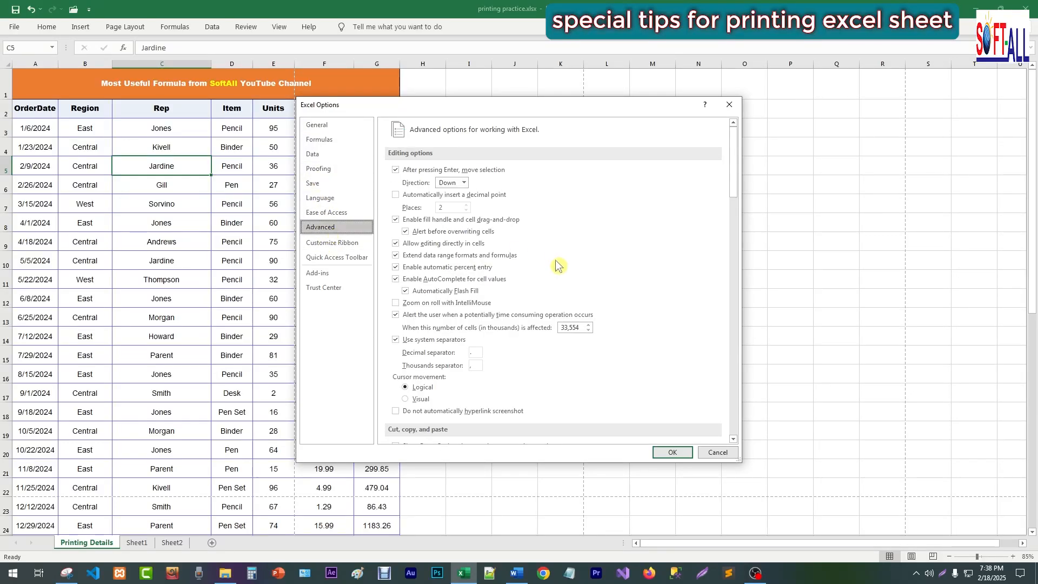
scroll(497, 324, down, 15)
scroll(497, 328, down, 9)
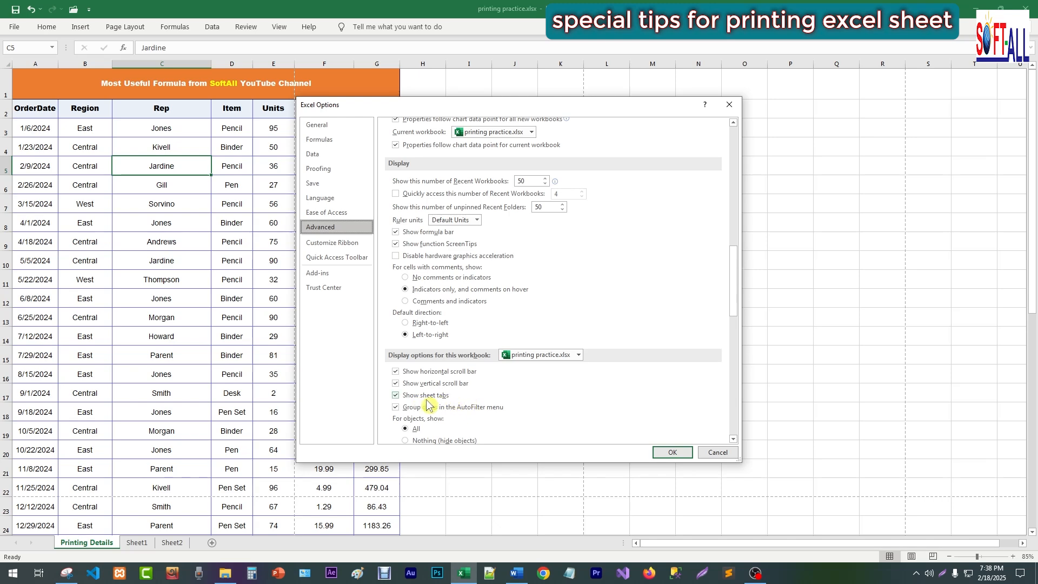
scroll(463, 407, down, 3)
scroll(461, 411, down, 1)
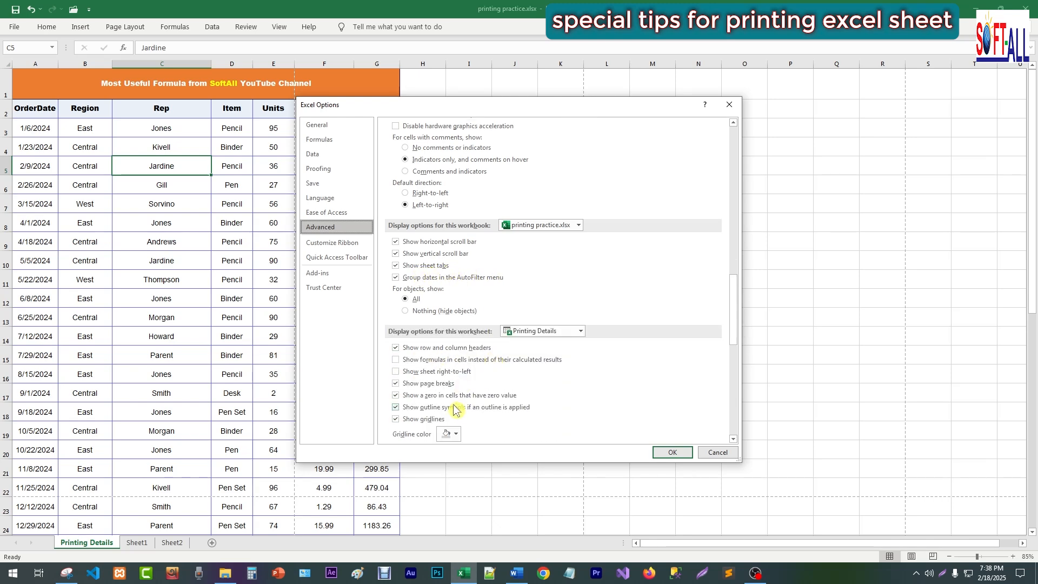
click(425, 383)
click(671, 452)
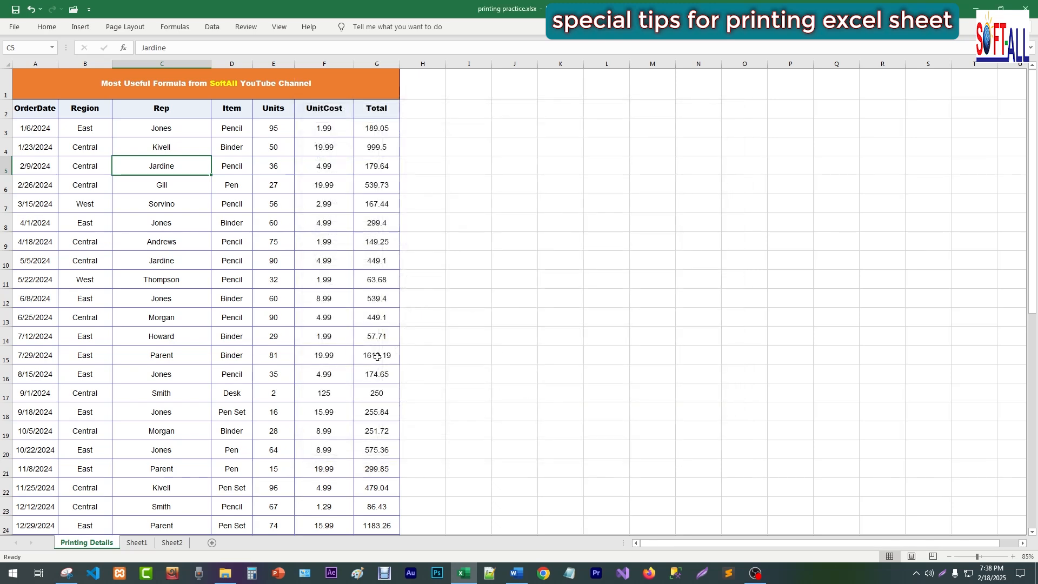
Select empty cell Q11 outside the table and capture the table from its title row through row 24 with a new snip in Snipping Tool.
key(alt+Tab)
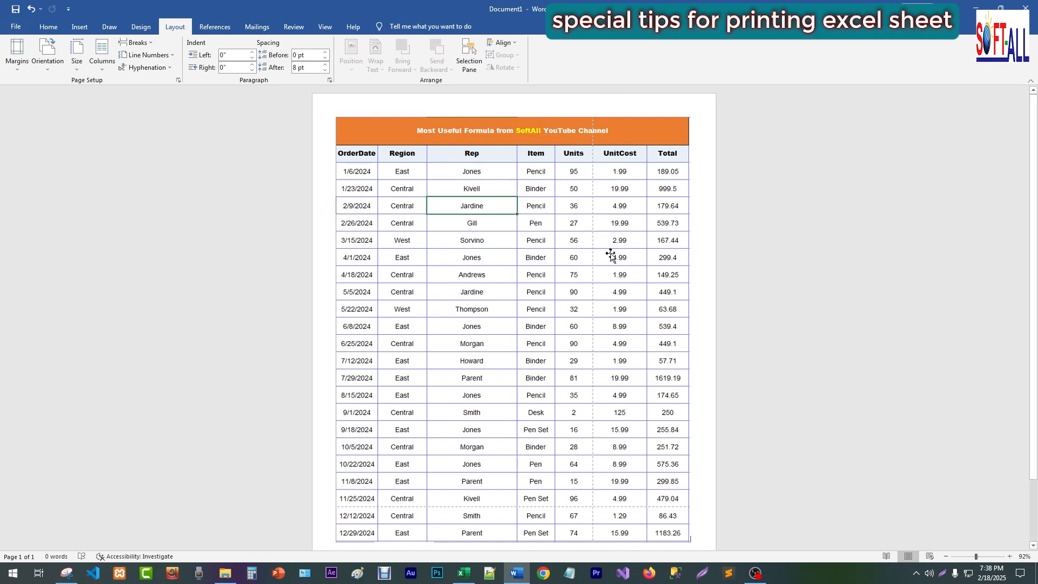
key(alt+Tab)
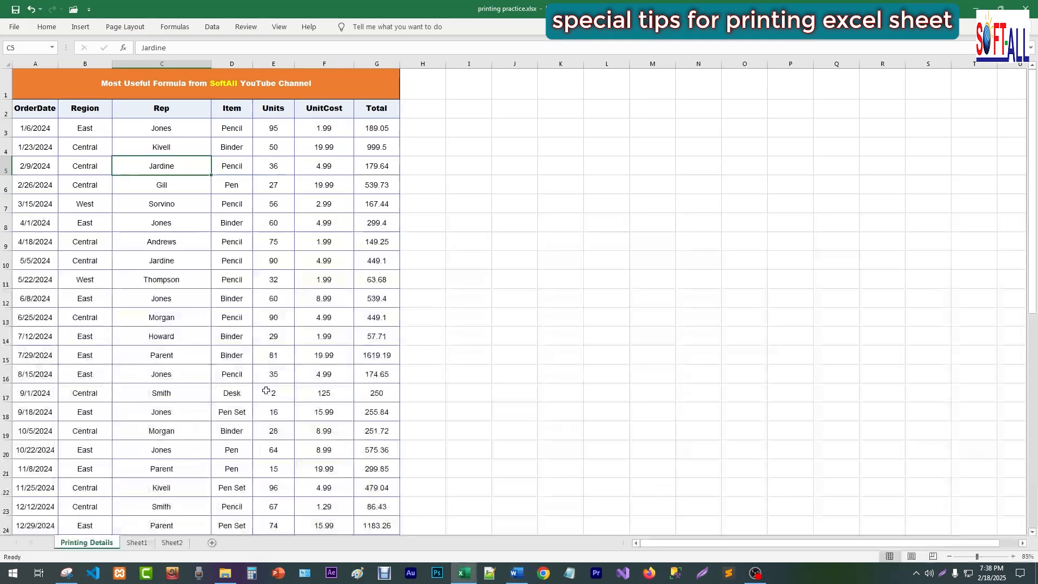
click(186, 297)
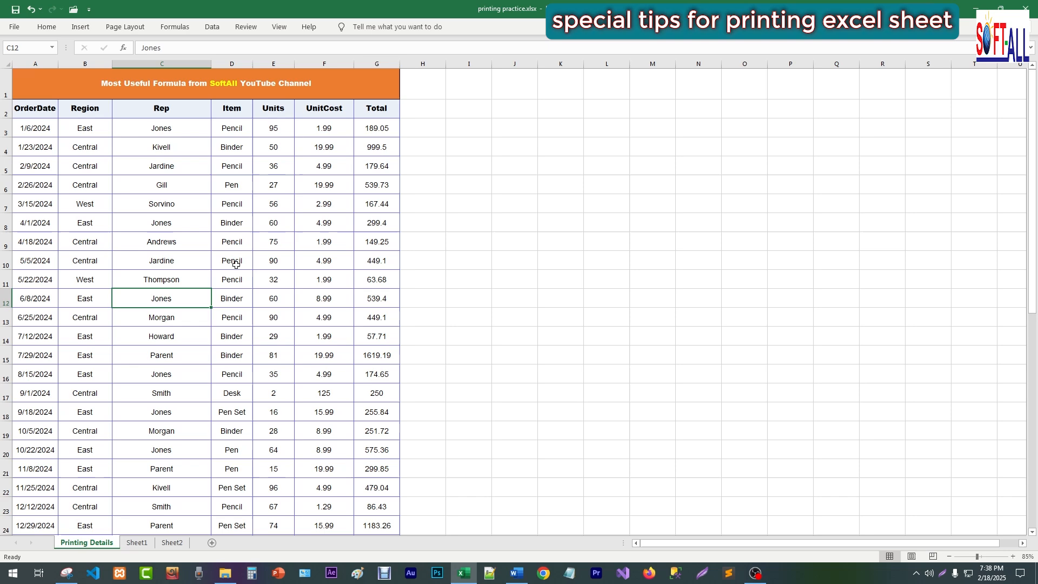
click(830, 276)
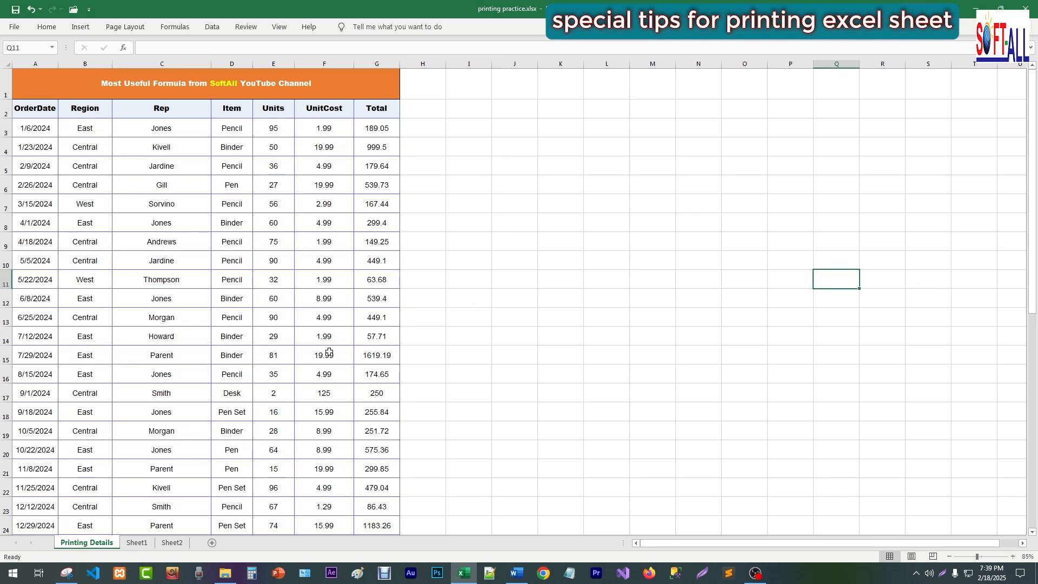
key(super)
text(sni)
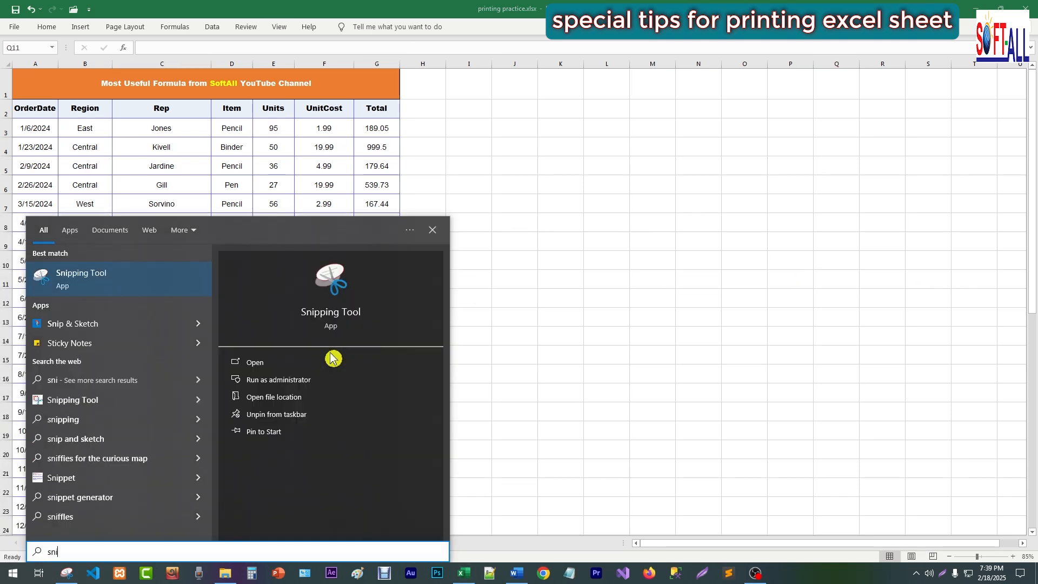
text(pping)
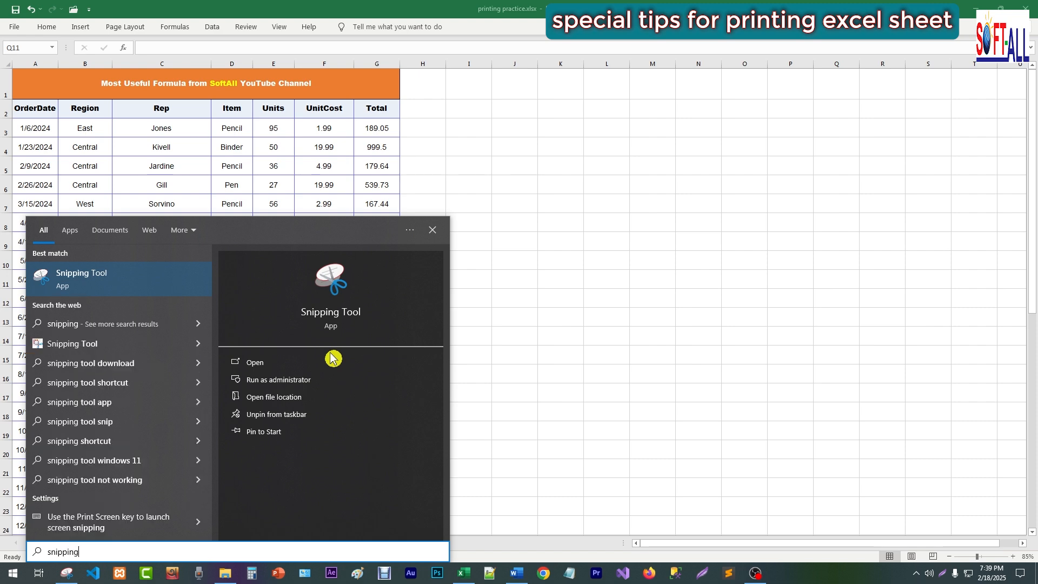
click(332, 359)
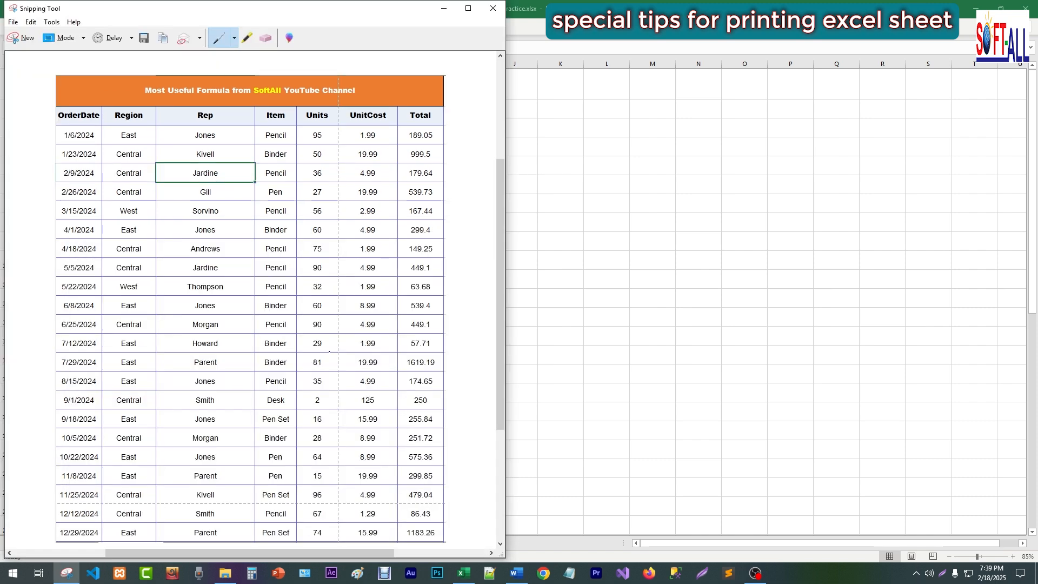
click(26, 37)
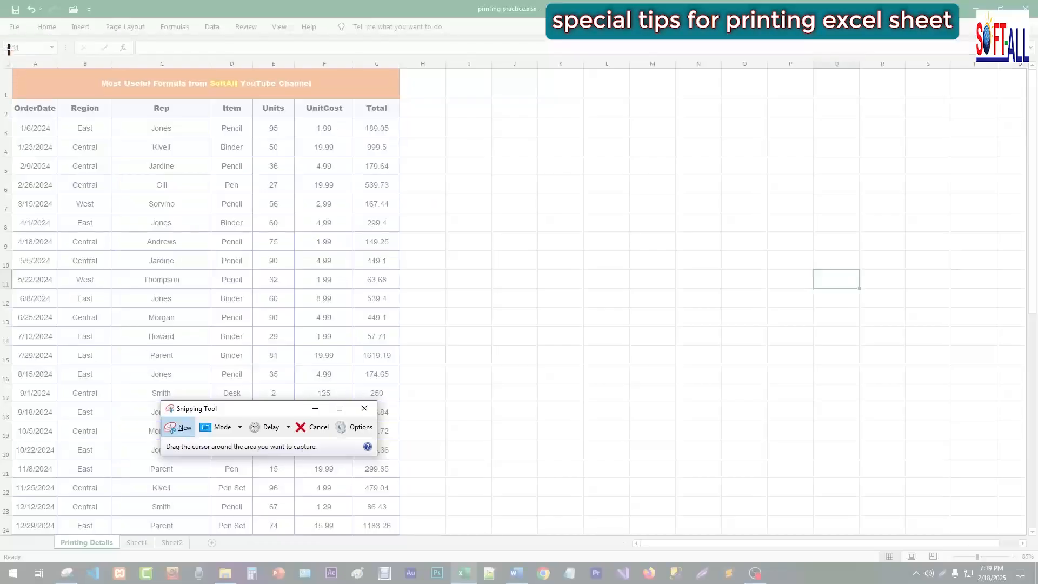
drag(11, 66, 401, 535)
Switch to Word, create another blank document and paste the new table capture into it.
click(516, 573)
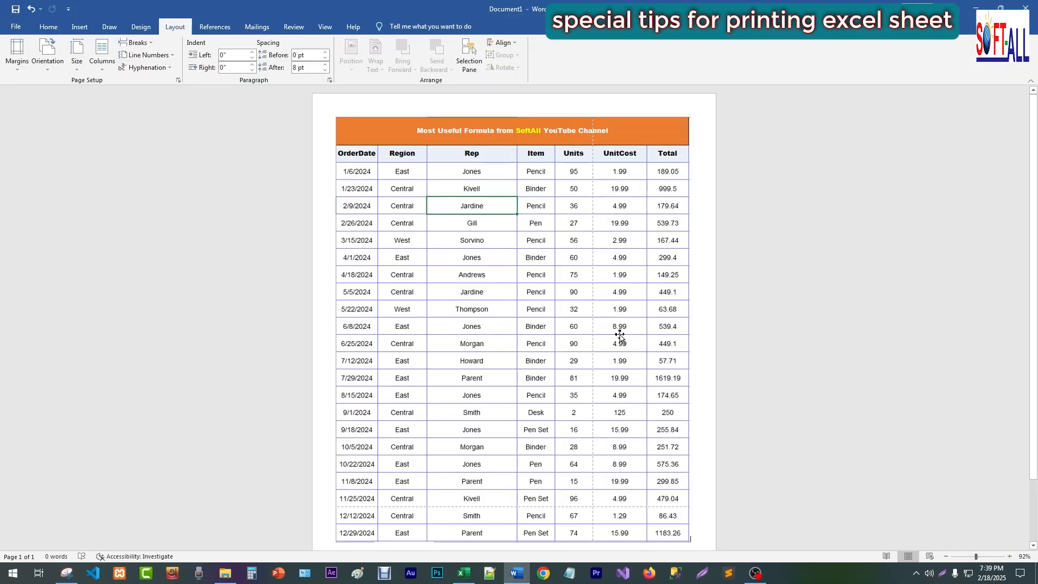
key(ctrl+n)
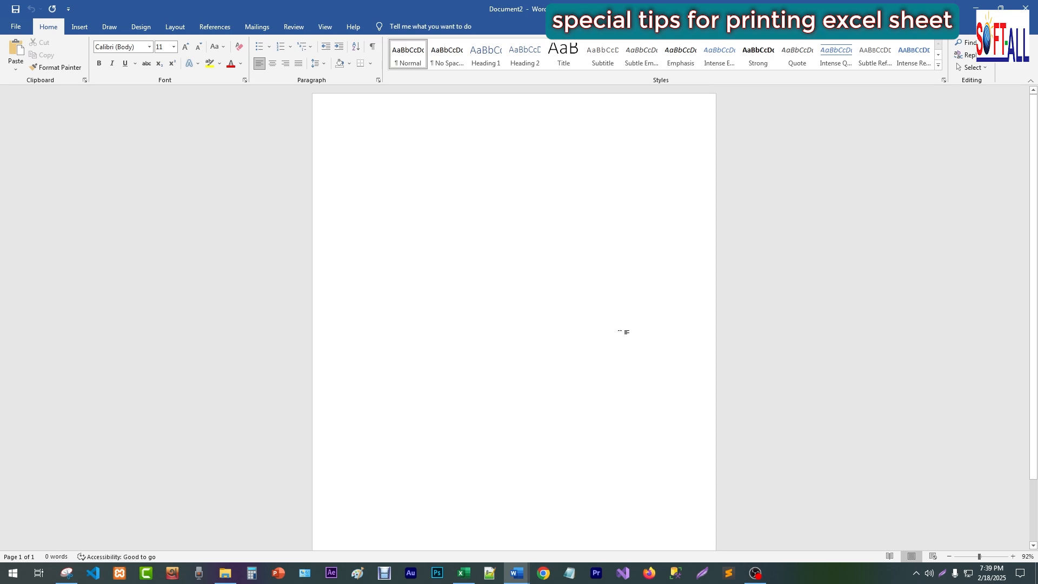
key(ctrl+v)
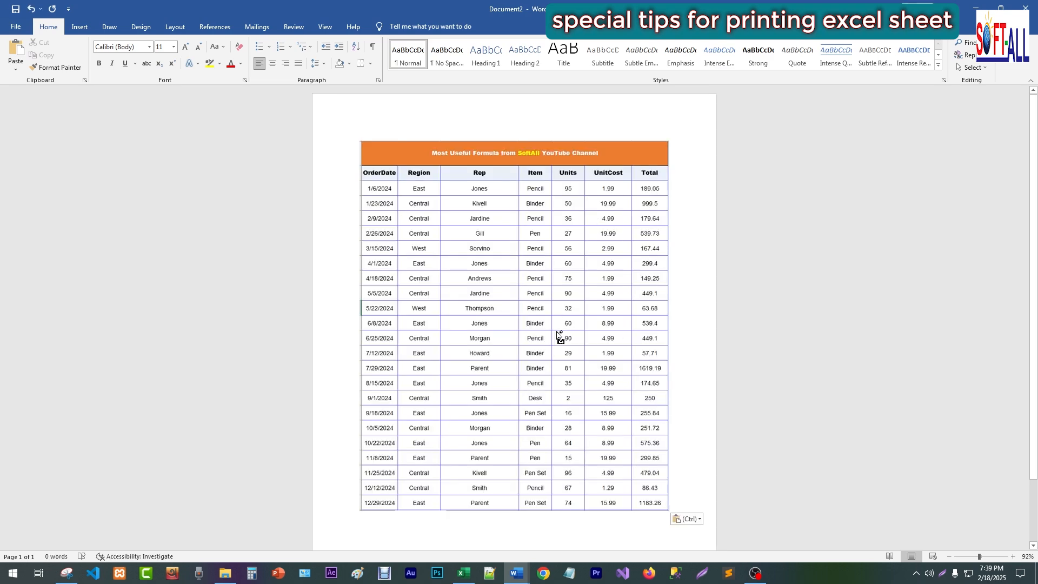
Compare the new table capture with the earlier one in Document1, checking for page-break lines and the selected-cell border.
ctrl+scroll(561, 332, up, 7)
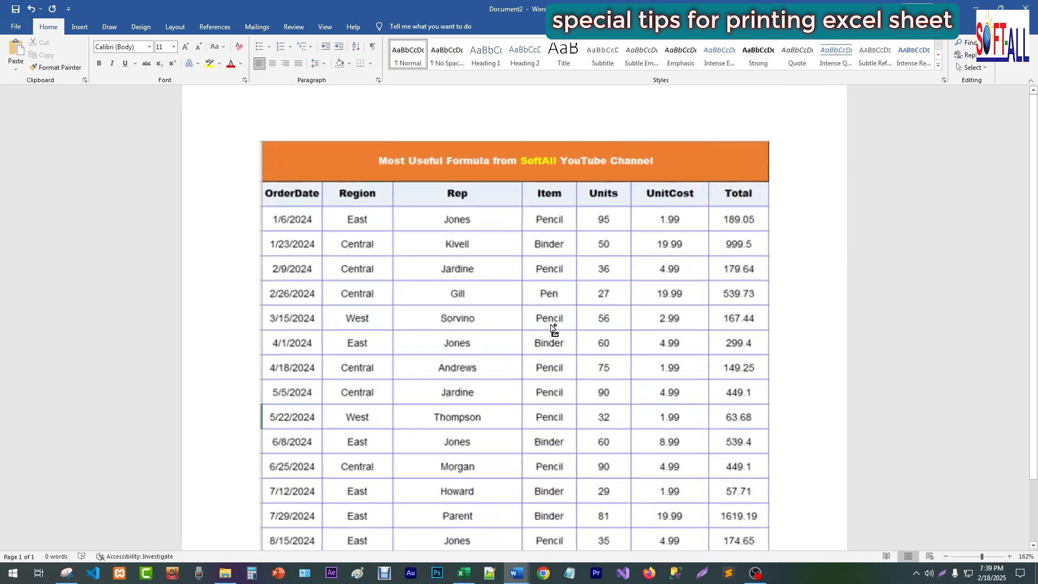
scroll(247, 238, down, 3)
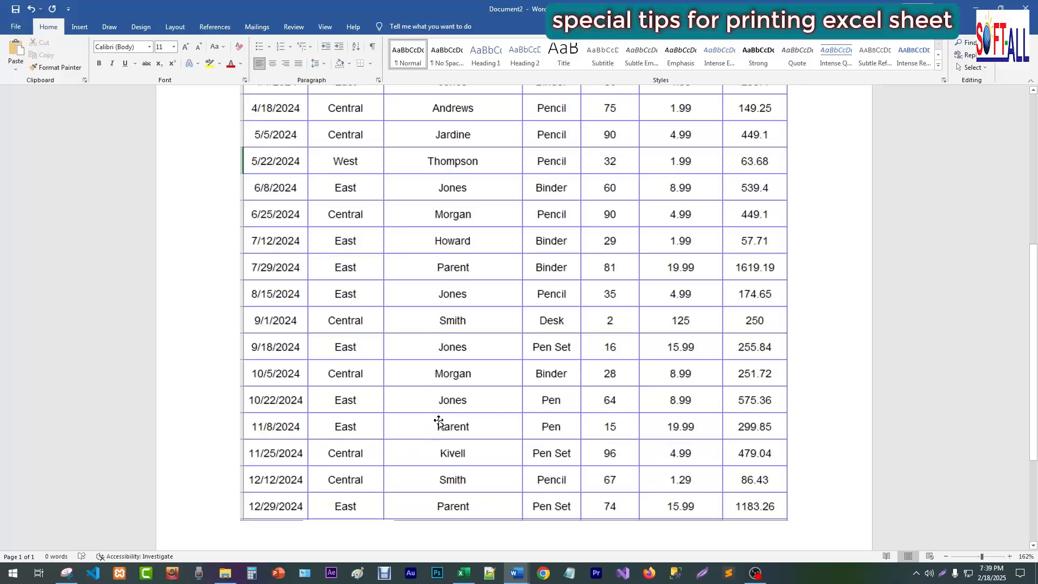
key(alt+Tab)
ctrl+scroll(589, 292, up, 7)
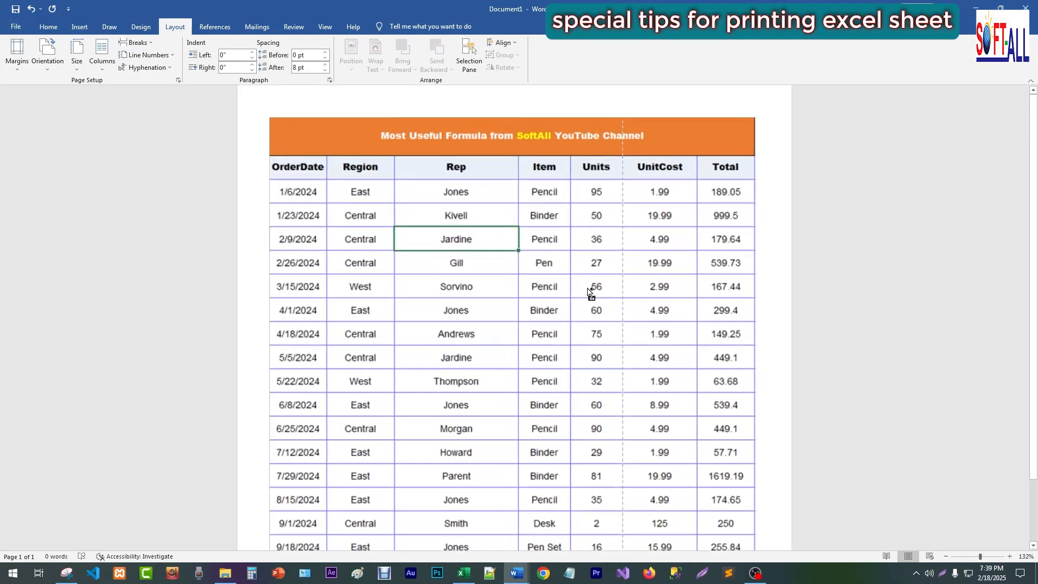
key(alt+Tab)
scroll(485, 285, down, 3)
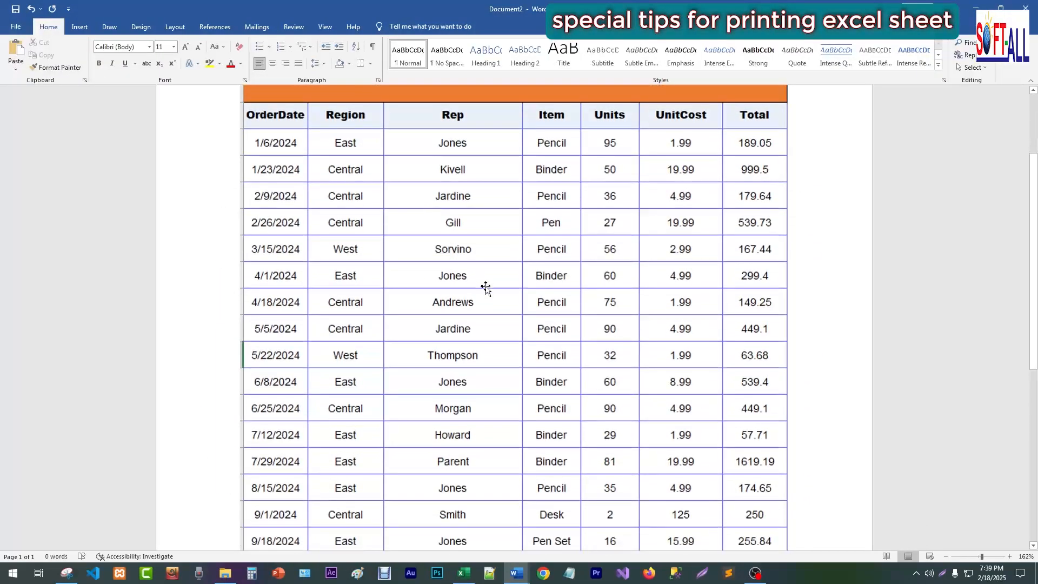
key(alt)
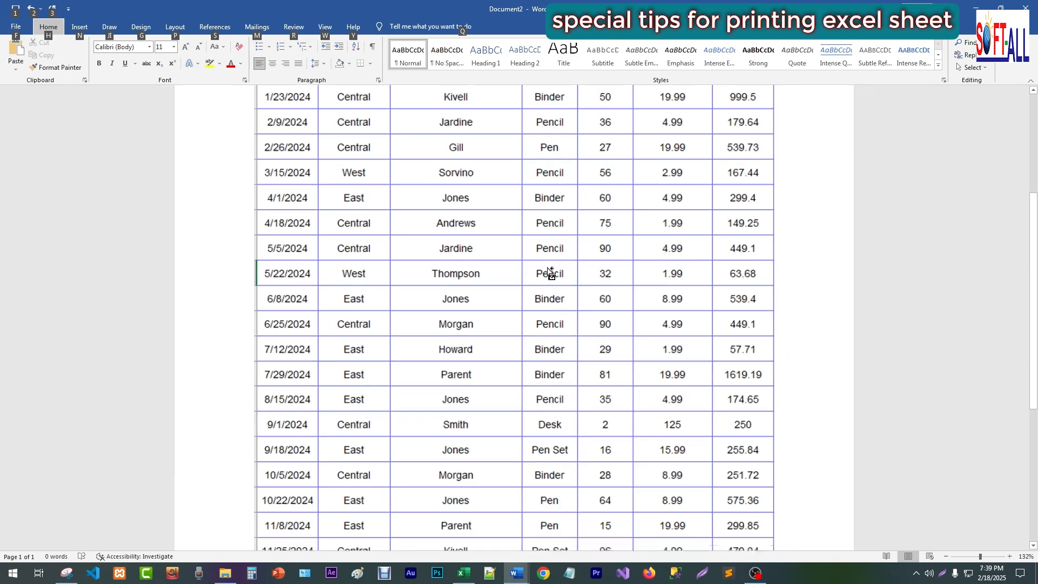
Enlarge the newly pasted table picture in Document2 proportionally until it reaches the page's right edge.
scroll(556, 281, down, 8)
click(617, 406)
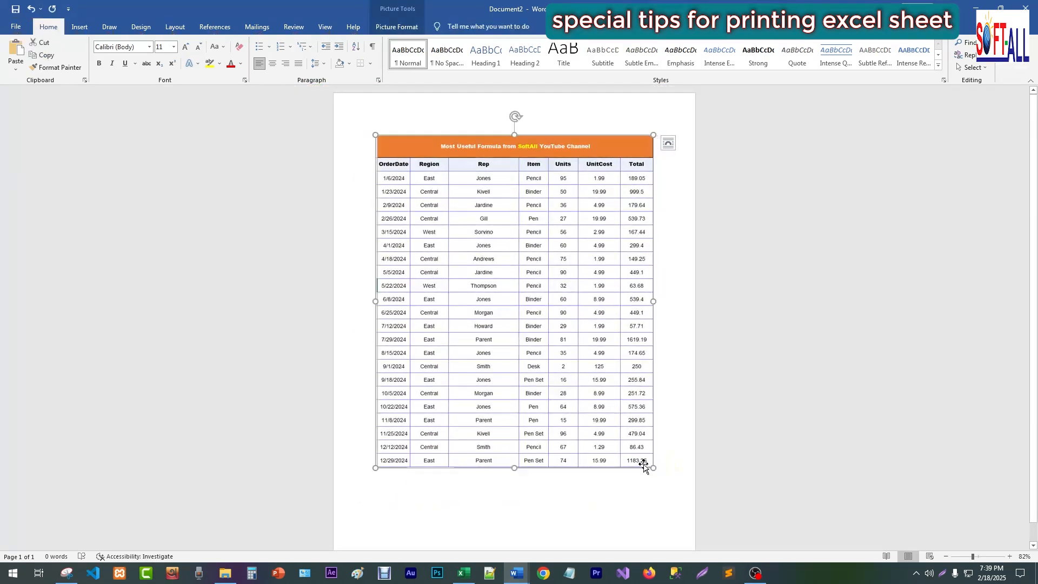
drag(653, 469, 672, 493)
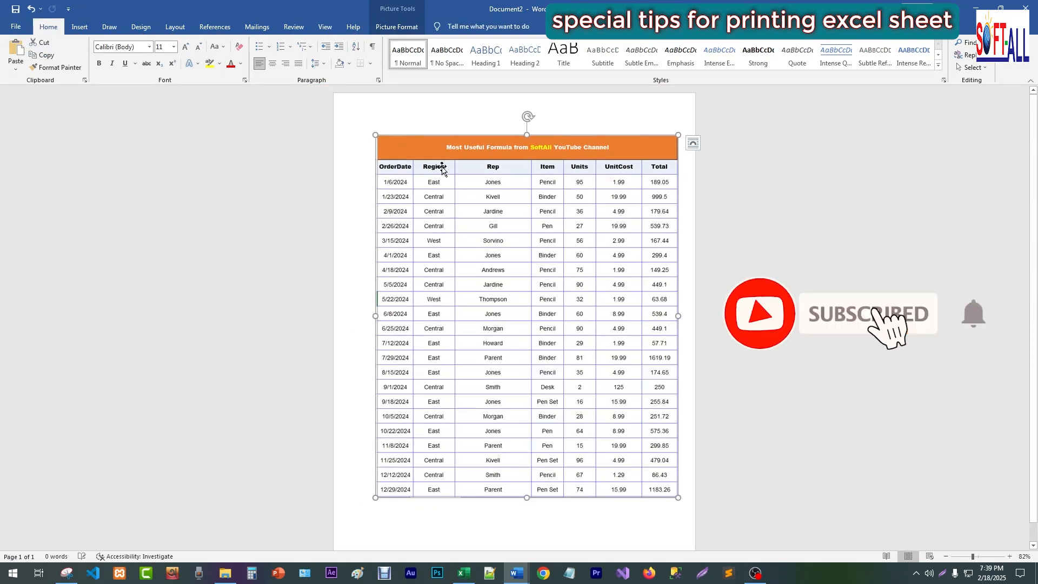
drag(373, 133, 357, 118)
drag(459, 223, 427, 195)
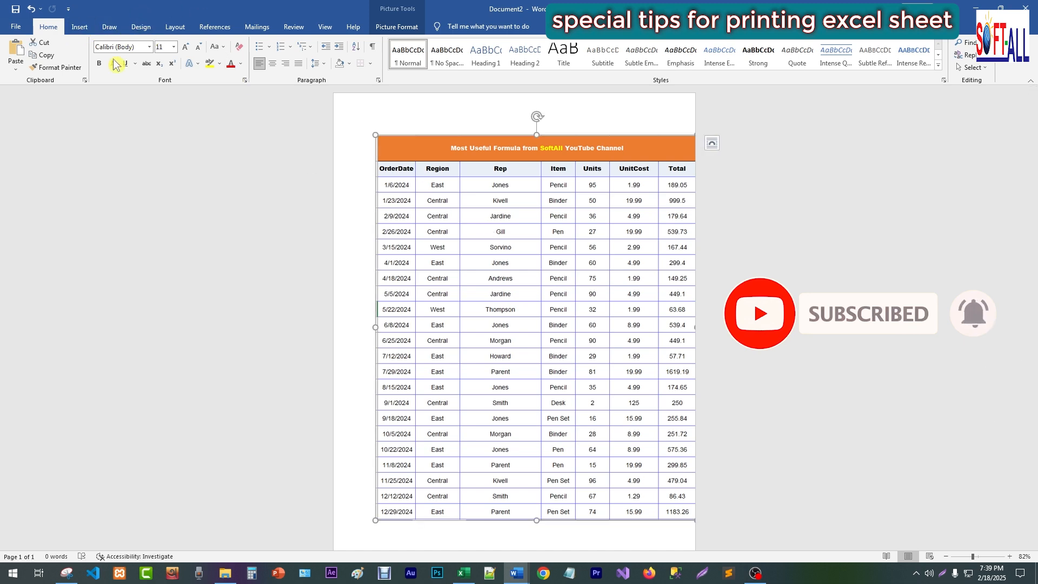
Return to Document1, view the whole page and select its table picture.
key(alt+Tab)
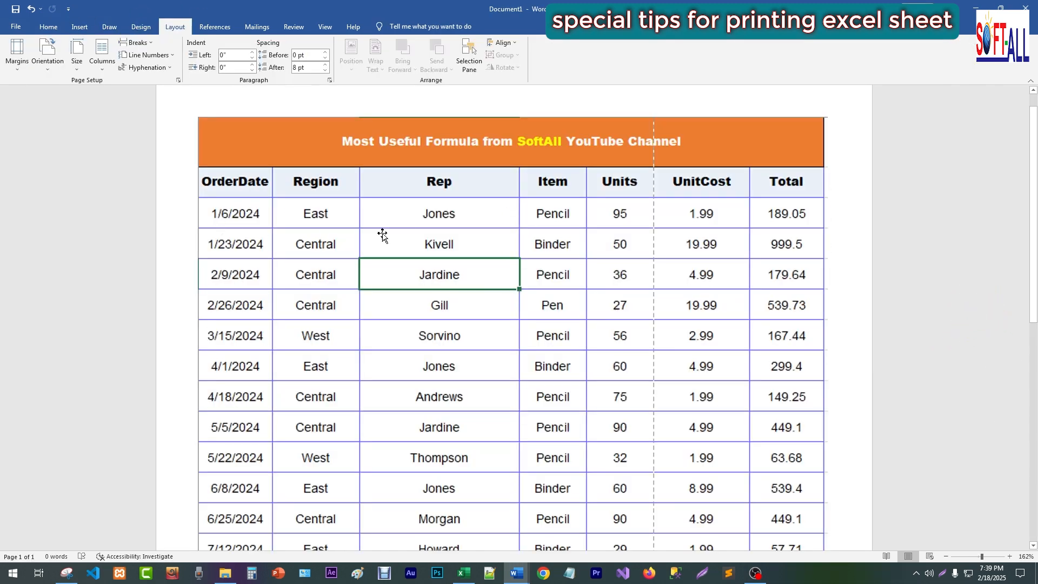
ctrl+scroll(509, 292, down, 8)
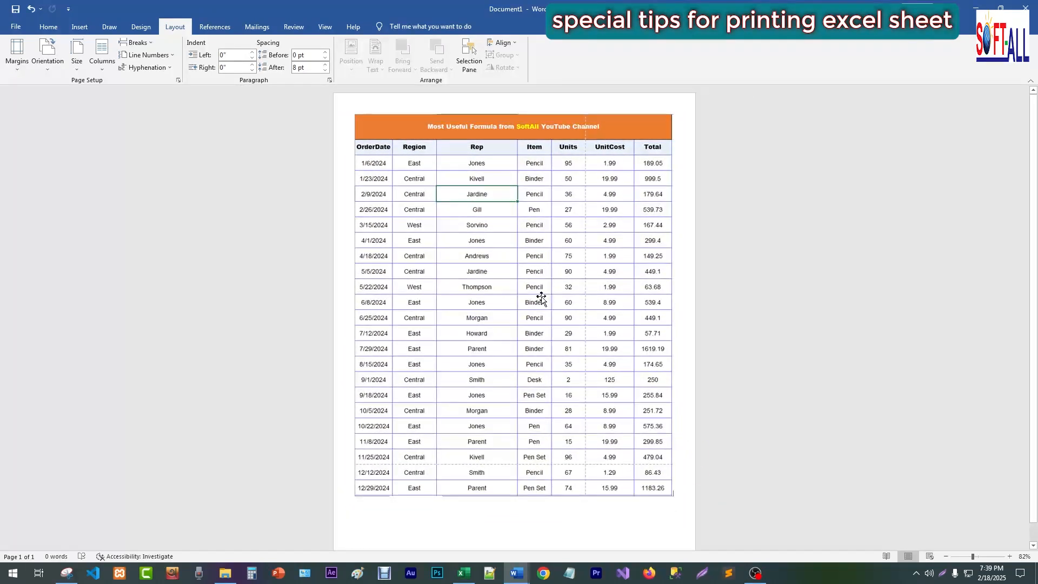
click(541, 297)
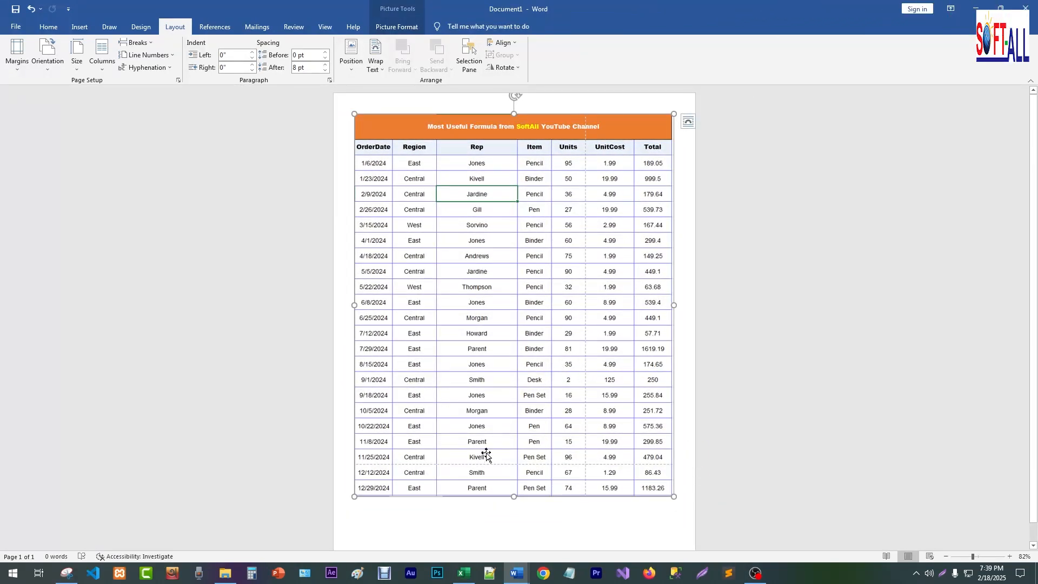